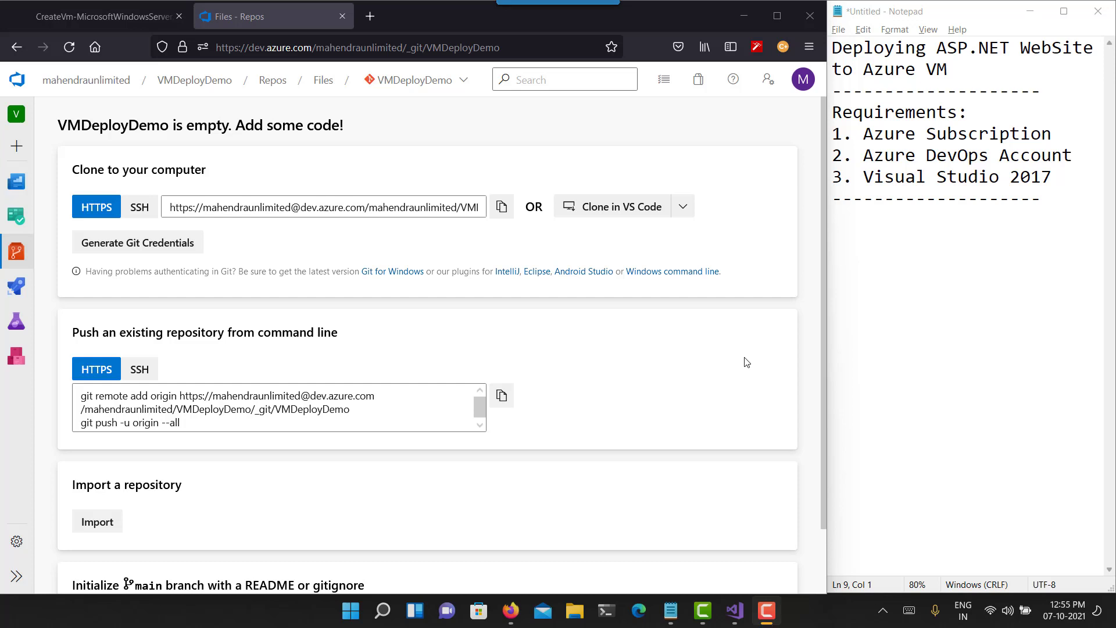
In the Azure portal, decline saving the login and open the deployed SampleWeb virtual machine
click(138, 25)
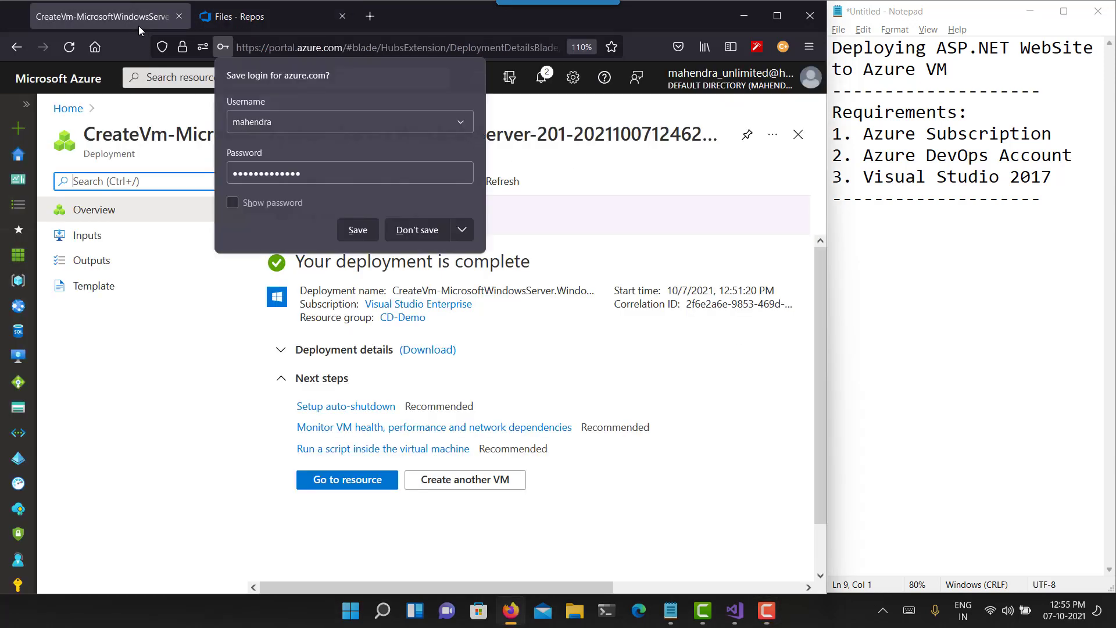
click(427, 234)
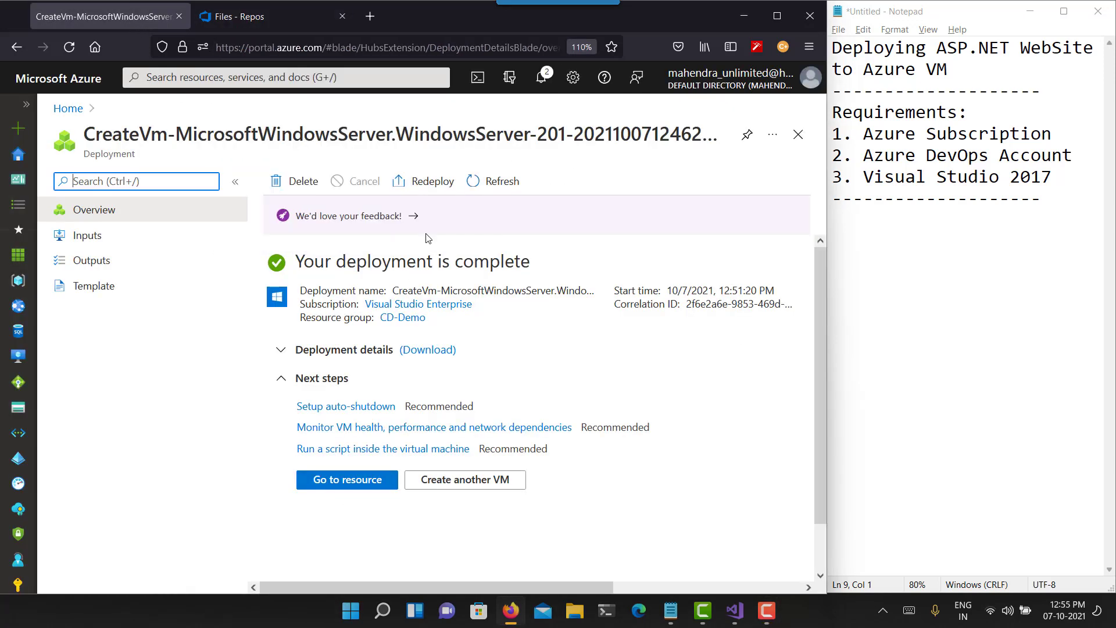
click(372, 485)
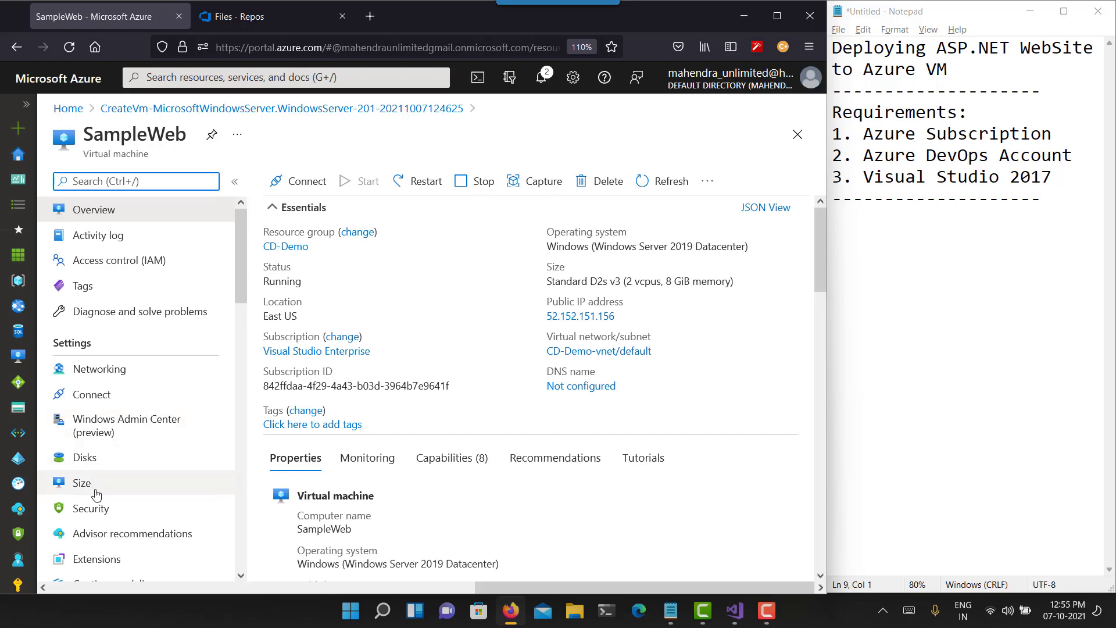
Open the RunPowerShellScript command for the SampleWeb virtual machine
scroll(96, 494, down, 8)
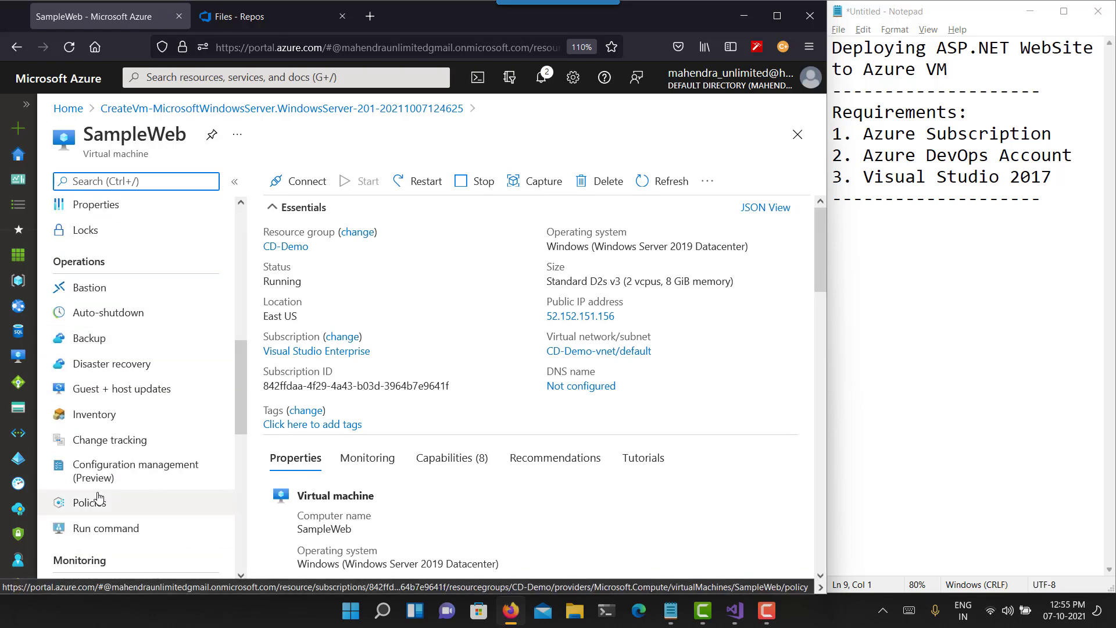
scroll(98, 498, down, 3)
click(110, 367)
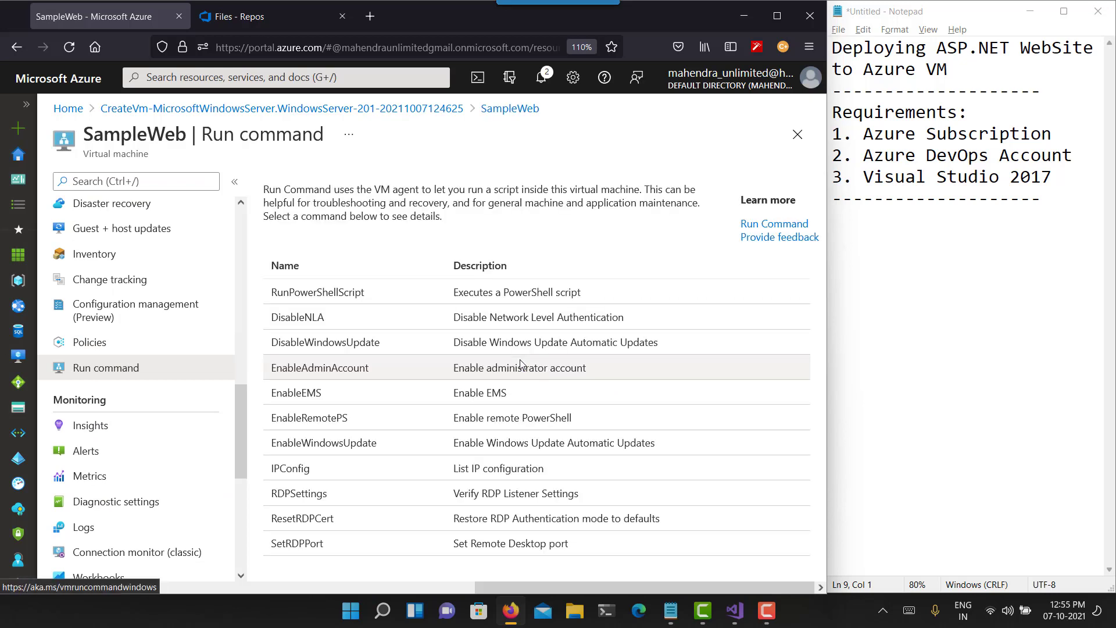
click(507, 302)
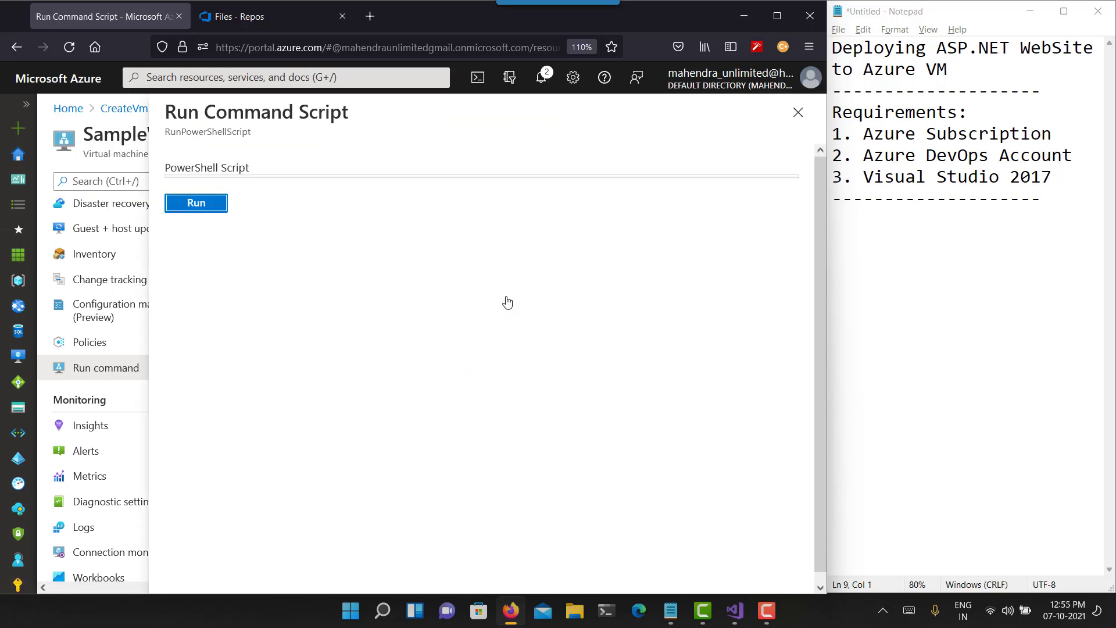
Run the PowerShell script "Install-WindowsFeature -Name Web-Server" on the virtual machine
click(410, 208)
text(Instal)
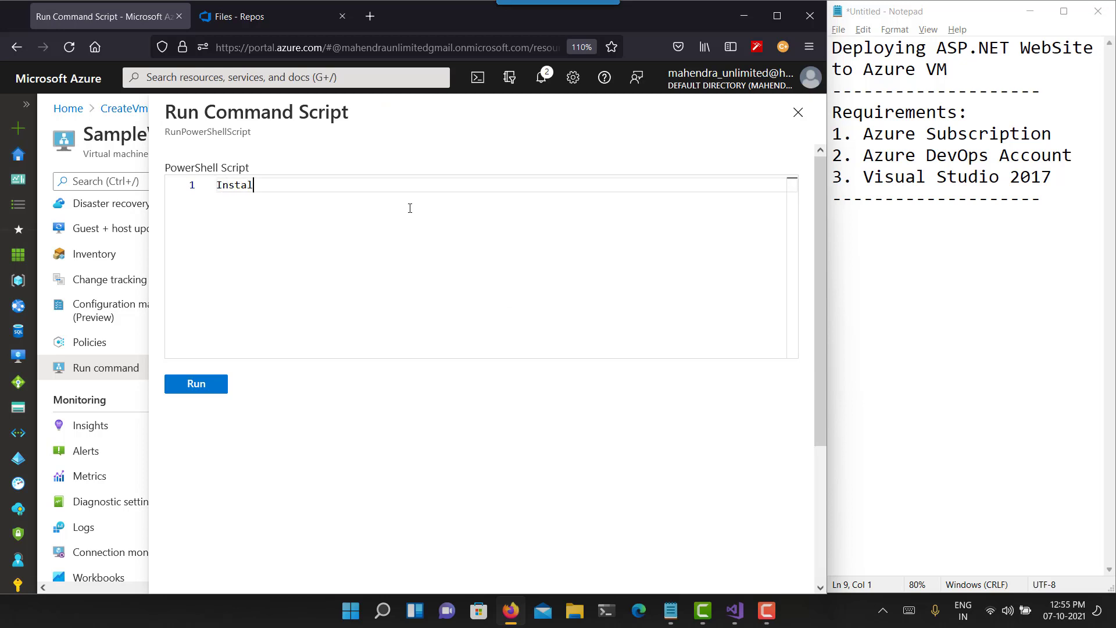
text(l-WindowsFeature -Na)
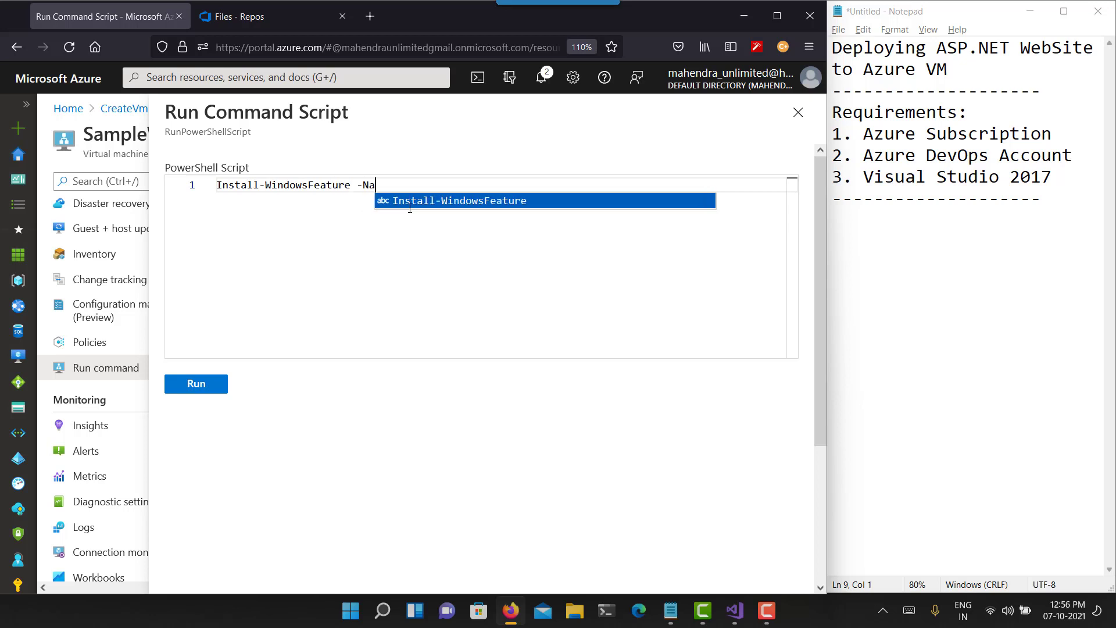
text(me Web-Server)
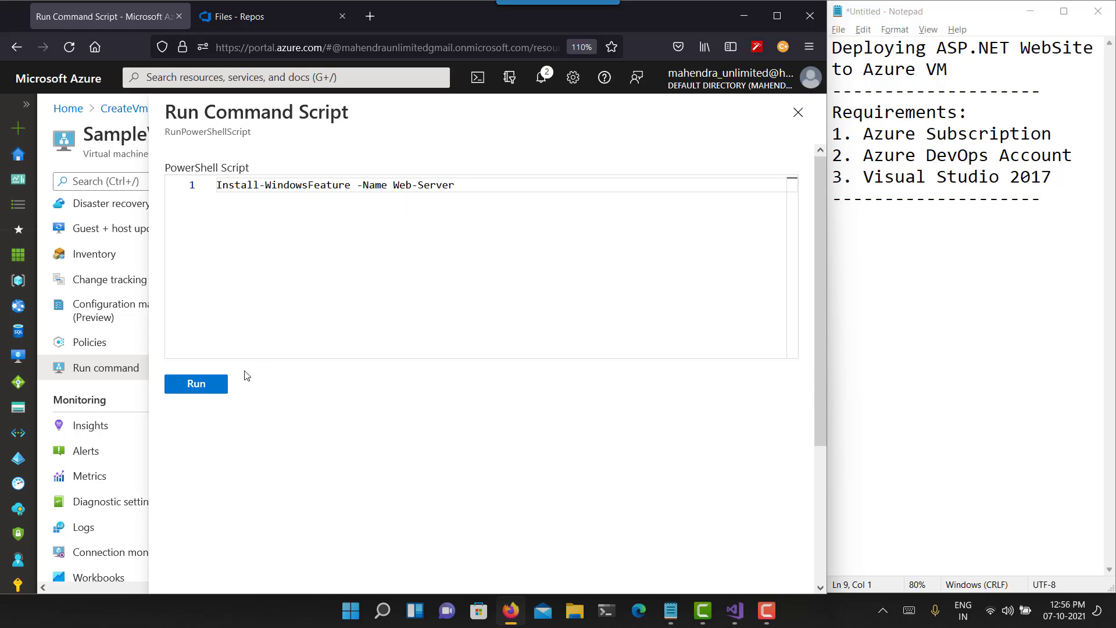
click(195, 386)
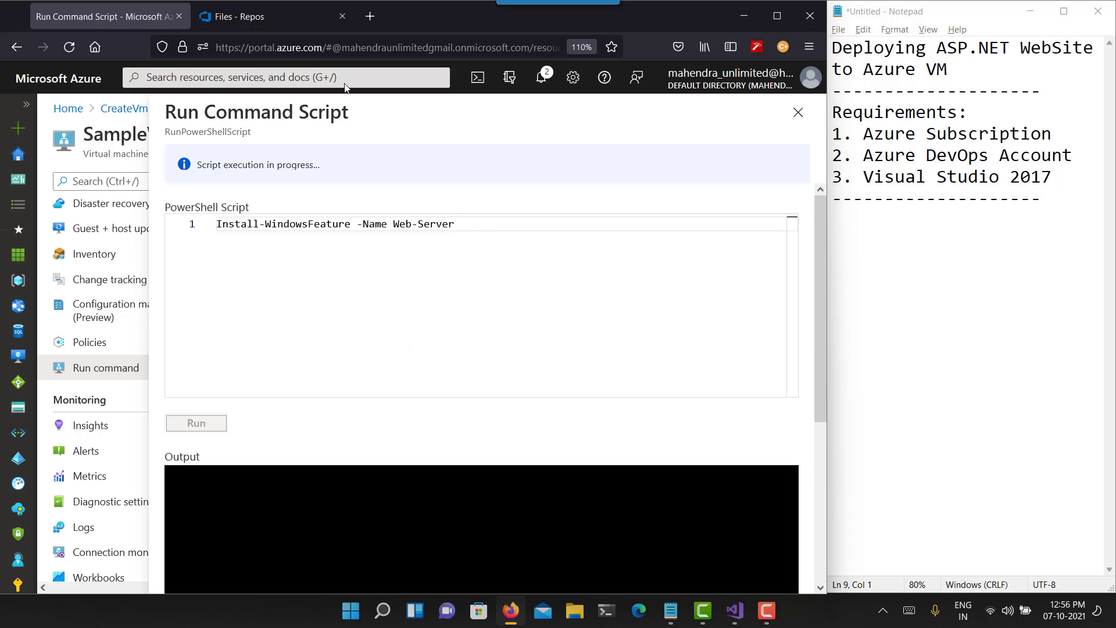
Switch to Visual Studio and leave only the Push to Azure DevOps section expanded in the SampleSite push options
click(233, 18)
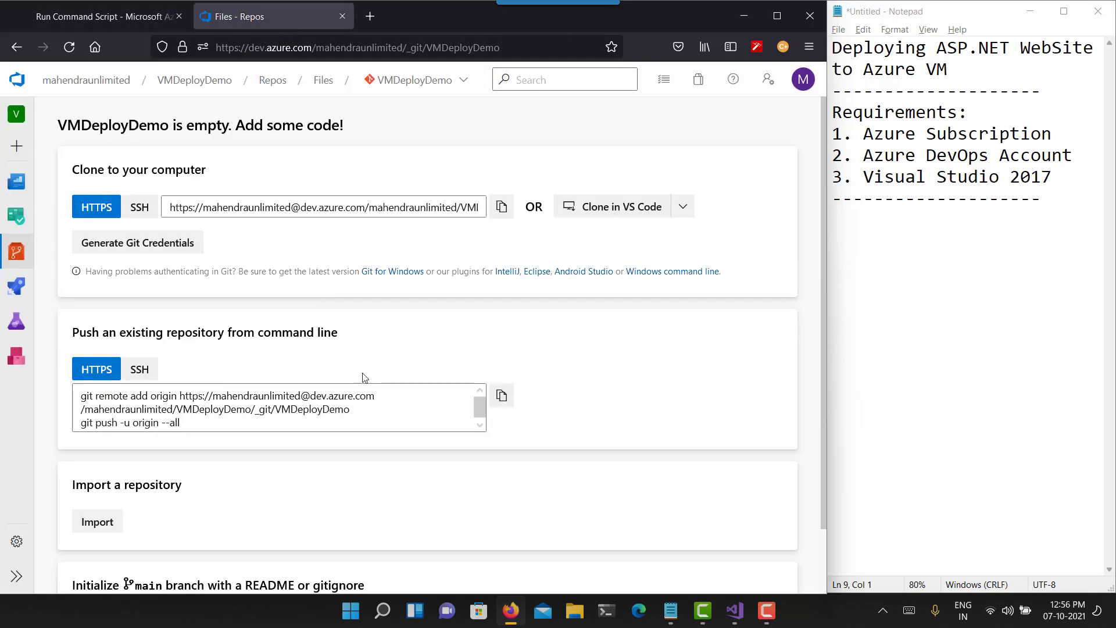
click(734, 610)
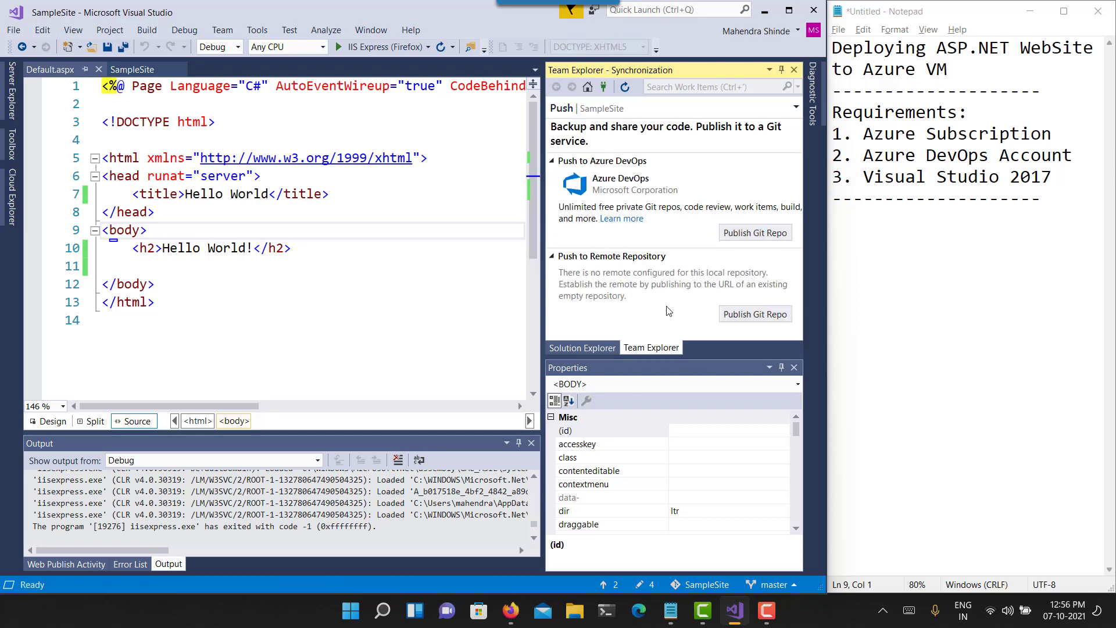
click(552, 161)
click(553, 175)
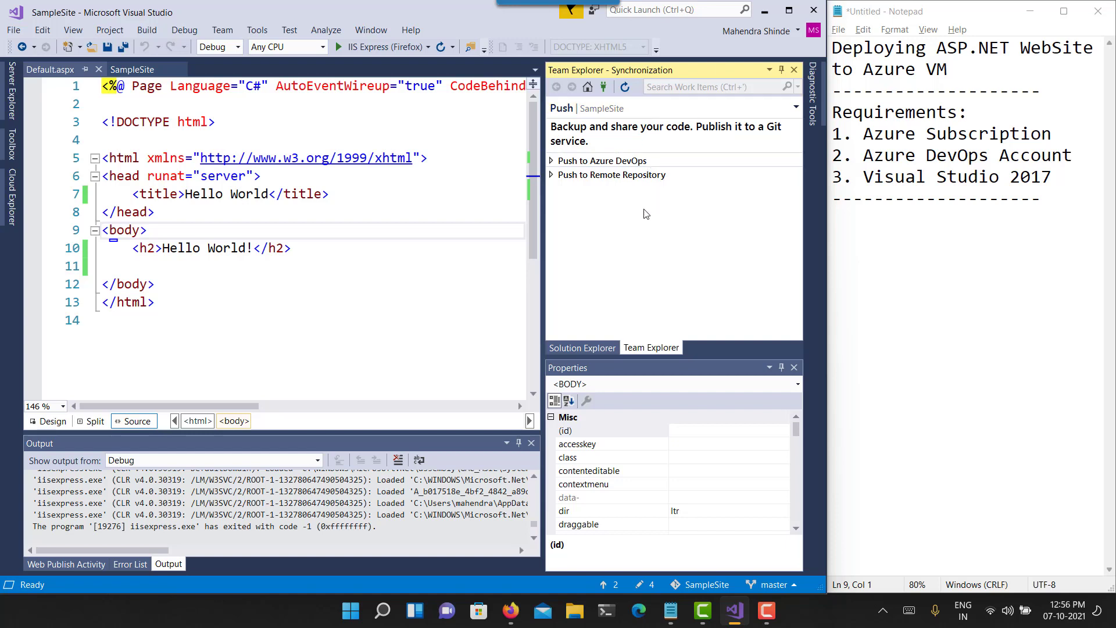
click(552, 164)
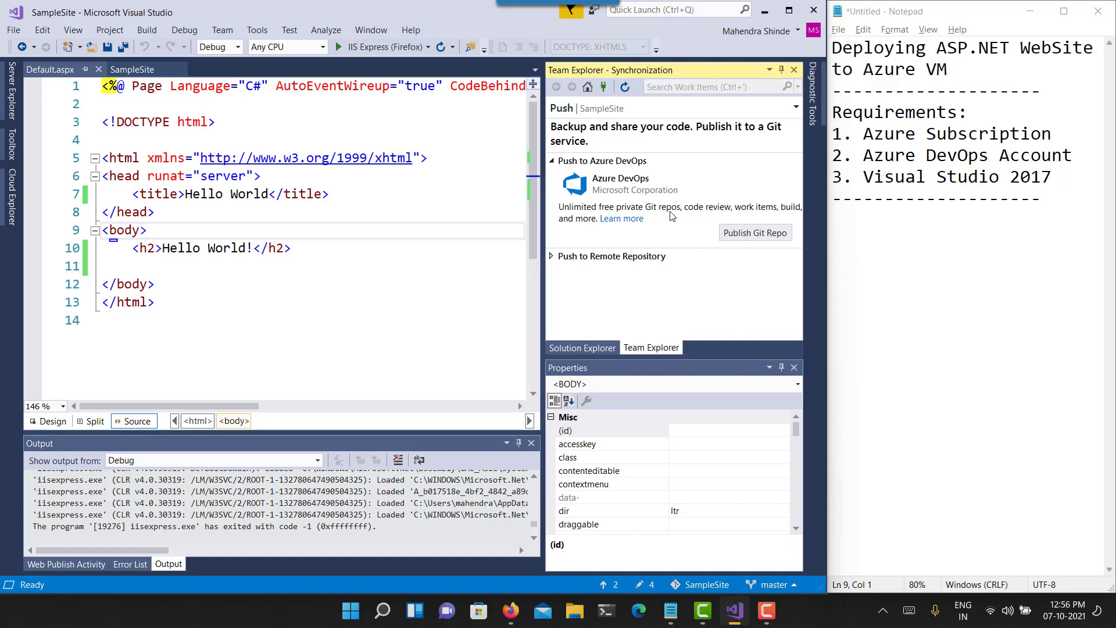
Check the signed-in profile and start publishing the Git repo to Azure DevOps with the Microsoft account
click(784, 31)
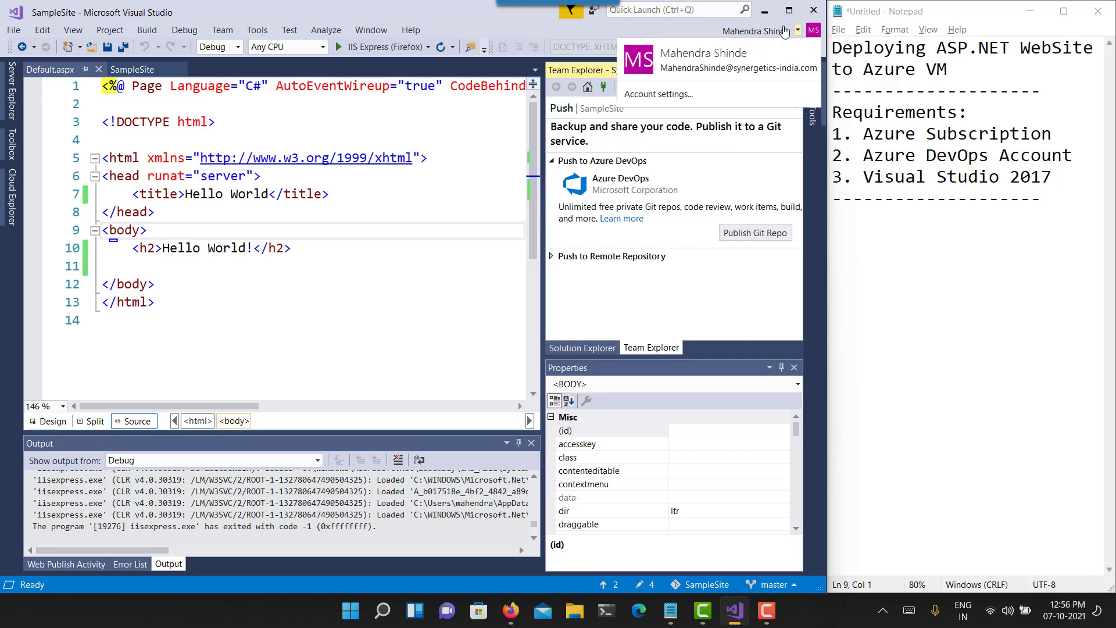
click(675, 26)
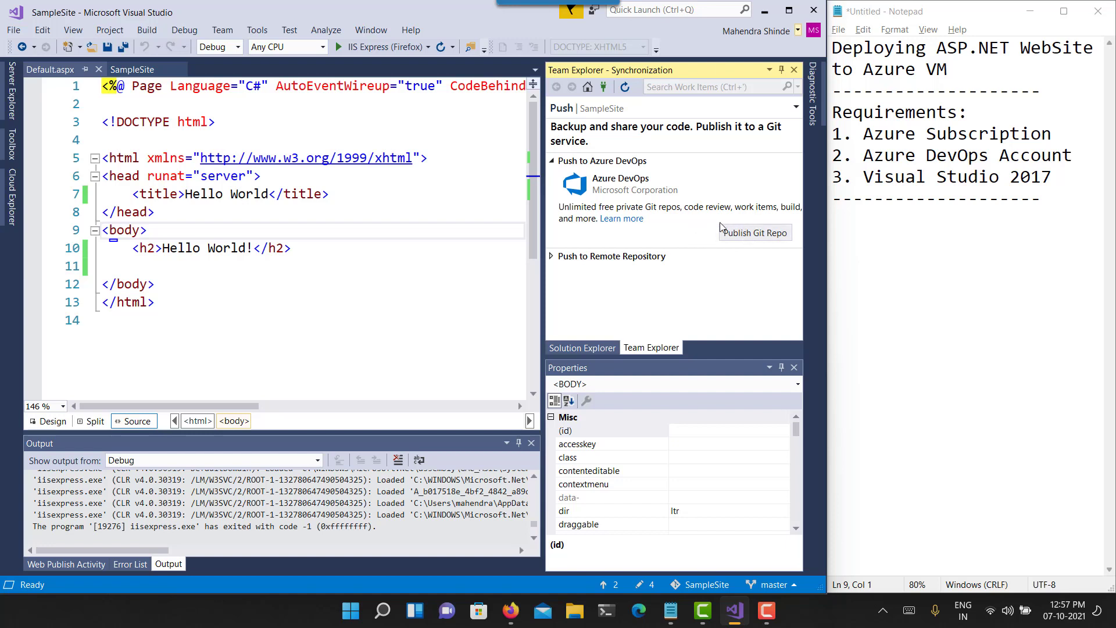
click(759, 235)
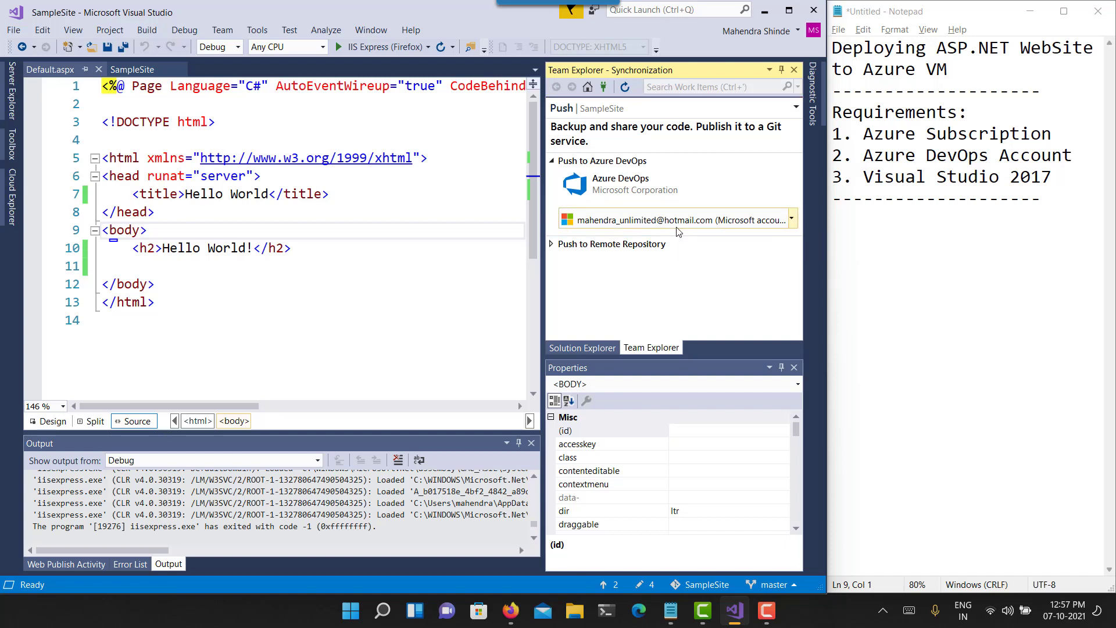
click(676, 227)
click(660, 243)
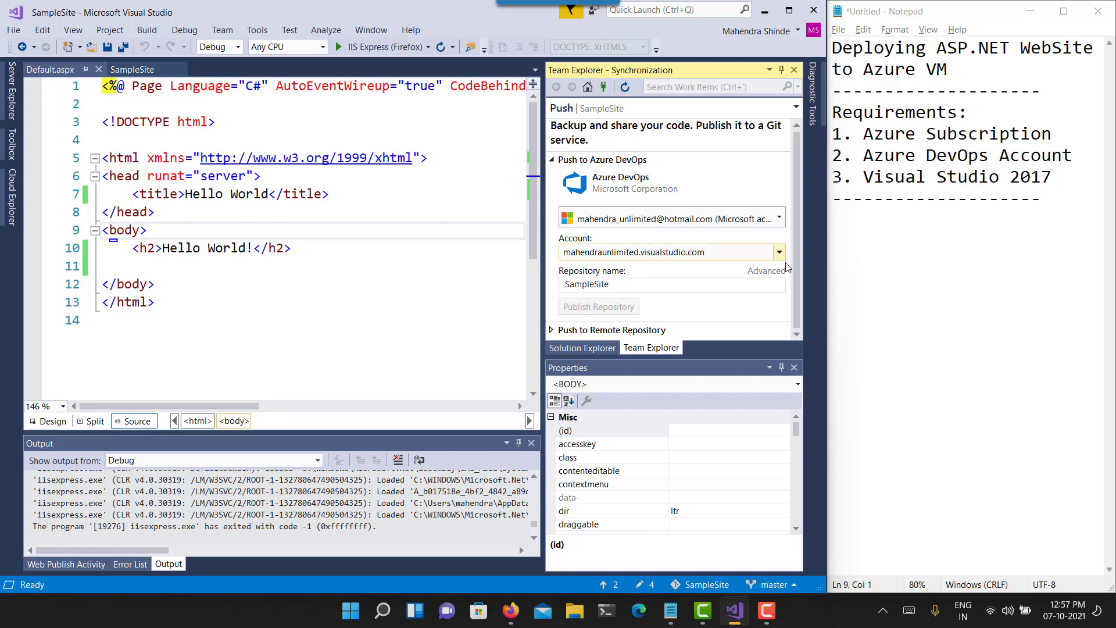
Hide the Properties pane and show the advanced publishing options for the repository
click(770, 368)
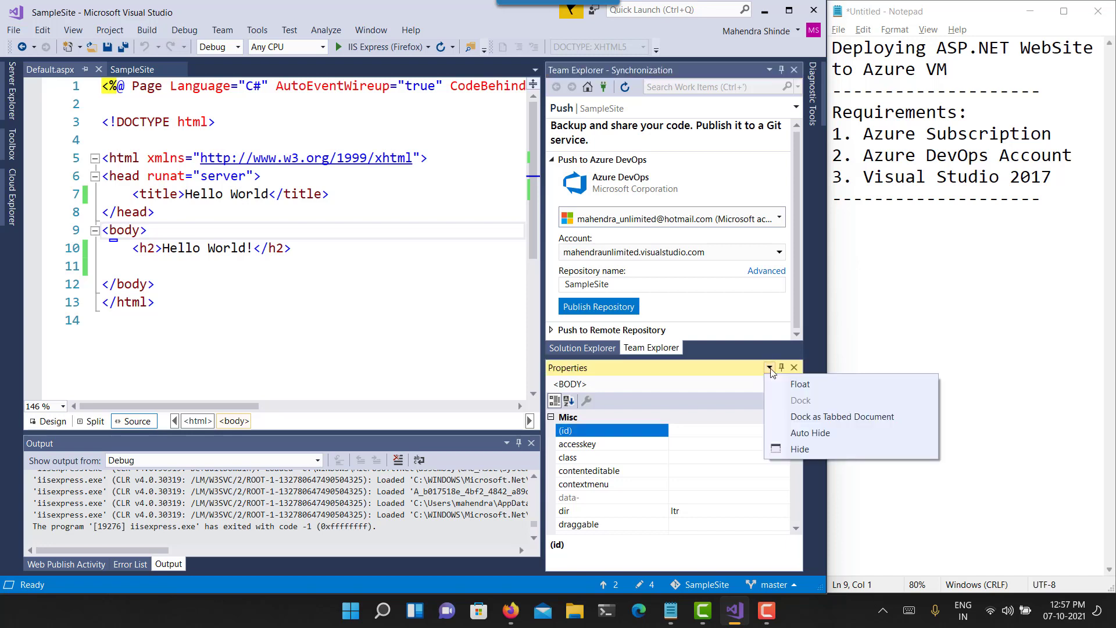
click(791, 447)
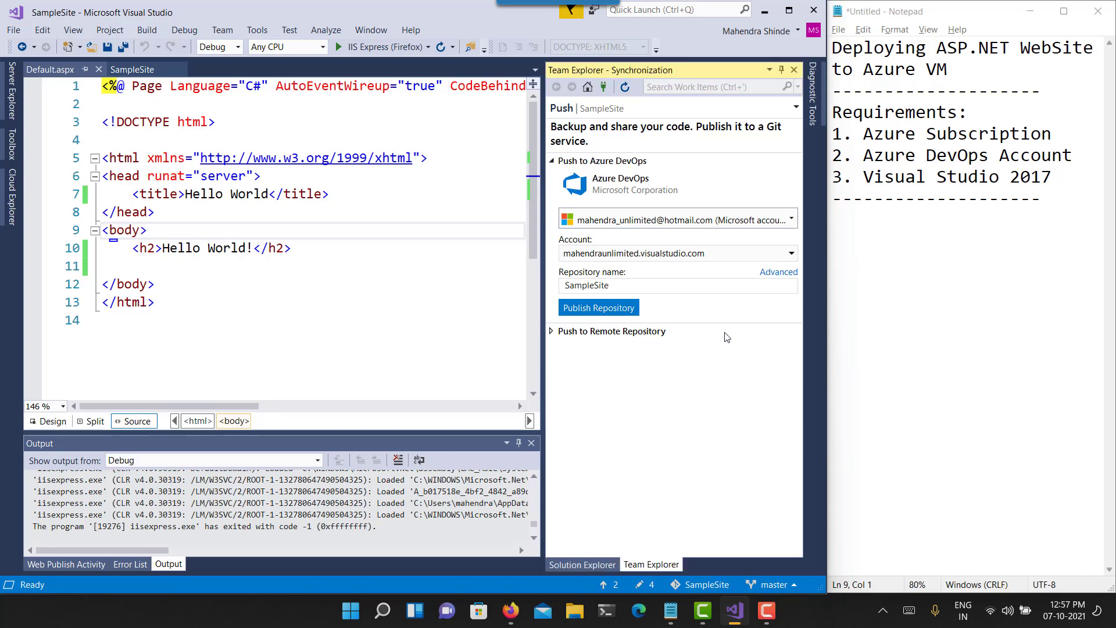
click(780, 274)
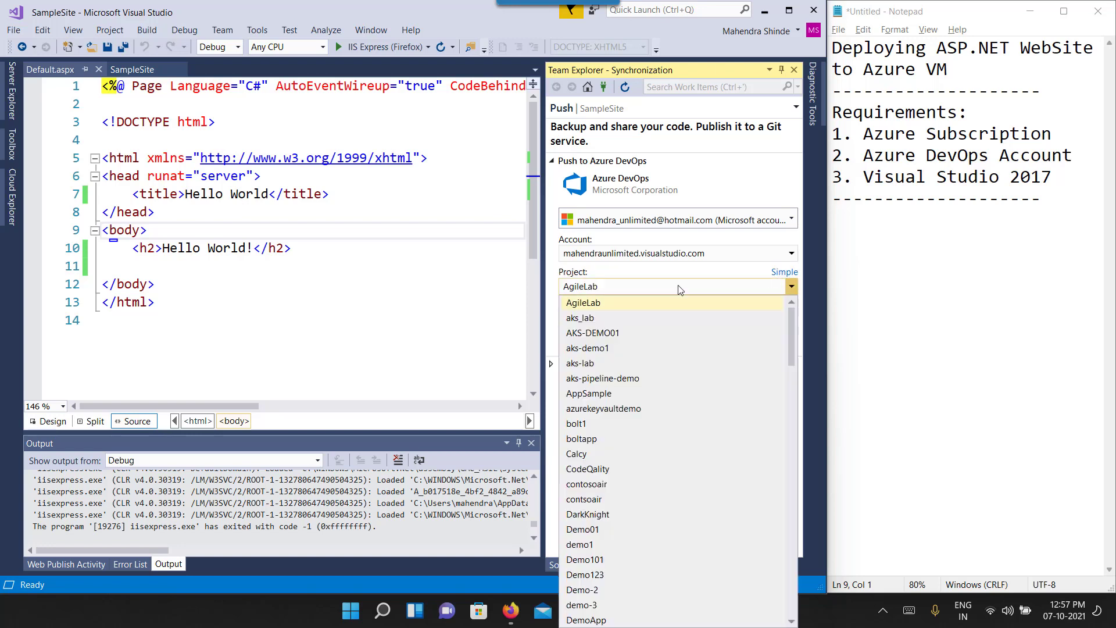
Select VMDeployDemo as the Azure DevOps project and publish the repository to it
click(680, 288)
click(511, 611)
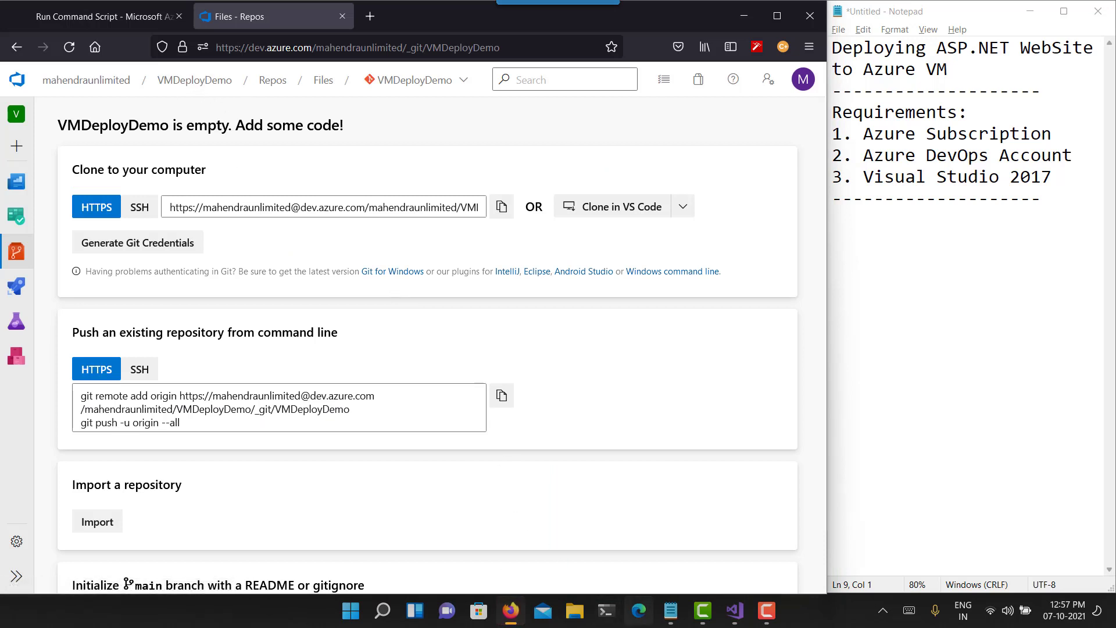
click(735, 610)
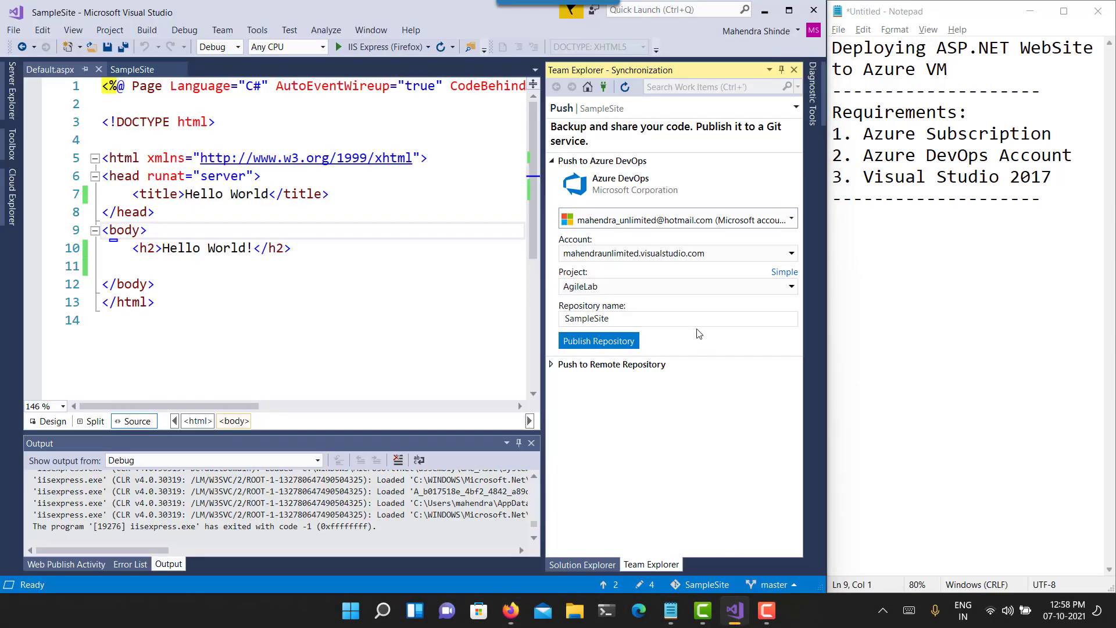
click(666, 287)
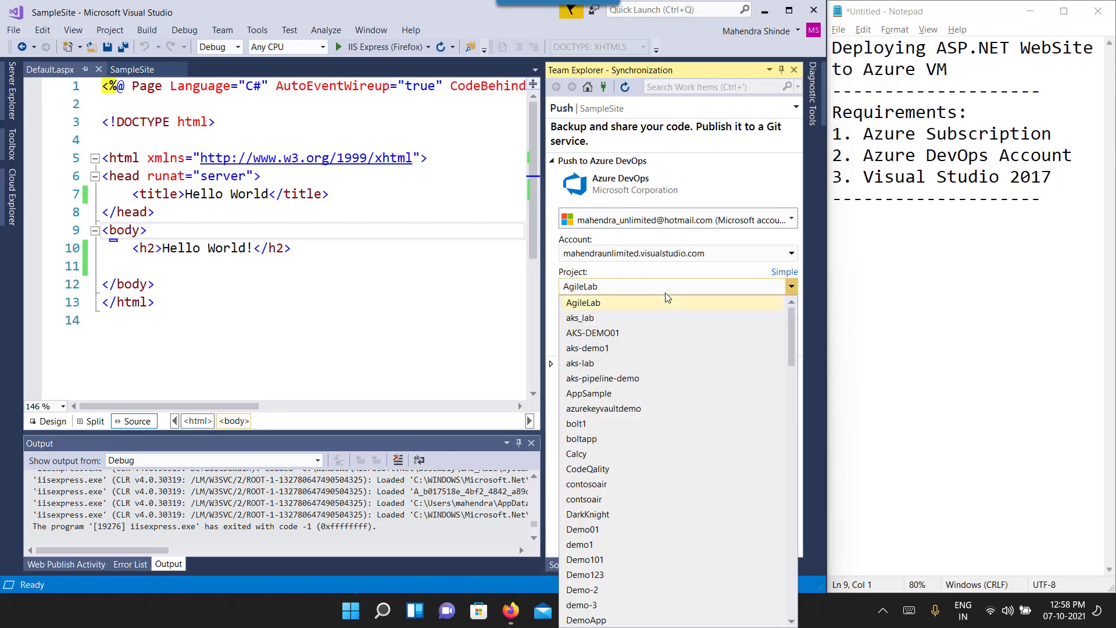
scroll(619, 473, down, 20)
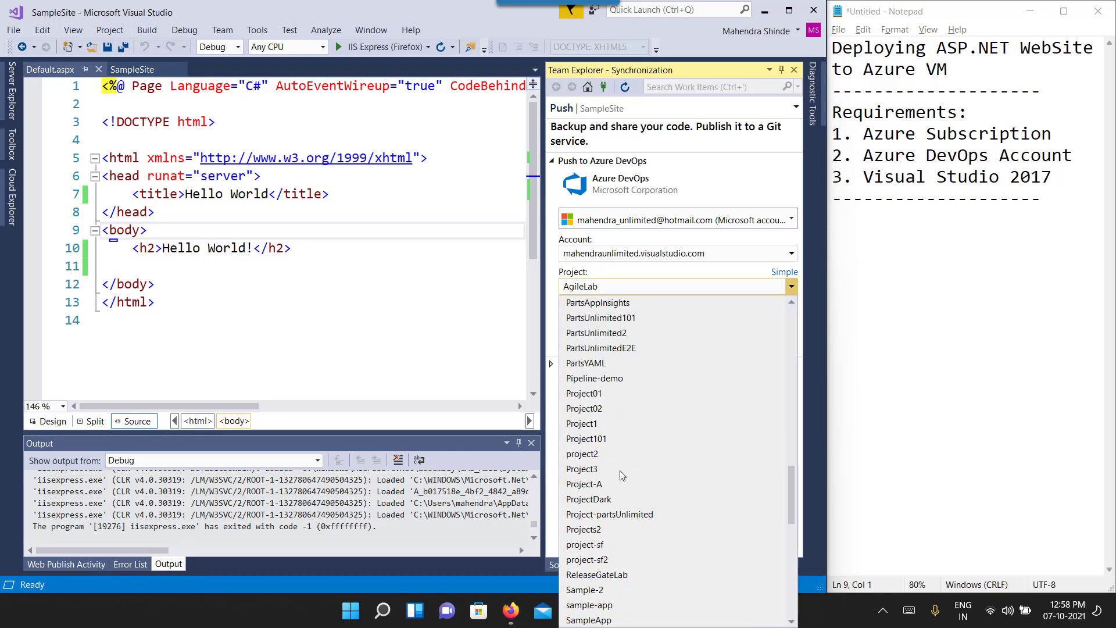
scroll(620, 475, down, 10)
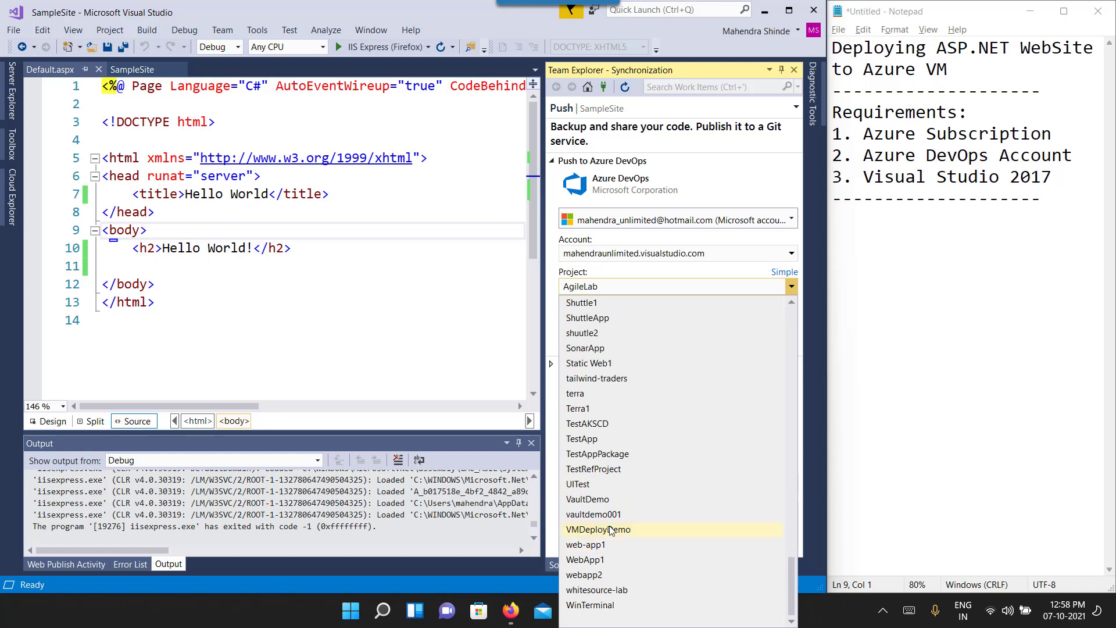
click(610, 530)
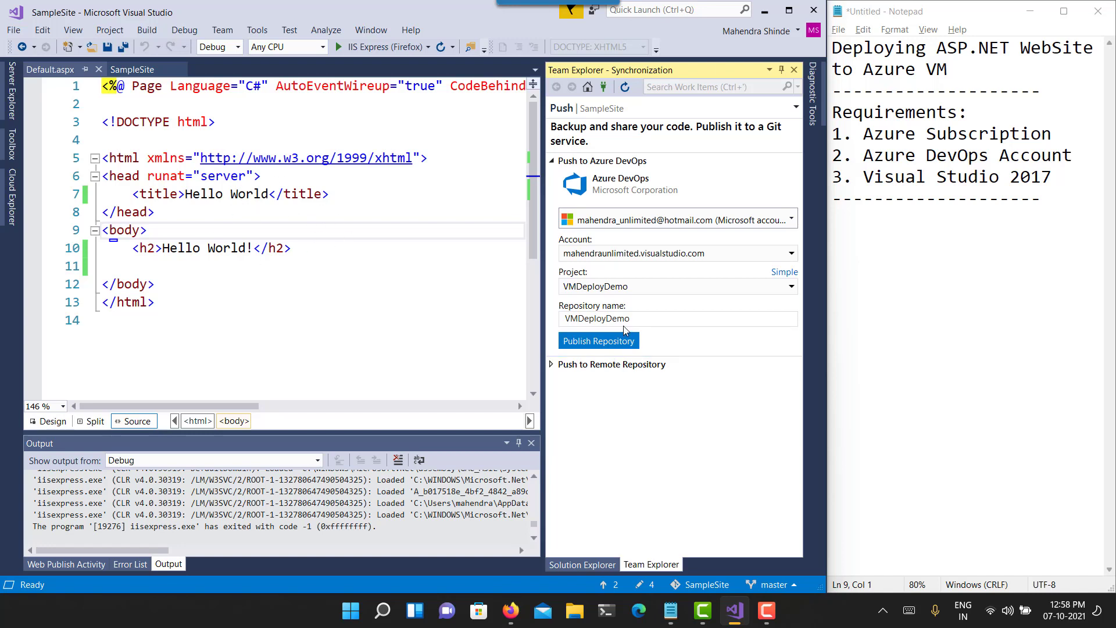
click(617, 348)
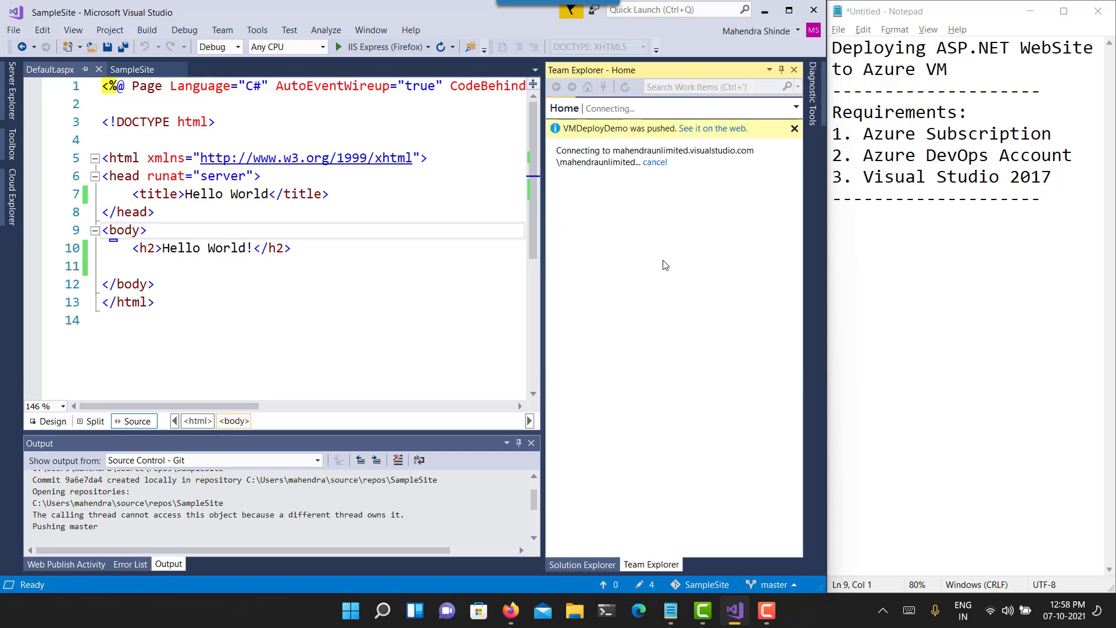
Reload the VMDeployDemo repository in the browser, examine its SampleSite and Properties folders, and return to Visual Studio
click(666, 265)
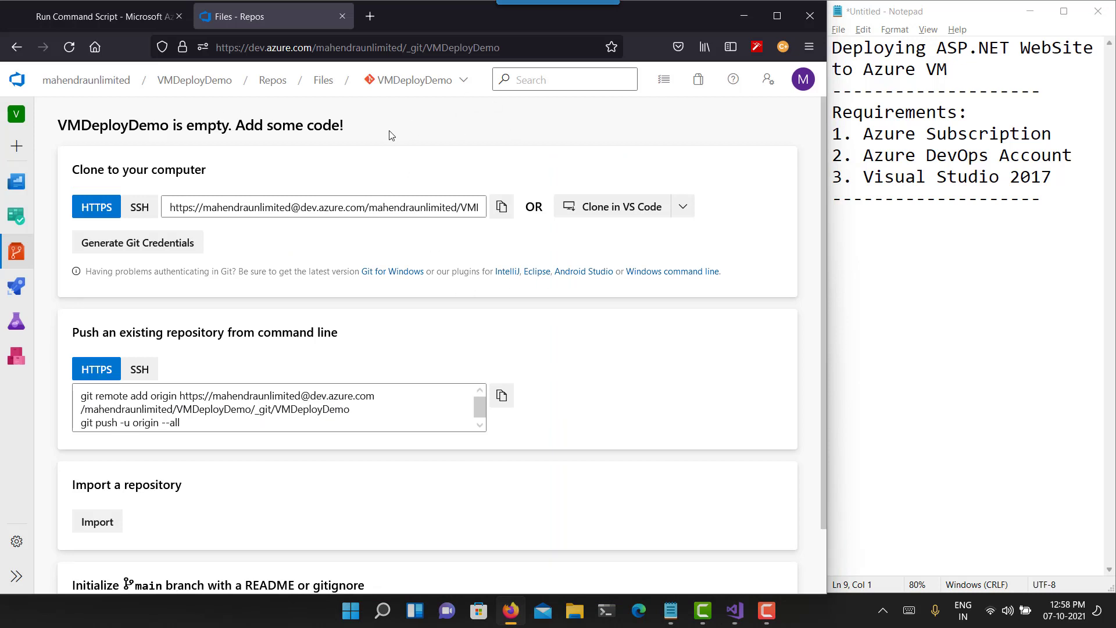
click(77, 46)
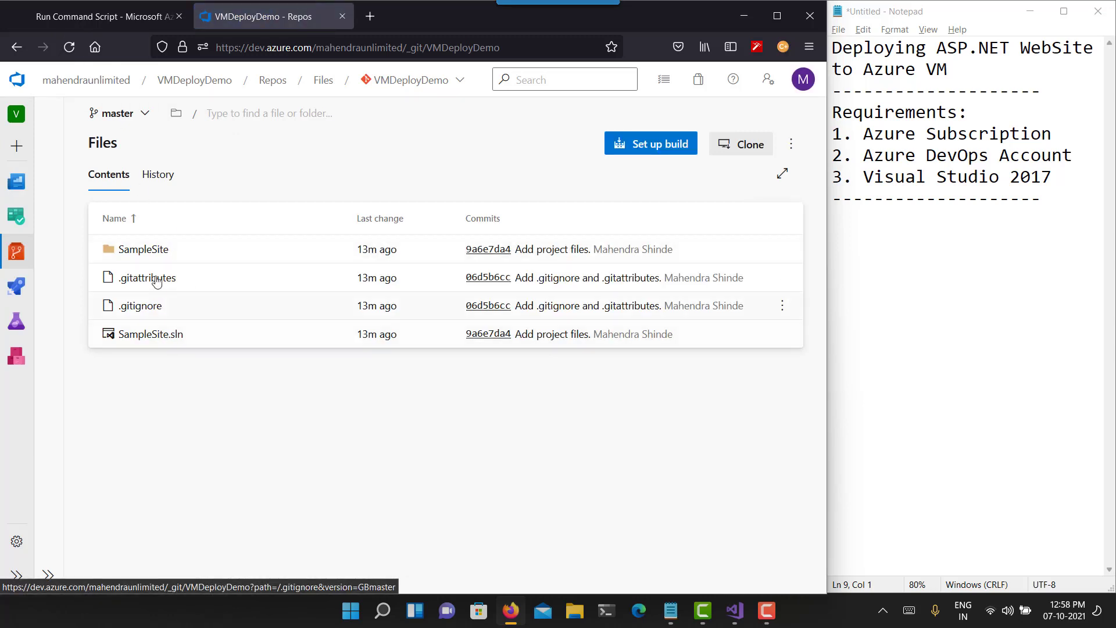
click(158, 252)
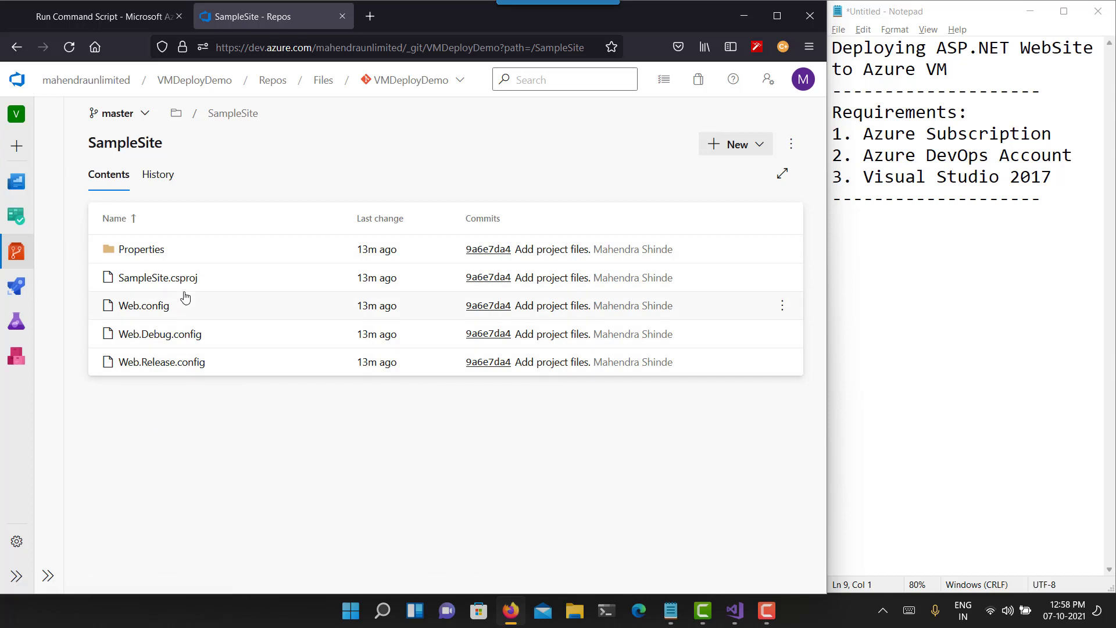
click(177, 255)
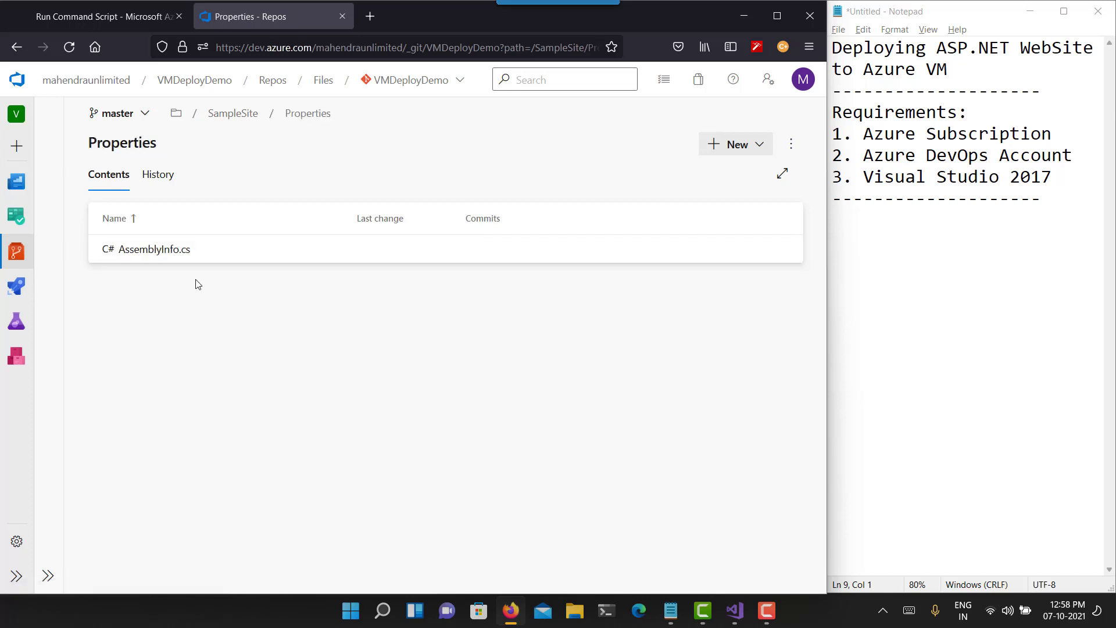
click(151, 178)
click(121, 187)
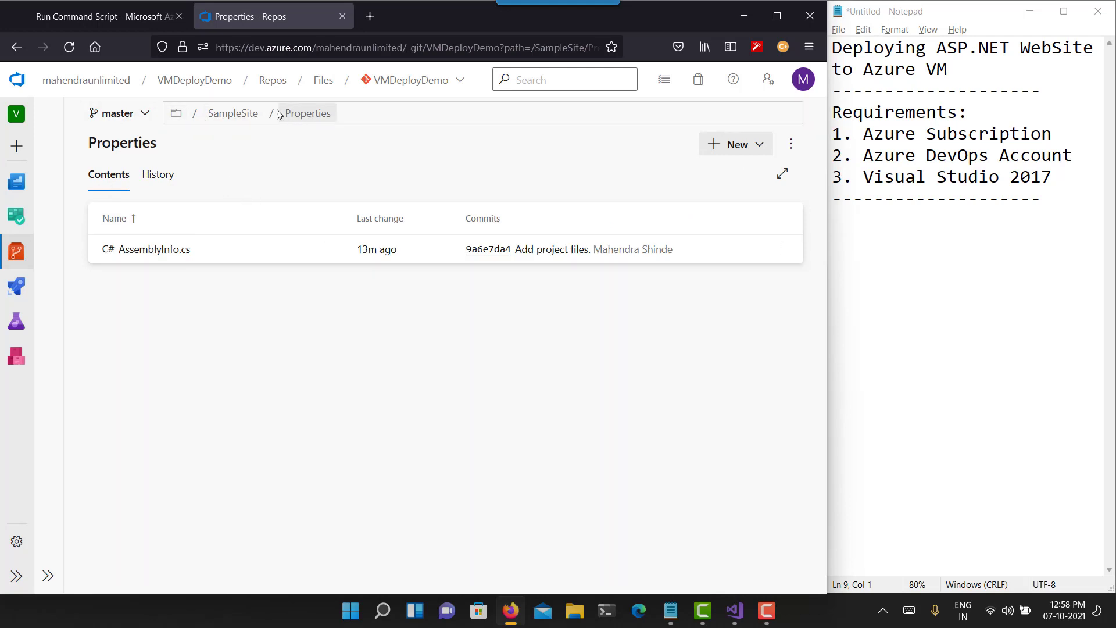
click(231, 114)
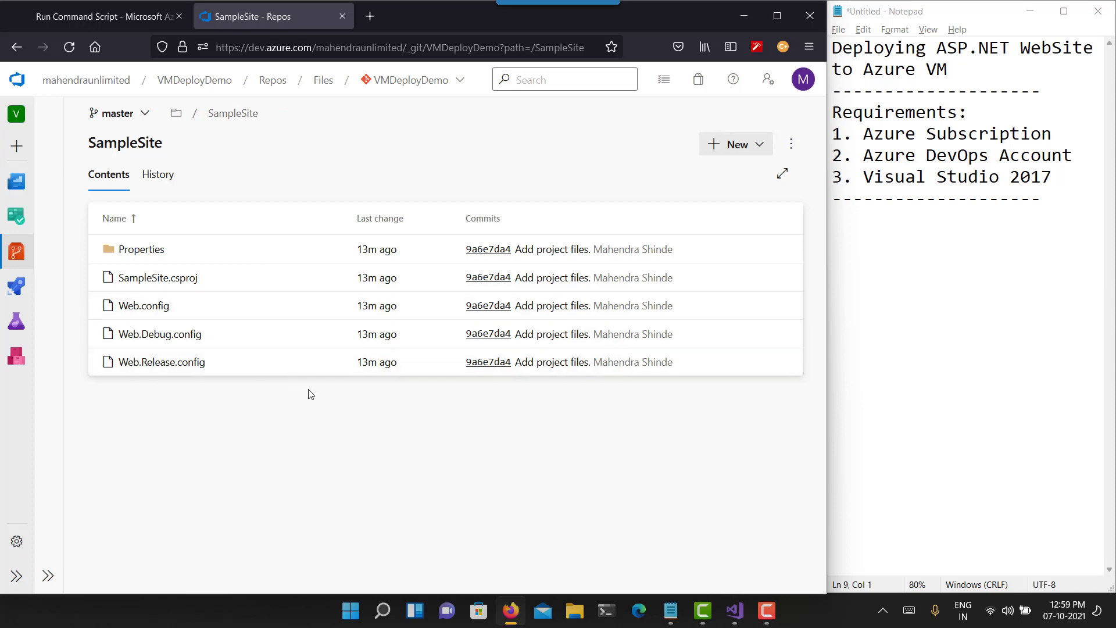
key(alt+Tab)
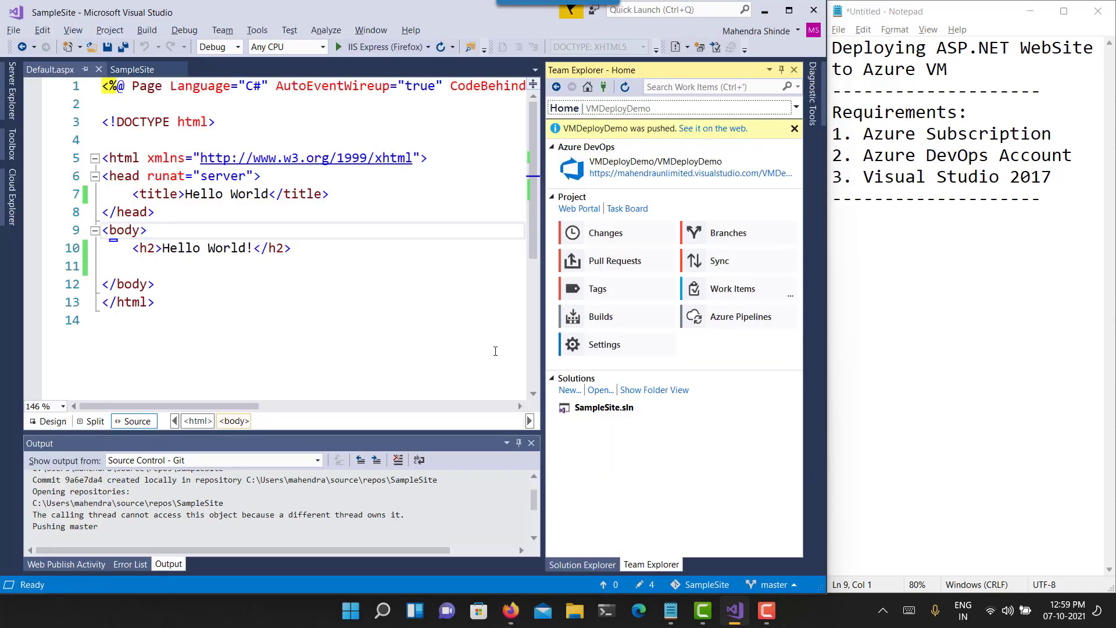
Commit all pending SampleSite changes to the local master branch with the message "Home Page Created"
click(599, 232)
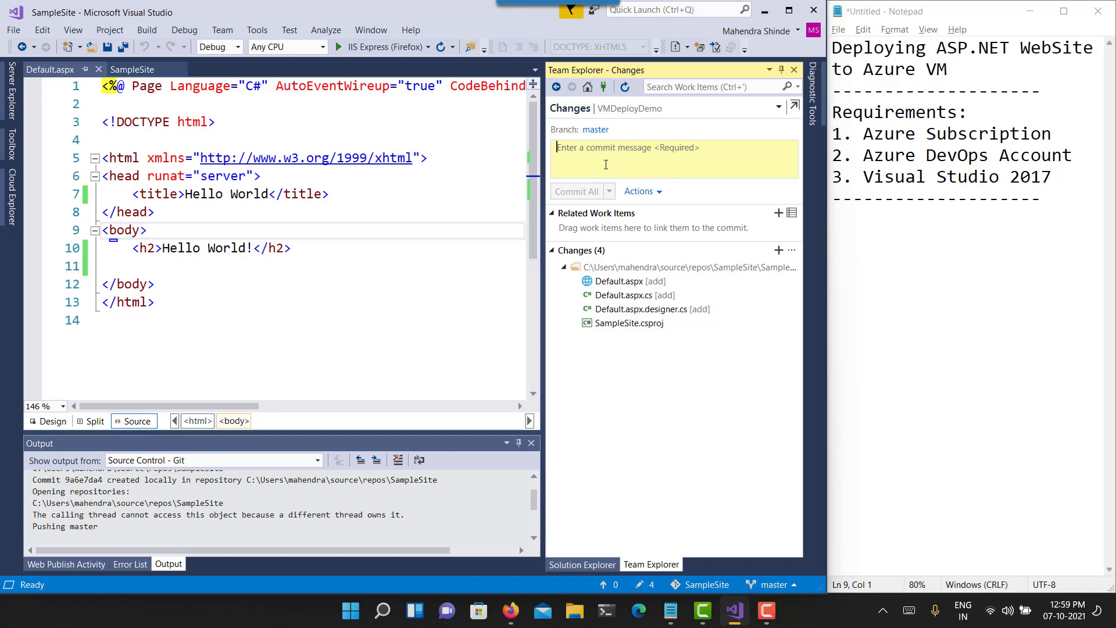
text(Home Pahe Ad)
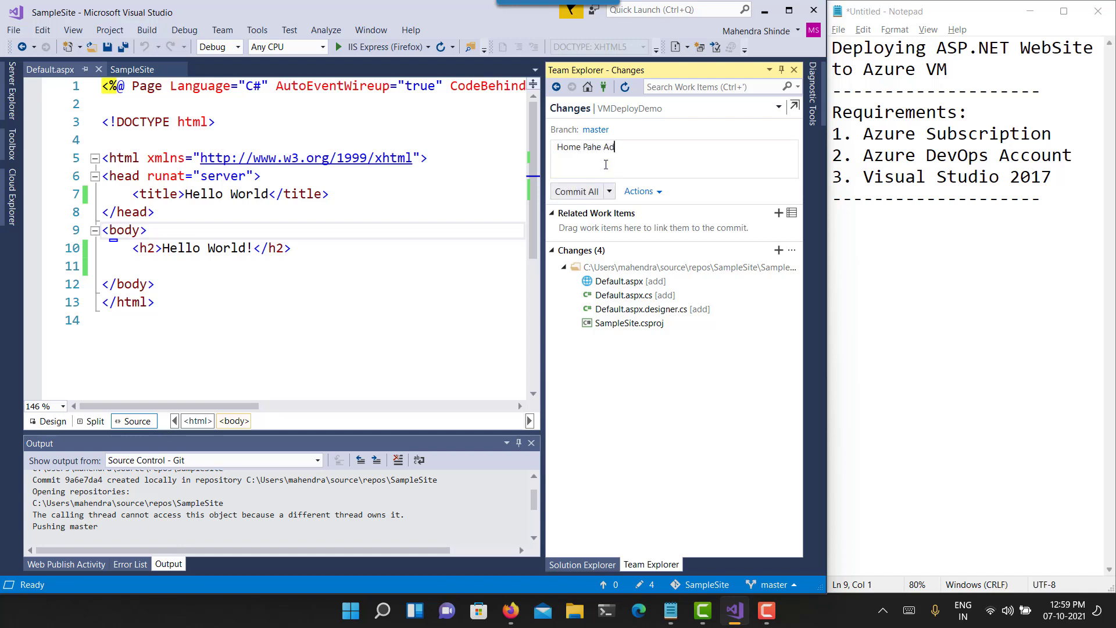
key(BackSpace)
key(BackSpace)
key(BackSpace)
key(BackSpace)
key(BackSpace)
text(hg)
key(BackSpace)
key(BackSpace)
text(ge Creat)
click(577, 191)
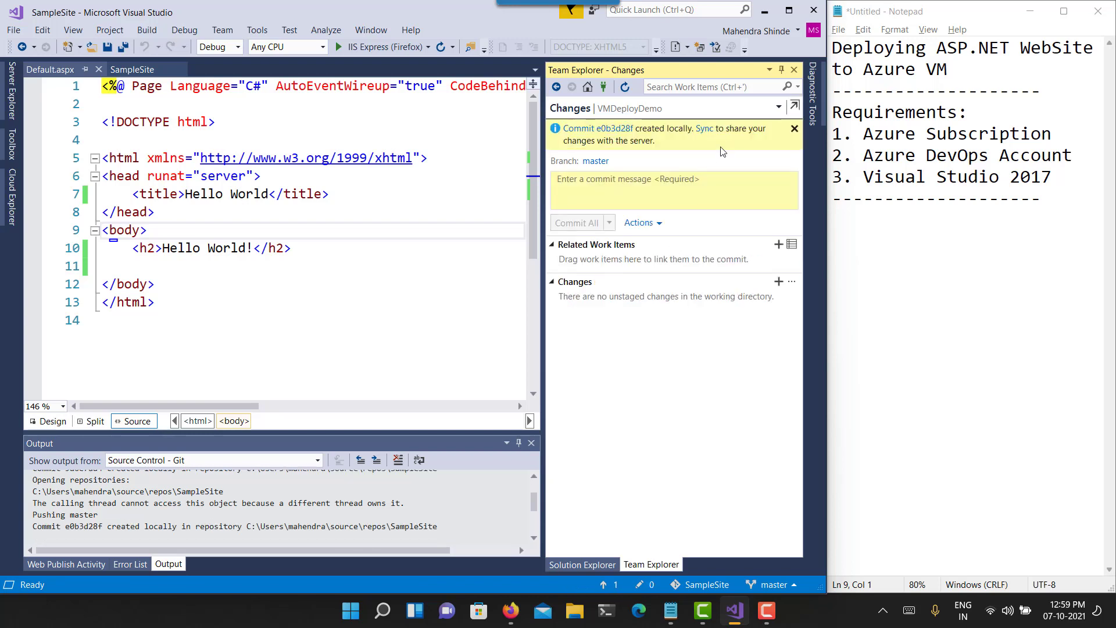
Fetch from the remote, push the outgoing Home Page Created commit, and reload the SampleSite folder of the Azure DevOps repository in the browser
click(708, 137)
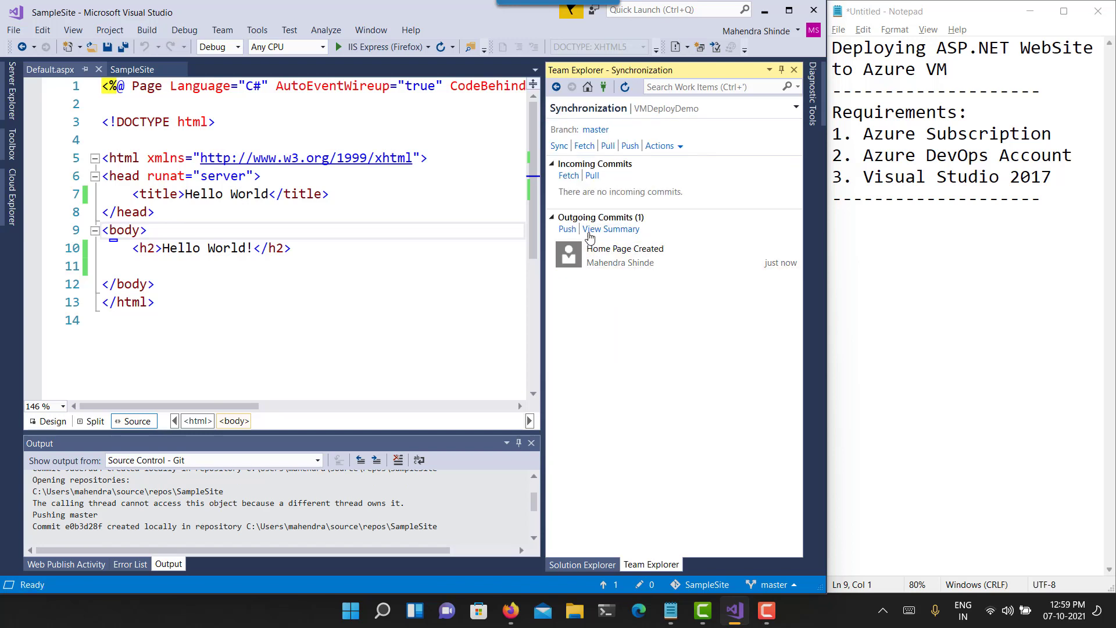
click(569, 176)
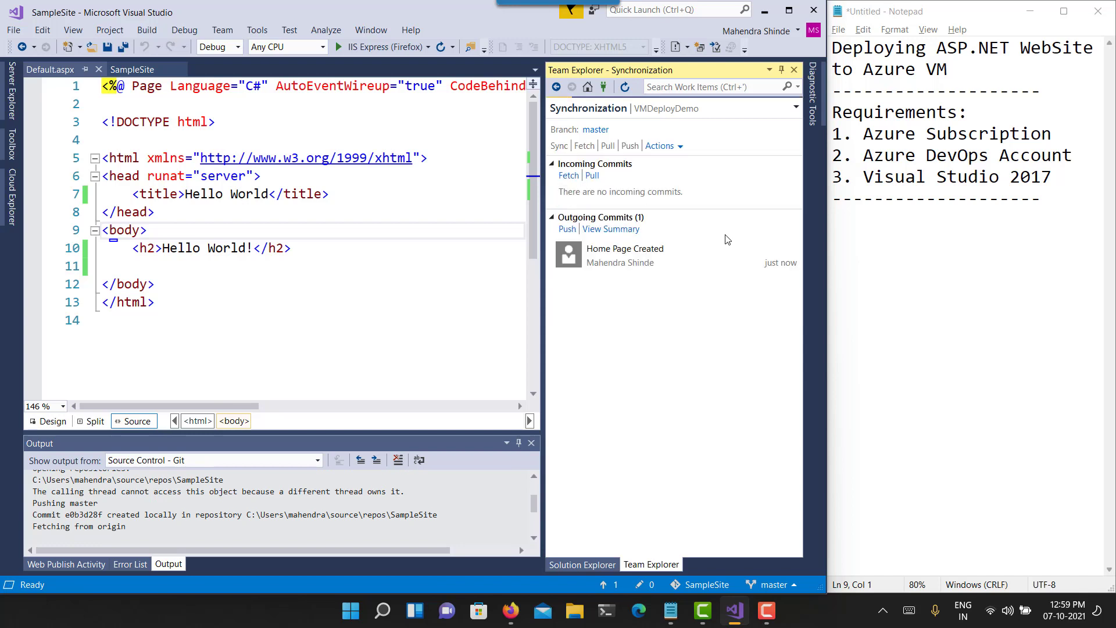
click(564, 229)
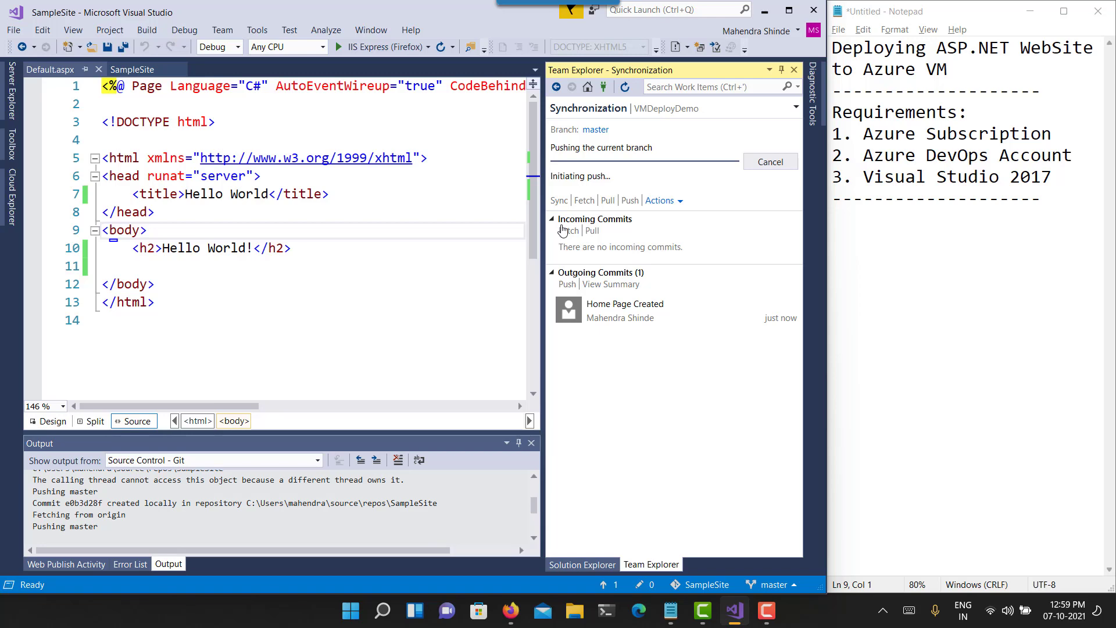
key(alt+Tab)
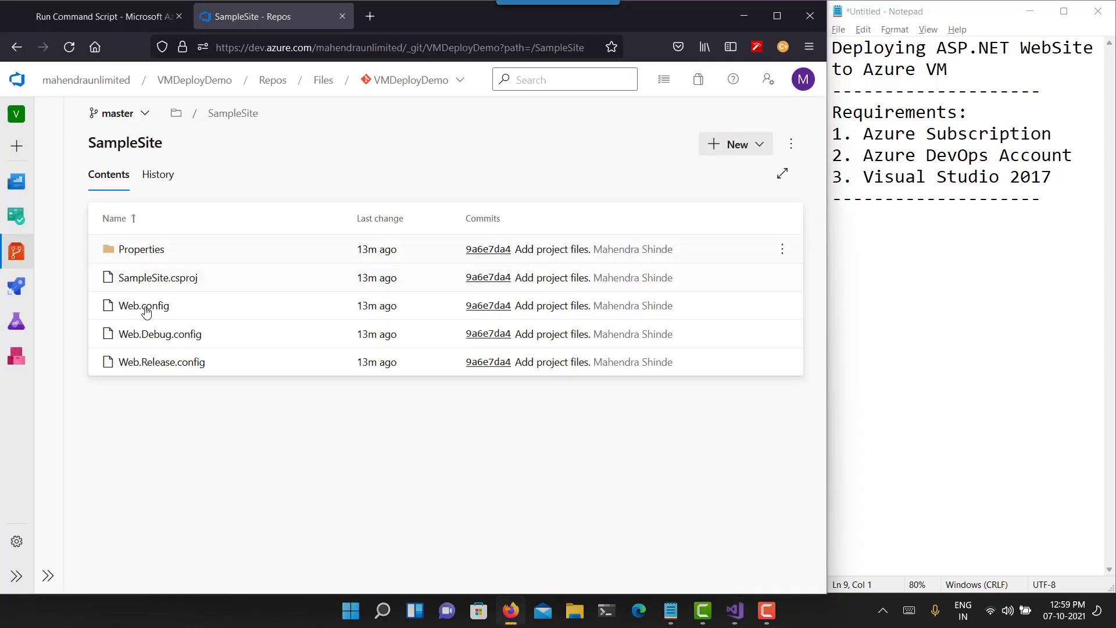
click(75, 49)
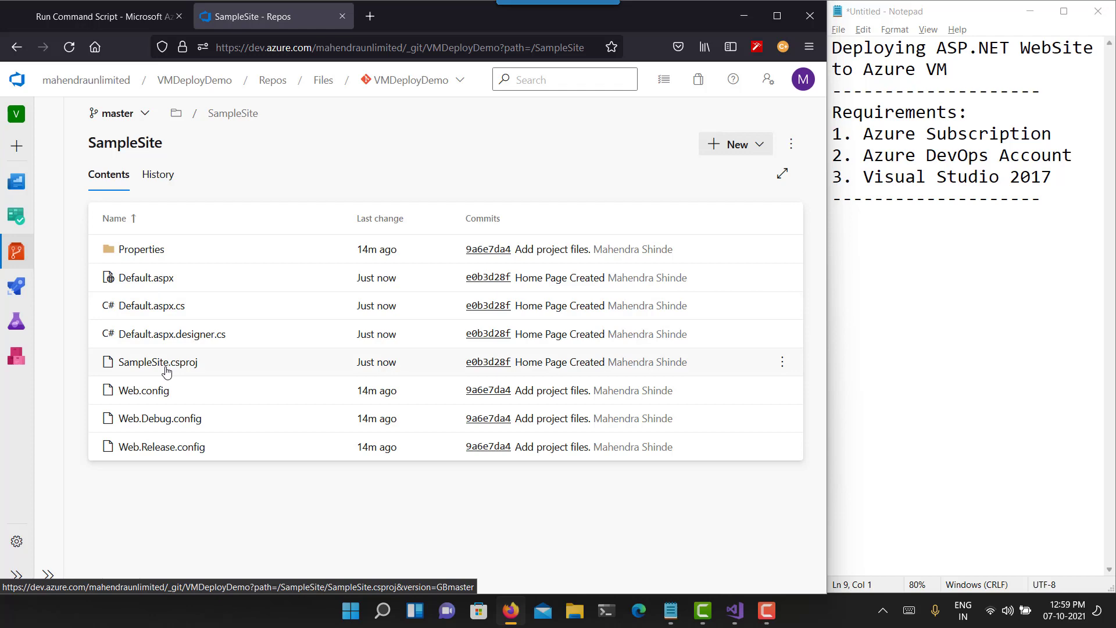
Switch to the Azure portal, close the Run Command Script pane, and open the overview of the SampleWeb virtual machine
click(104, 19)
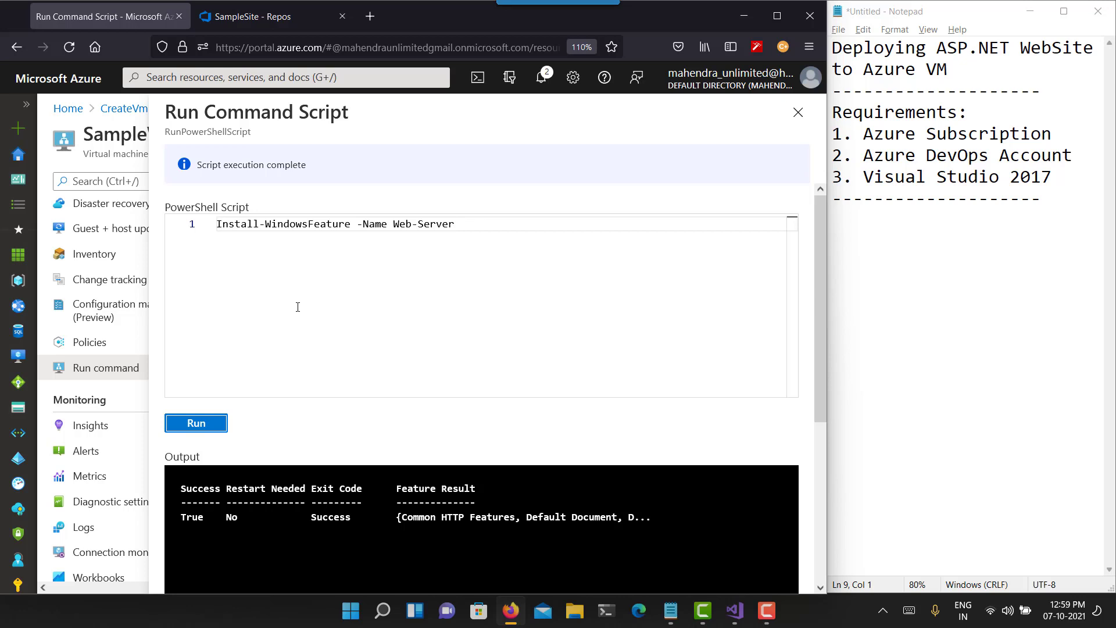
click(798, 112)
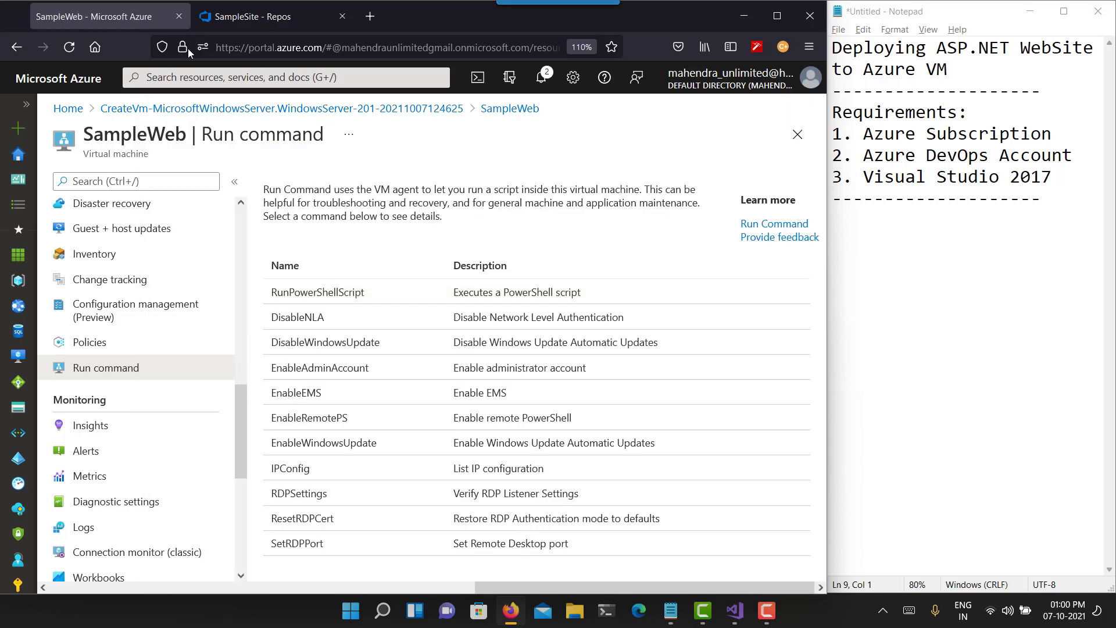
scroll(146, 279, up, 10)
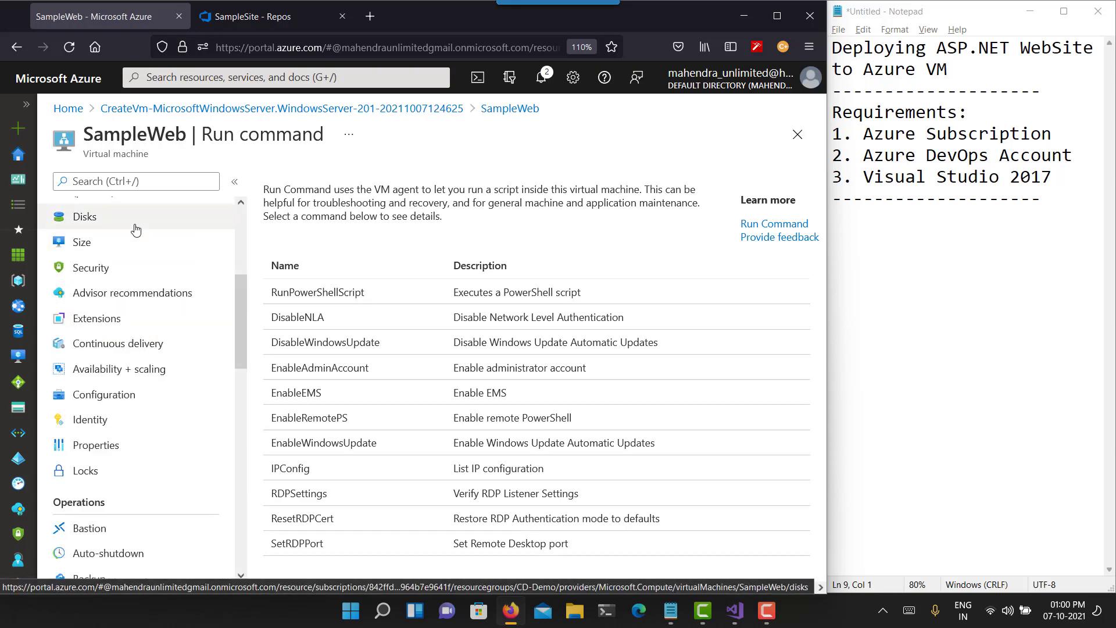
click(129, 212)
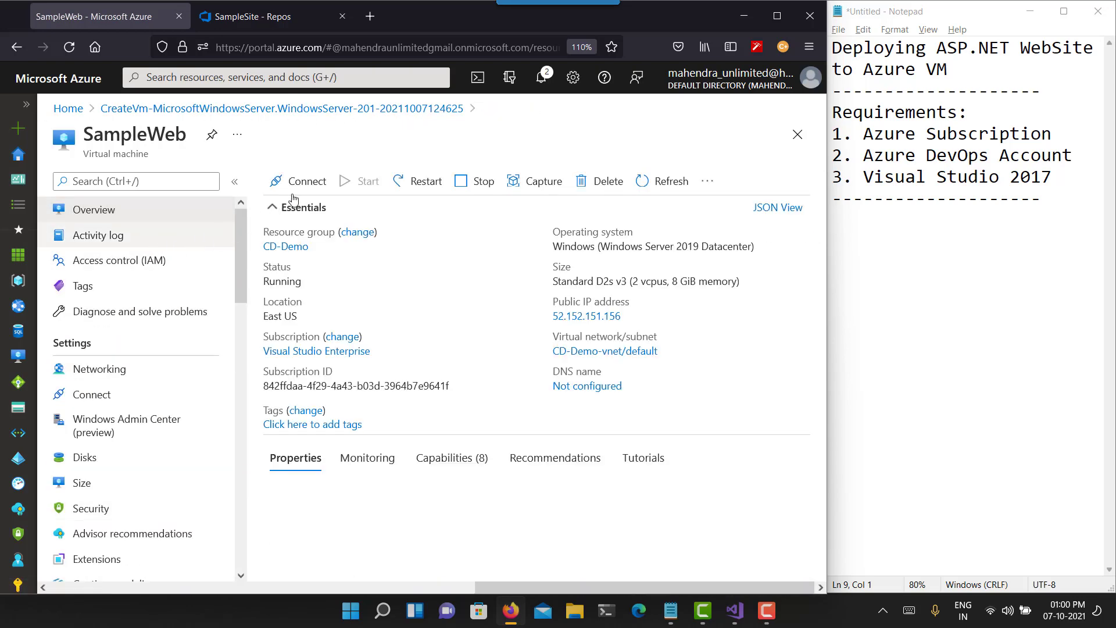
Create a pipeline in Azure DevOps from the Azure Repos Git repository VMDeployDemo using the ASP.NET template
click(279, 19)
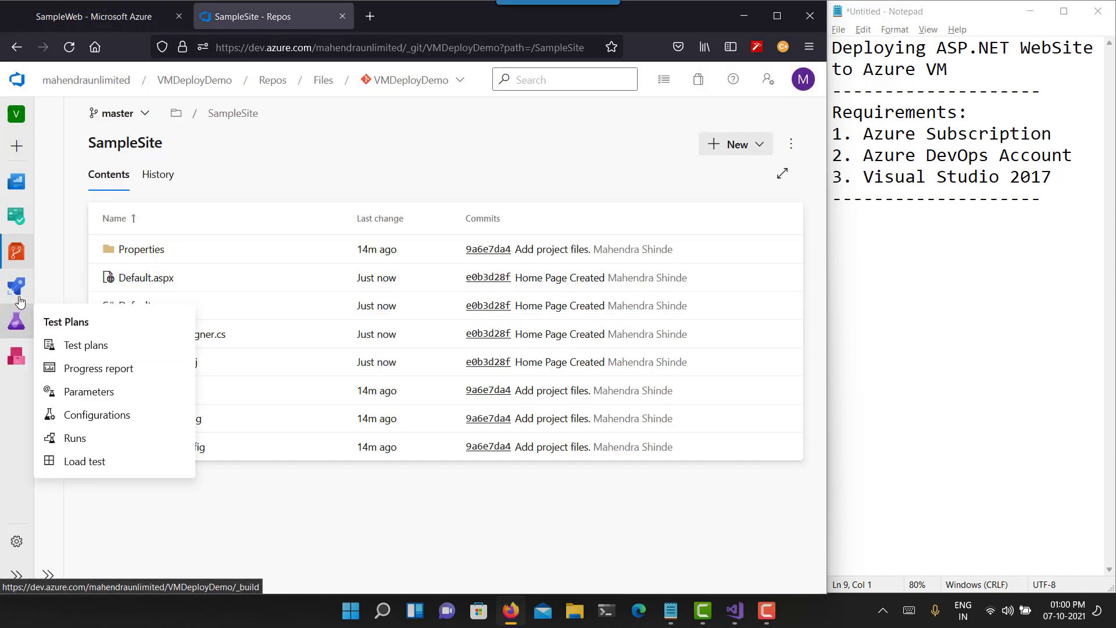
mouse_move(19, 301)
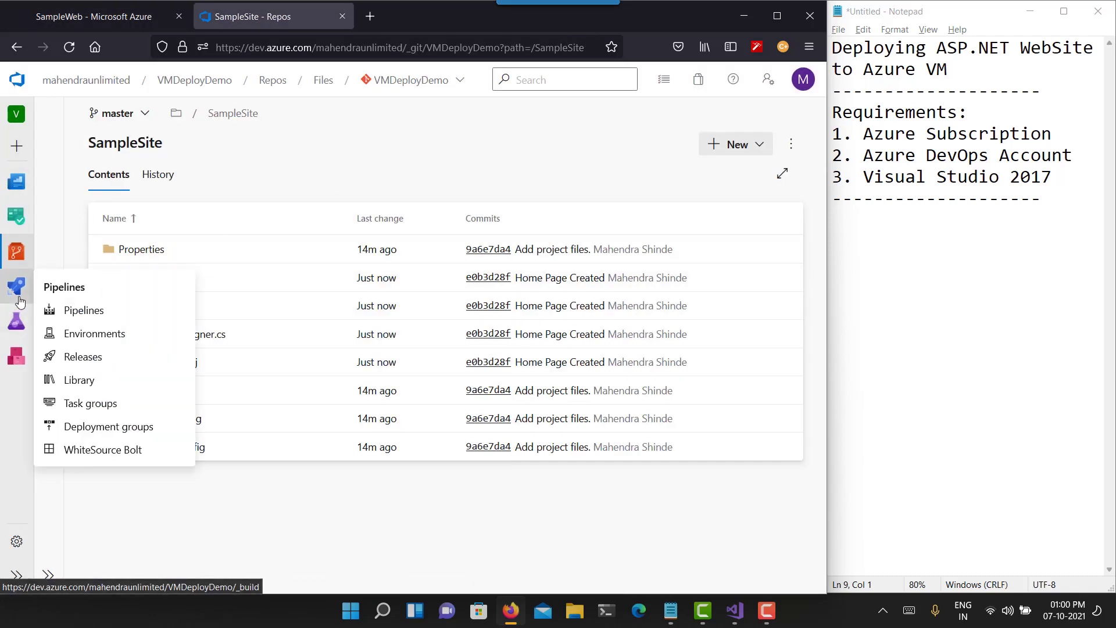
click(192, 314)
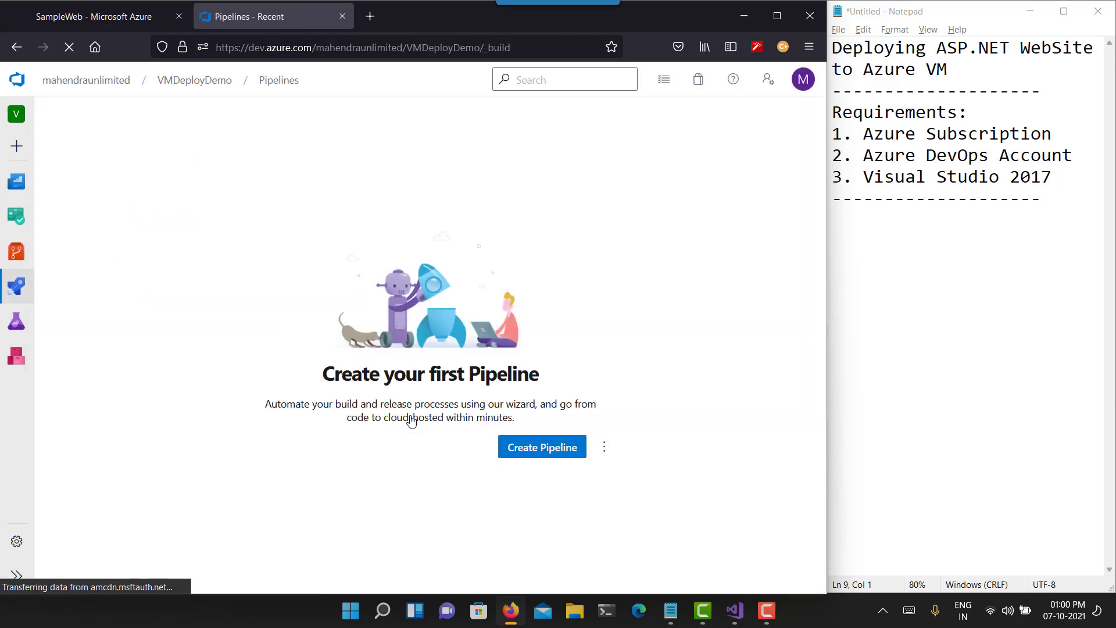
click(520, 446)
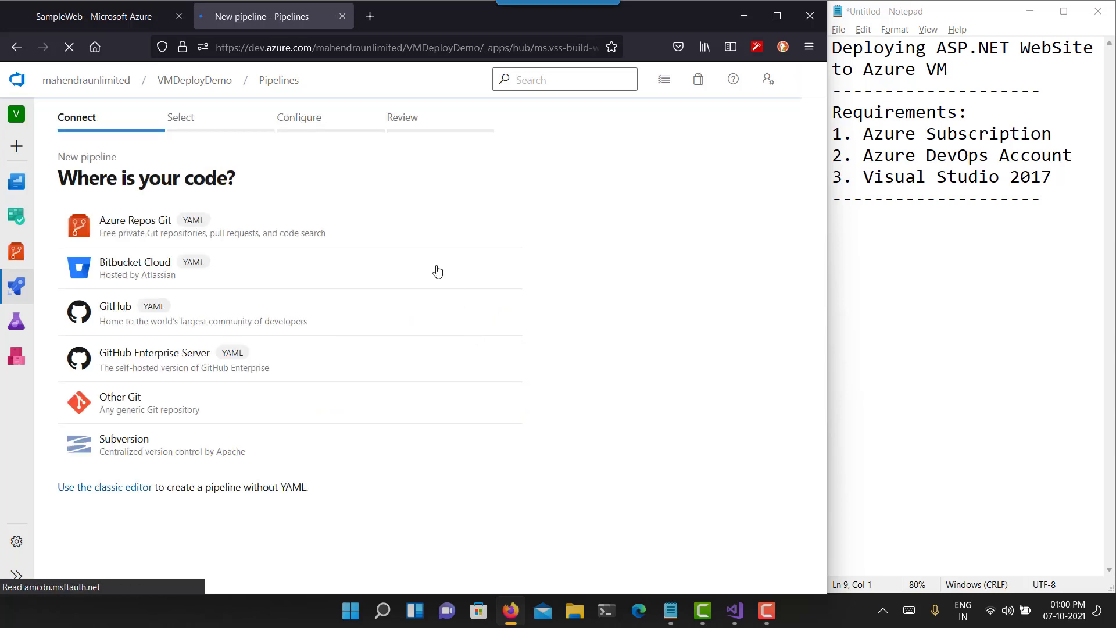
click(147, 229)
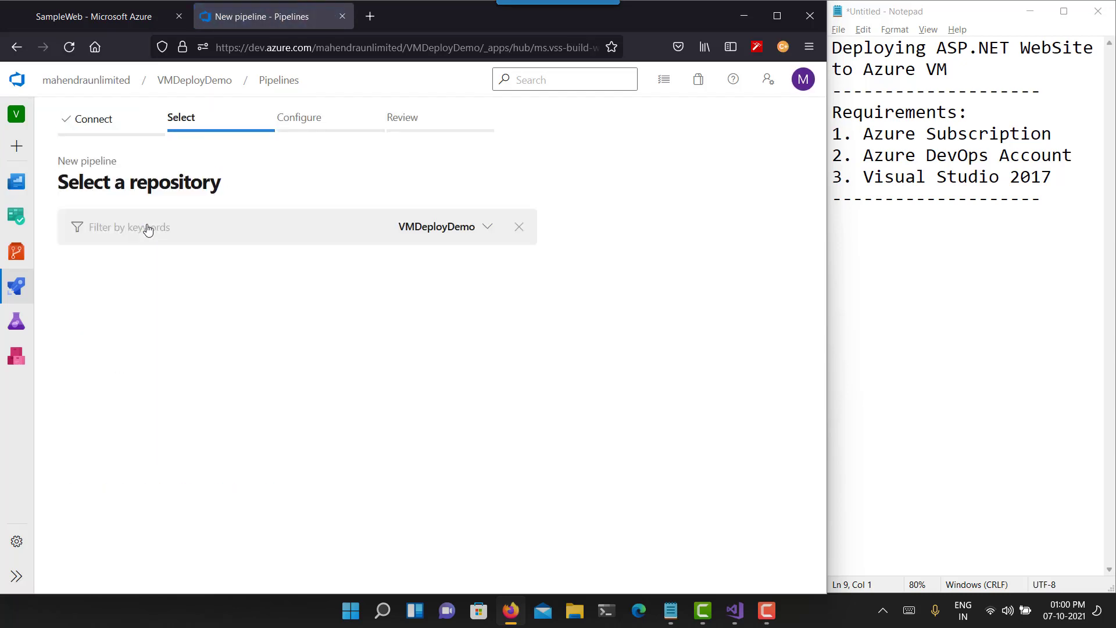
click(168, 291)
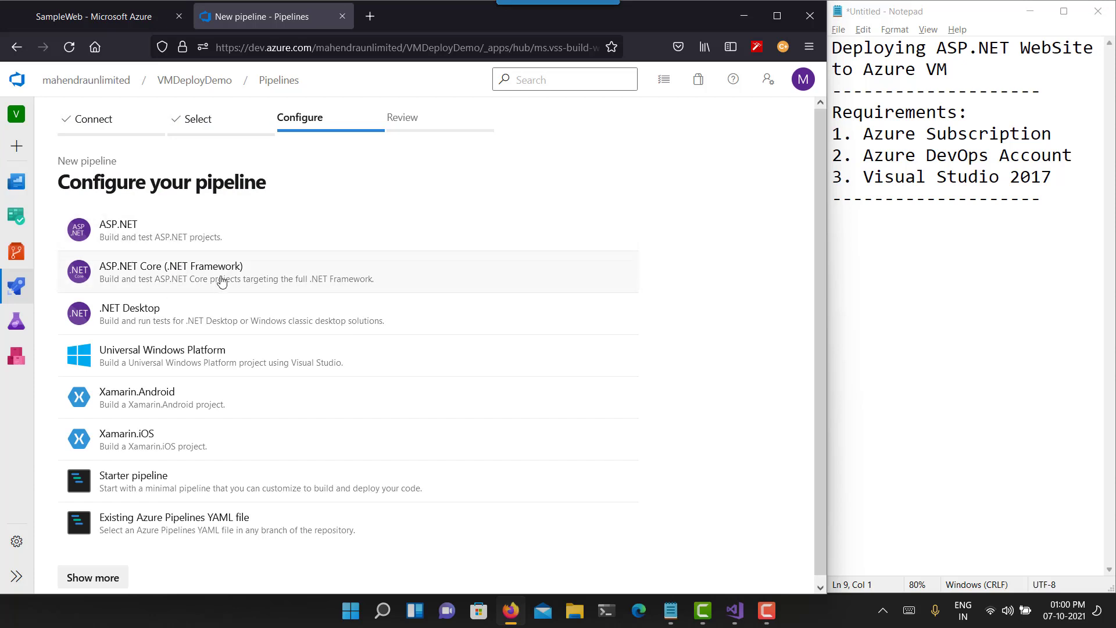
click(186, 229)
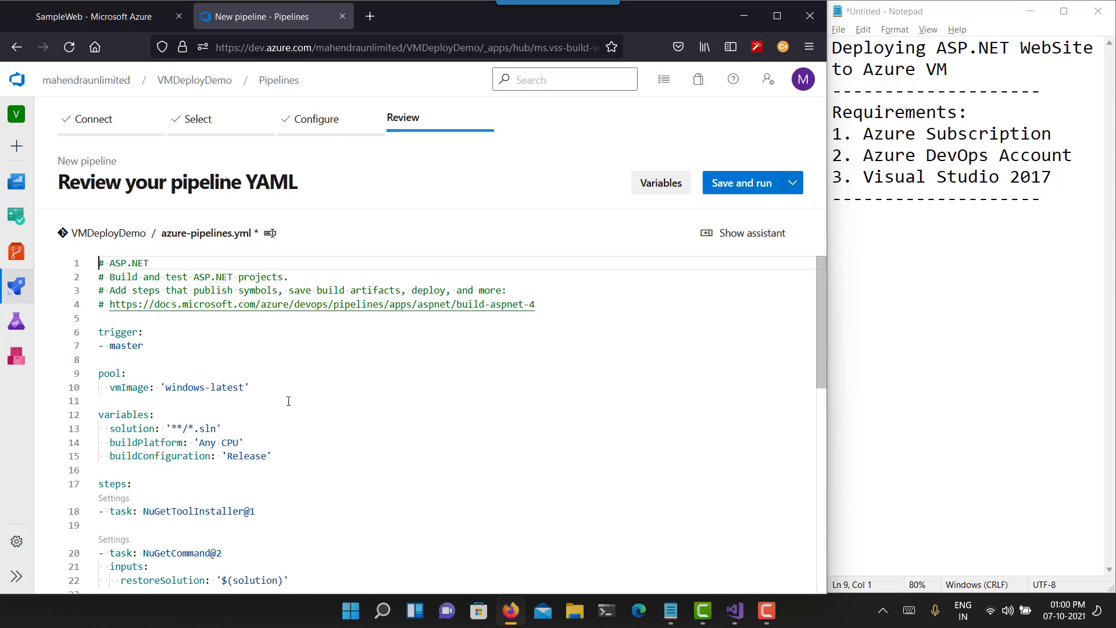
Add a PublishBuildArtifacts@1 task after the VSTest task at the end of the pipeline YAML
scroll(288, 401, down, 8)
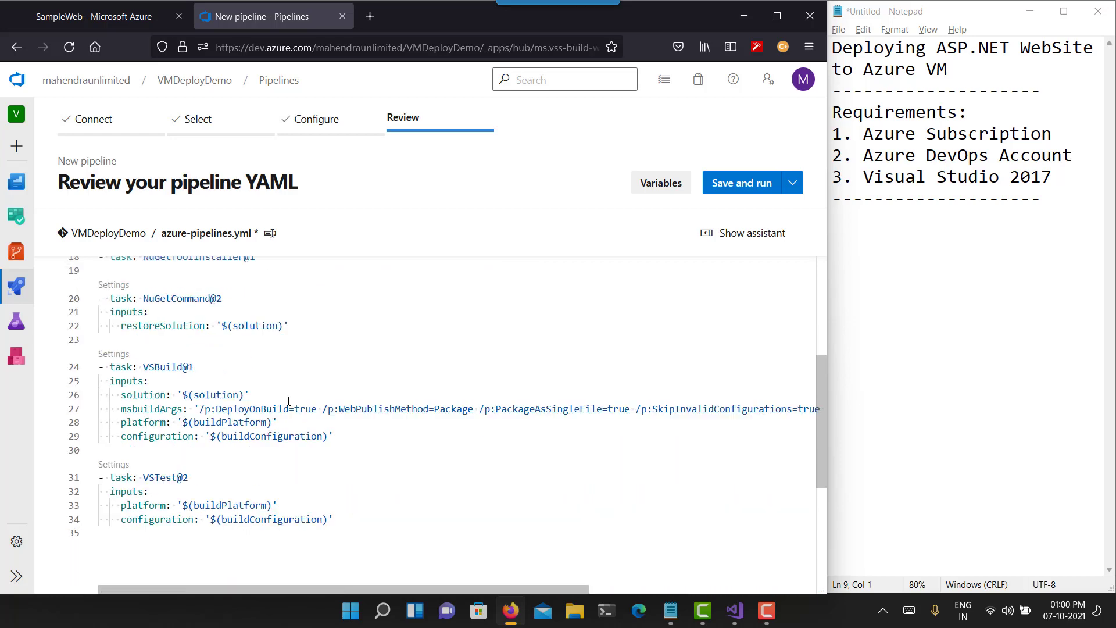
click(238, 454)
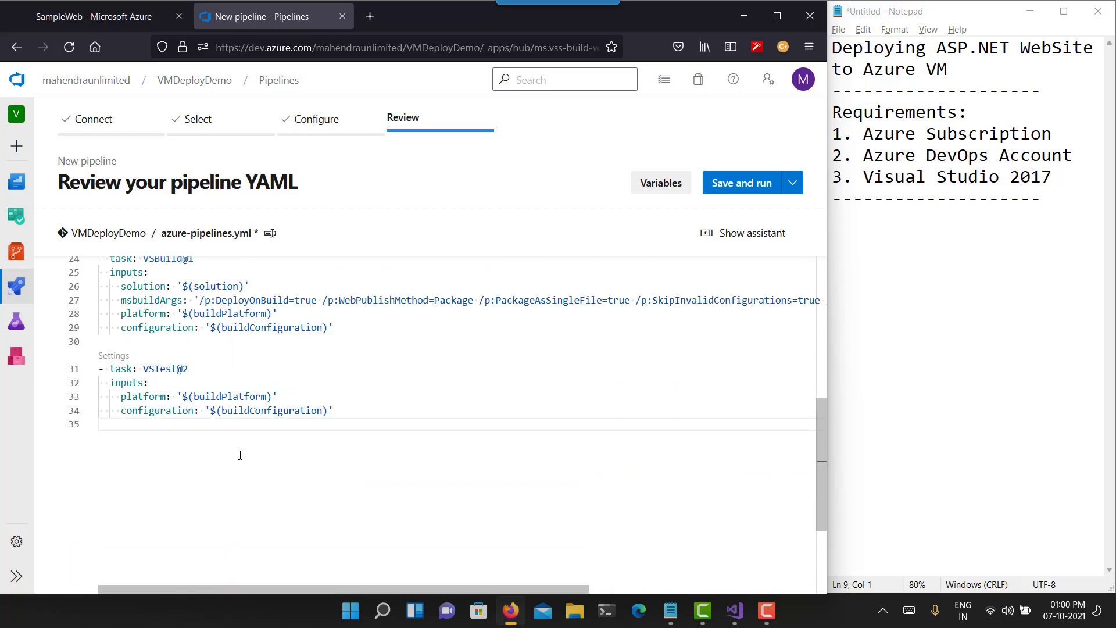
key(Return)
key(ctrl+space)
text(-)
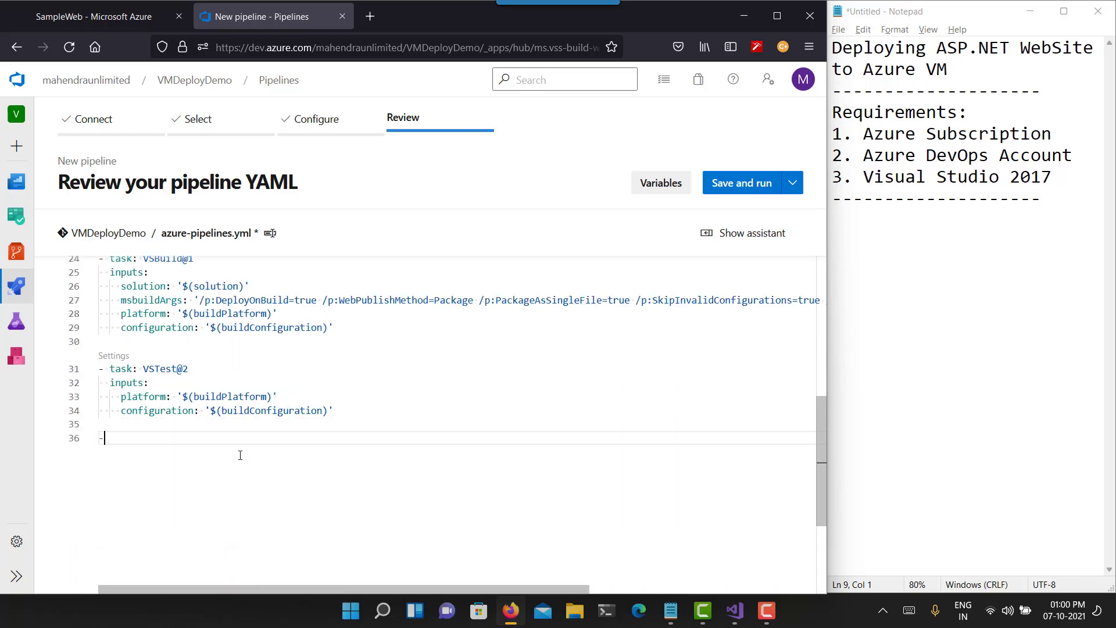
text( tas)
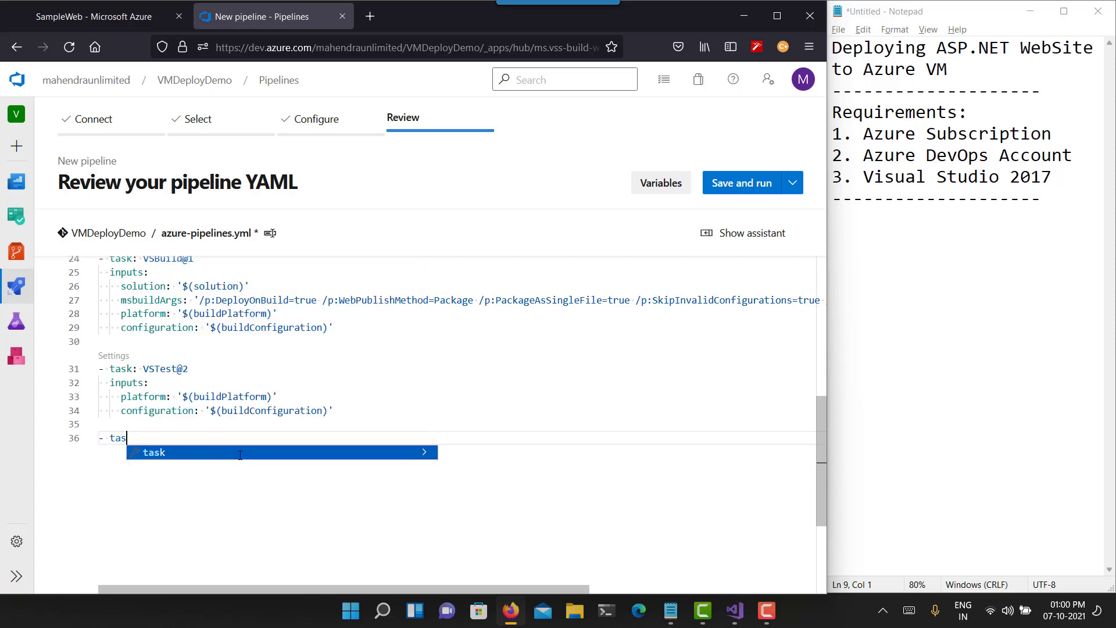
text(k: )
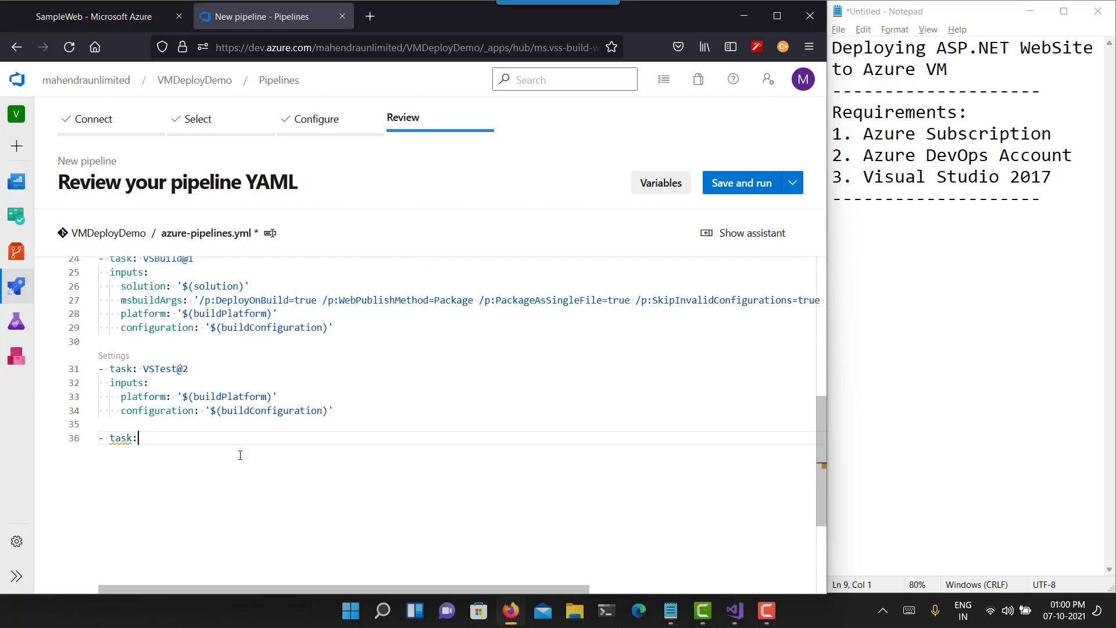
text(Pub)
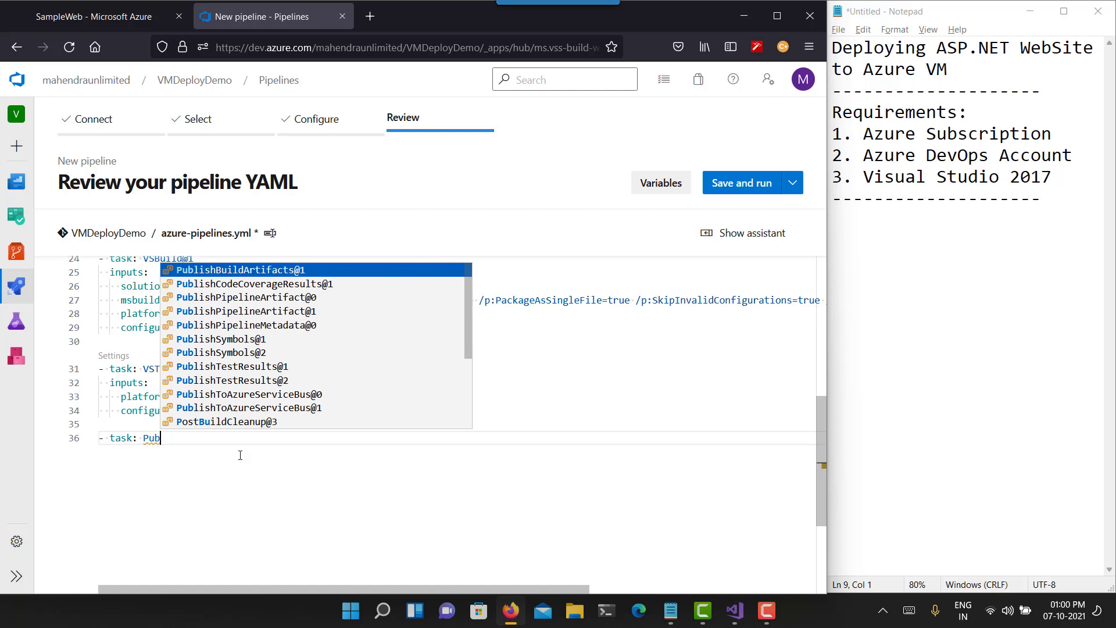
key(Return)
key(Return)
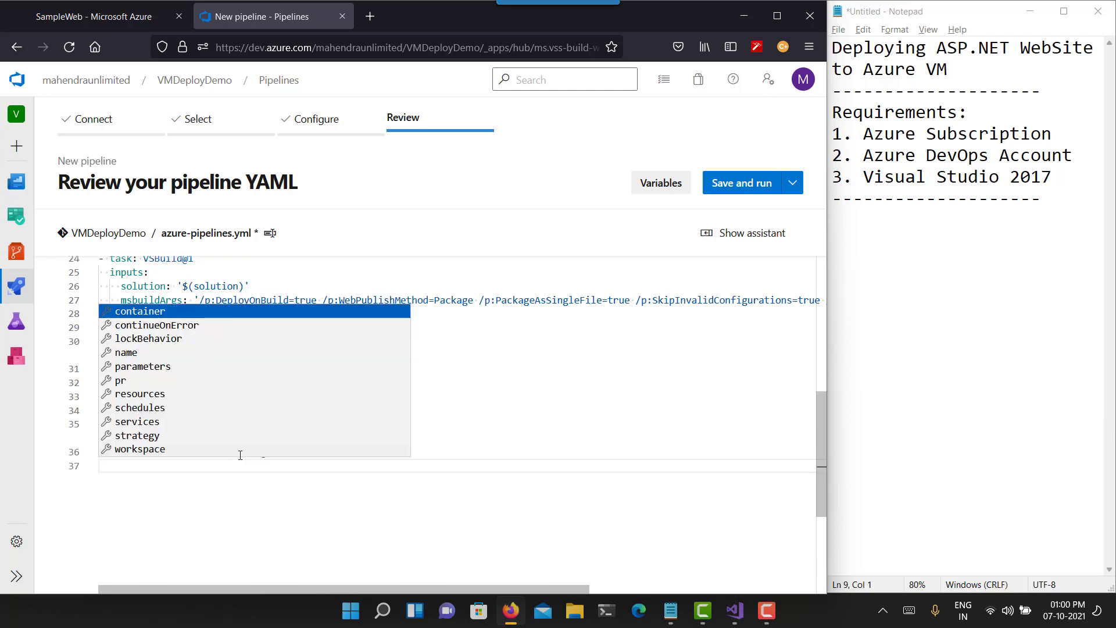
key(Escape)
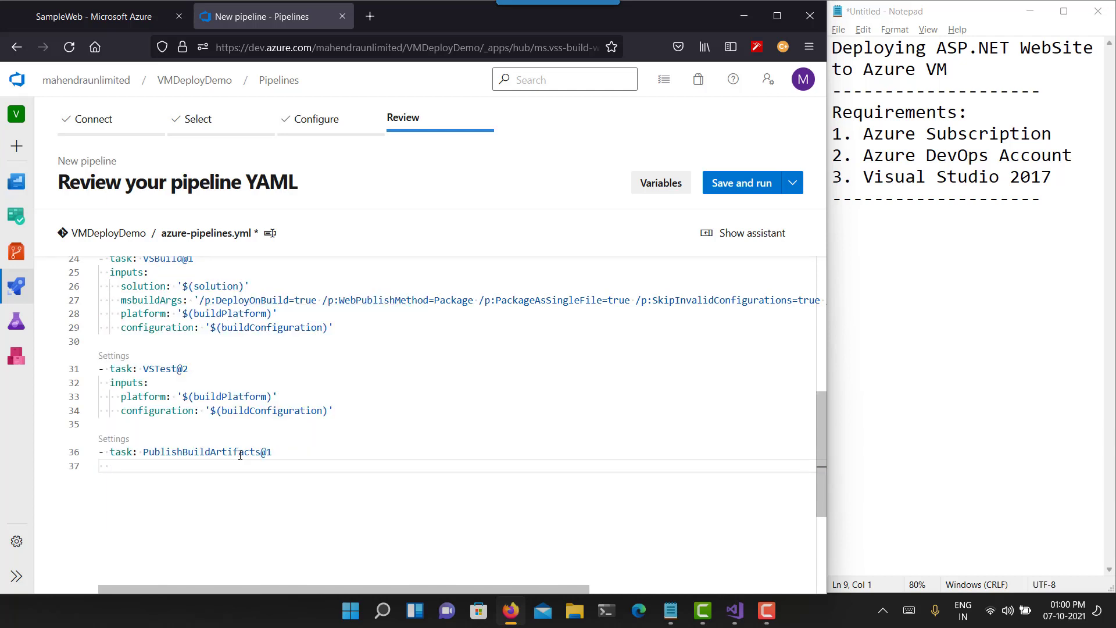
Set the displayName of the PublishBuildArtifacts task to 'Publish Website Artifact'
key(ctrl+space)
key(Down)
key(Down)
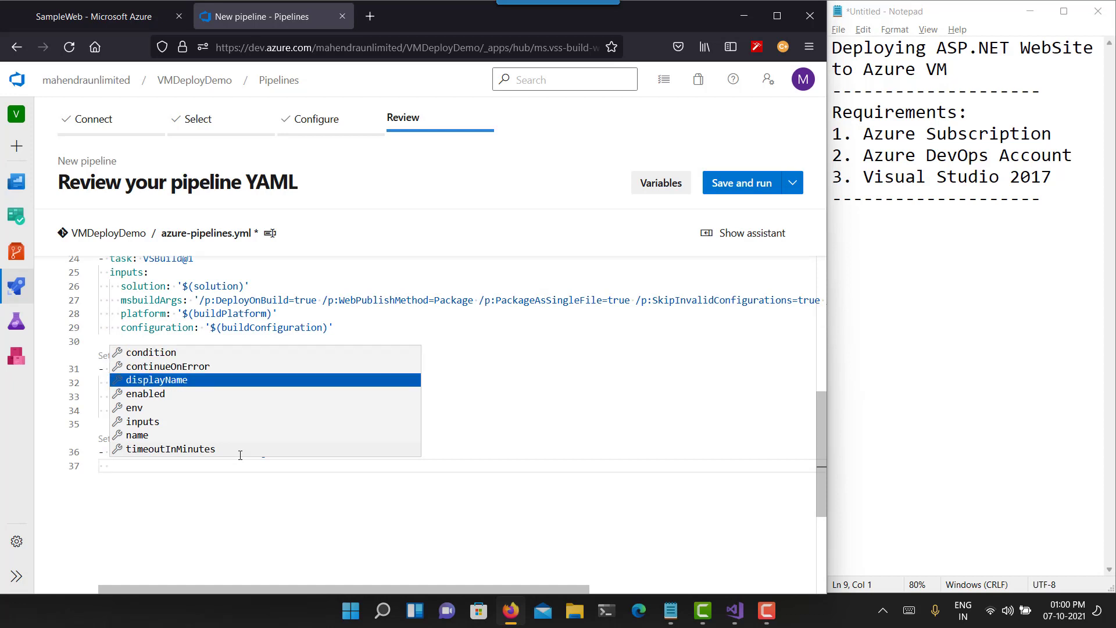
key(Return)
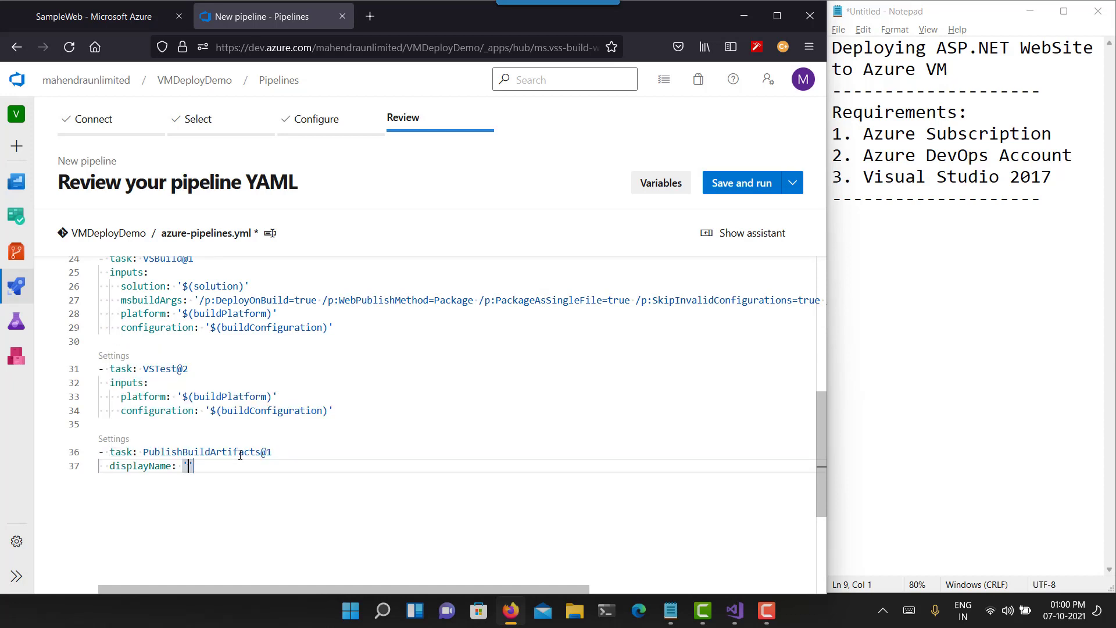
text('Publishe)
key(BackSpace)
text(Website)
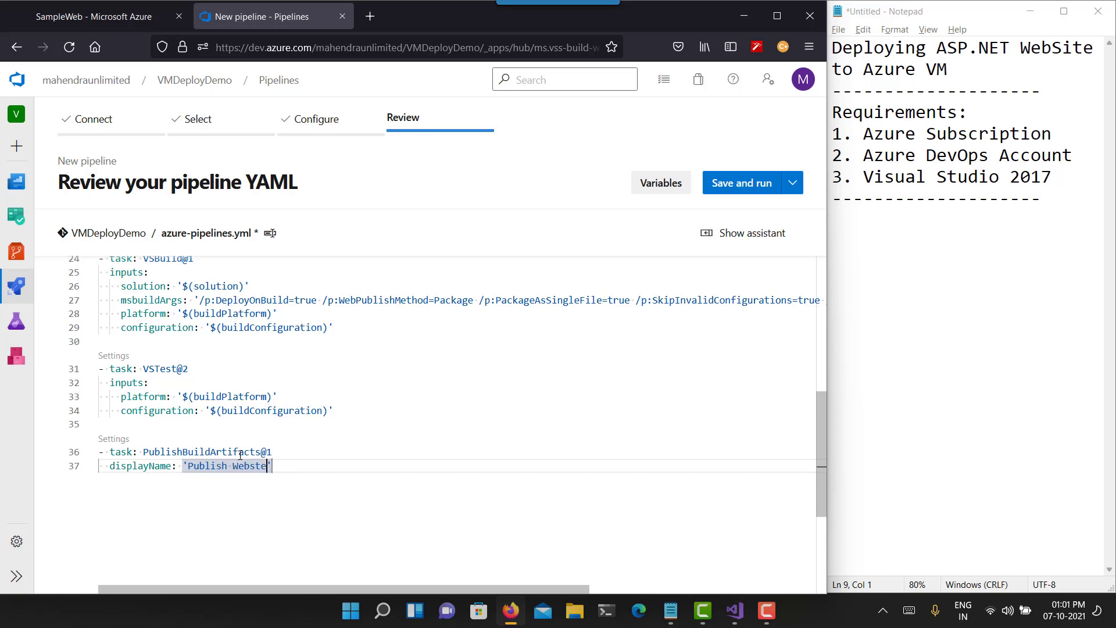
text( Artifact)
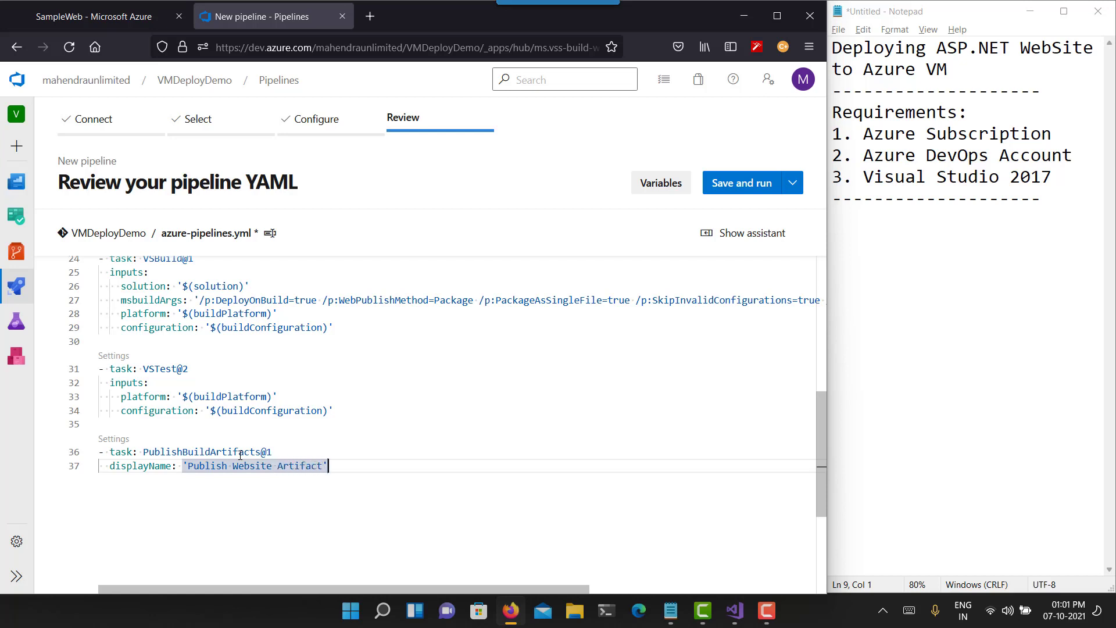
Add an inputs section to the PublishBuildArtifacts task with ArtifactName set to sample-site
key(Return)
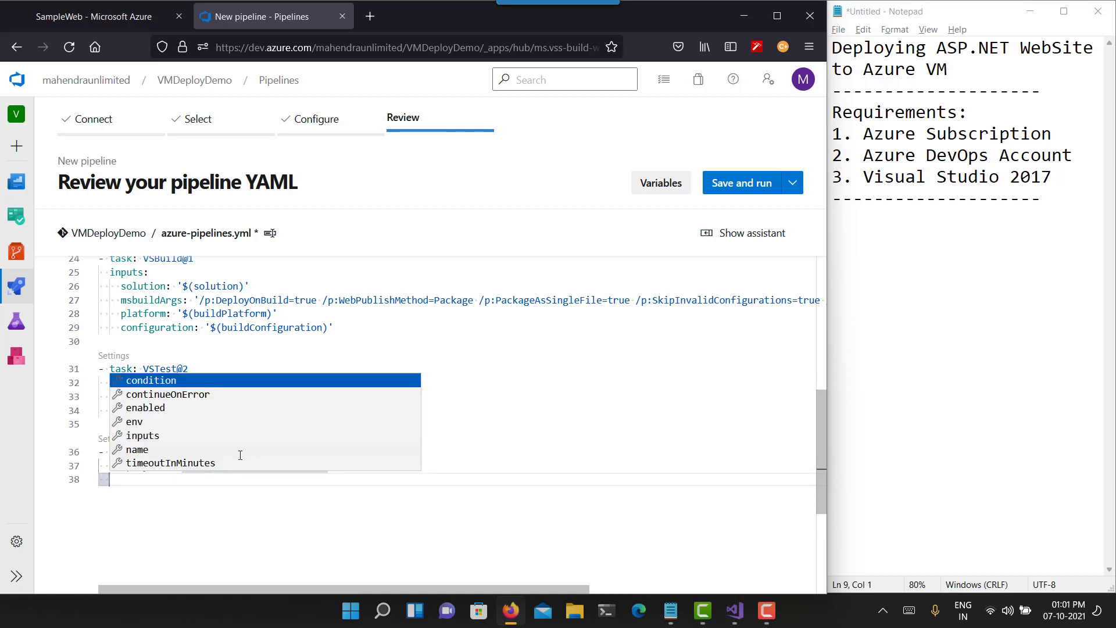
key(Down)
key(Down)
key(Down)
key(Down)
key(Return)
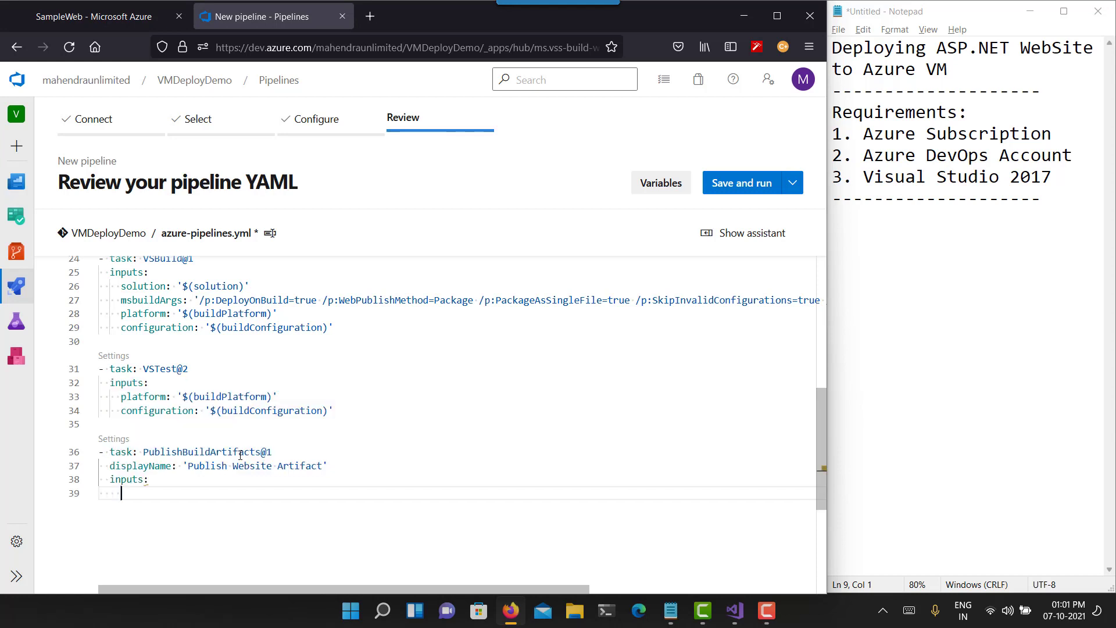
key(ctrl+space)
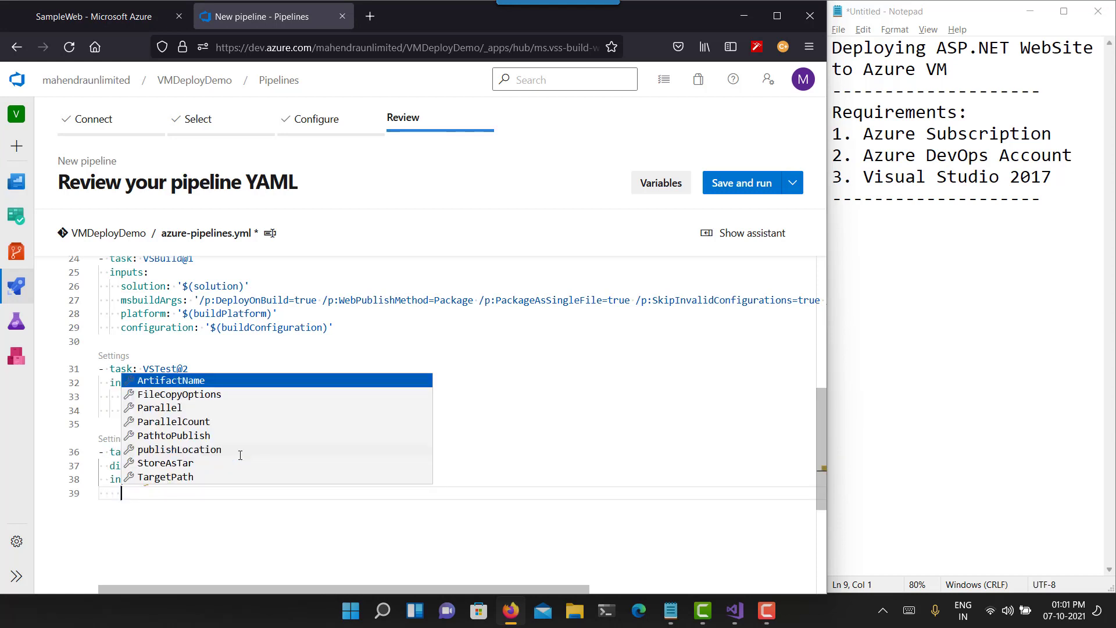
key(Return)
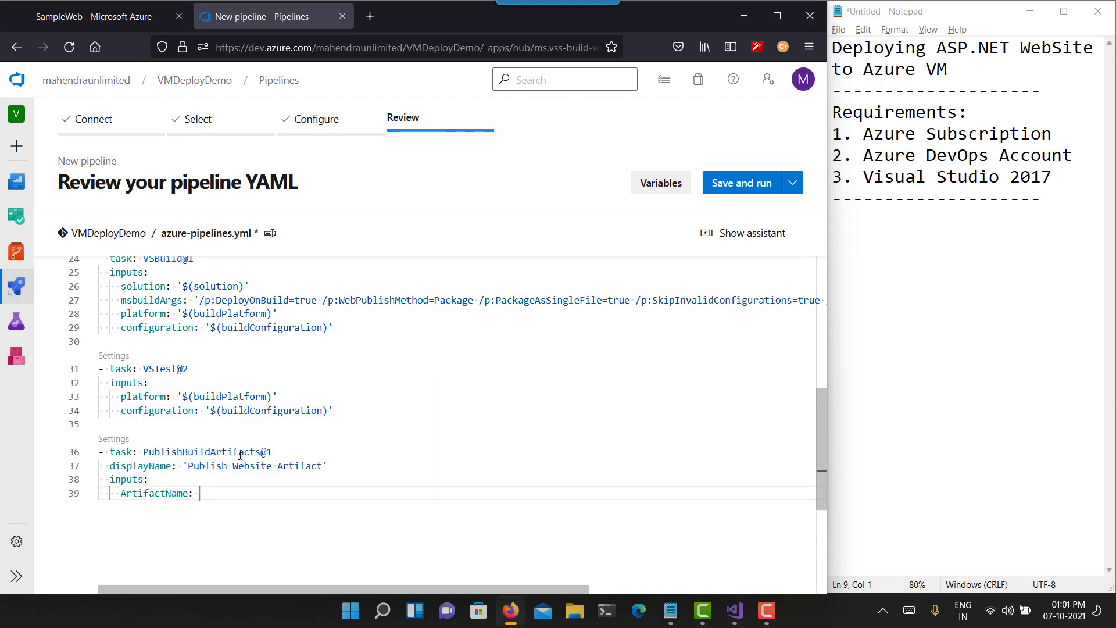
text(me: sample-site)
Add the PathtoPublish input to the PublishBuildArtifacts task with the value $(build.artifactstagingdirectory)
key(Return)
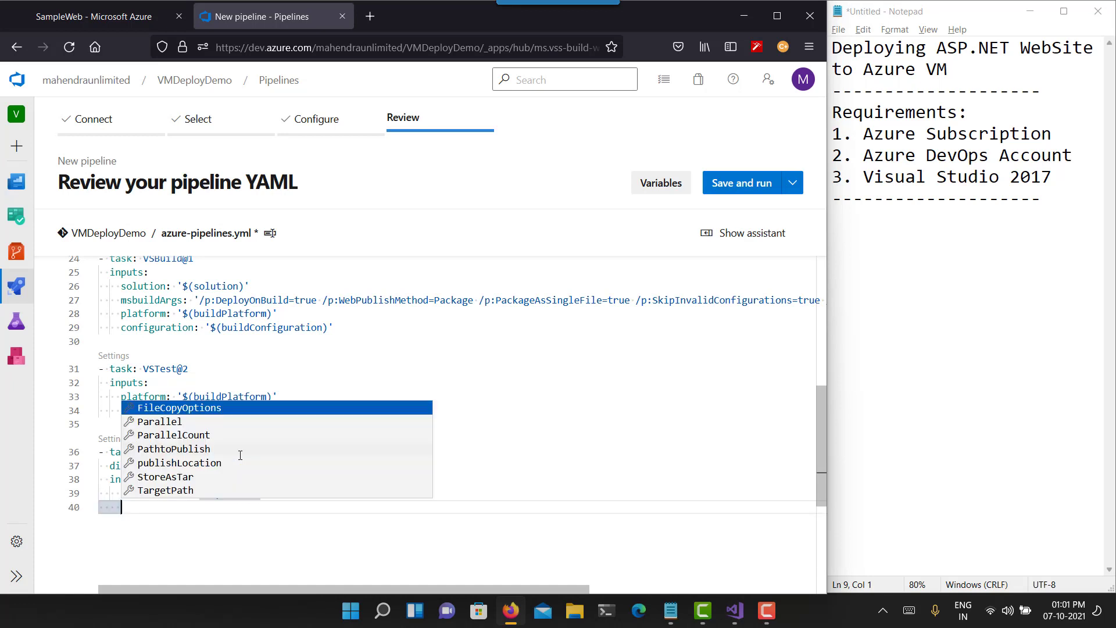
key(Down)
key(Down)
key(Down)
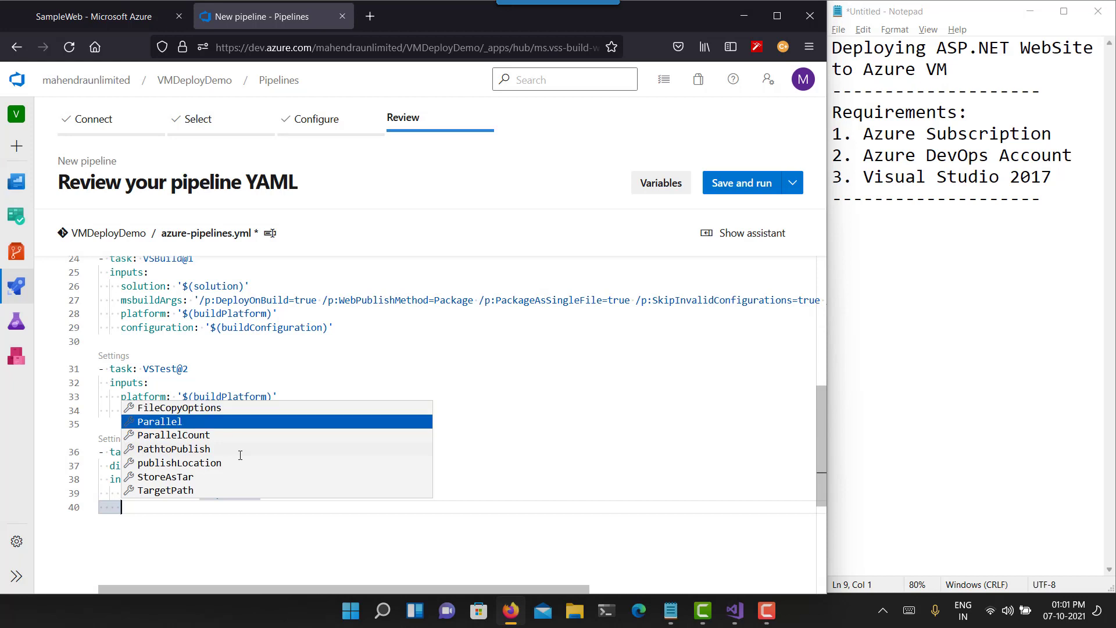
key(Return)
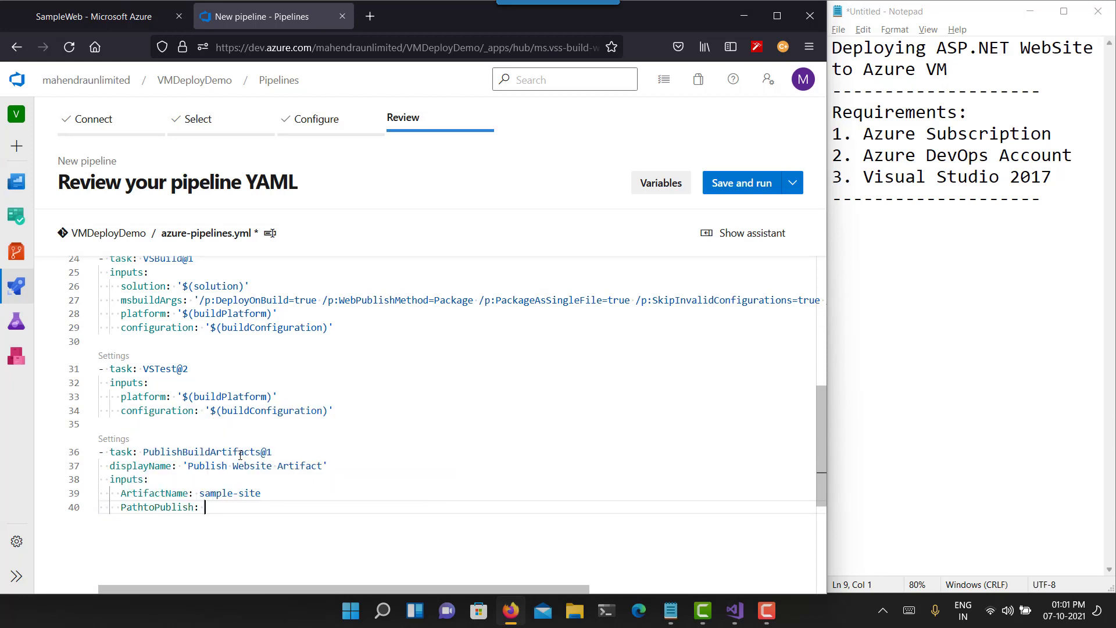
text($(build)
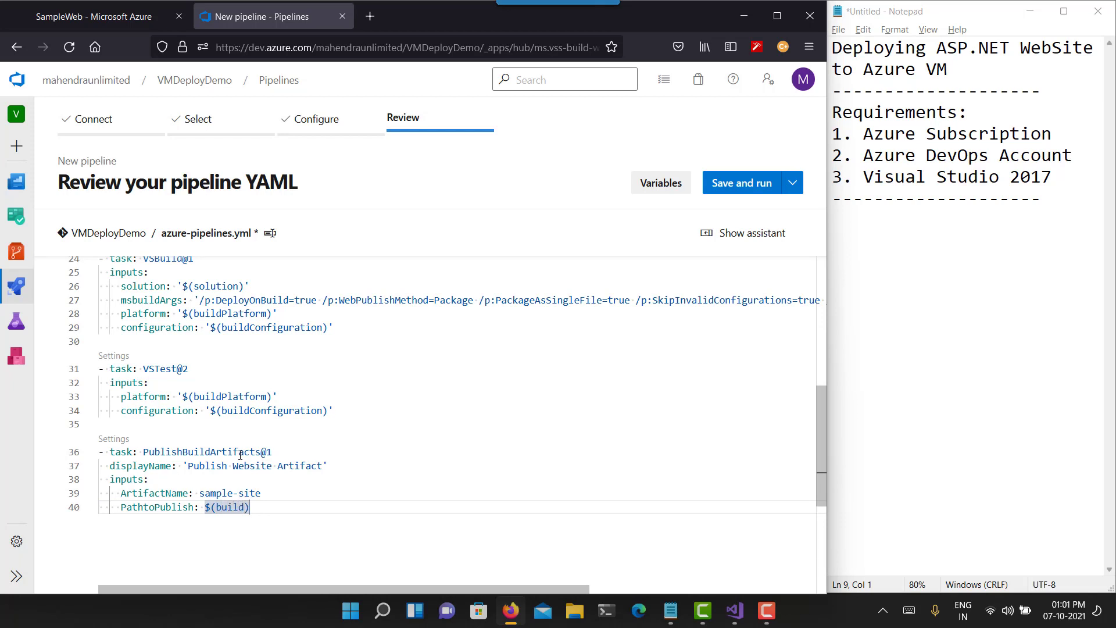
text(.)
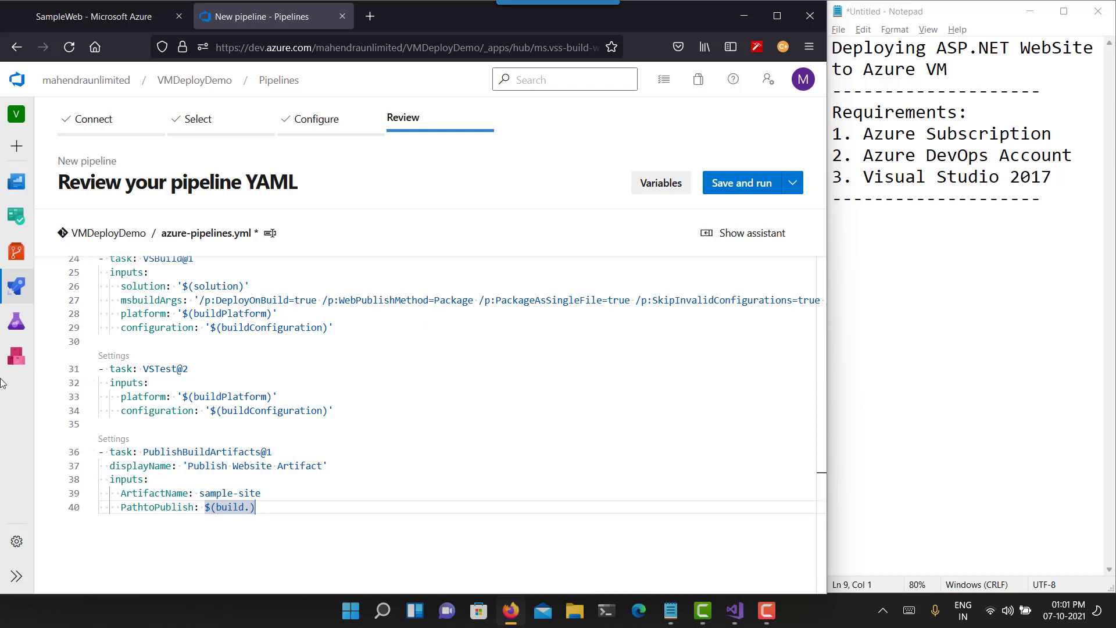
text(artifacts)
text(tagingdirect)
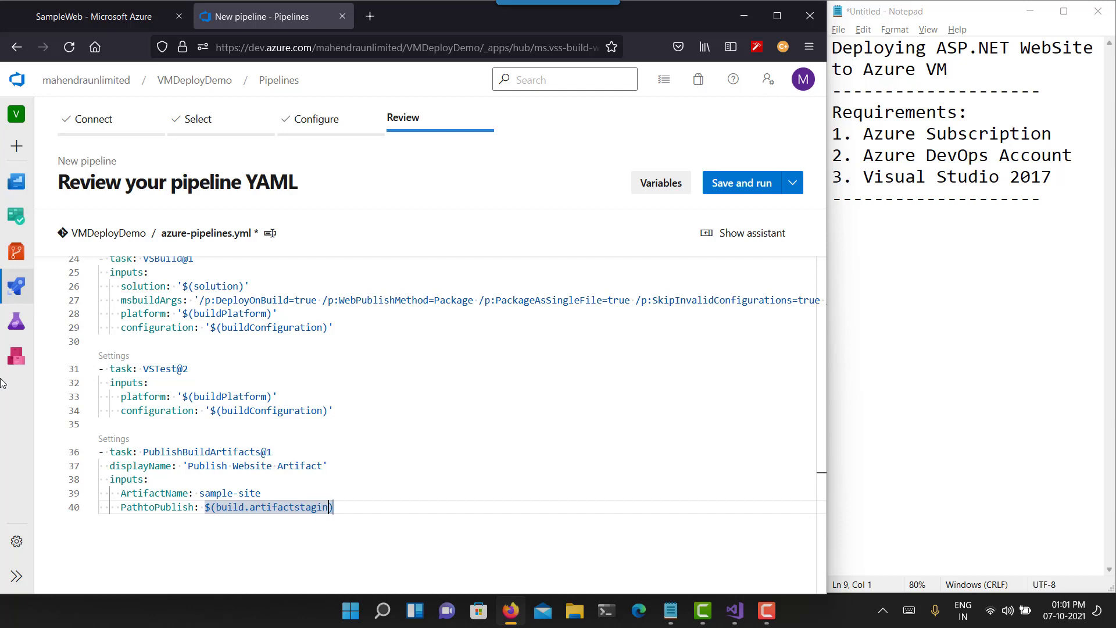
text(ory)
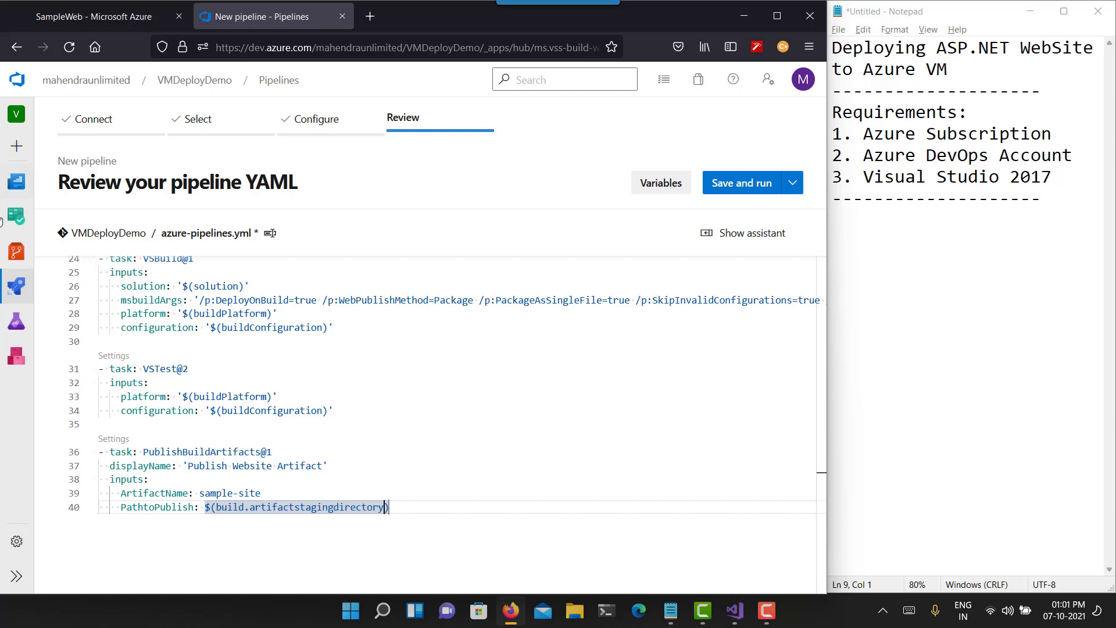
Compare the PackageLocation argument in the VSBuild msbuildArgs with the PublishBuildArtifacts task's inputs
click(261, 313)
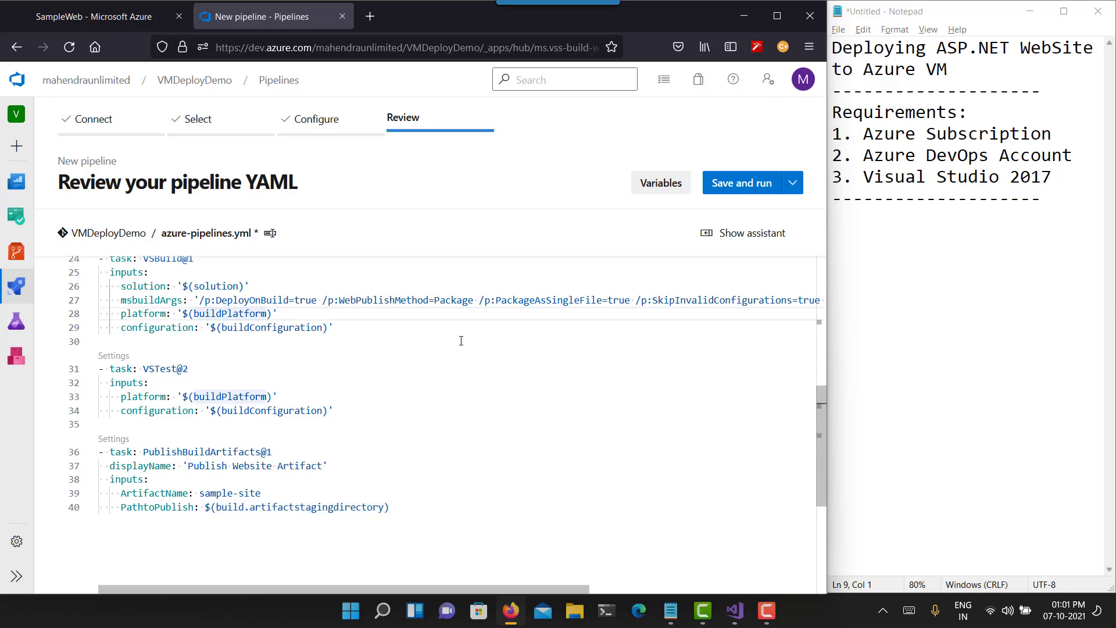
key(Up)
key(End)
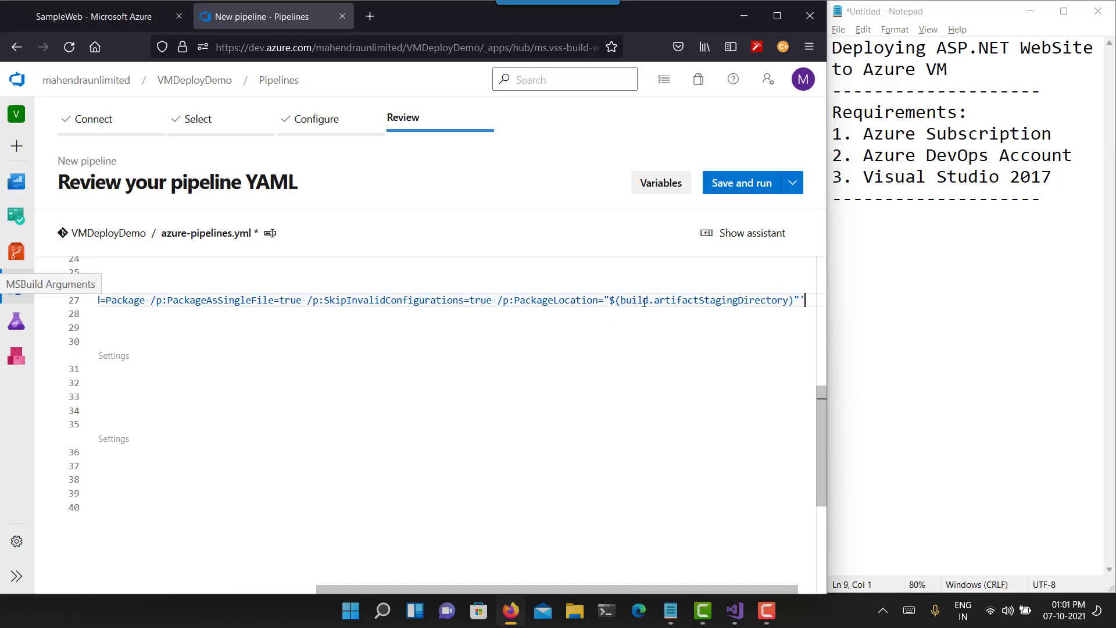
click(314, 522)
key(Home)
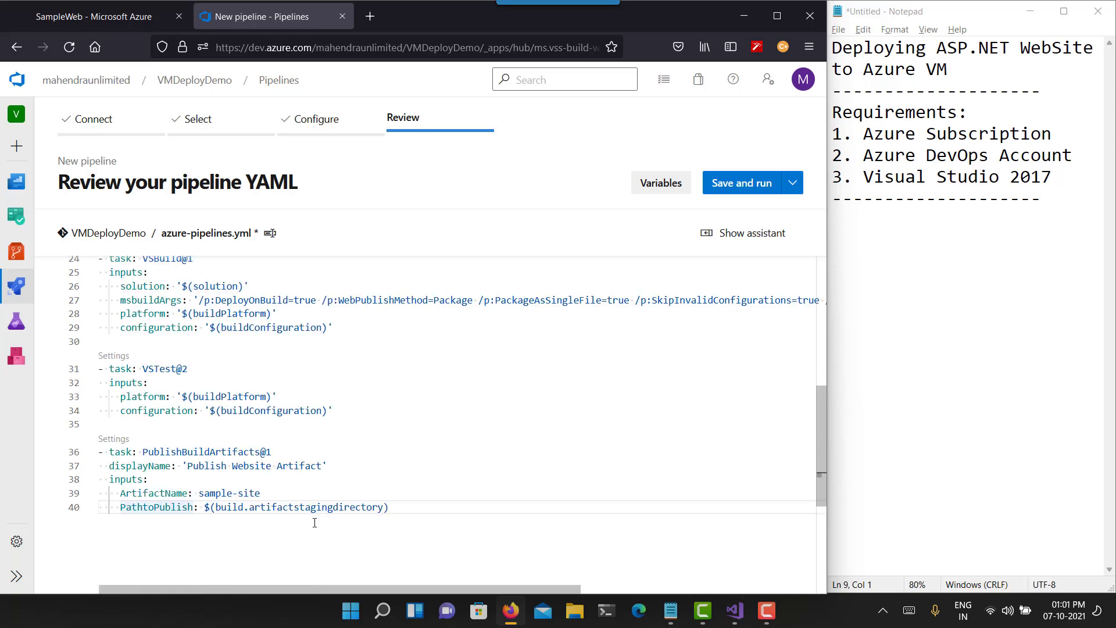
key(Home)
key(Up)
key(Up)
key(Up)
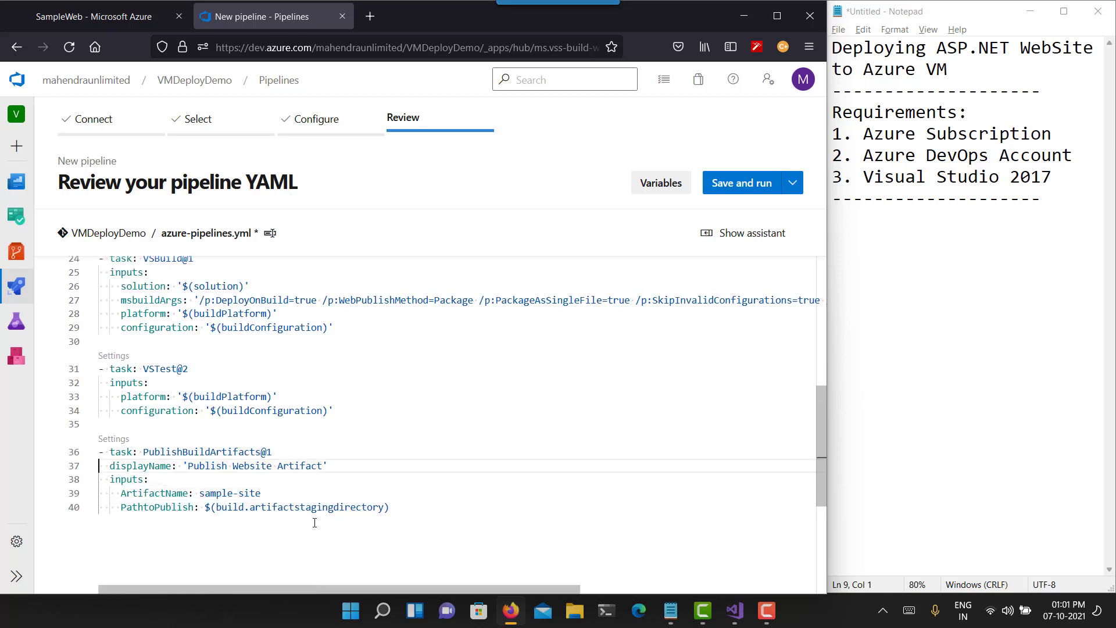
key(Down)
key(Down)
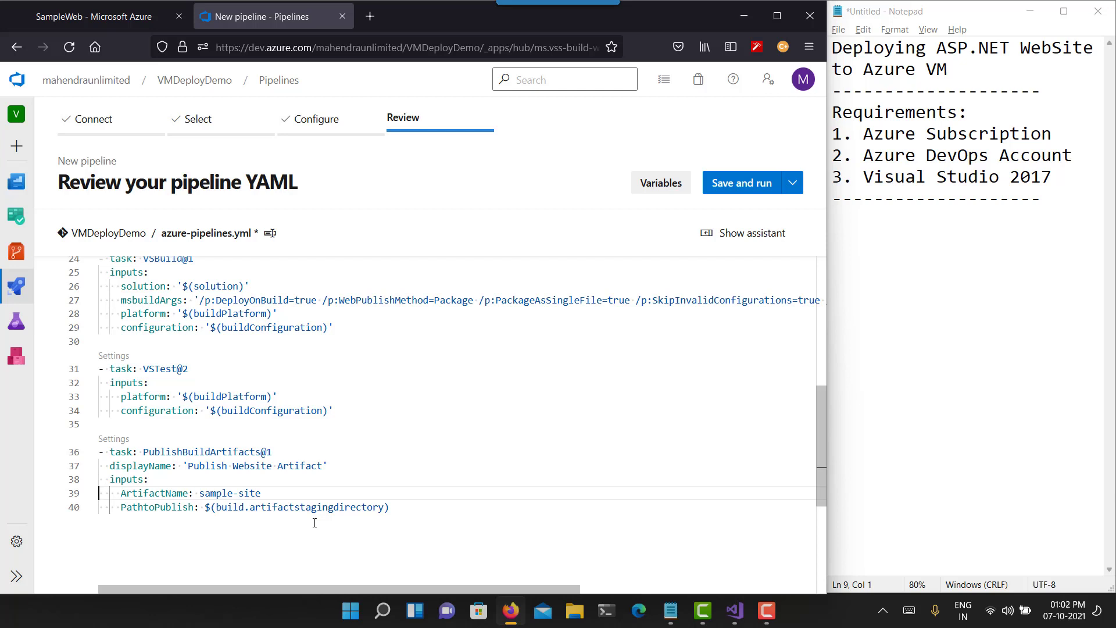
Save and run the pipeline with the commit made directly to the master branch, and open the job's log
click(748, 184)
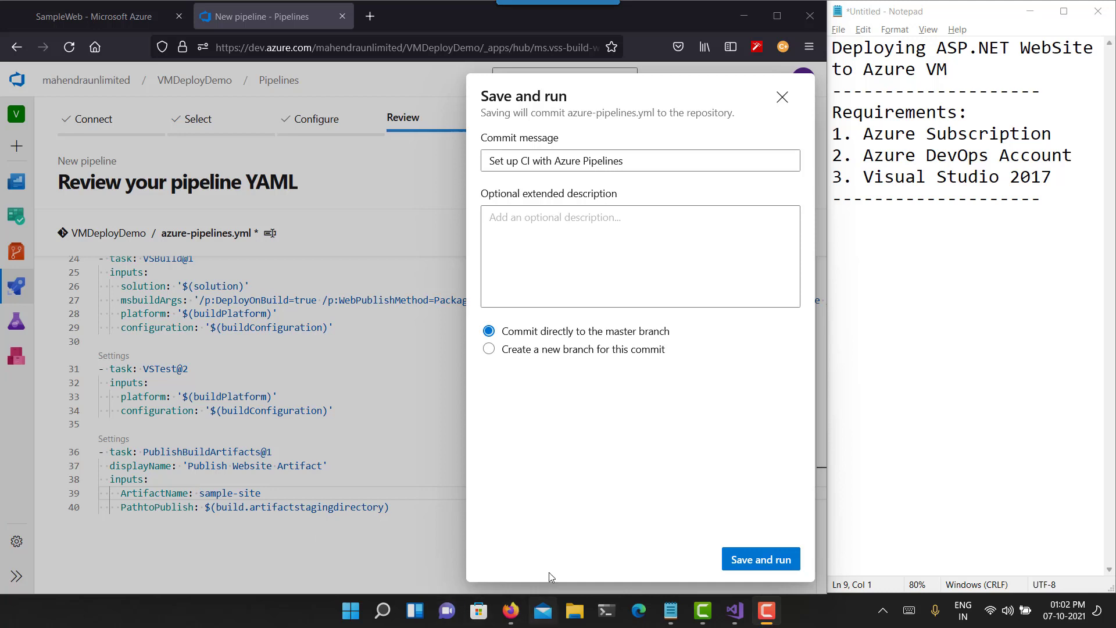
click(790, 563)
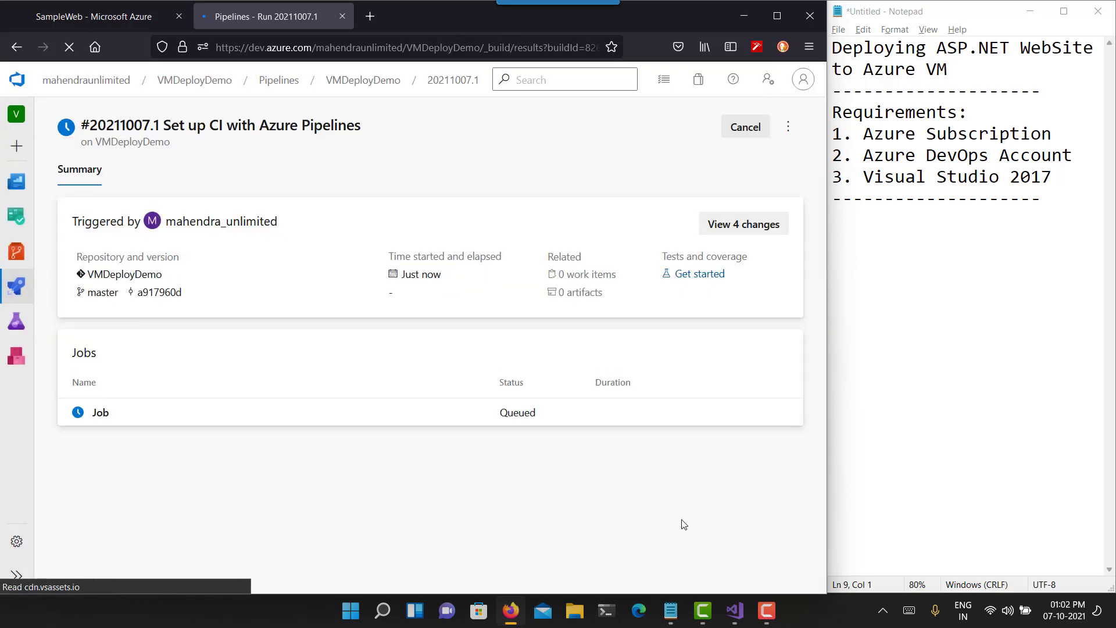
click(170, 418)
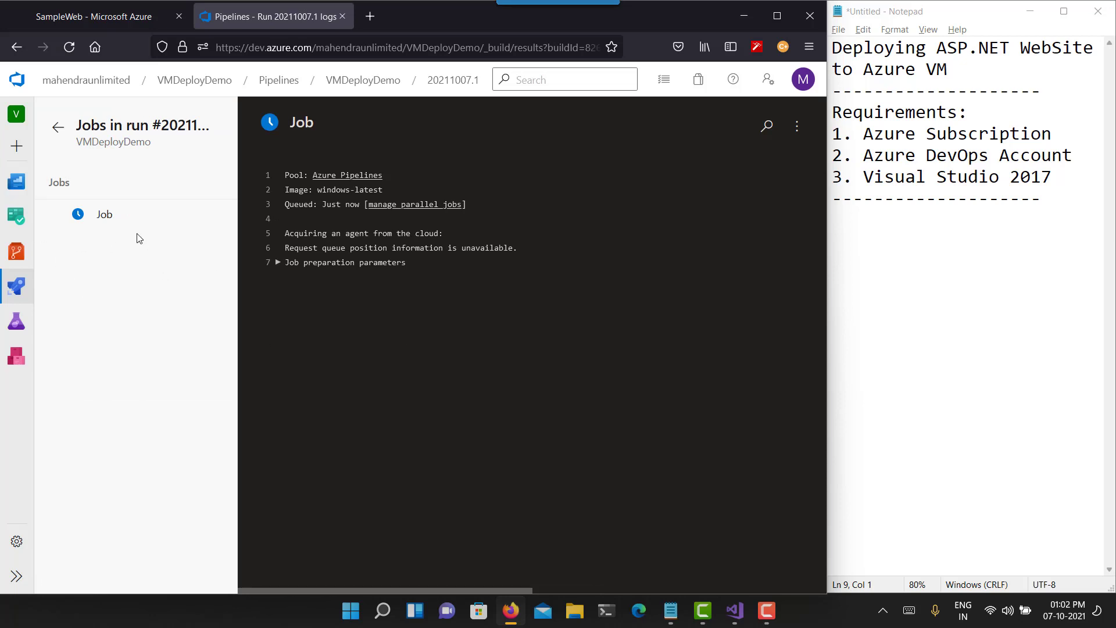
click(101, 212)
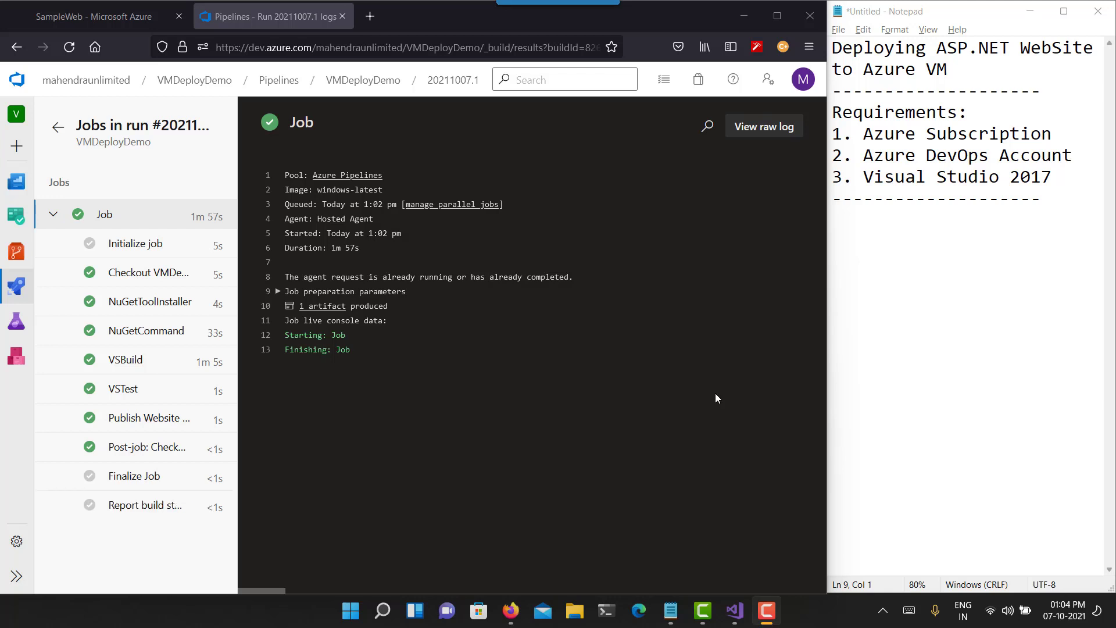
Review the Publish Website Artifact log and the files inside the run's published sample-site artifact
click(133, 419)
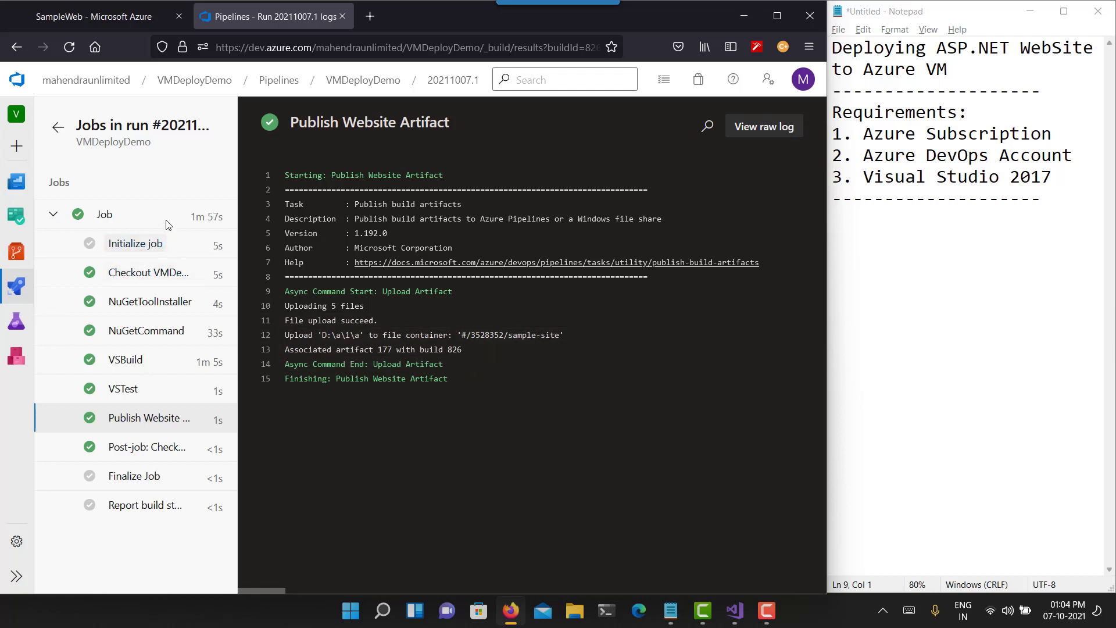
click(58, 127)
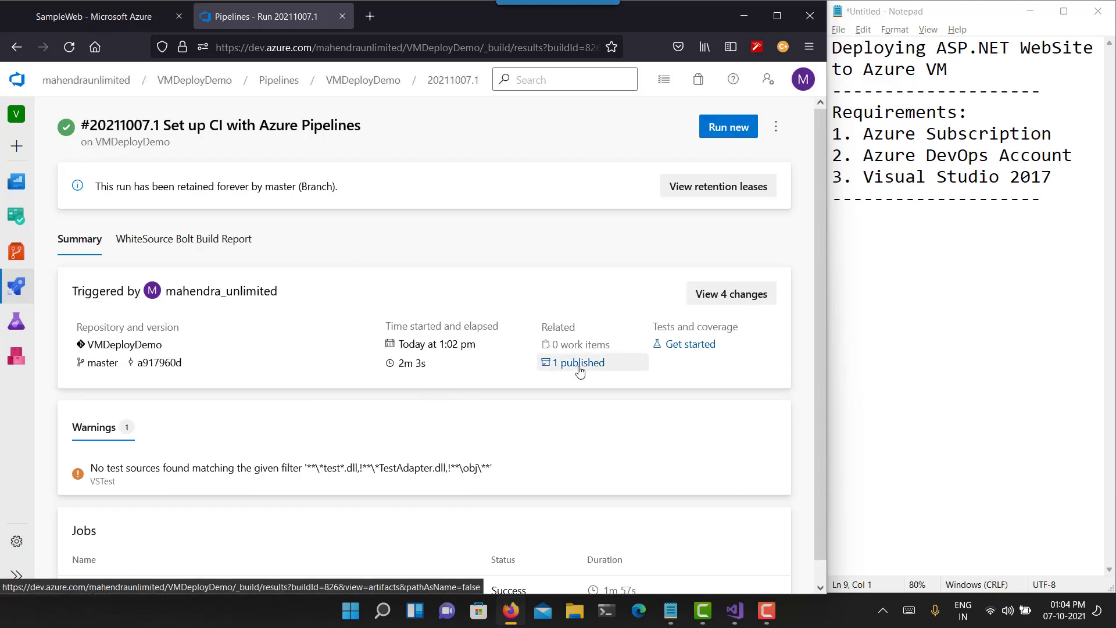
click(579, 363)
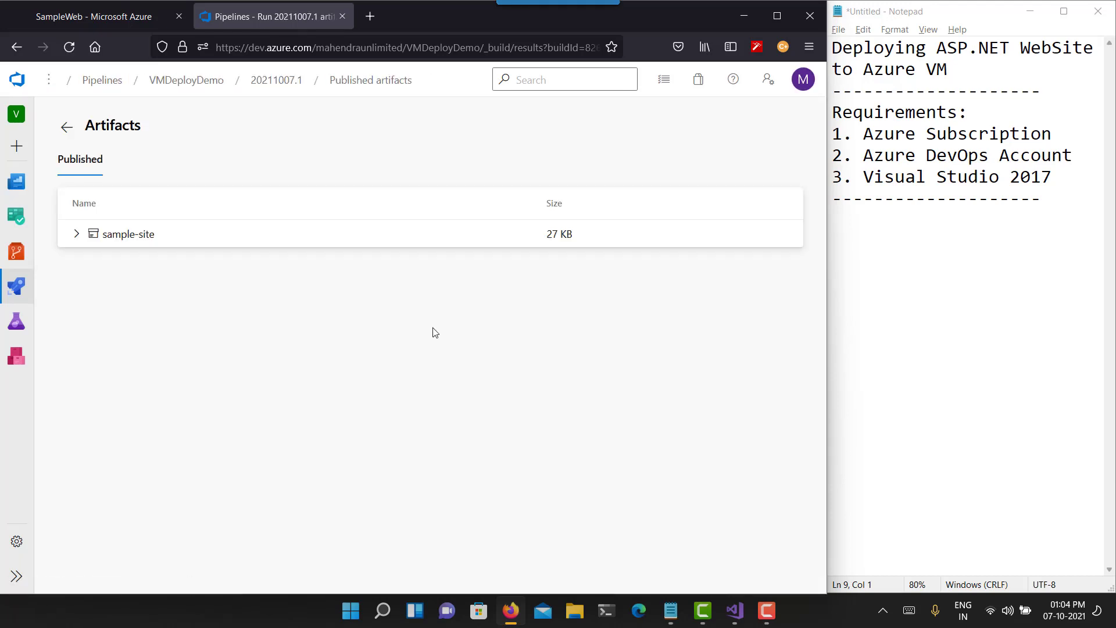
click(76, 234)
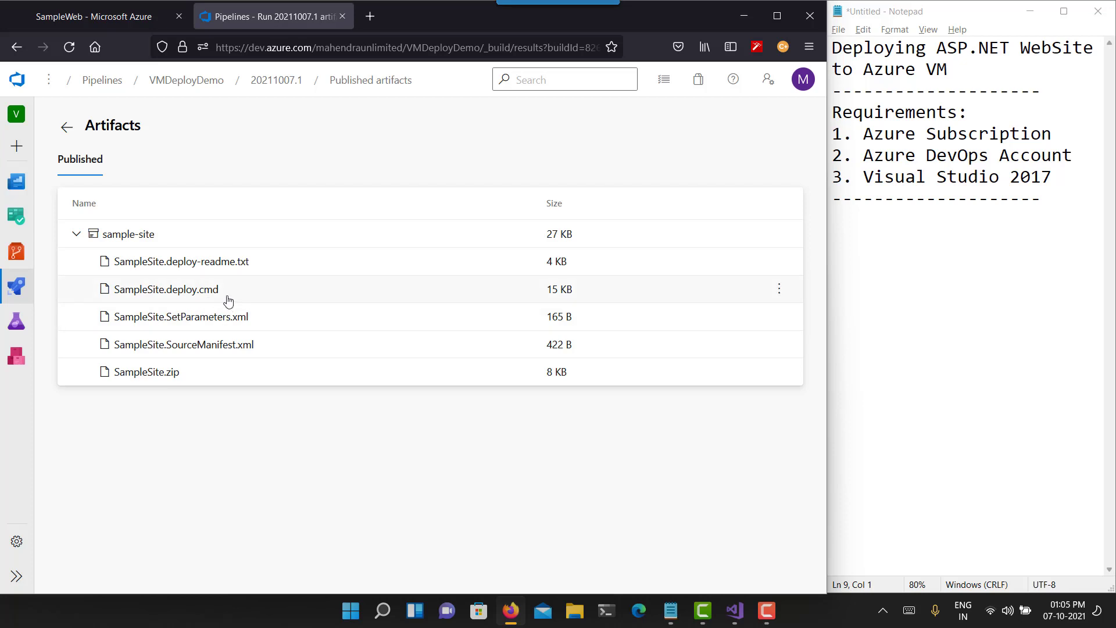
click(170, 382)
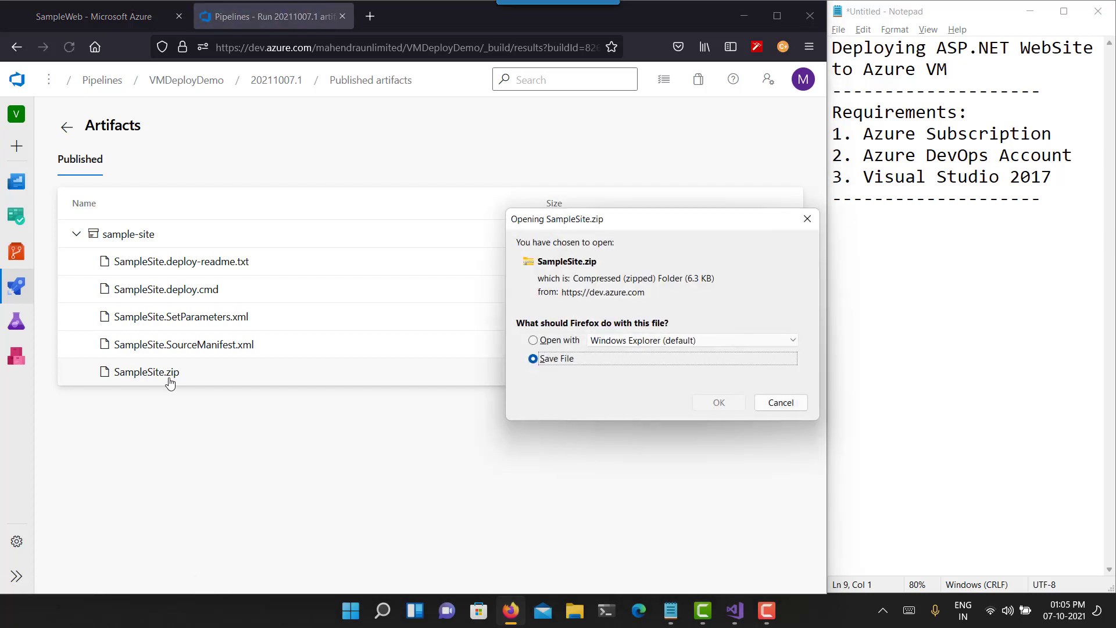
click(808, 221)
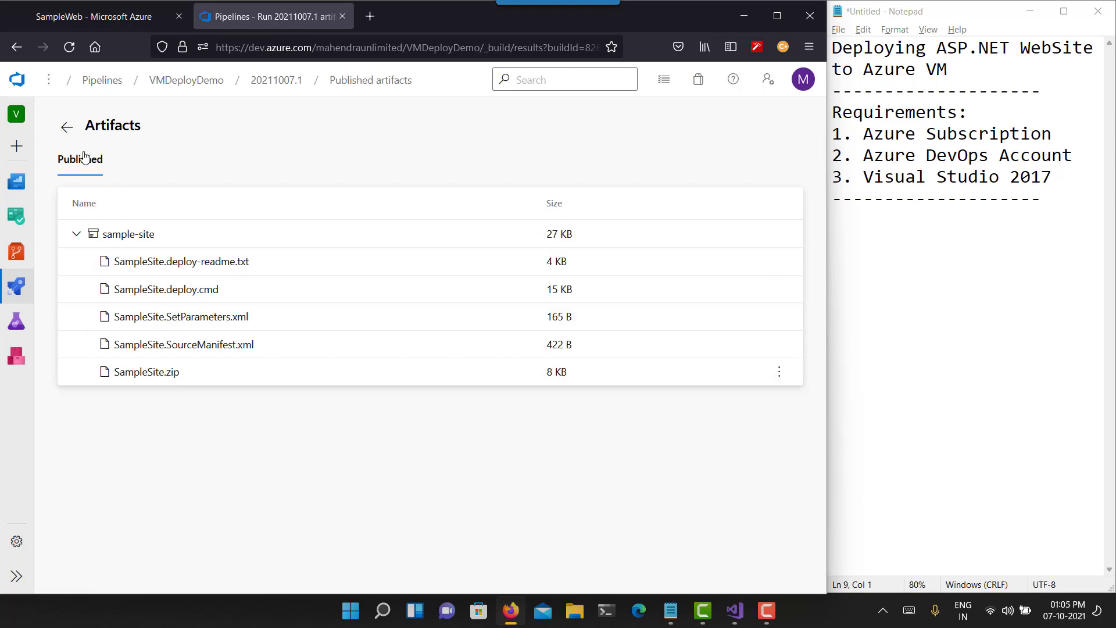
click(67, 129)
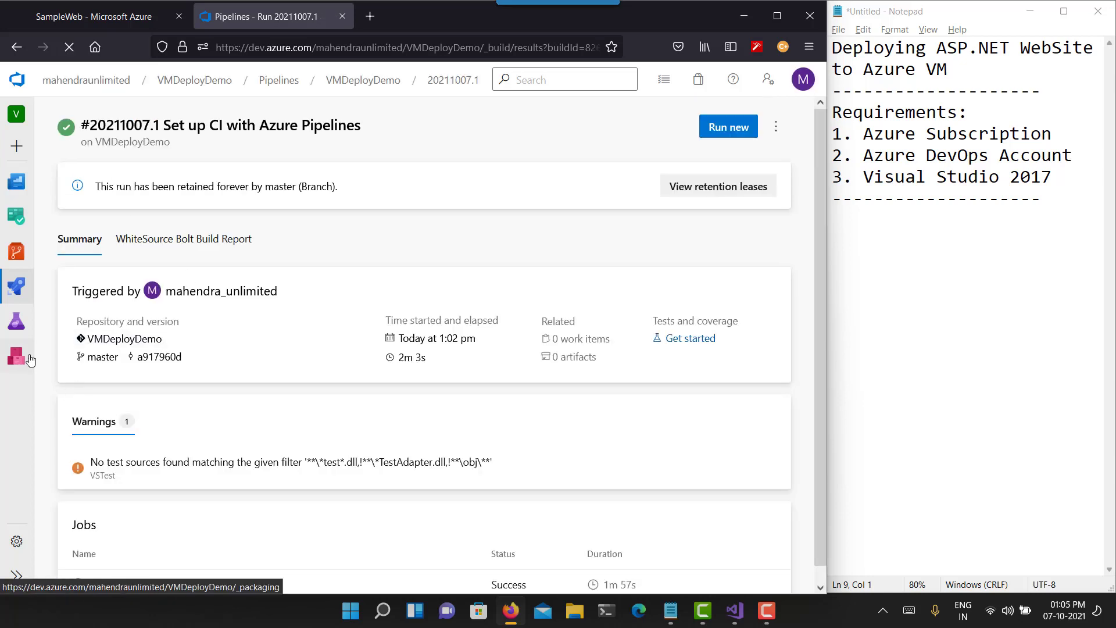
Start a new release pipeline in the VMDeployDemo project
mouse_move(16, 289)
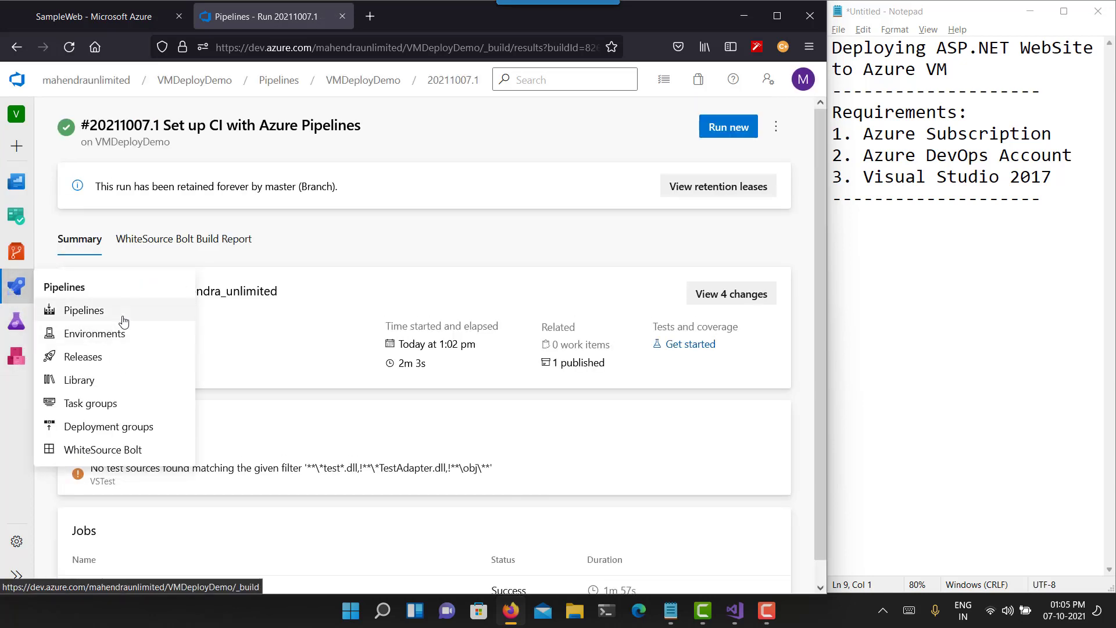
click(83, 357)
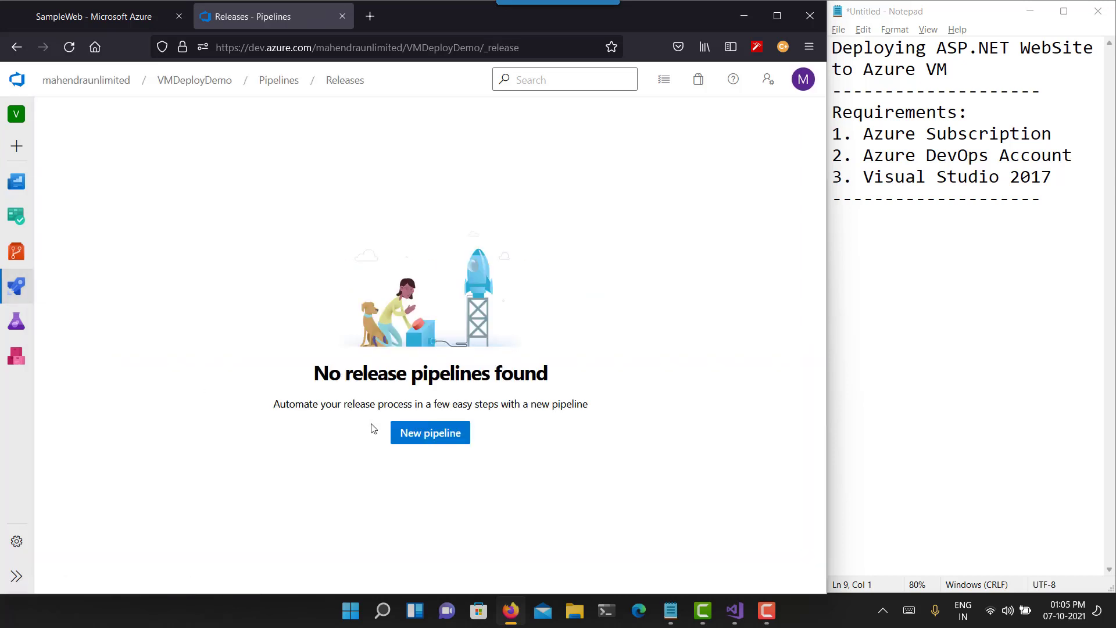
click(428, 436)
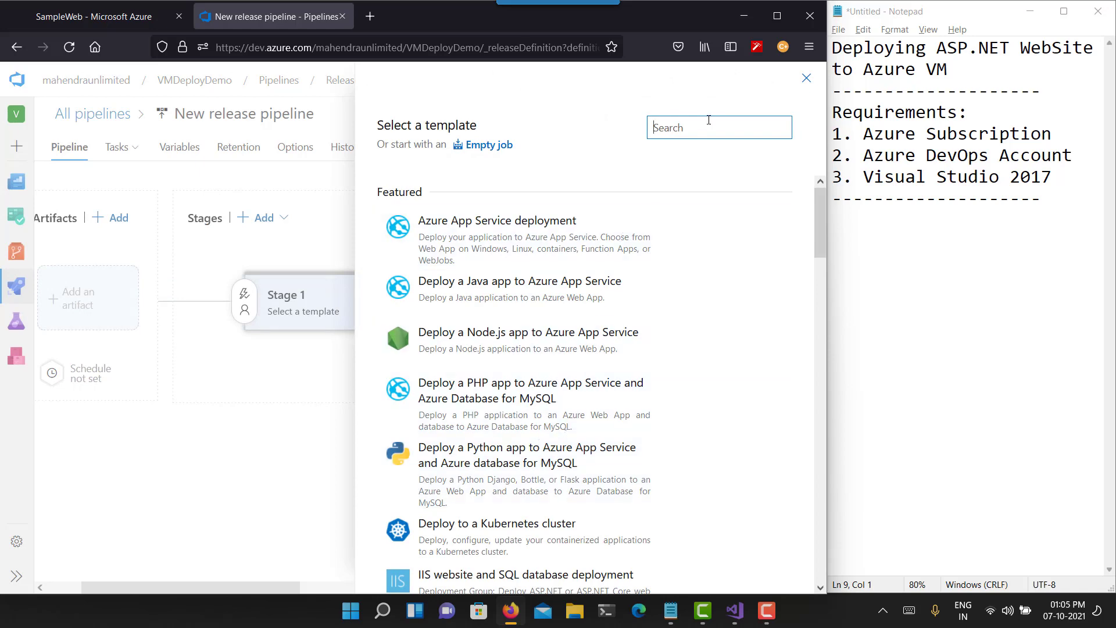
Search the templates for "Virtual Machine" and apply the IIS website deployment template to Stage 1
text(Virtual)
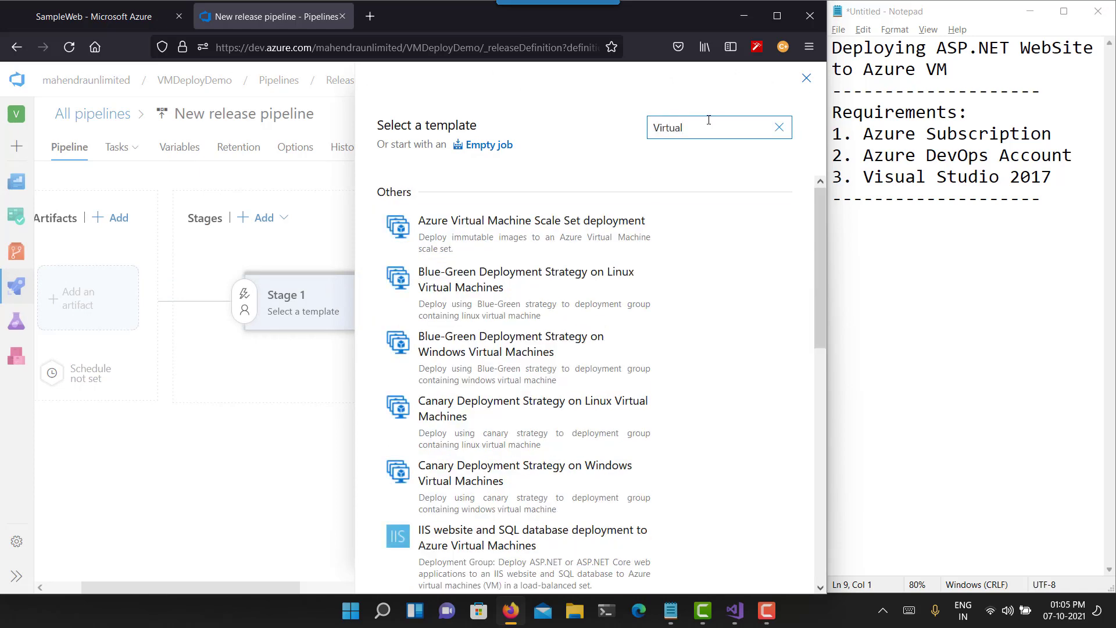
text( Machine)
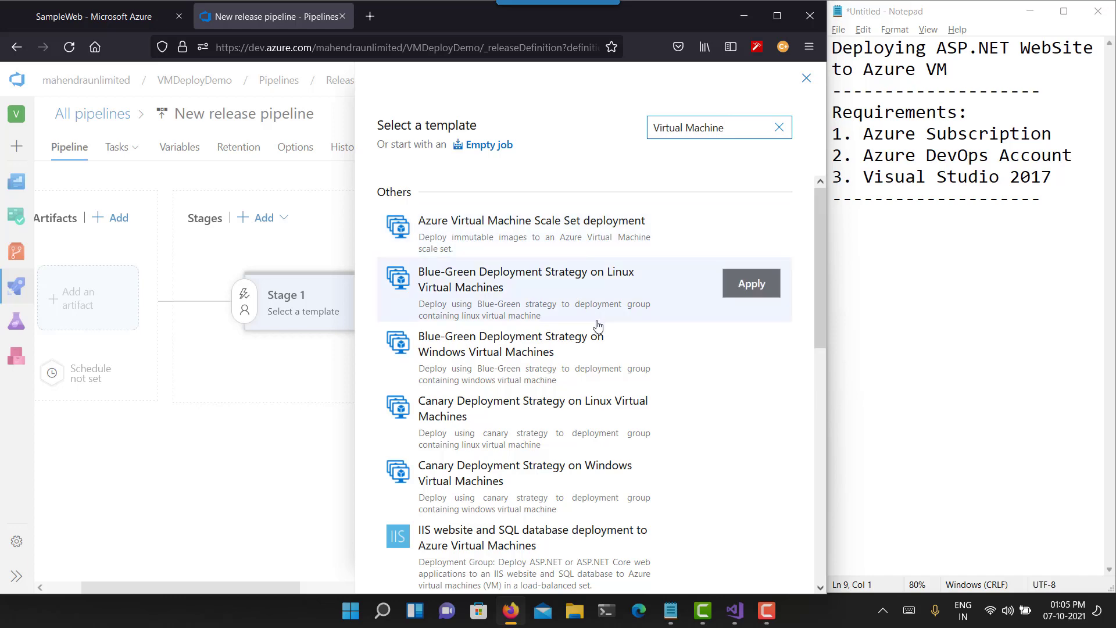
scroll(597, 324, down, 3)
scroll(590, 323, down, 3)
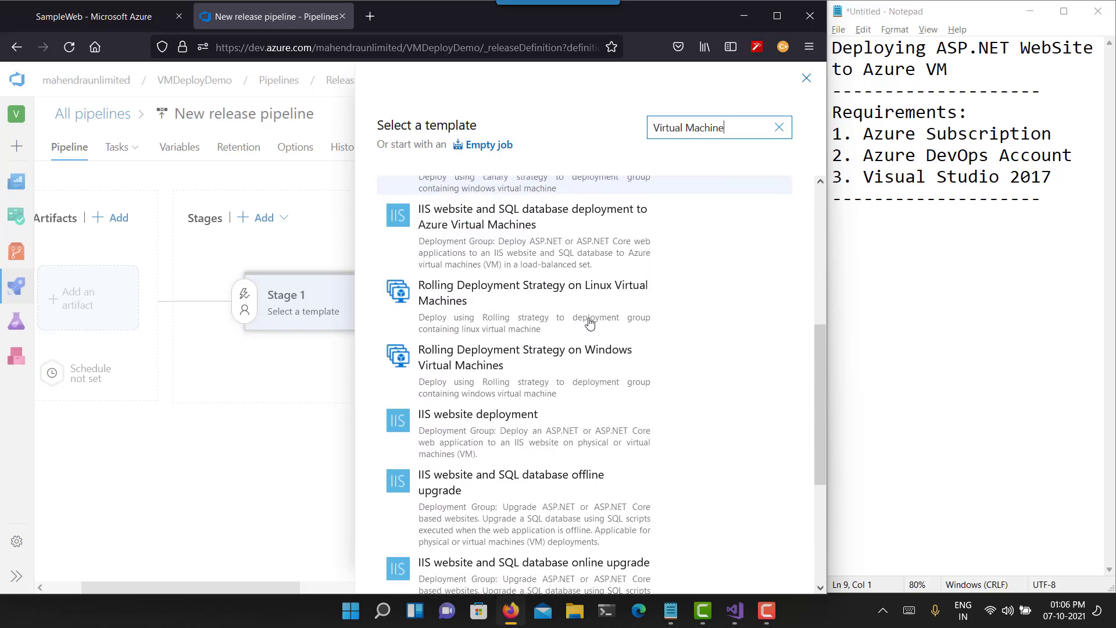
scroll(590, 324, down, 2)
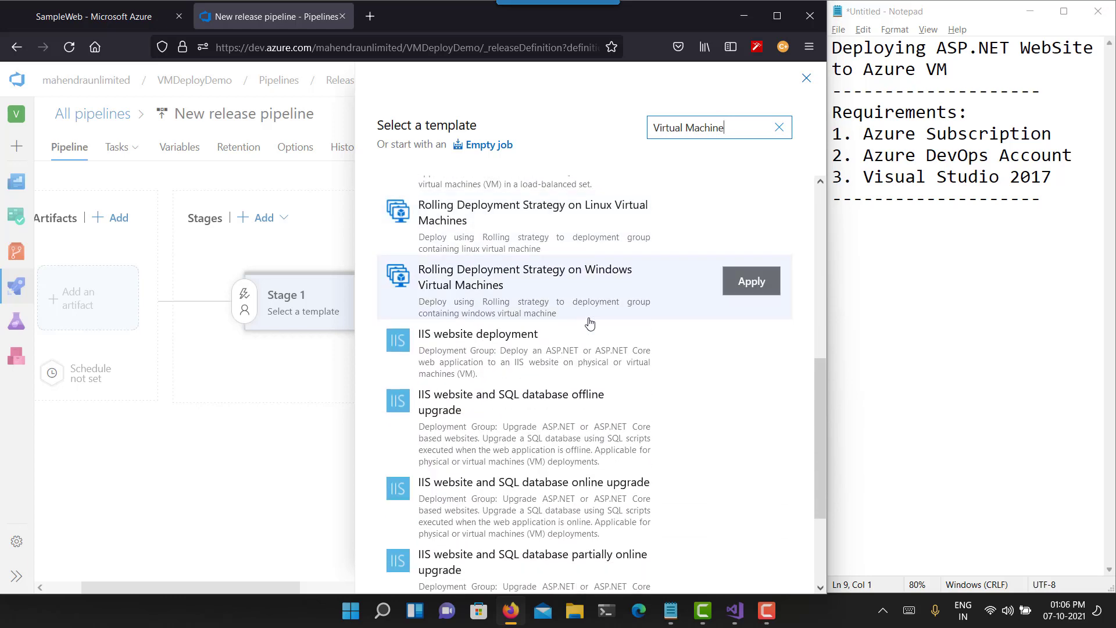
click(514, 363)
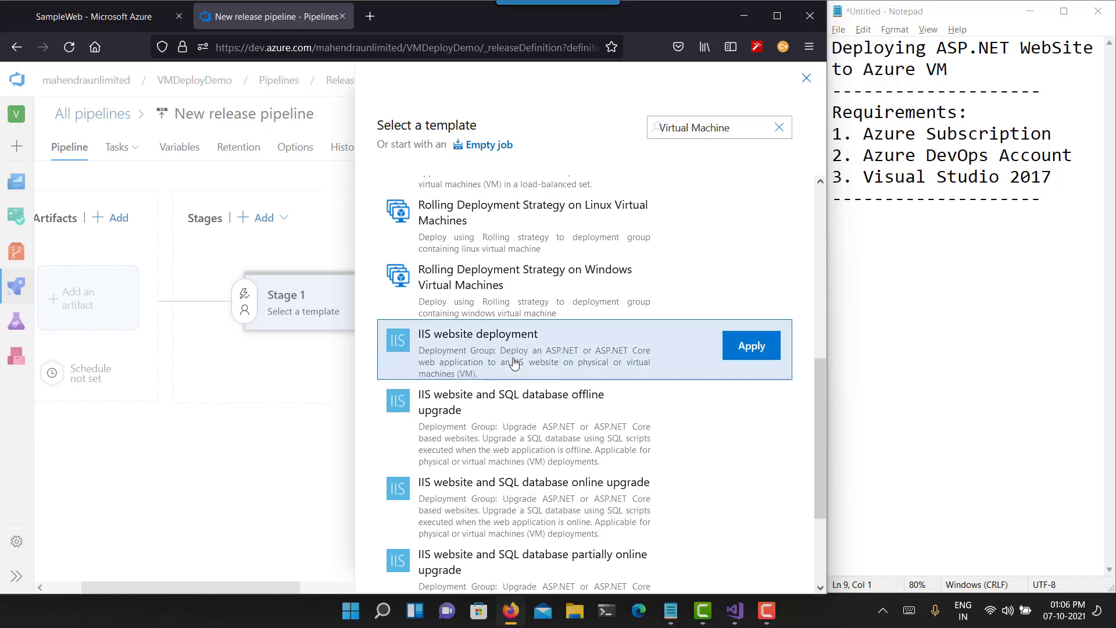
click(744, 356)
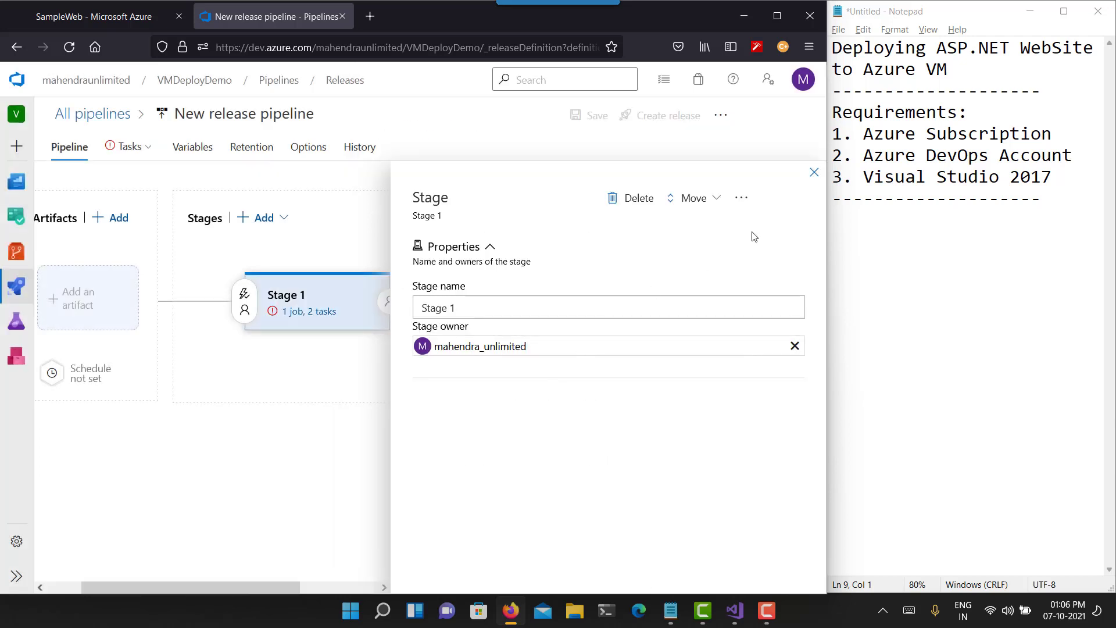
click(814, 172)
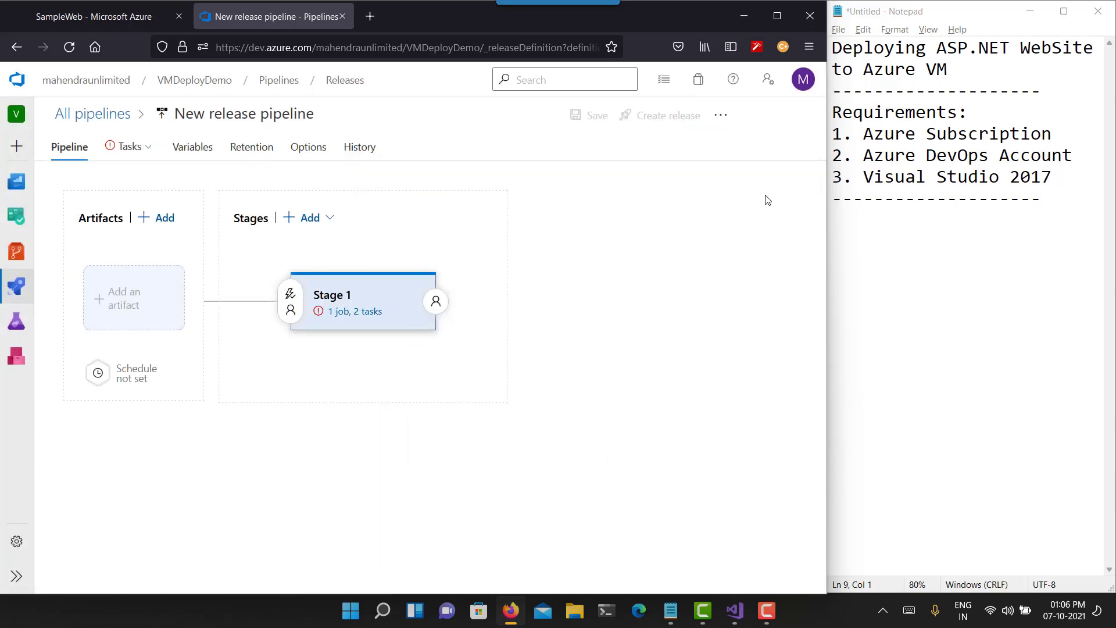
Add a build artifact from the VMDeployDemo build pipeline, using Latest as the default version
click(156, 315)
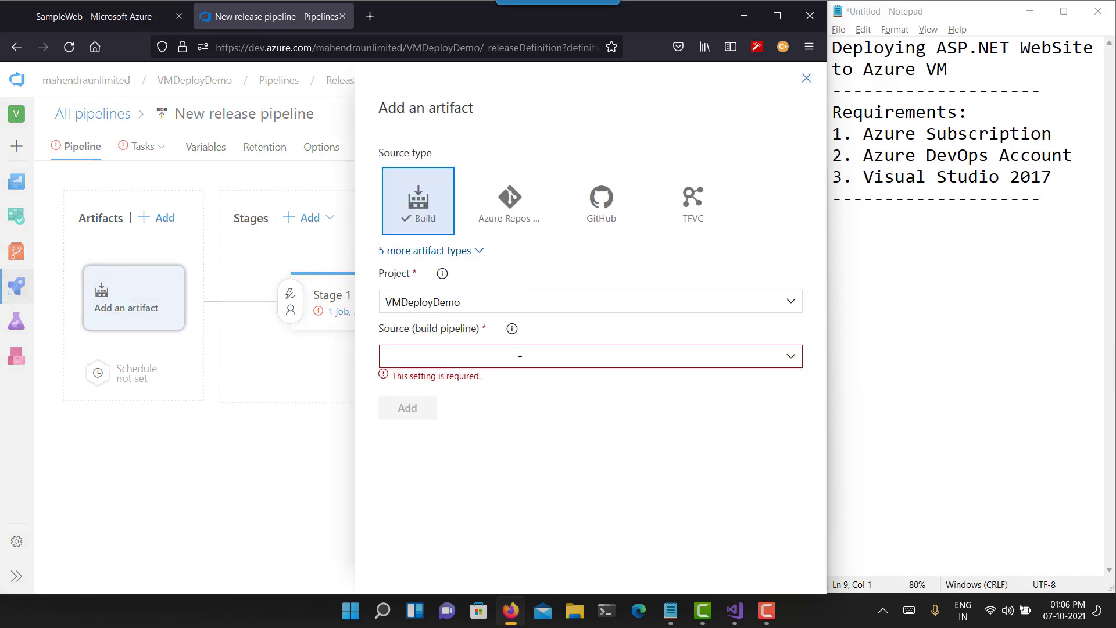
click(790, 356)
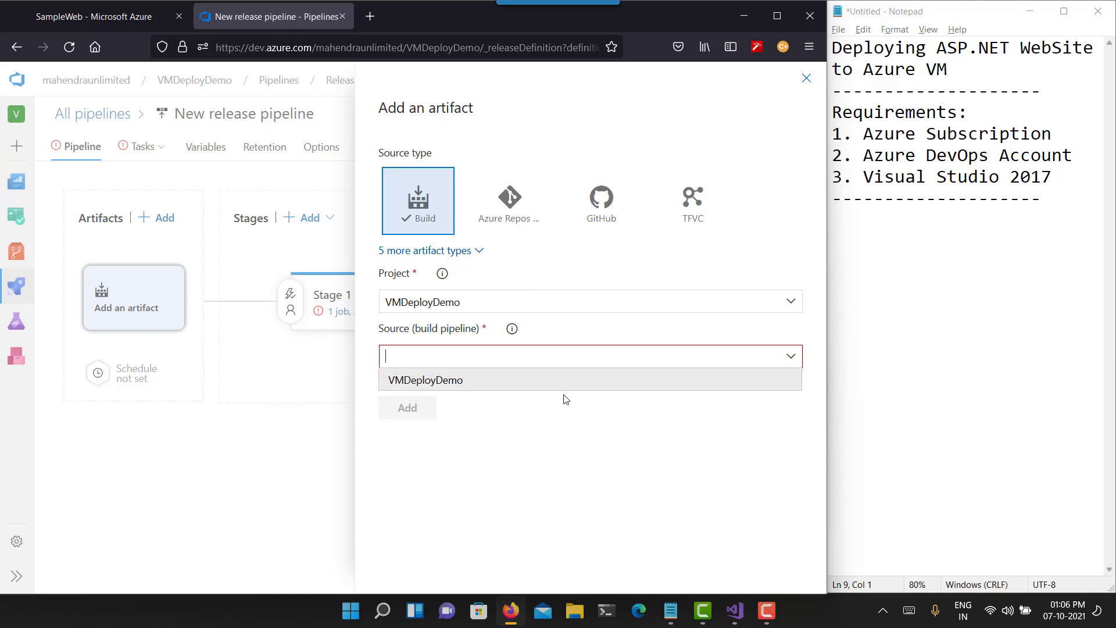
click(482, 383)
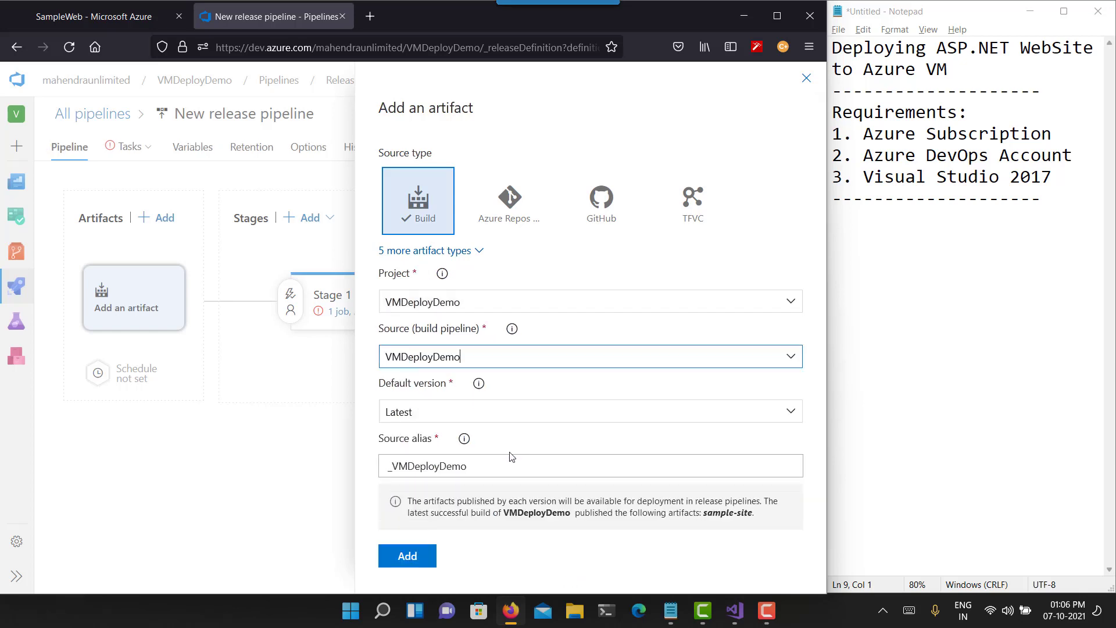
click(531, 421)
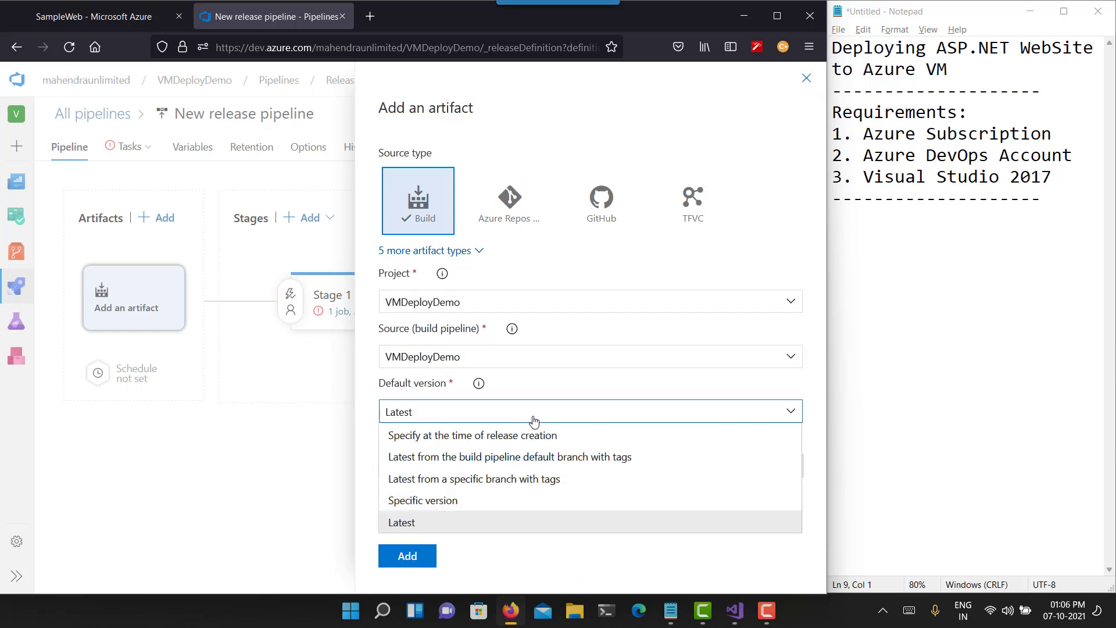
click(533, 420)
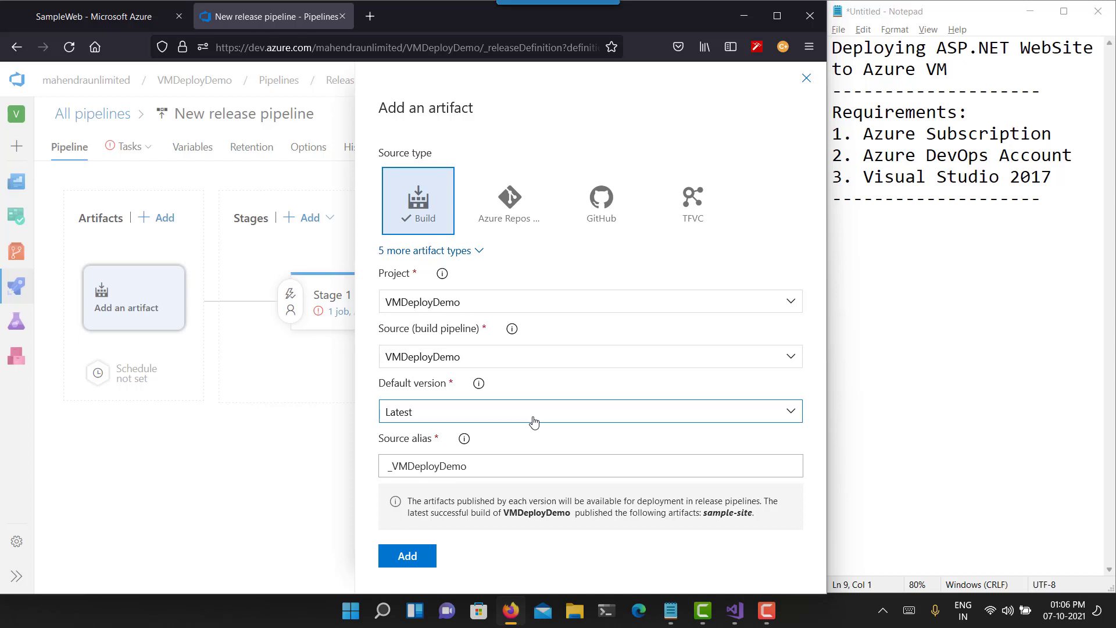
click(407, 557)
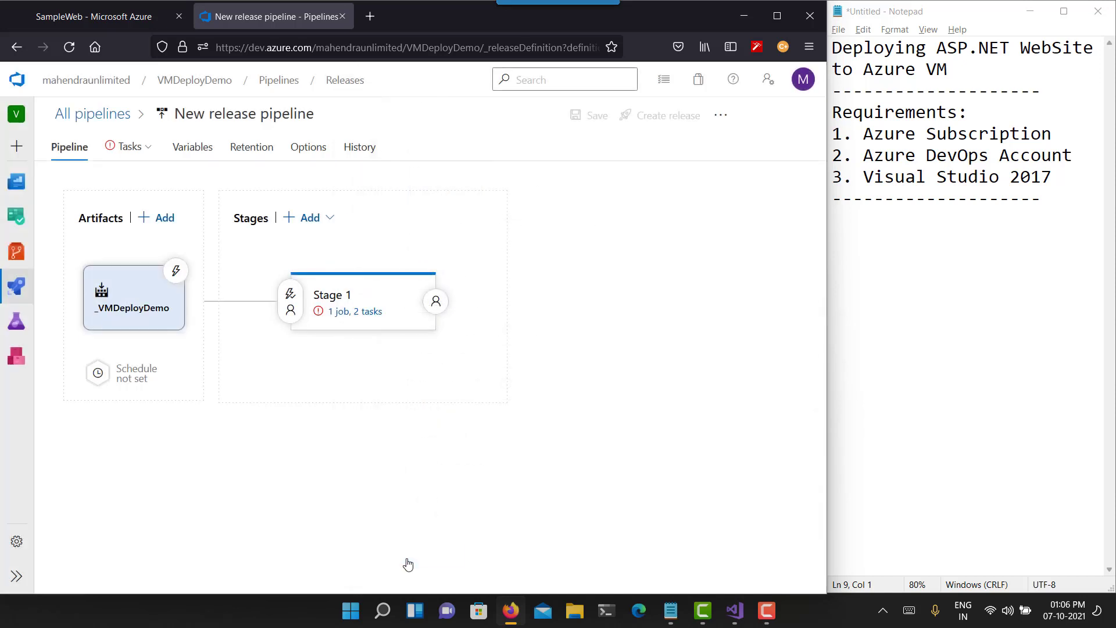
Enable the continuous deployment trigger on the _VMDeployDemo artifact and check the pre-deployment conditions of Stage 1
click(177, 278)
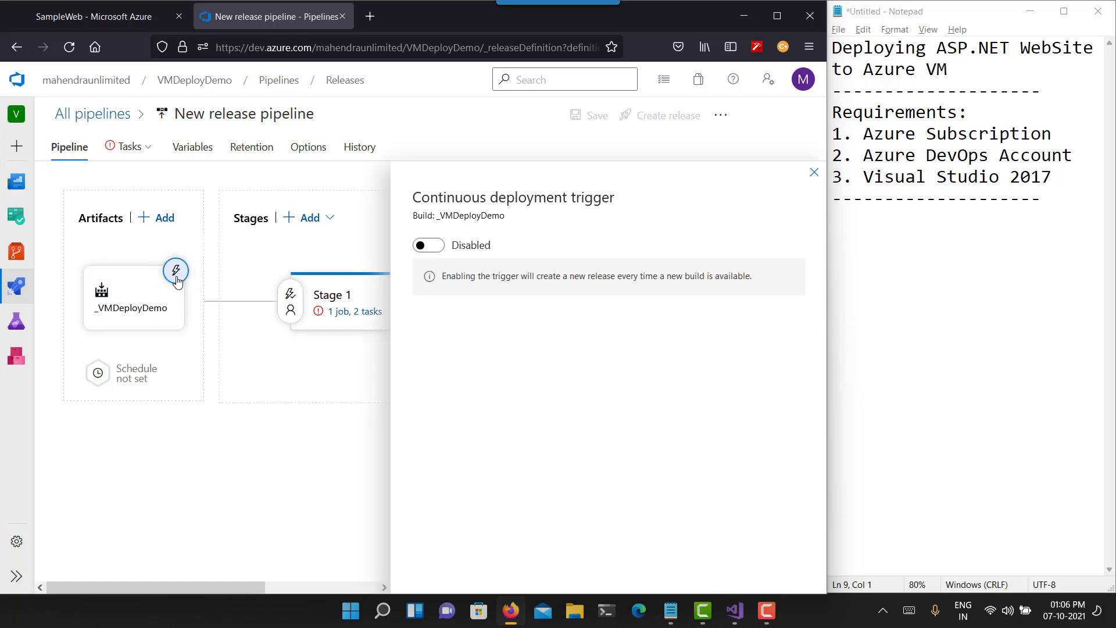
click(436, 246)
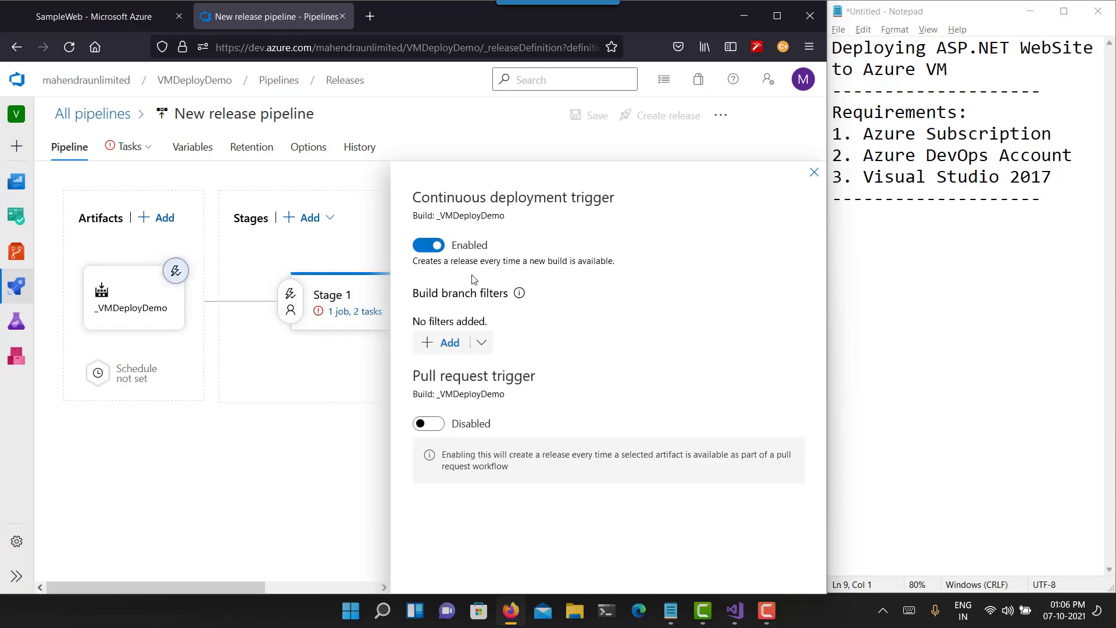
click(815, 174)
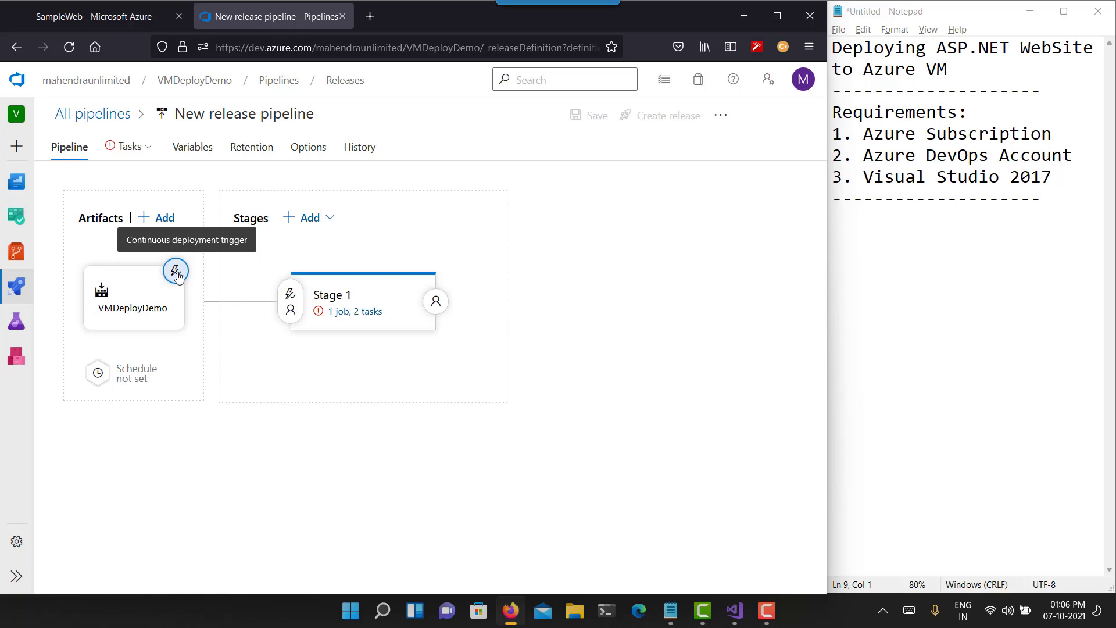
click(289, 300)
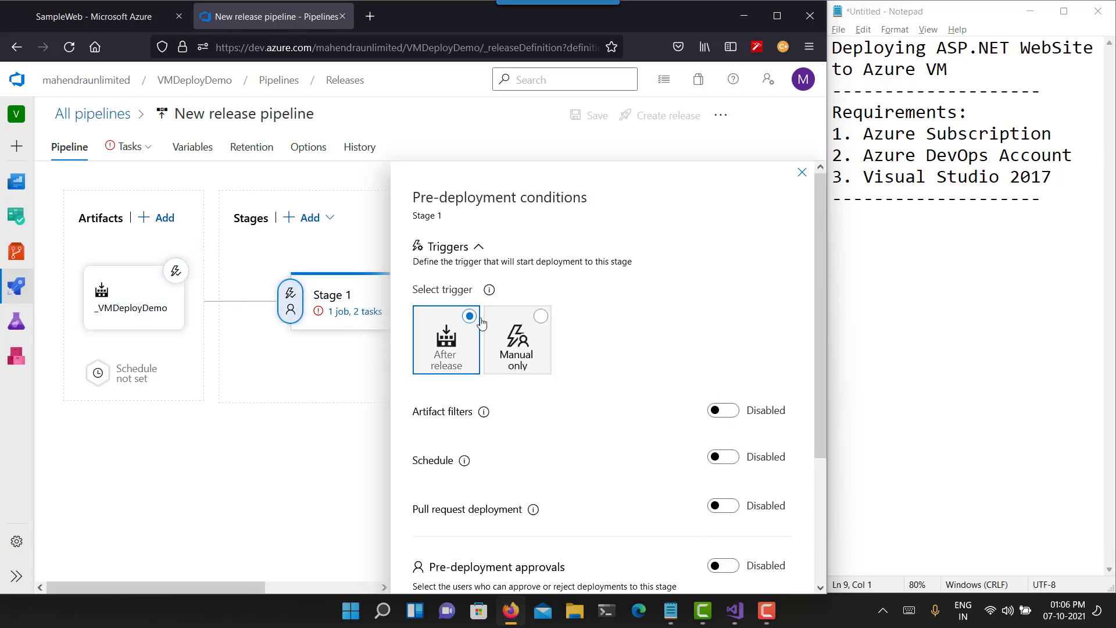
click(803, 173)
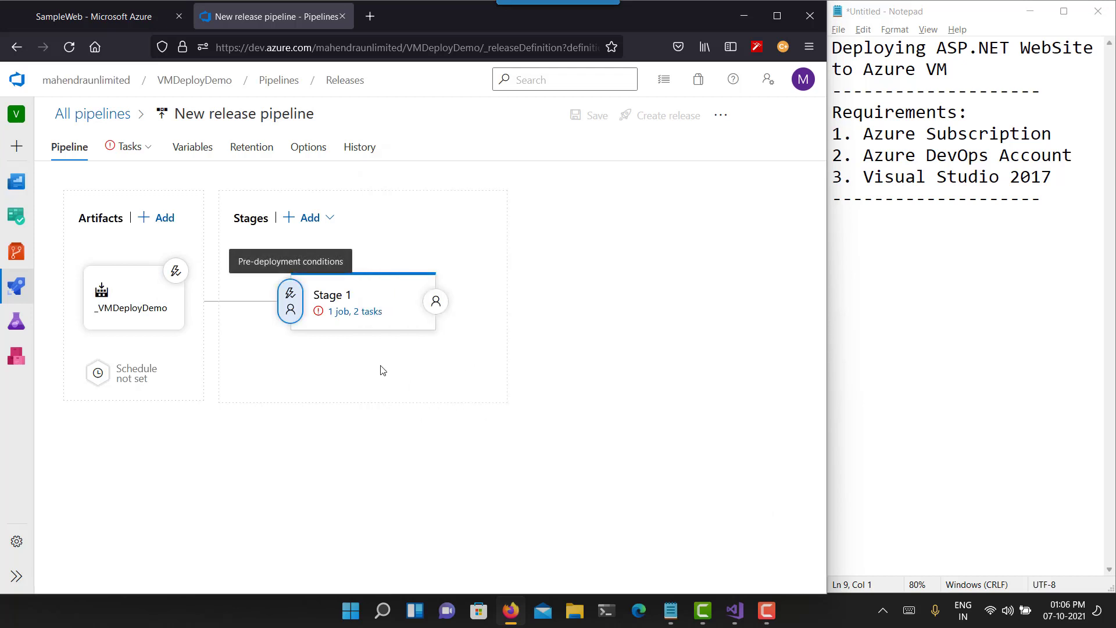
Open the deployment groups management page from the deployment target settings of Stage 1's IIS Deployment job
click(352, 314)
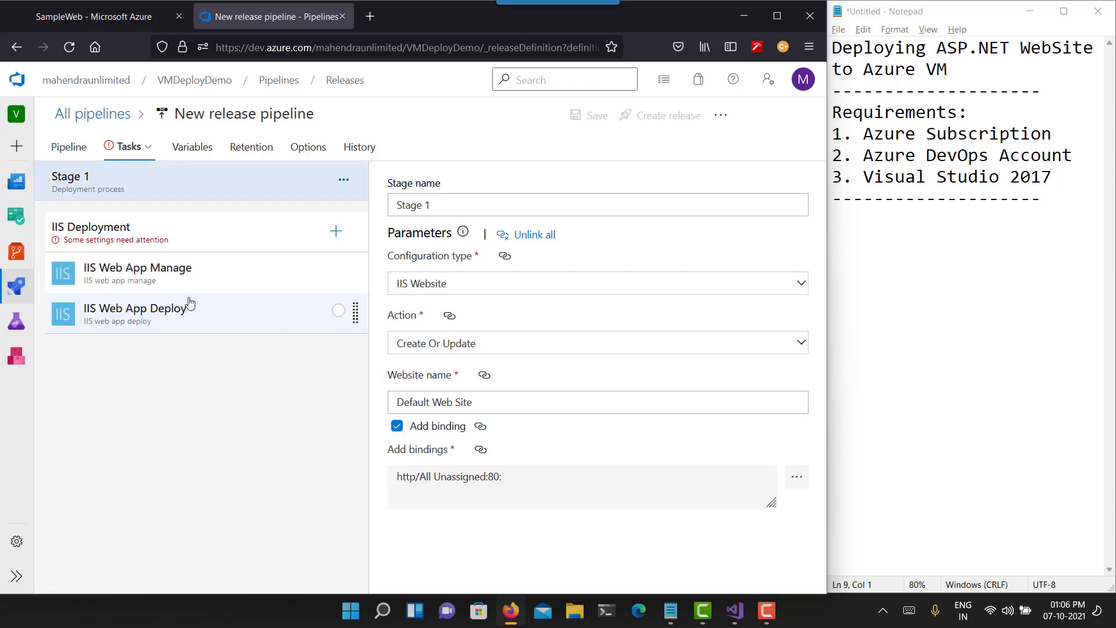
click(197, 248)
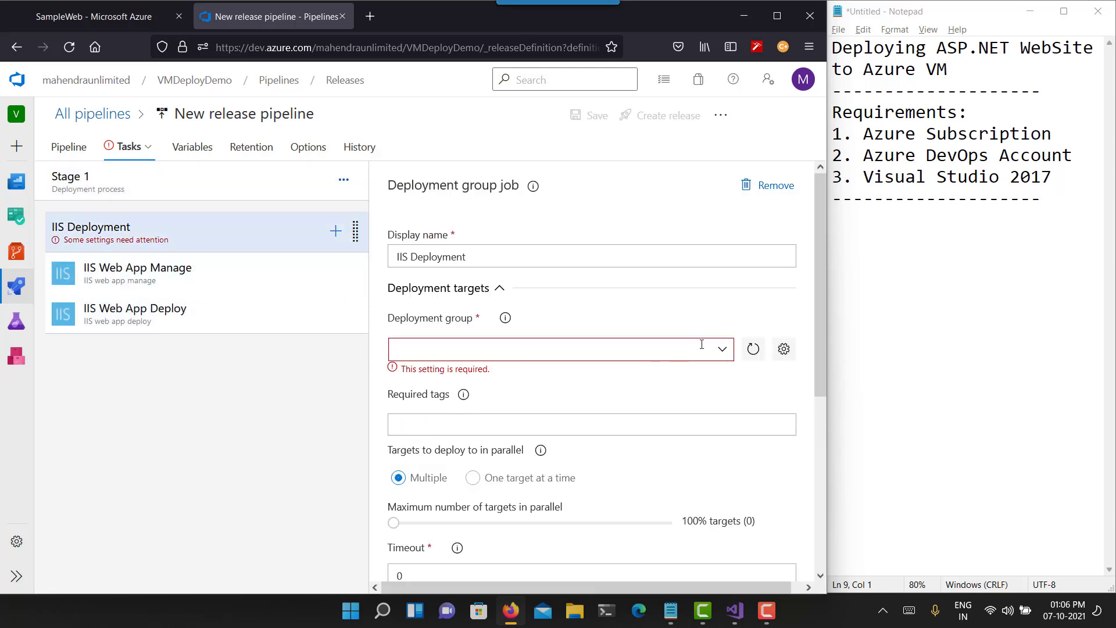
click(725, 353)
click(786, 353)
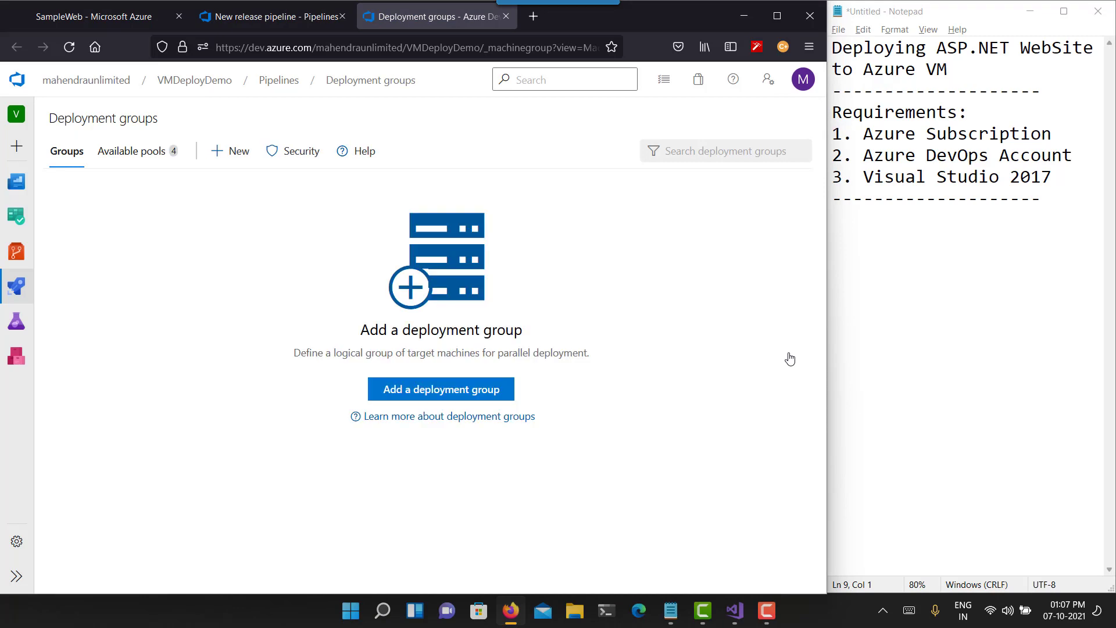
click(282, 18)
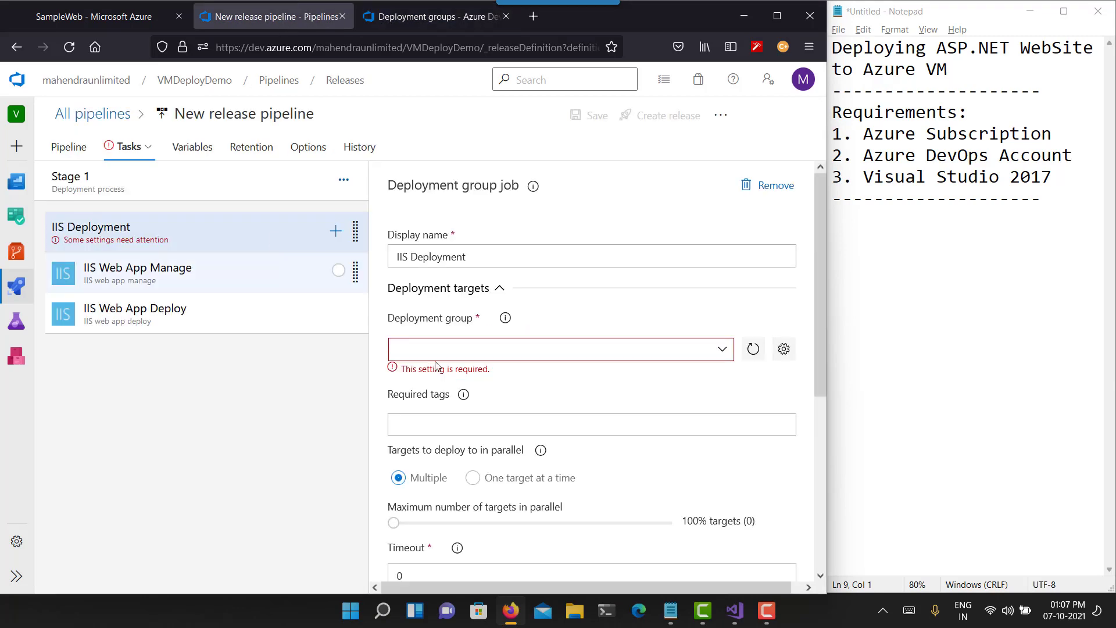
click(418, 16)
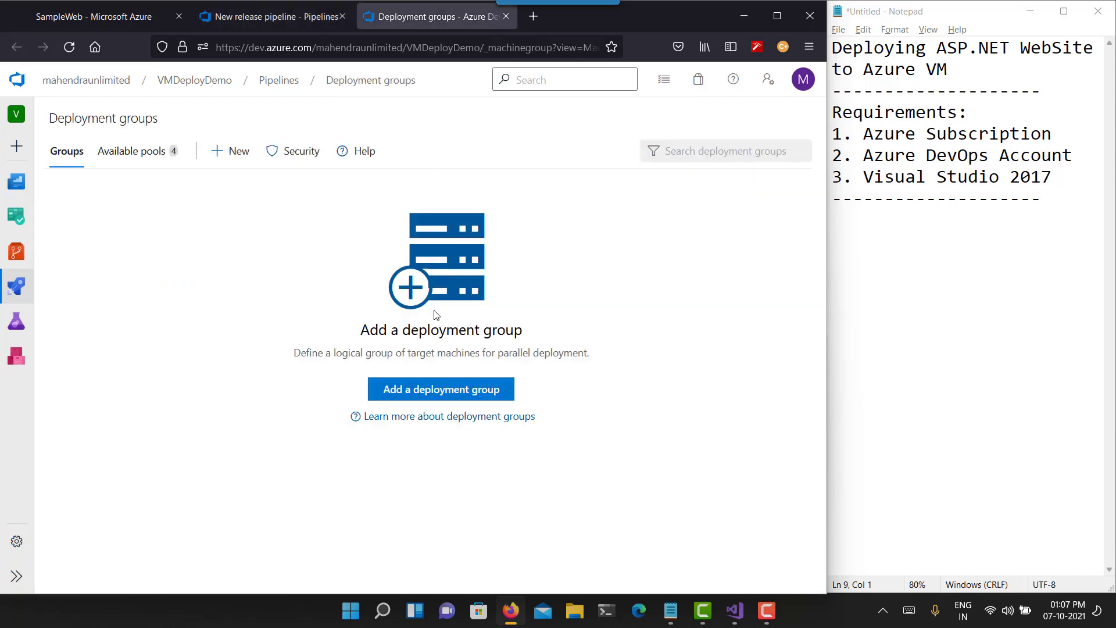
Create a deployment group named AzureVM with the description "Azure VM for Deployment"
click(401, 390)
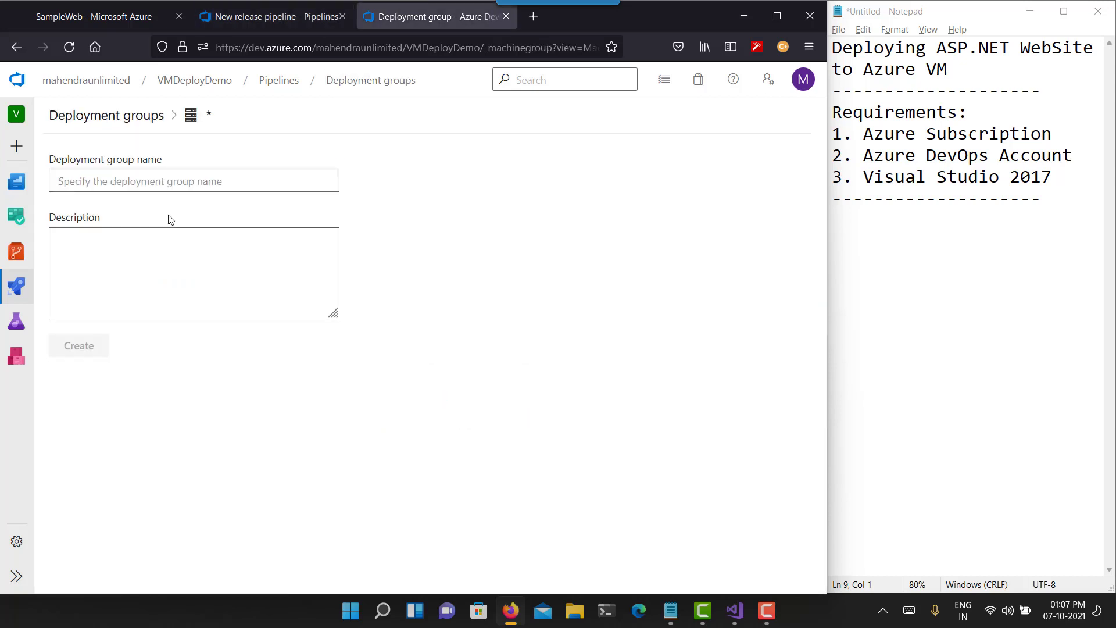
text(AzureVM)
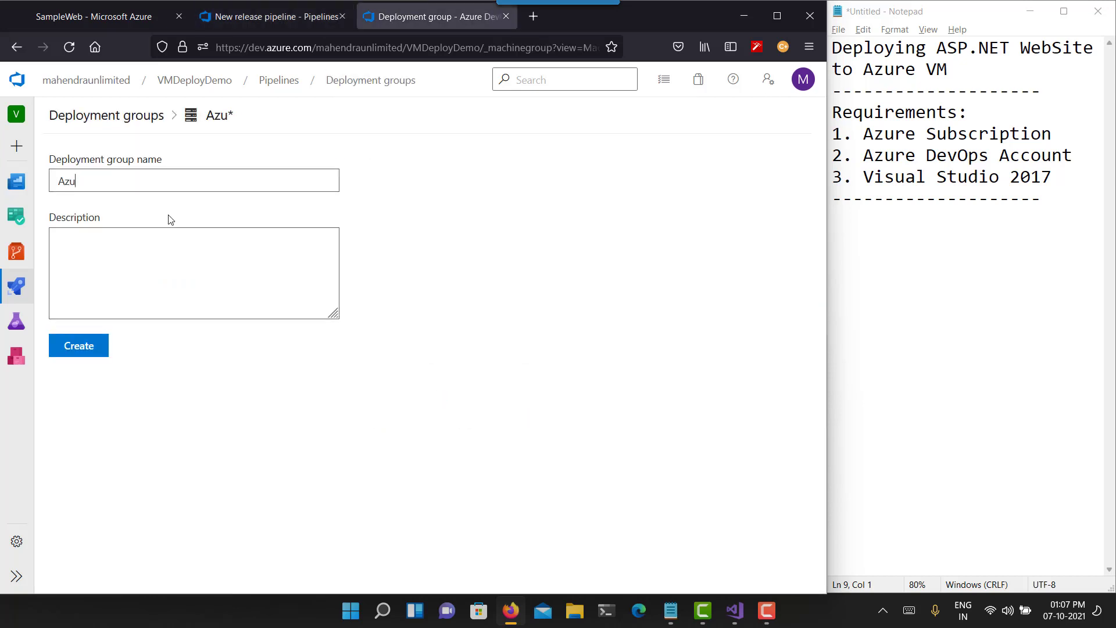
click(123, 279)
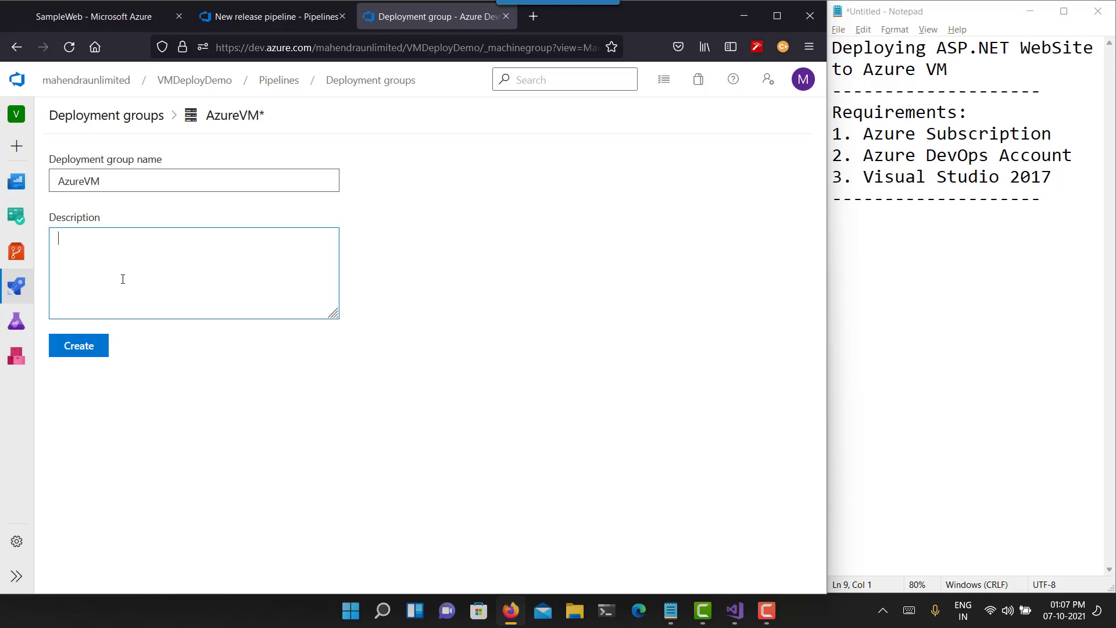
text(zure VM)
text(A)
text( for Deployment)
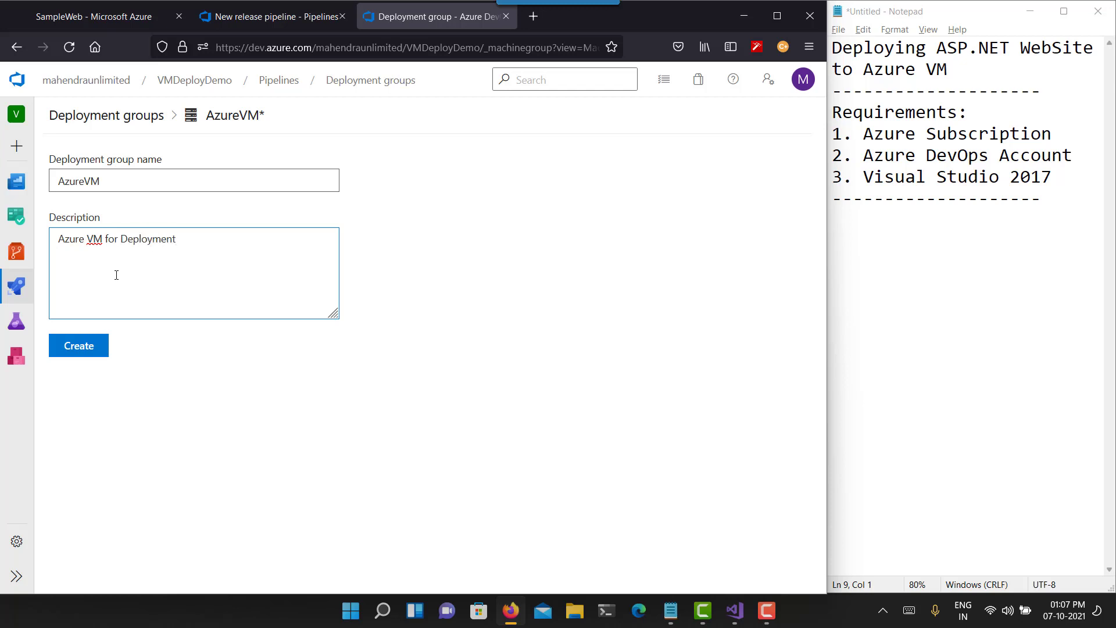
click(85, 352)
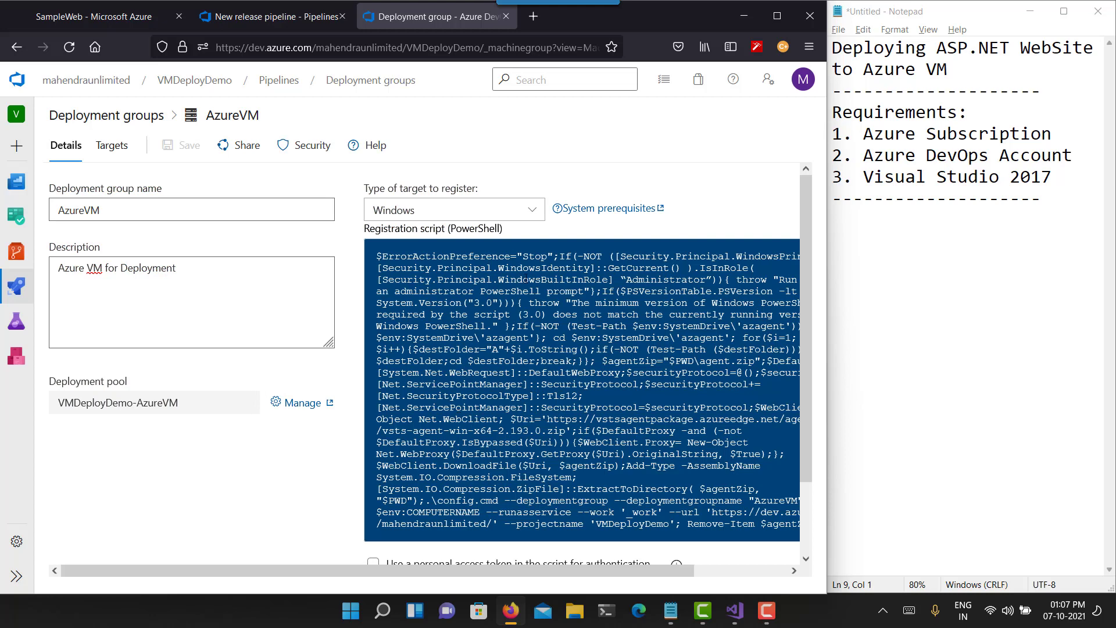
Include a personal access token for authentication in the AzureVM group's Windows registration script and copy the script to the clipboard
click(493, 216)
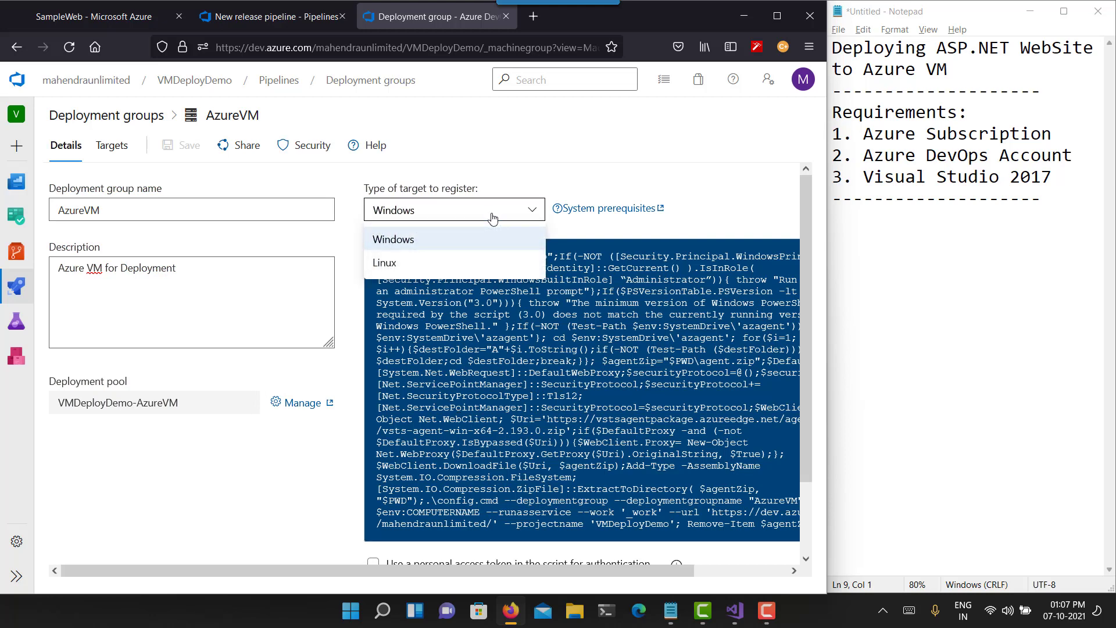
click(493, 218)
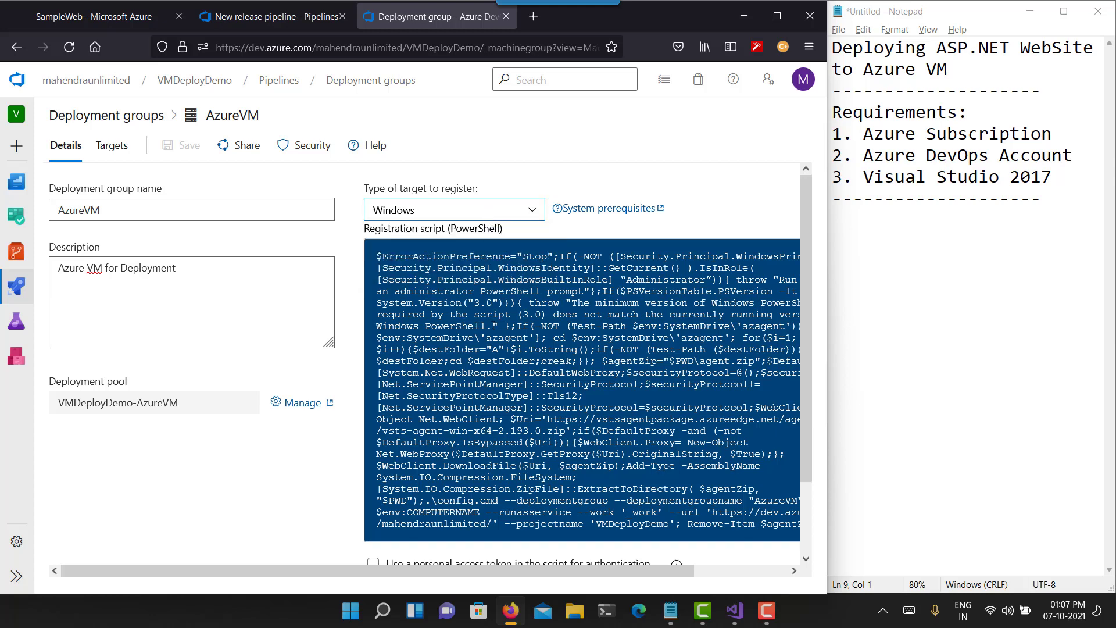
scroll(500, 316, down, 2)
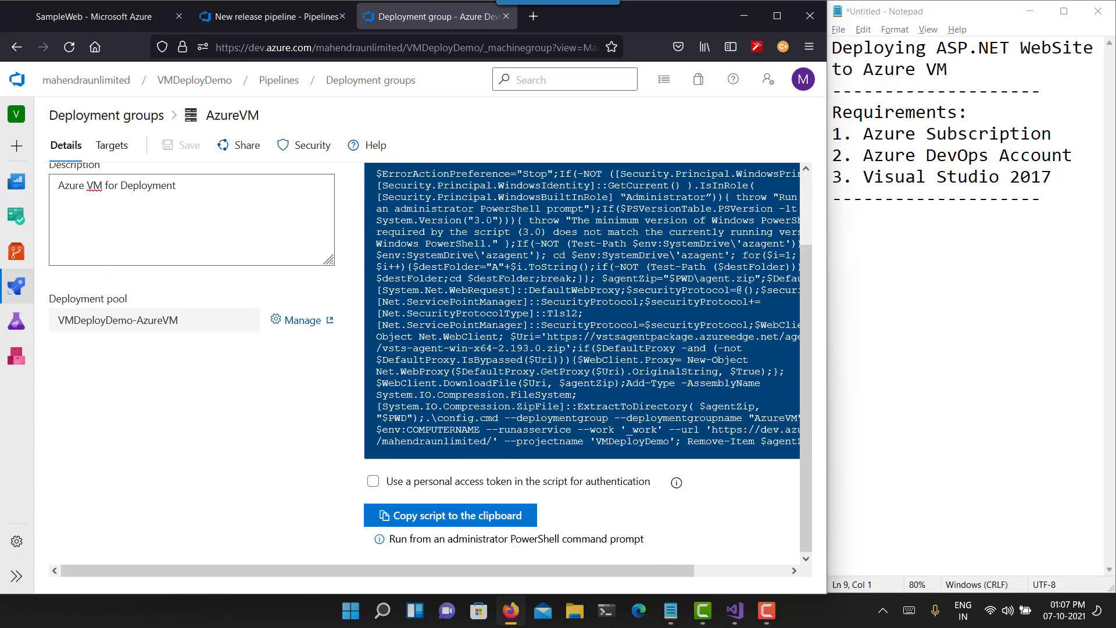
click(409, 493)
click(497, 521)
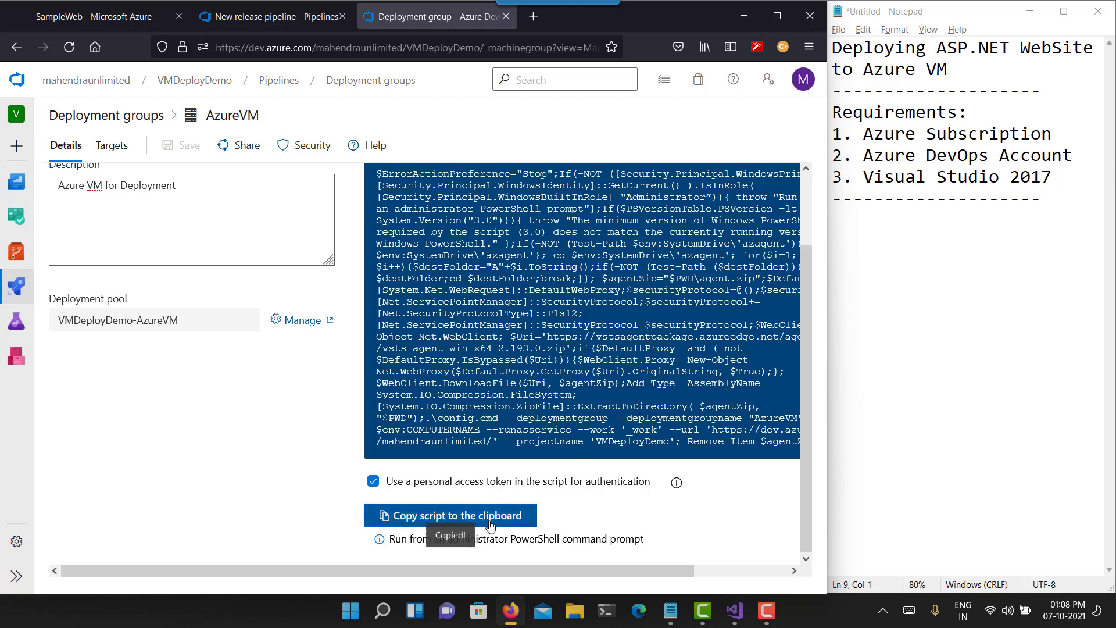
Open a new Notepad document and paste the copied registration script, including its personal access token
right_click(677, 610)
click(647, 525)
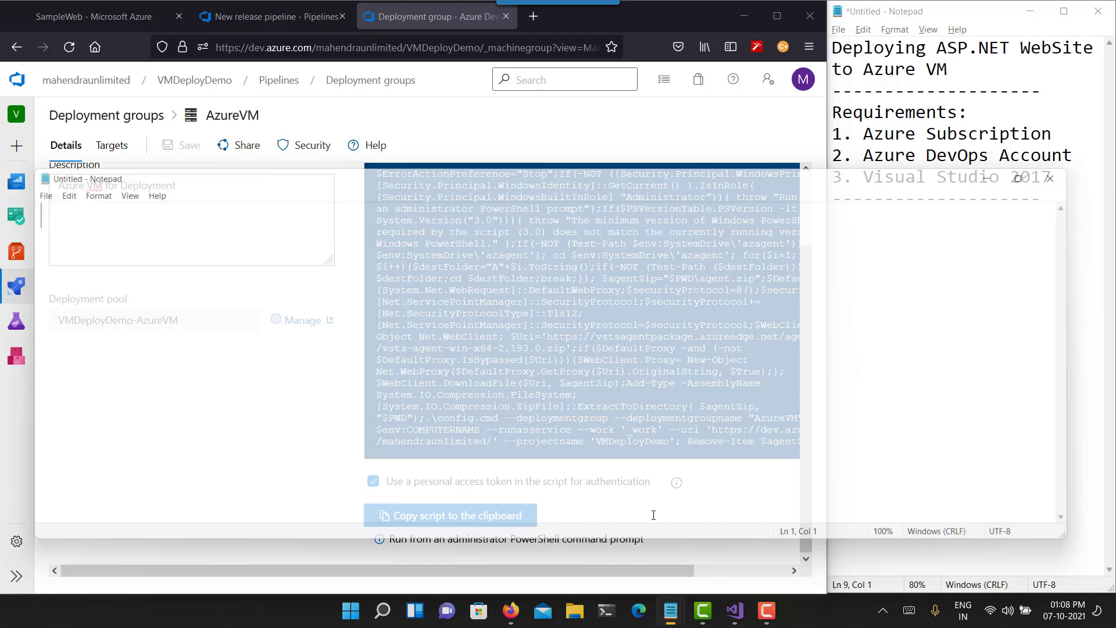
key(ctrl+v)
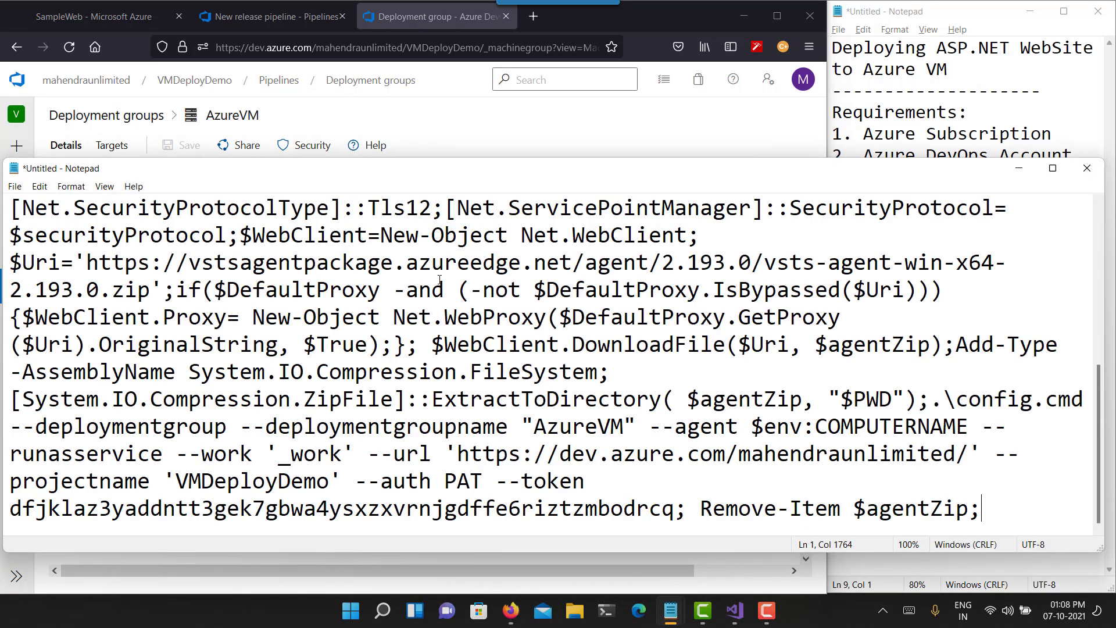
Replace the curly quotation marks around Administrator in the script with straight double quotes
key(Page_Up)
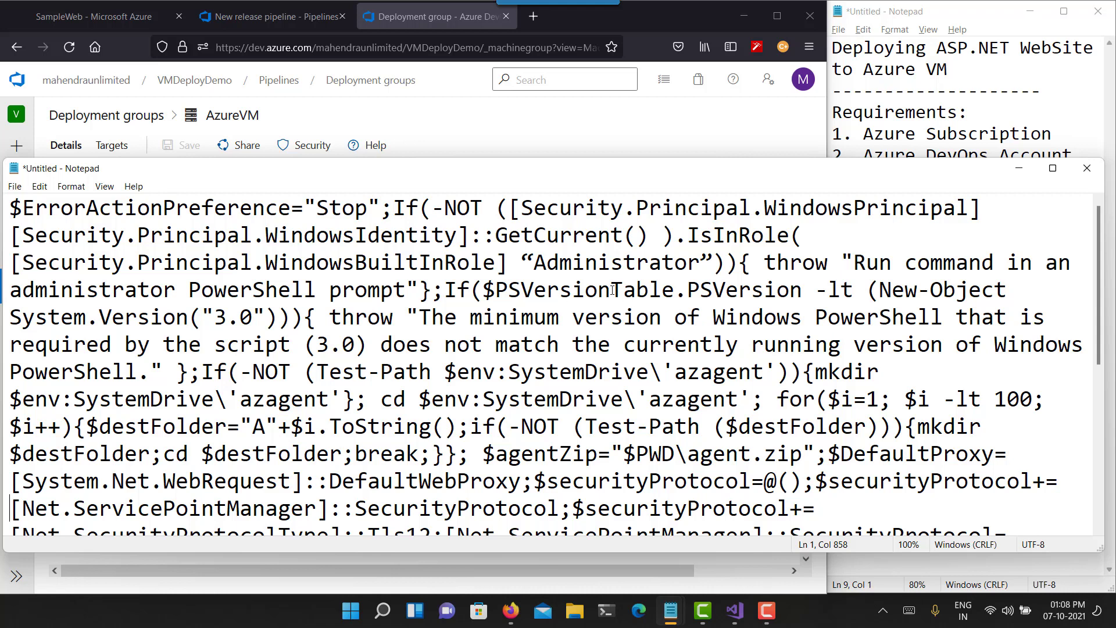
click(521, 262)
key(shift+Right)
text(")
key(Right)
key(Right)
key(Right)
key(Right)
key(Right)
key(Right)
key(Right)
key(Right)
key(Right)
key(Right)
key(Right)
key(Right)
key(Right)
key(Right)
key(Right)
key(Left)
key(shift+Left)
text(")
Review the rest of the corrected script, copy all of it and minimize the note
key(Down)
key(Down)
key(Down)
key(Down)
key(Down)
key(Down)
key(Down)
key(Down)
key(Down)
key(Down)
key(Down)
key(Down)
key(Down)
key(Down)
key(Down)
key(Down)
key(Down)
key(Down)
key(Down)
key(Down)
key(Down)
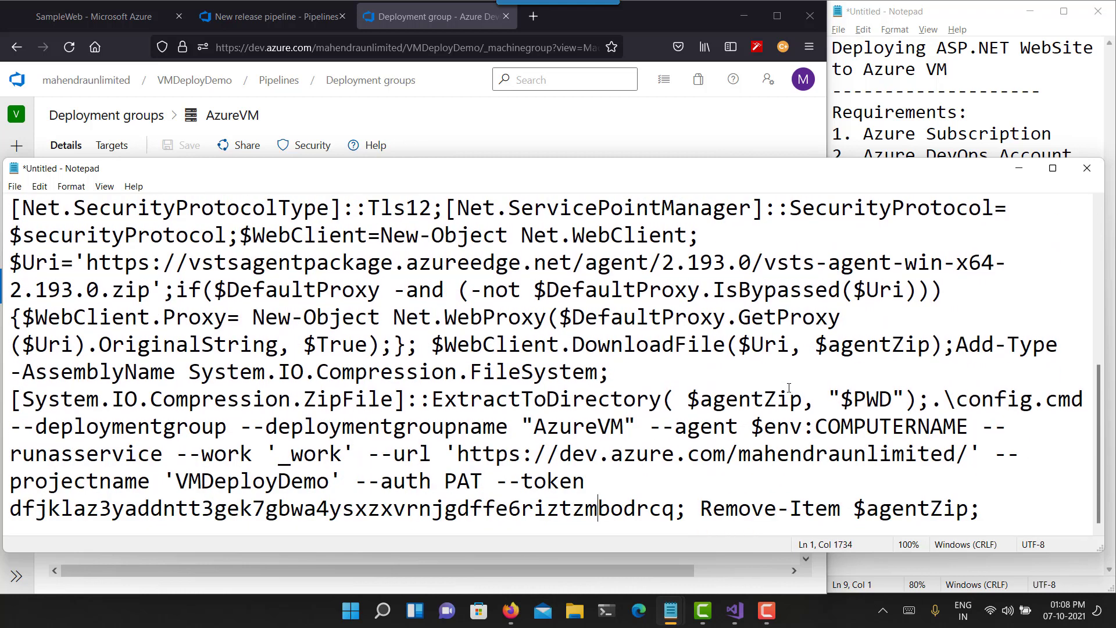
key(ctrl+a)
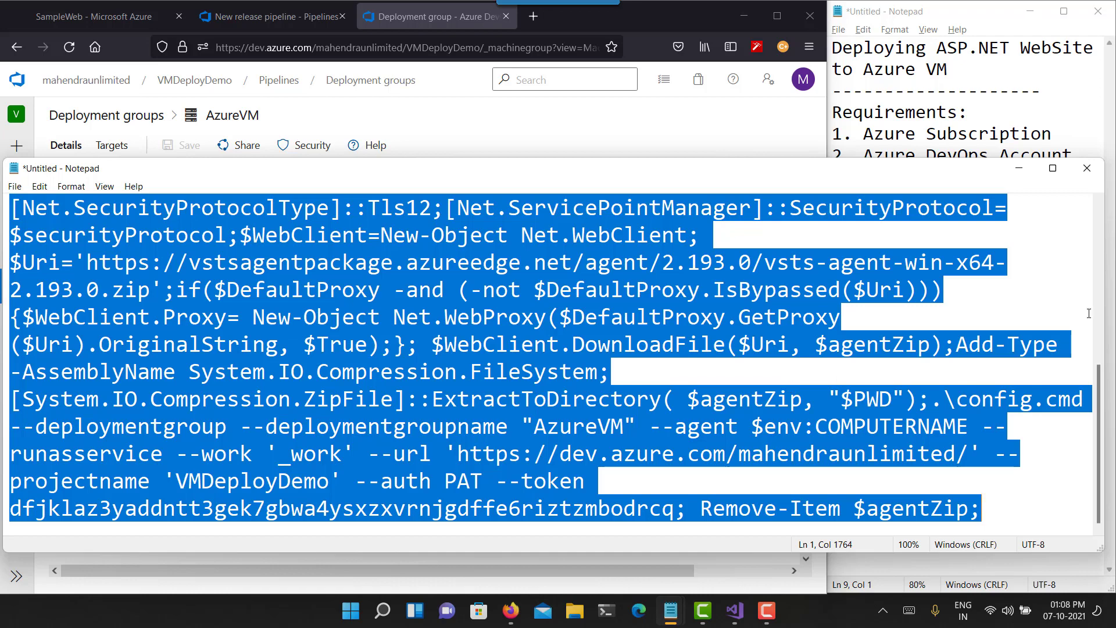
click(1018, 168)
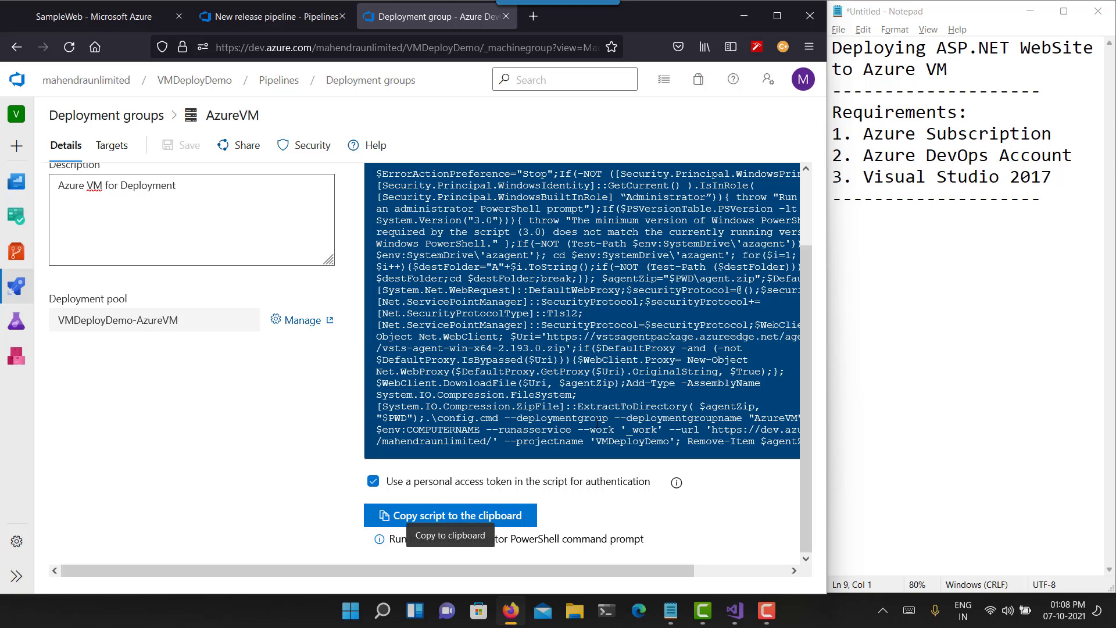
Close the deployment group page, download the SampleWeb VM's RDP file and connect with Remote Desktop Connection
click(101, 39)
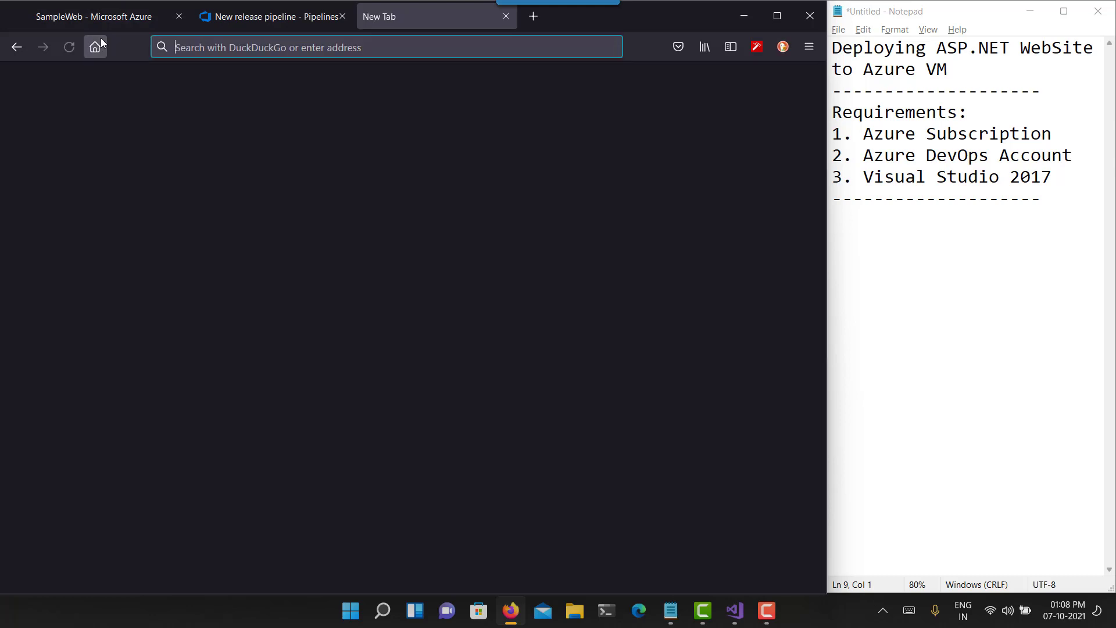
click(506, 16)
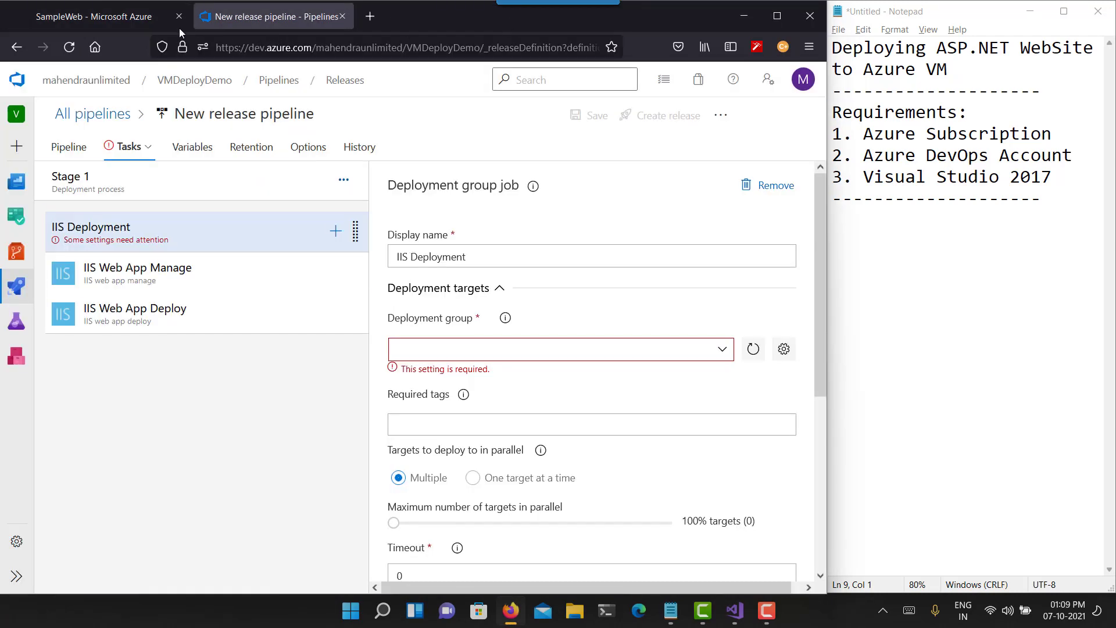
click(141, 23)
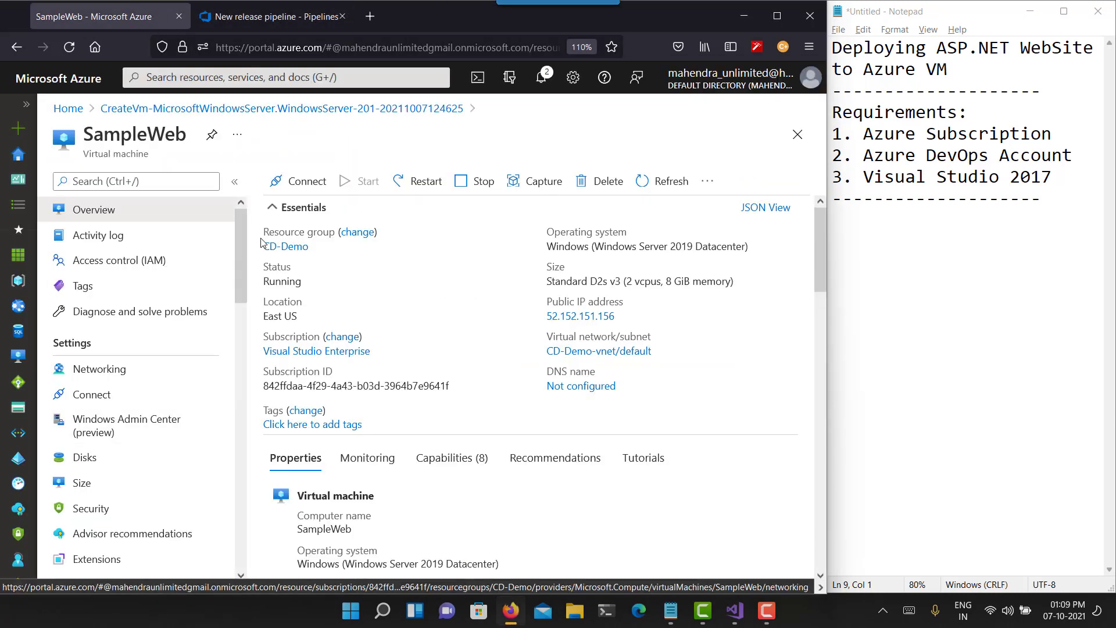
click(299, 184)
click(308, 210)
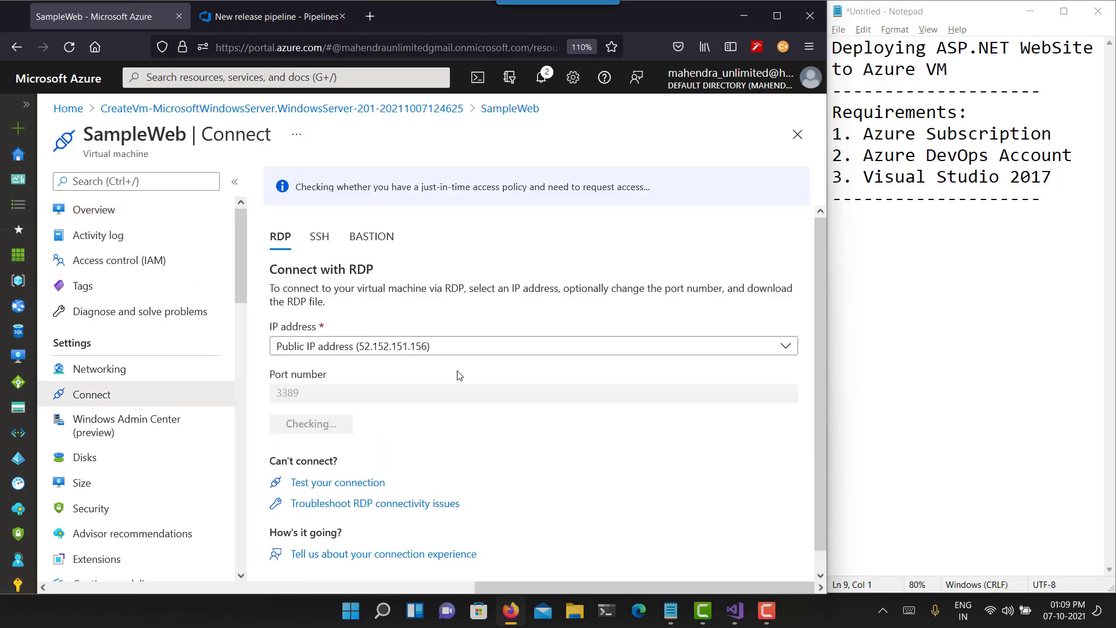
click(321, 431)
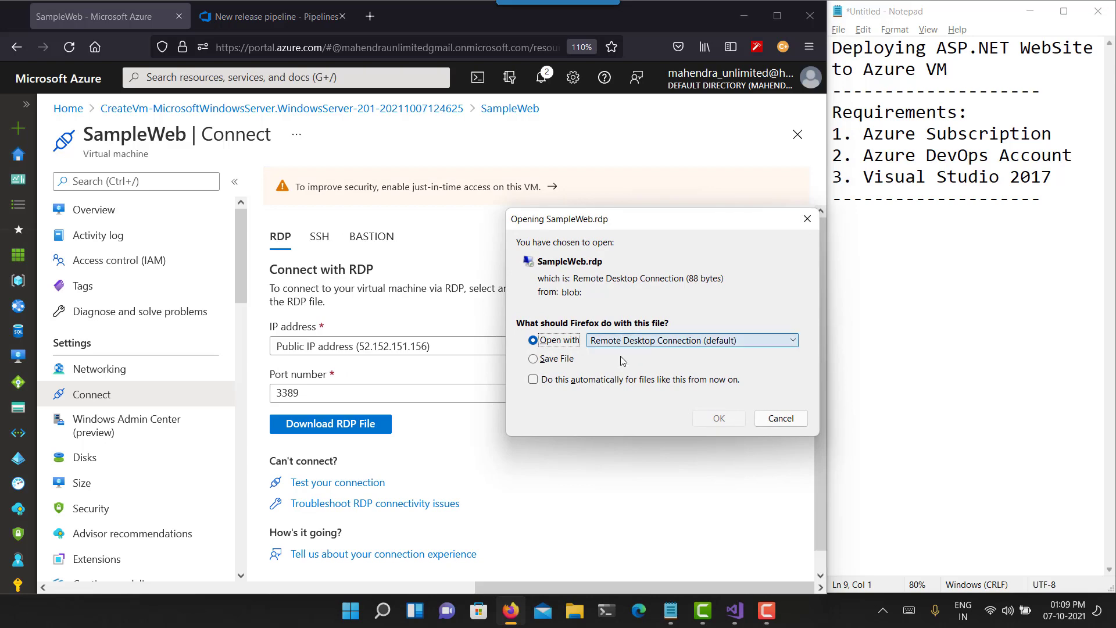
click(718, 418)
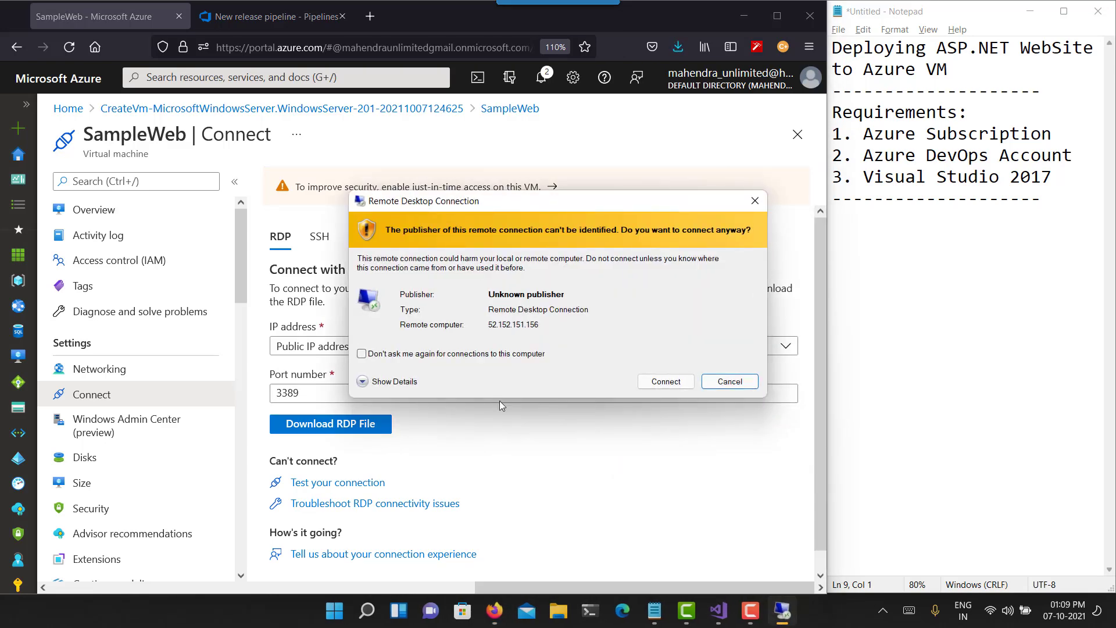
click(670, 377)
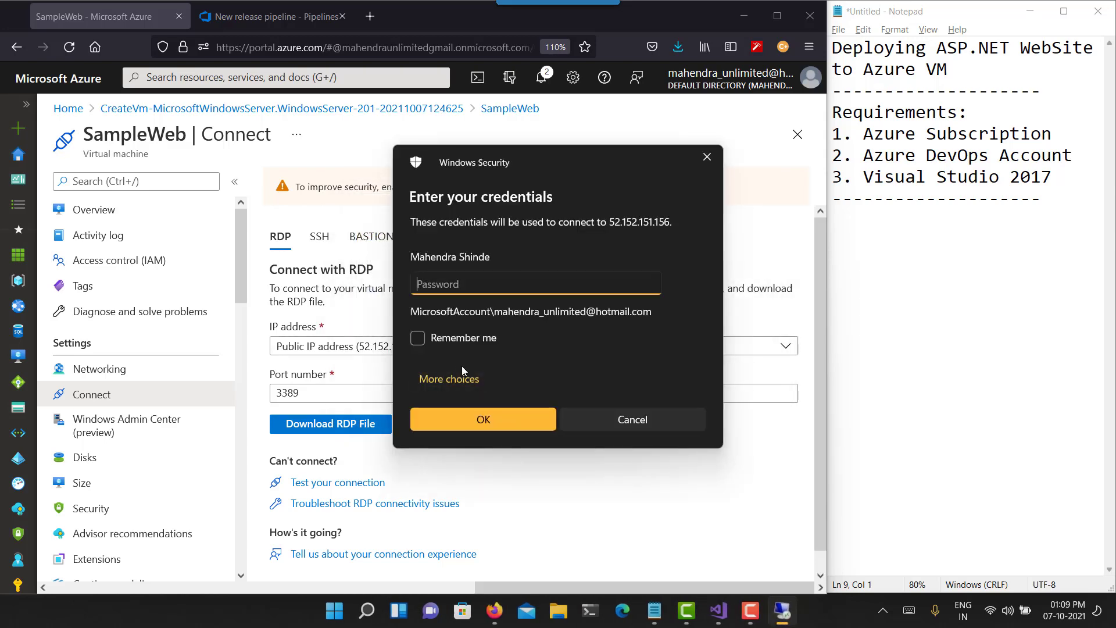
Try to sign in to the VM with a different account, entering the administrator's username and the account password
click(455, 380)
click(472, 448)
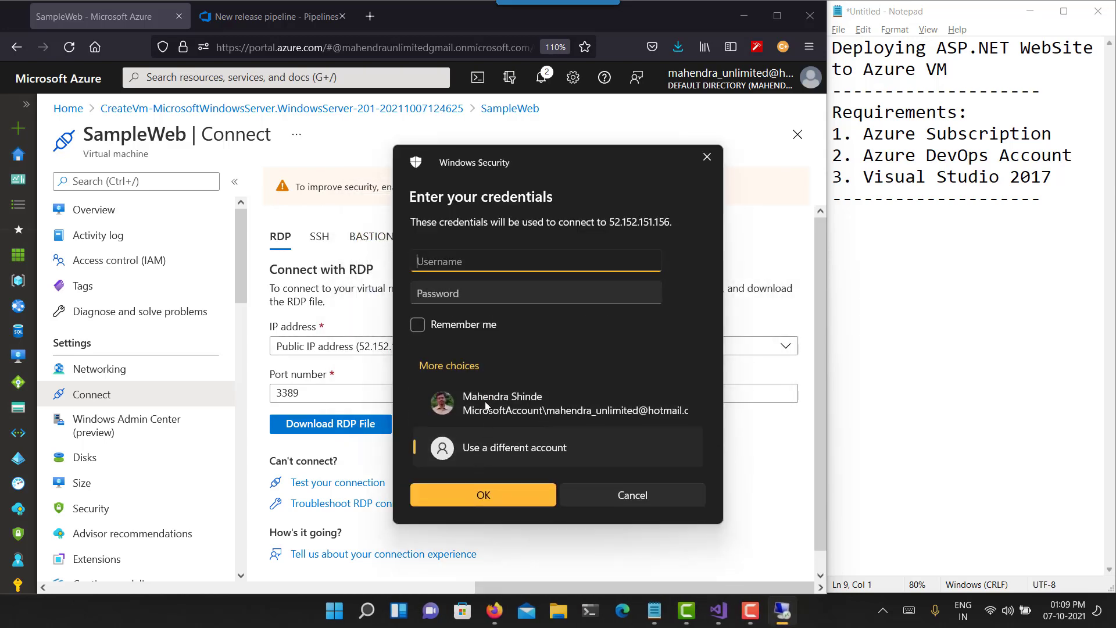
text(mahendra)
key(Tab)
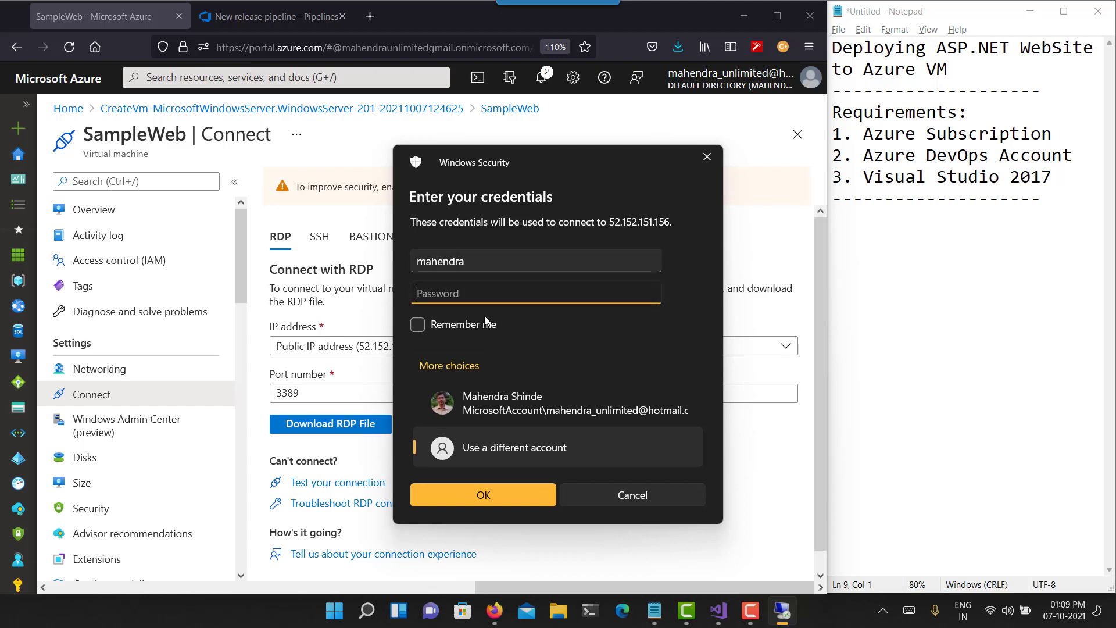
text(************)
click(465, 490)
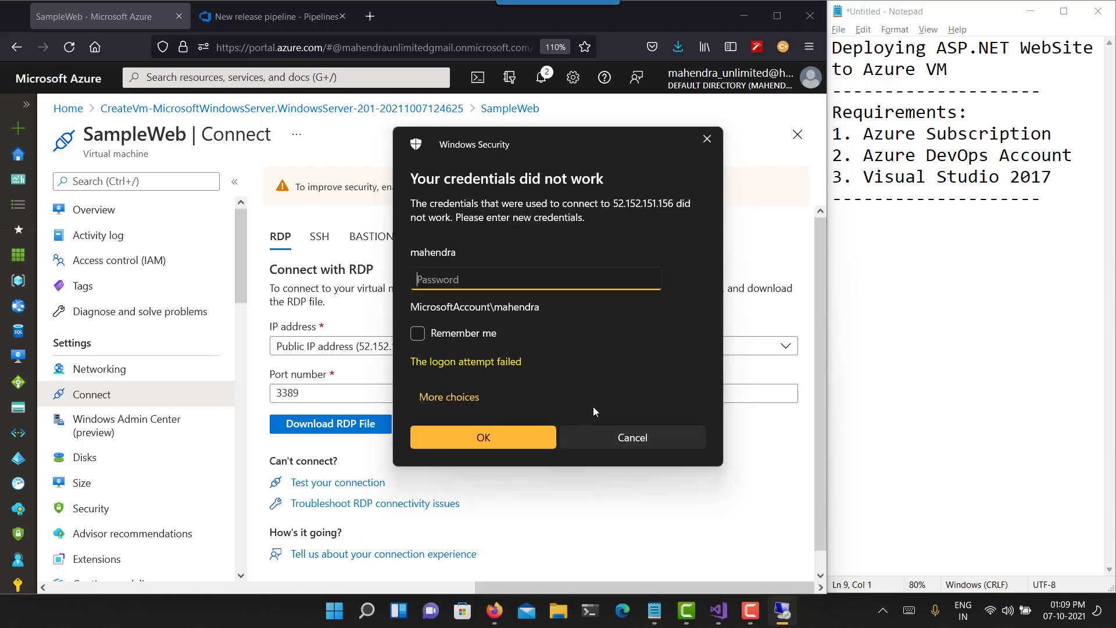
Re-enter the VM account password and accept connecting despite the certificate errors
text(*************)
key(Return)
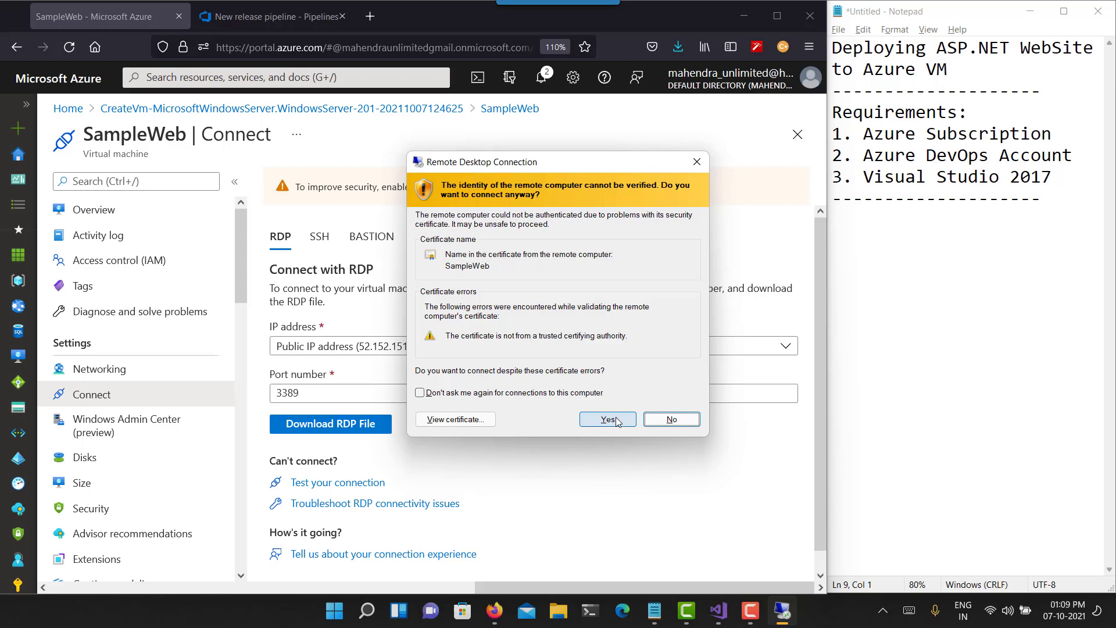
click(609, 419)
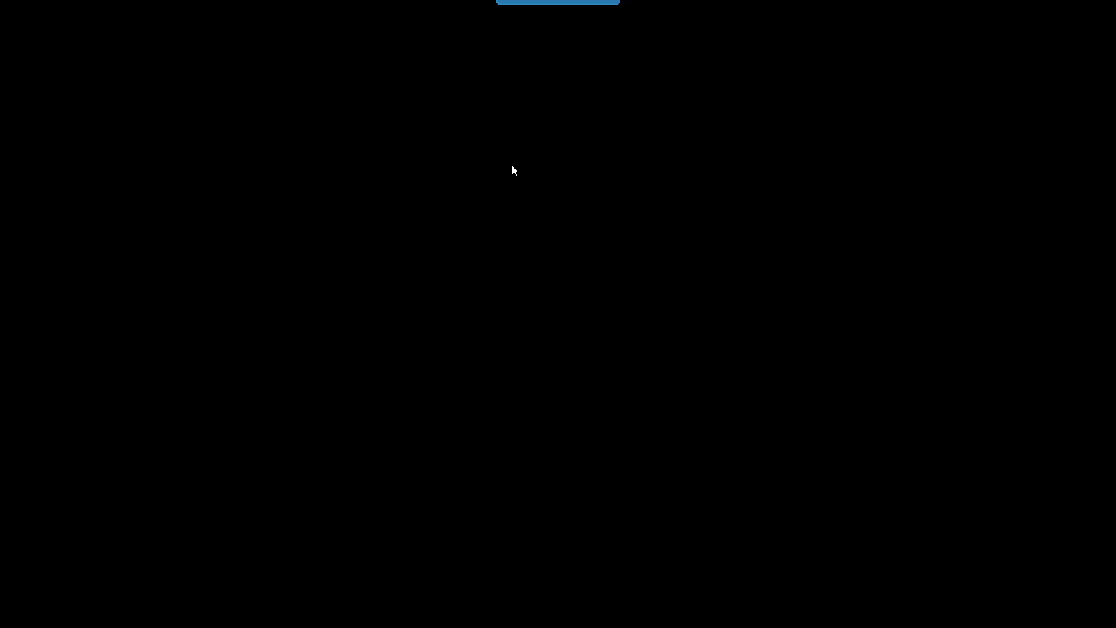
Switch the SampleWeb remote session from full screen to a window, enlarge it and reposition it to reach the remote taskbar
mouse_move(807, 1)
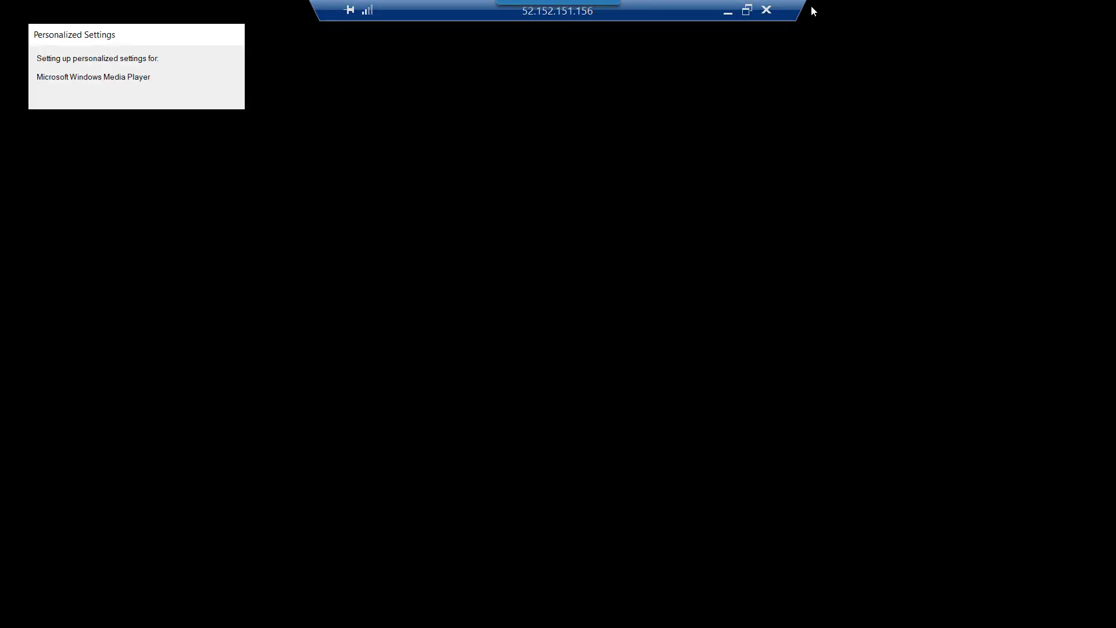
click(747, 10)
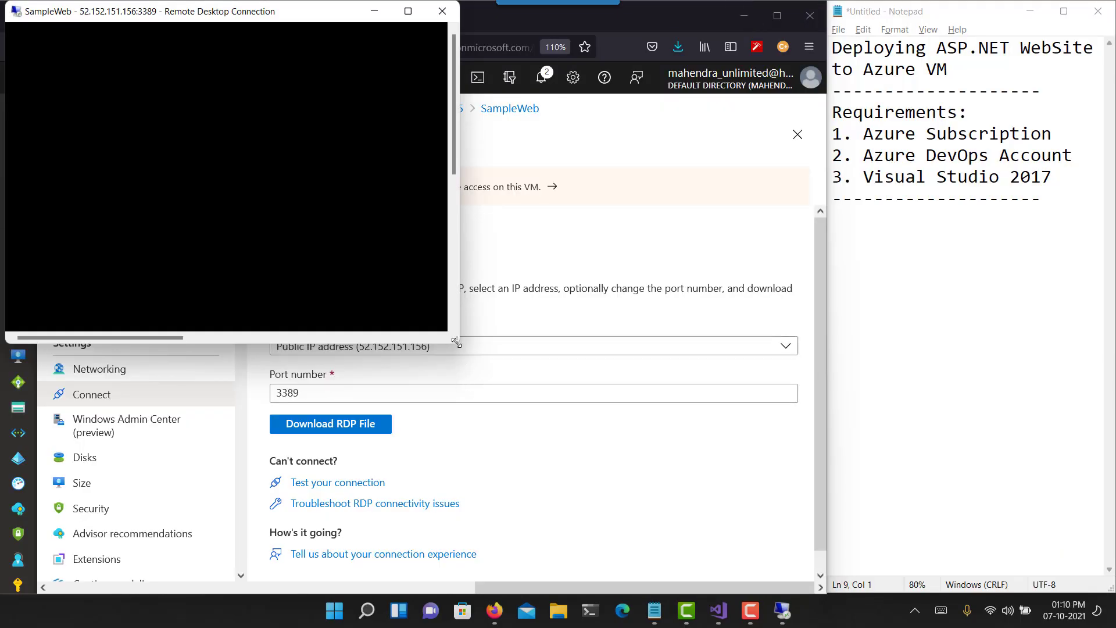
drag(457, 343, 700, 548)
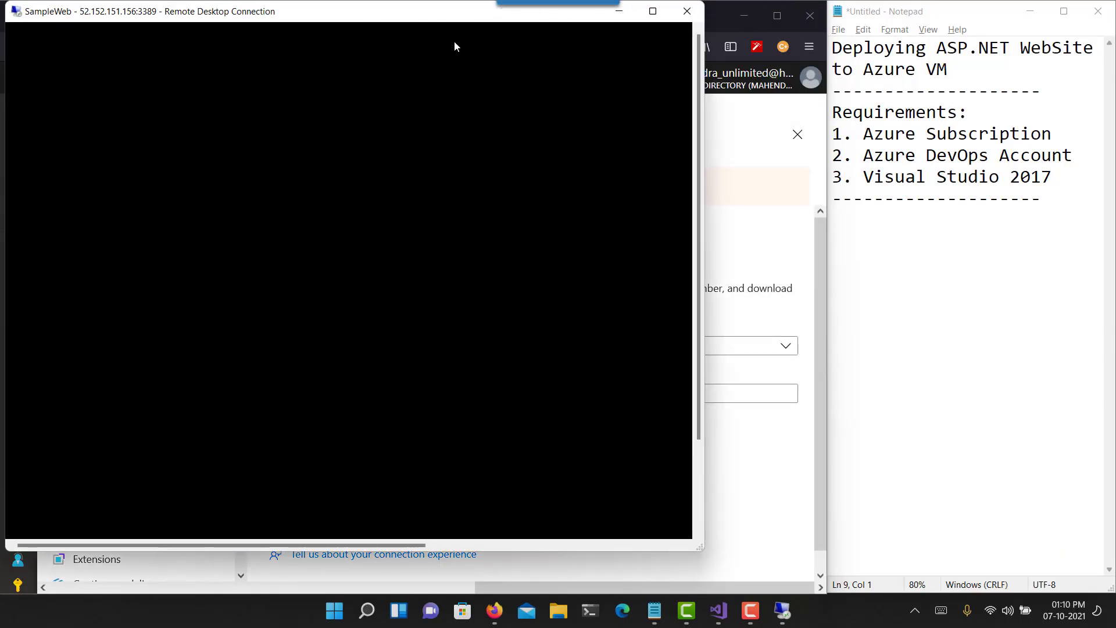
drag(388, 11, 463, 30)
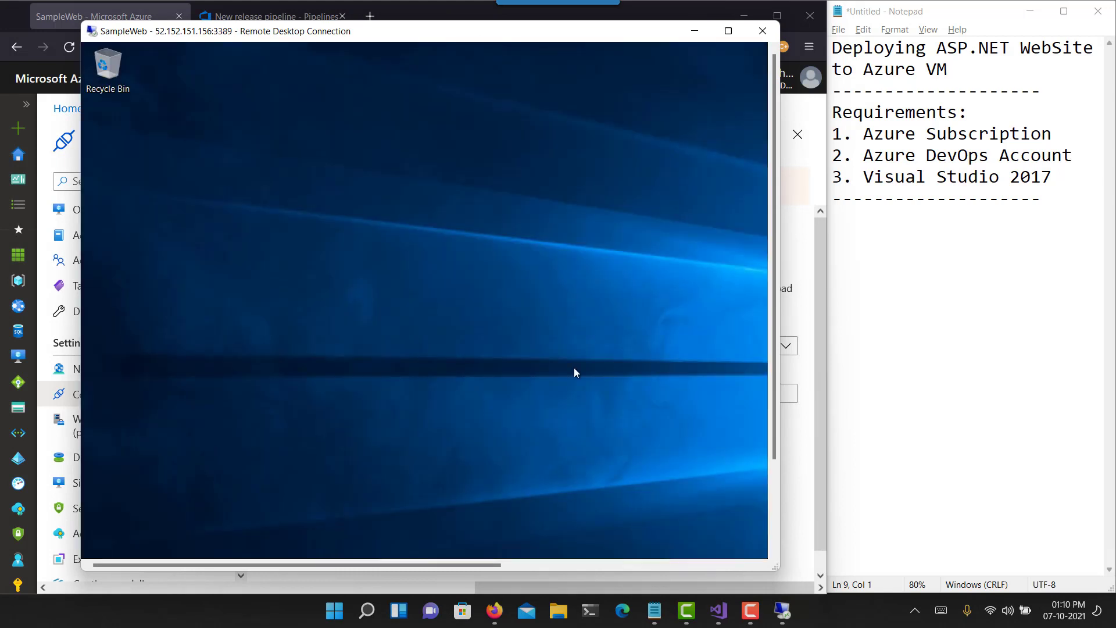
drag(775, 419, 775, 494)
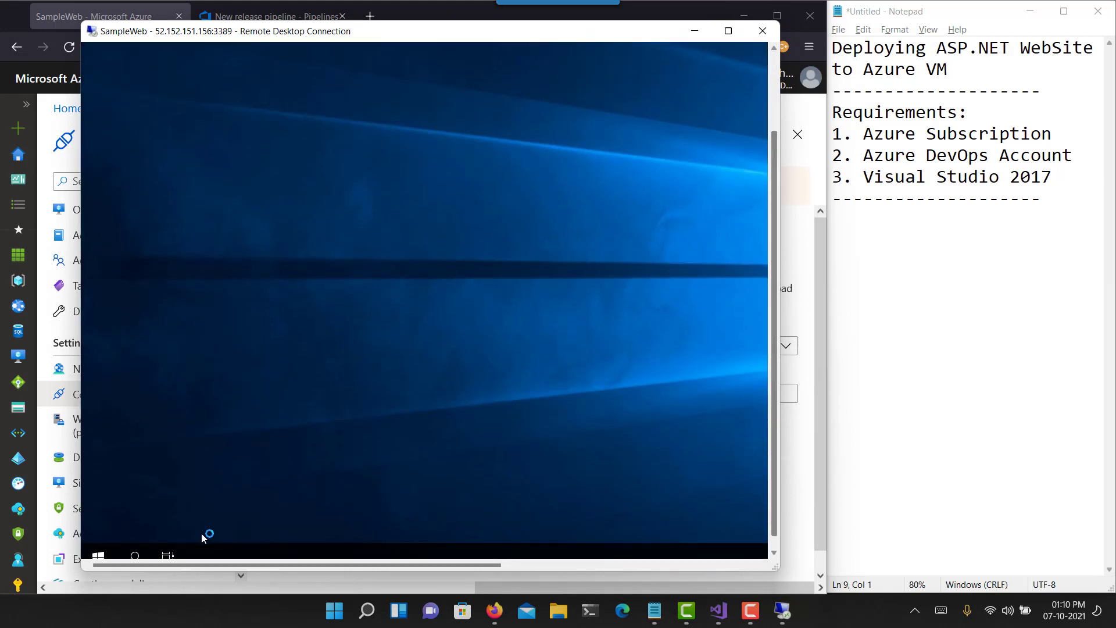
drag(776, 413, 784, 445)
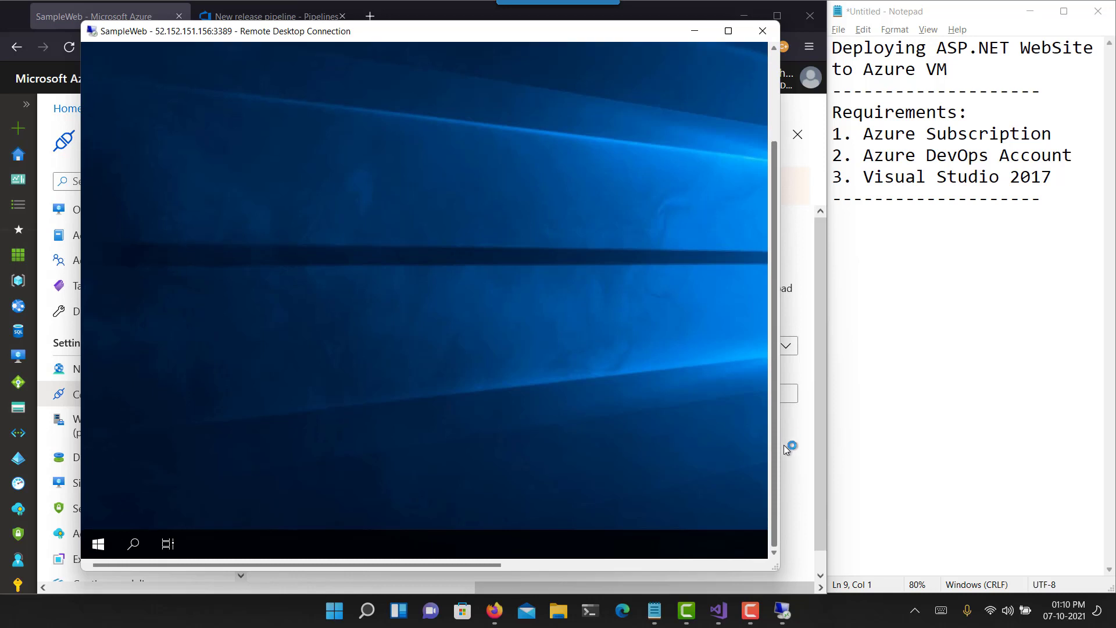
Start Windows PowerShell on the SampleWeb VM and bring its prompt into view
click(96, 542)
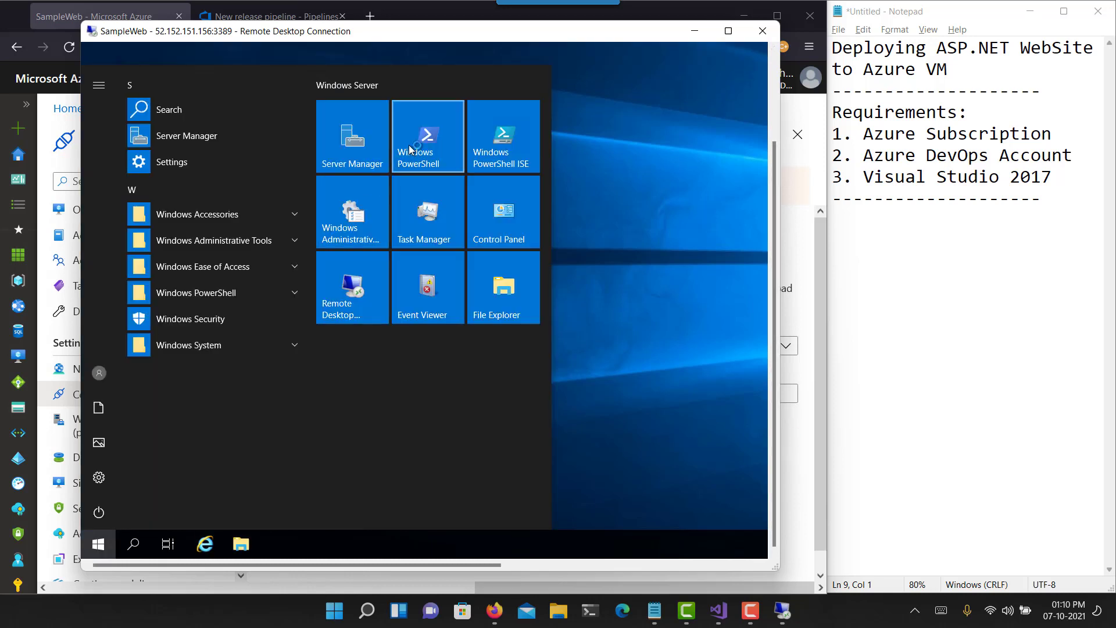
click(411, 145)
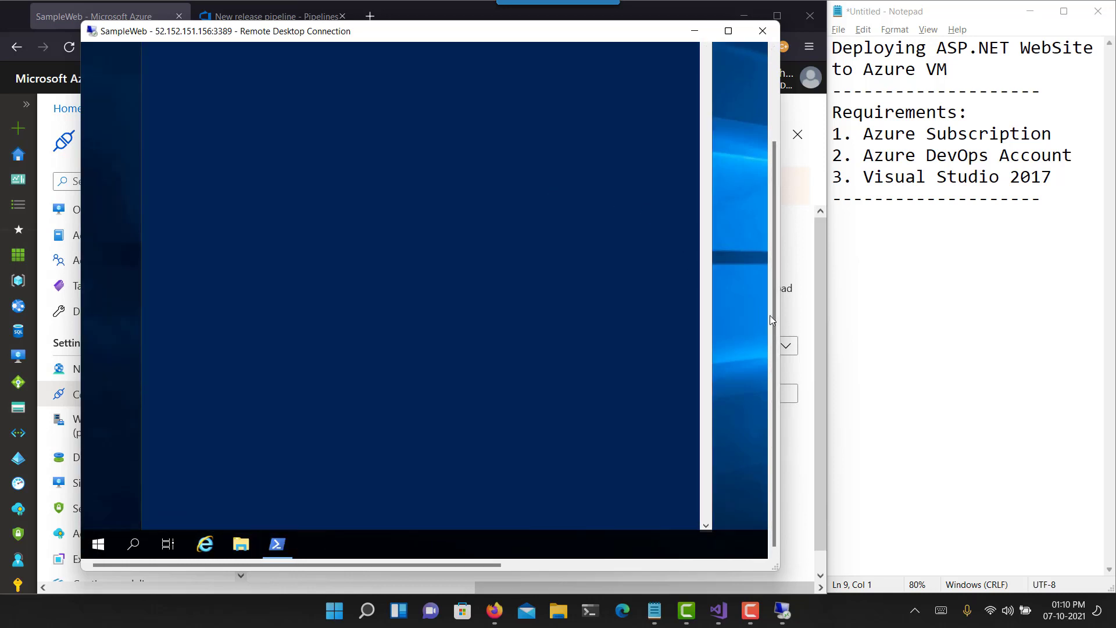
drag(773, 317, 773, 202)
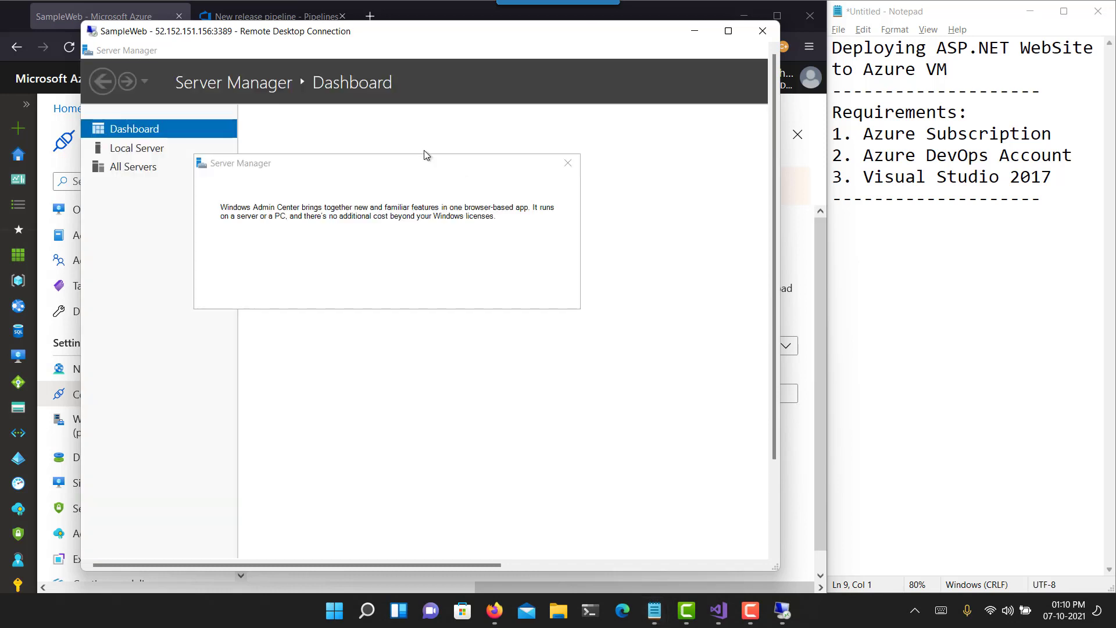
click(694, 31)
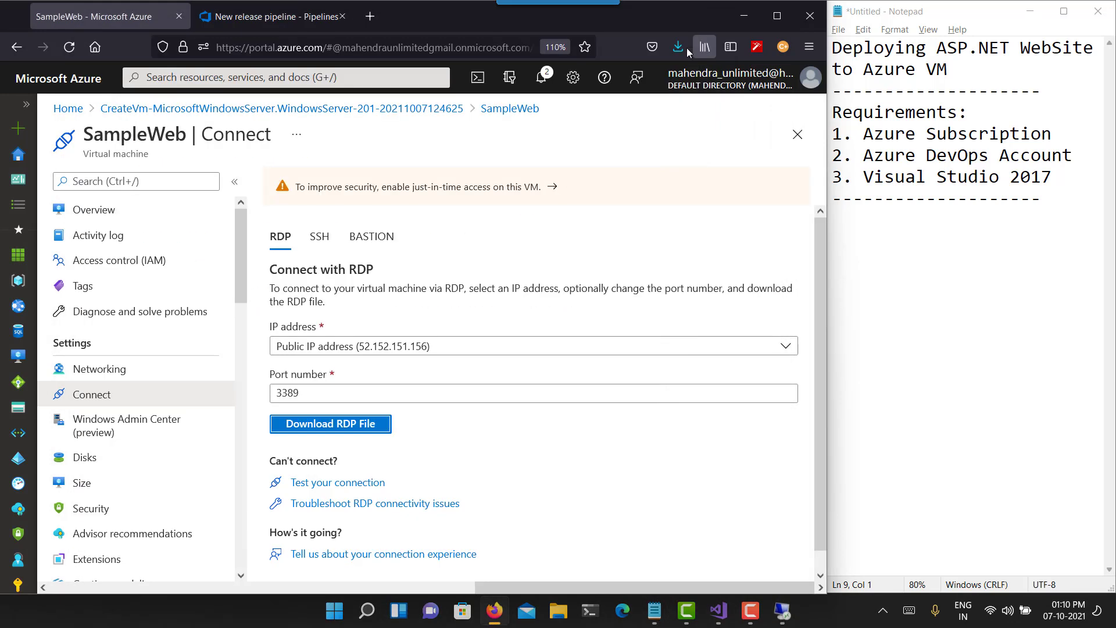
click(783, 611)
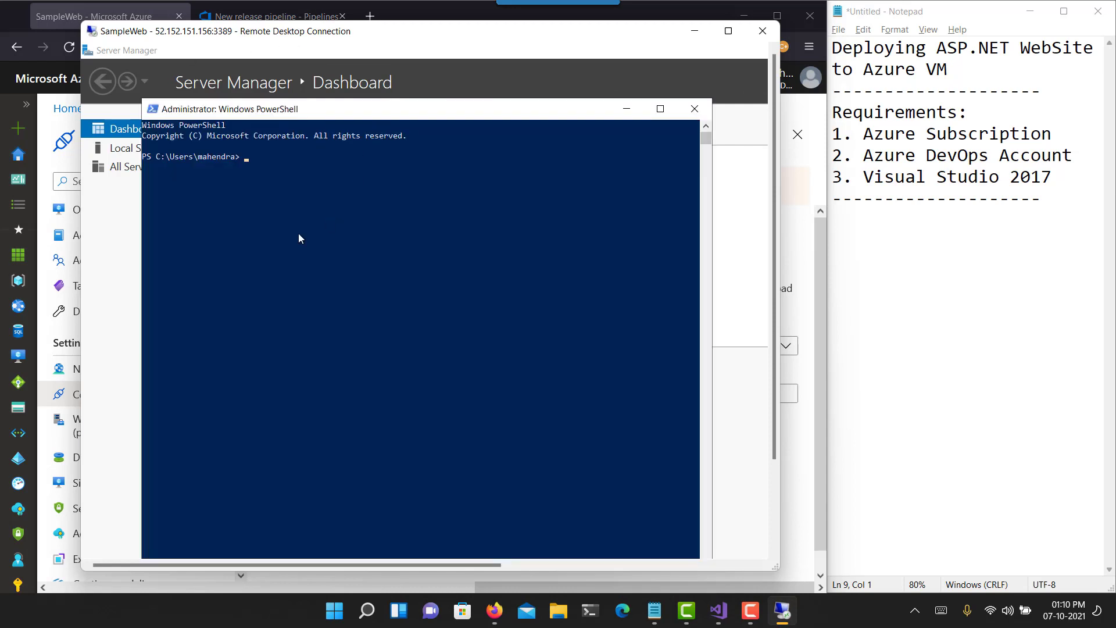
Paste the registration script with its personal access token into the VM's PowerShell prompt and run it
click(298, 232)
right_click(311, 187)
right_click(311, 187)
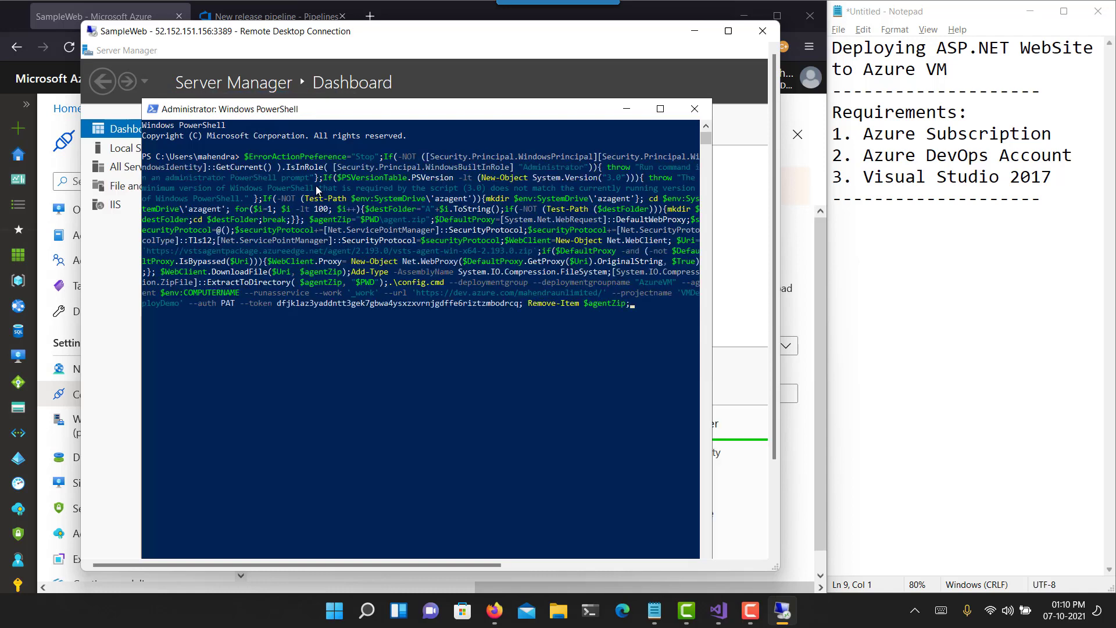
key(Return)
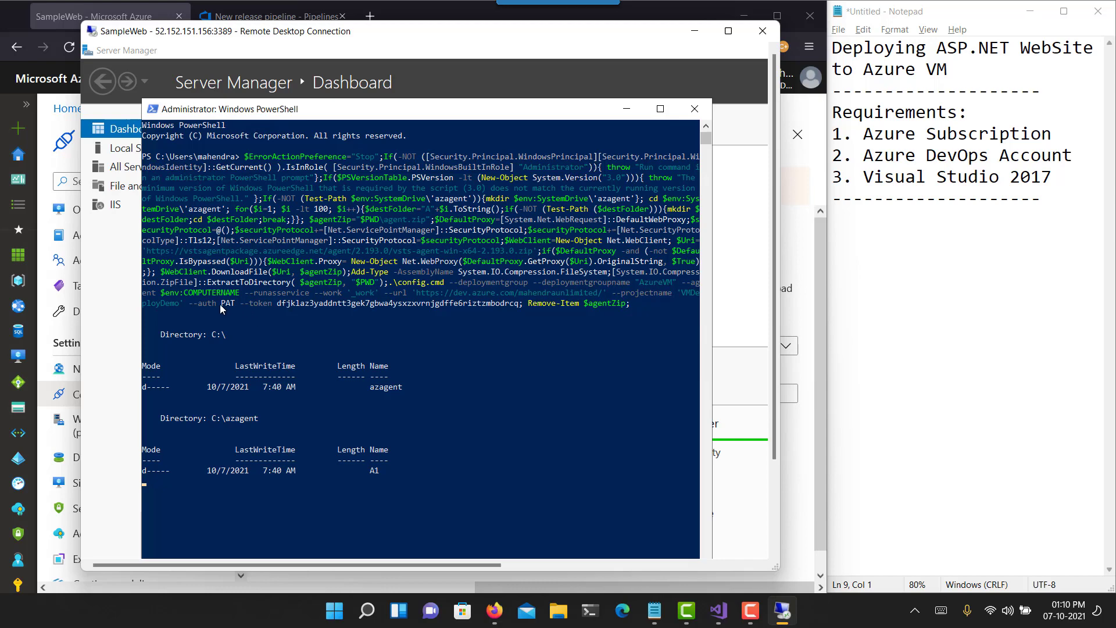
drag(220, 305, 531, 313)
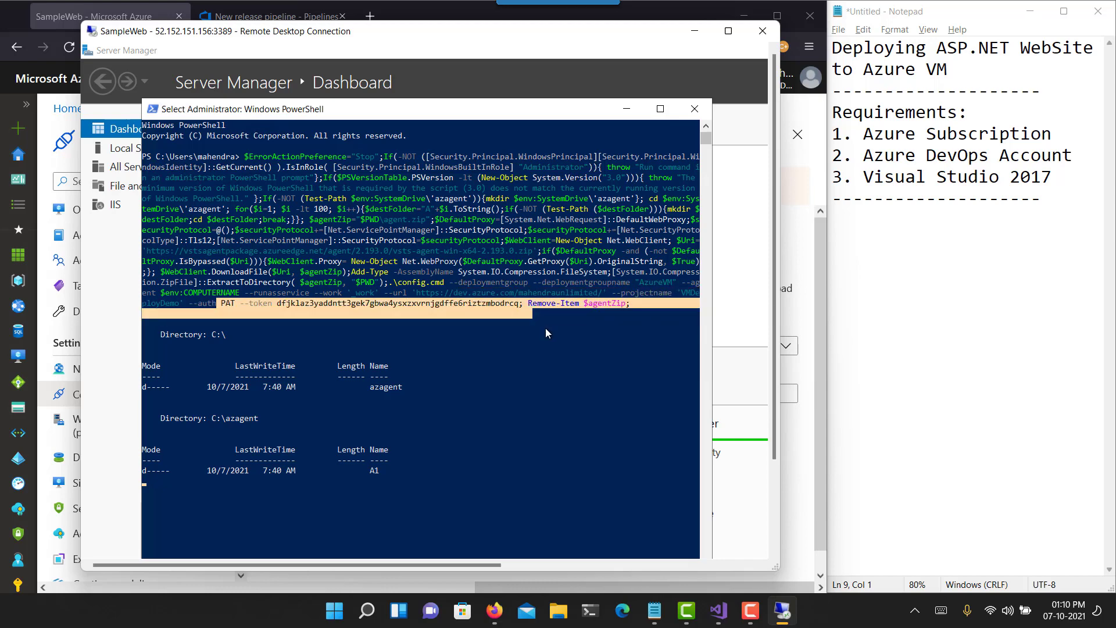
right_click(546, 329)
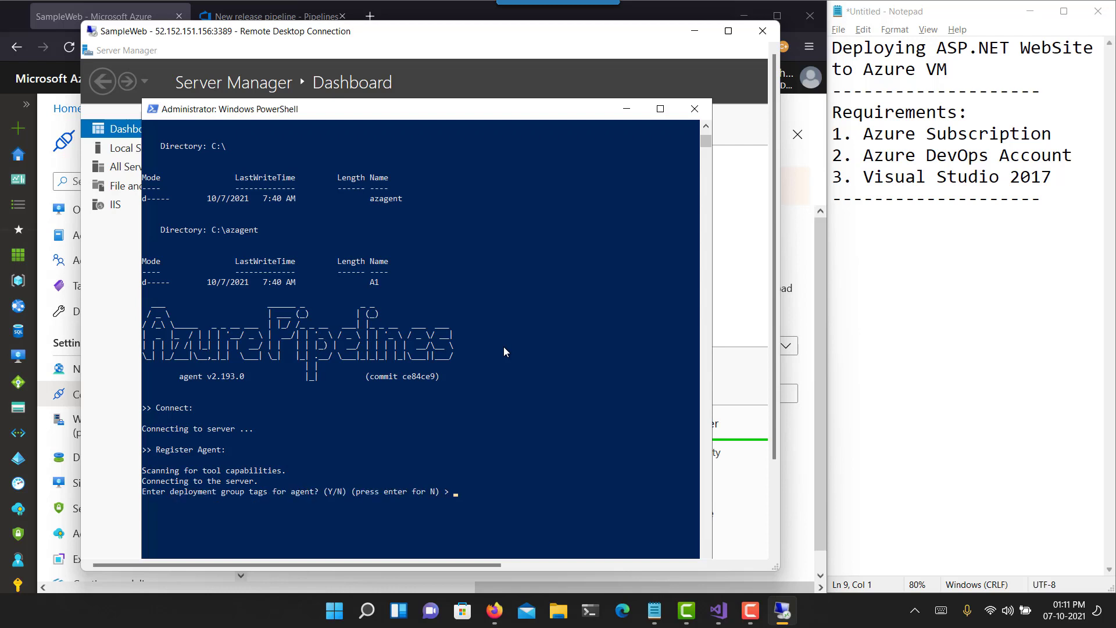
Skip deployment group tags for the agent and accept the default NT AUTHORITY\SYSTEM service account
key(Return)
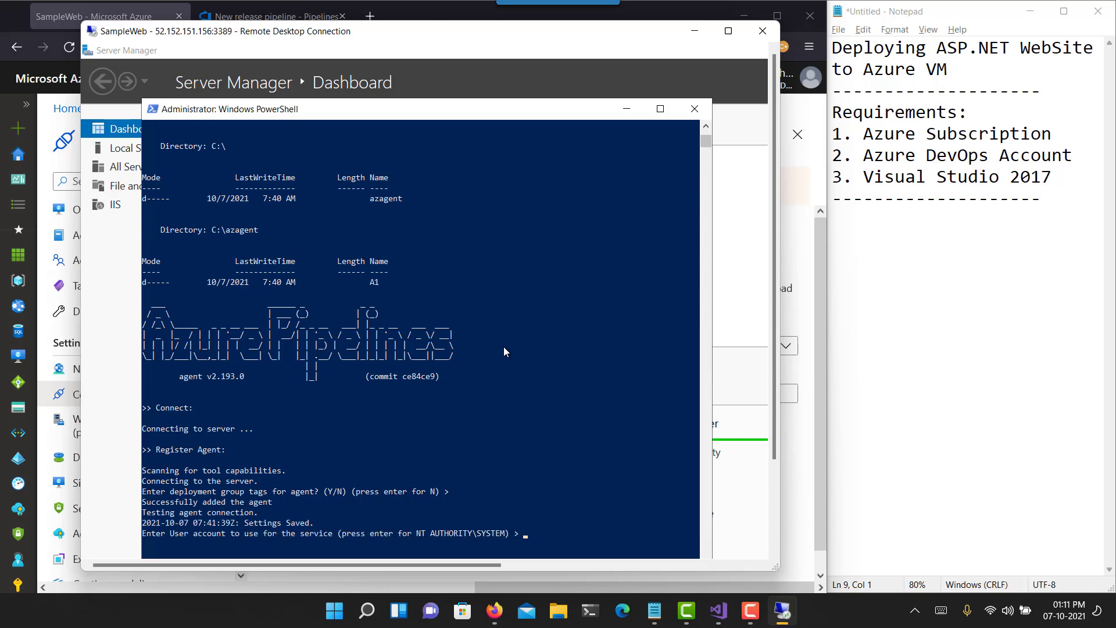
key(Return)
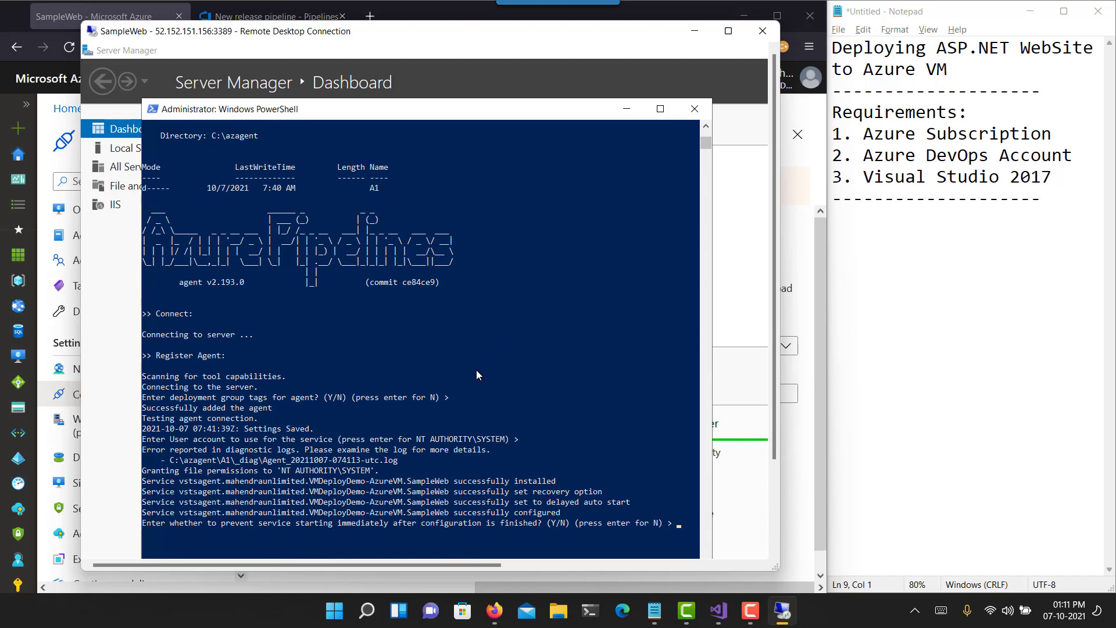
Accept the default so the agent service starts immediately after configuration, and minimize the SampleWeb remote session
scroll(477, 375, up, 2)
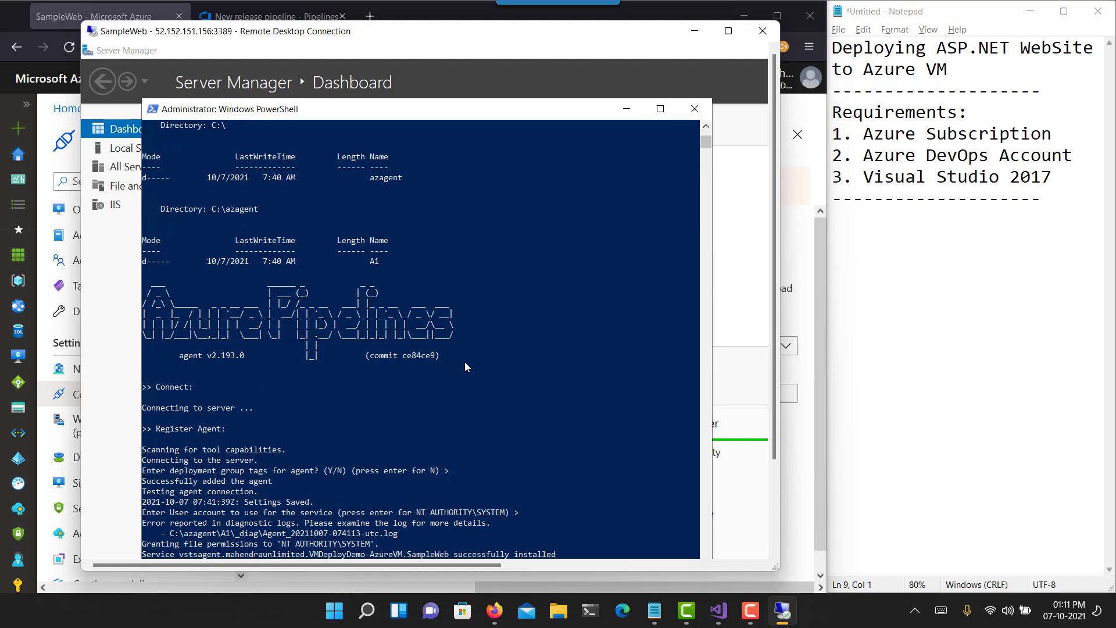
key(Return)
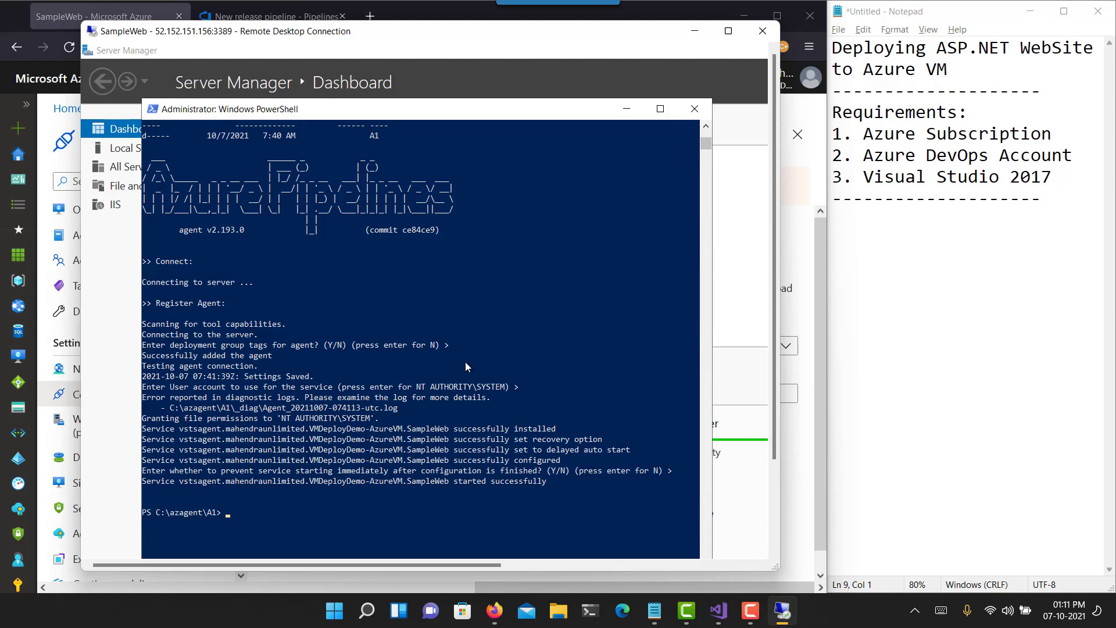
click(692, 31)
In the release pipeline, set the IIS Deployment job's deployment group to AzureVM and allow scripts to access the OAuth token
click(284, 23)
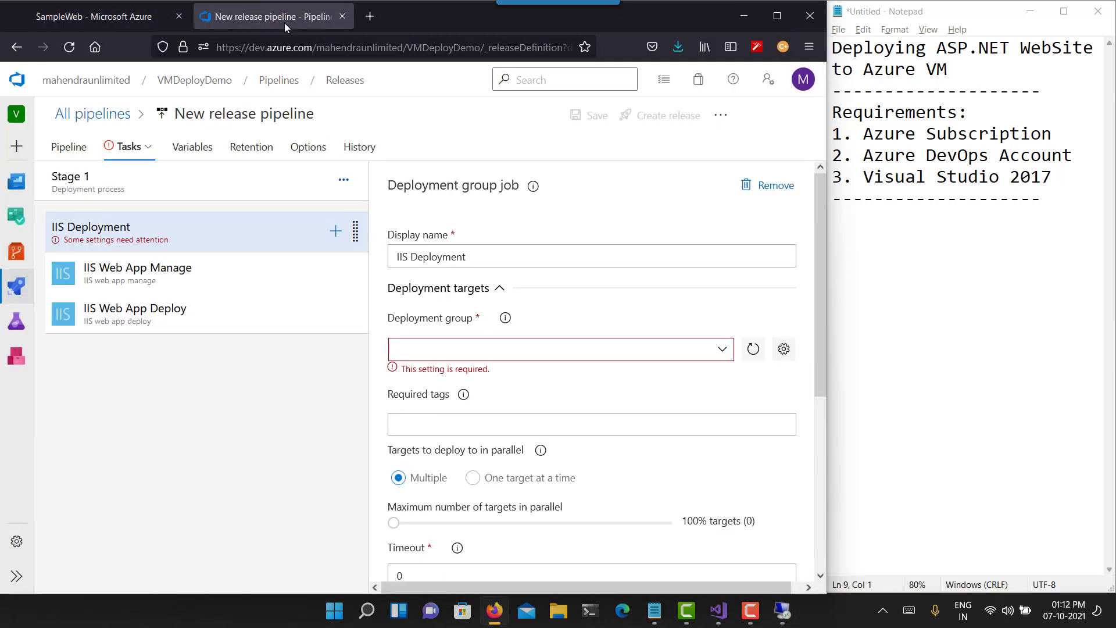
click(724, 352)
click(721, 350)
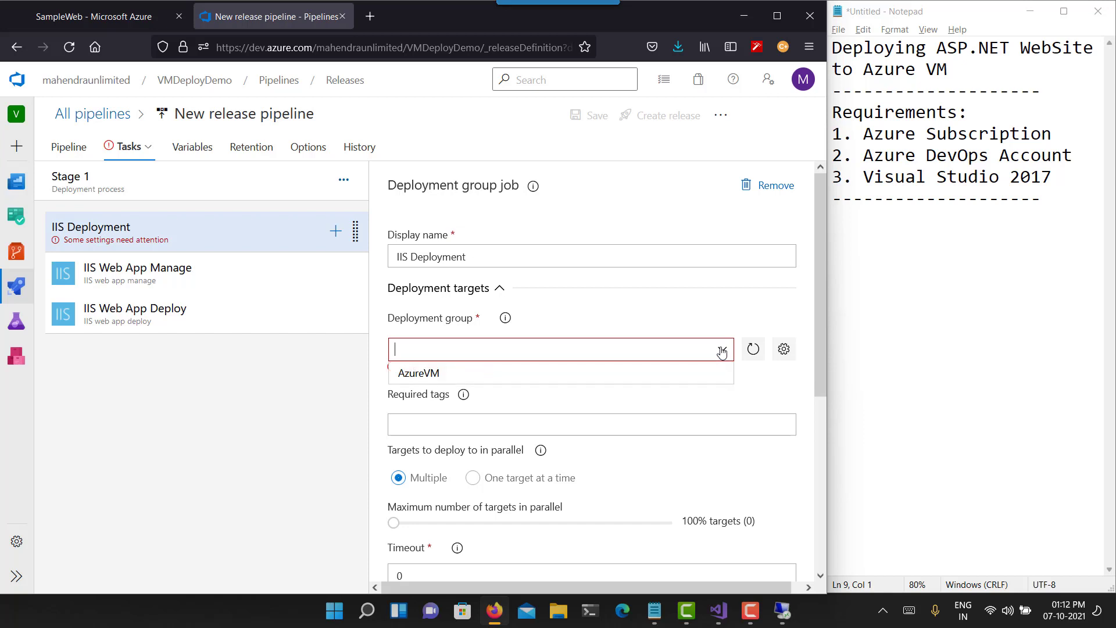
click(439, 377)
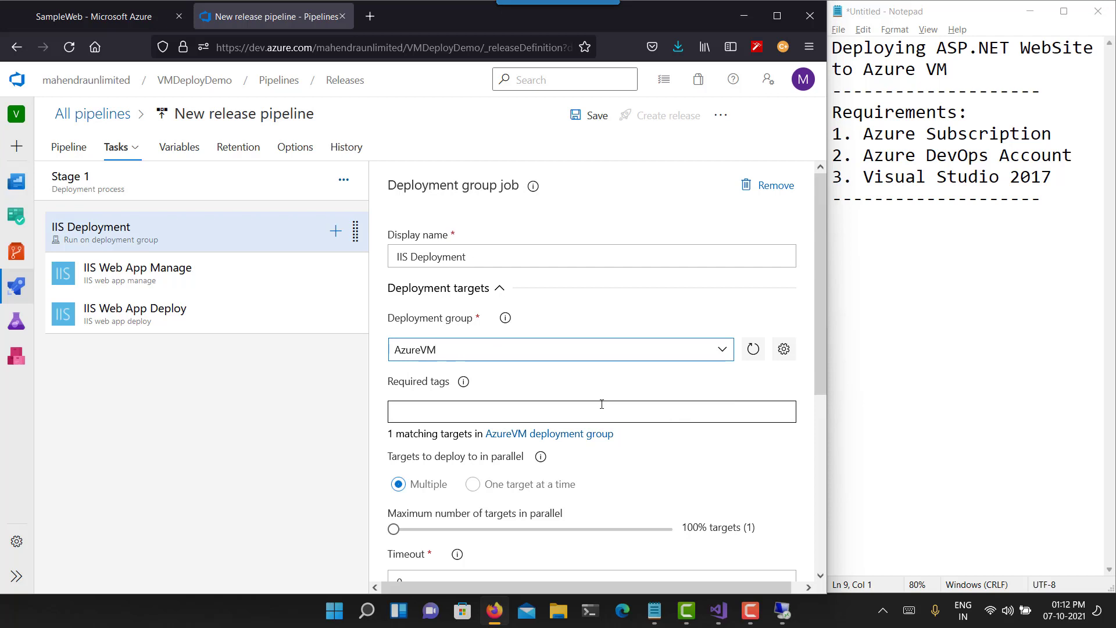
scroll(602, 404, down, 4)
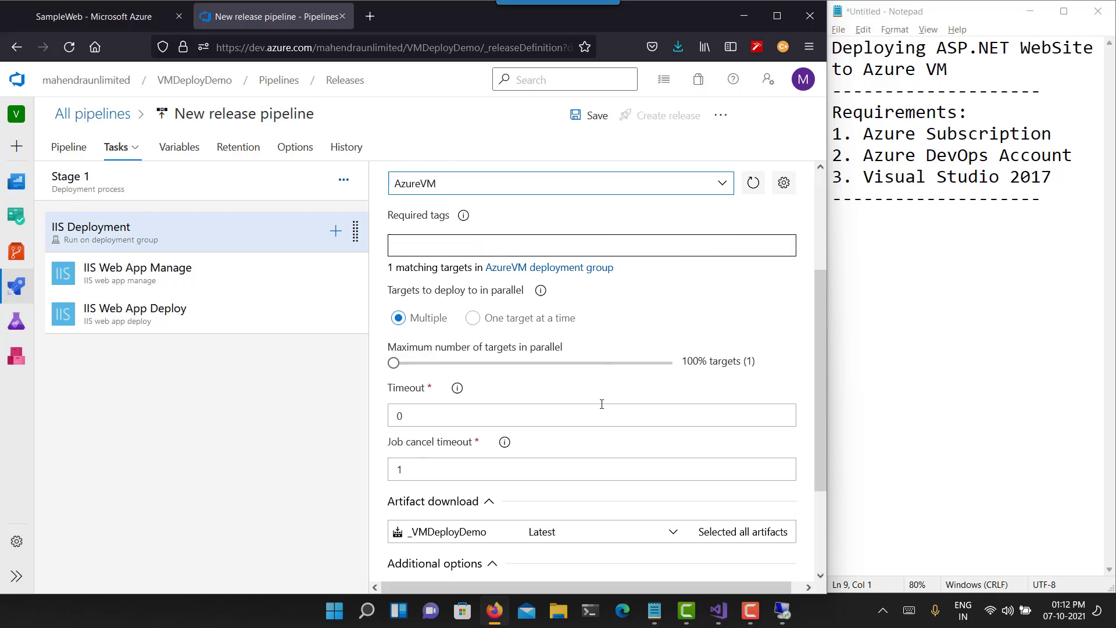
scroll(477, 443, down, 1)
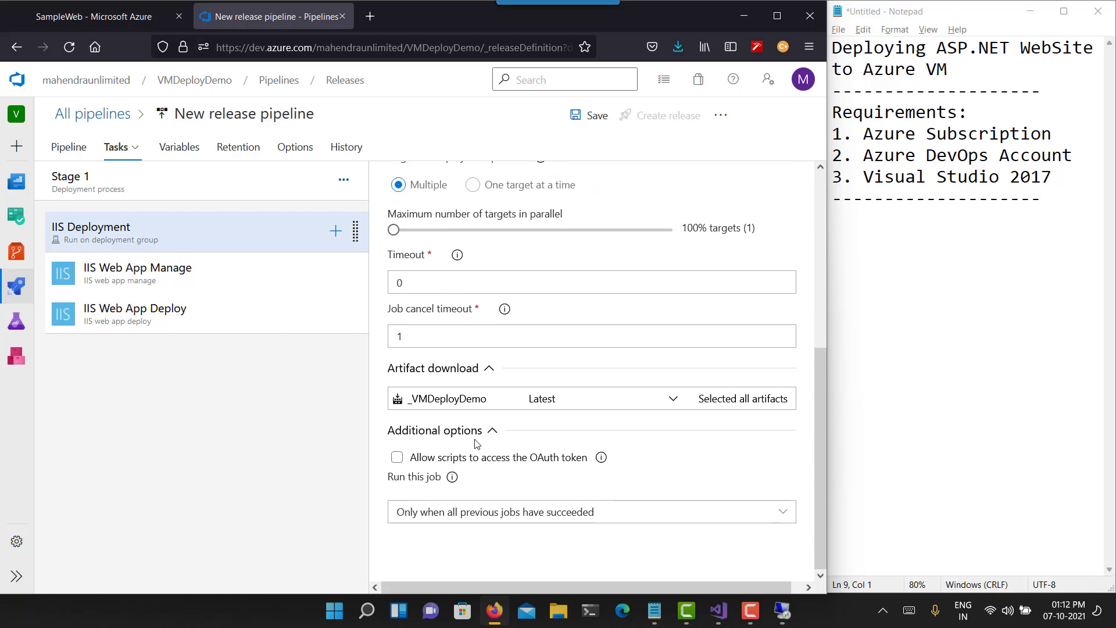
click(482, 462)
Try Windows Authentication for the physical path in the IIS Web App Manage task and restore Application User (Pass-through)
click(212, 294)
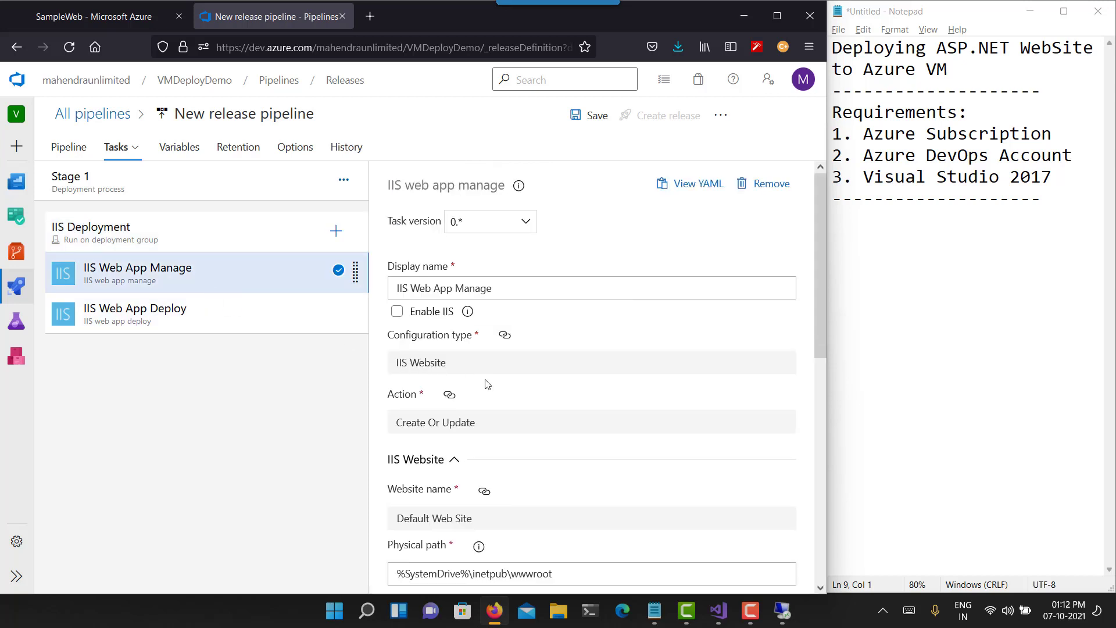
scroll(457, 419, down, 3)
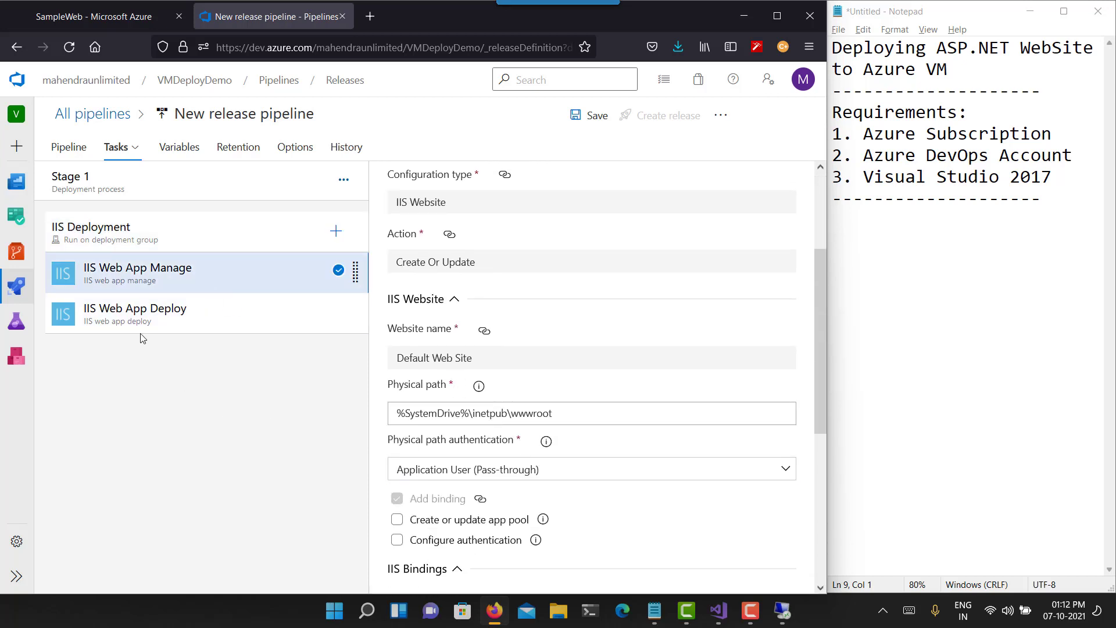
click(550, 476)
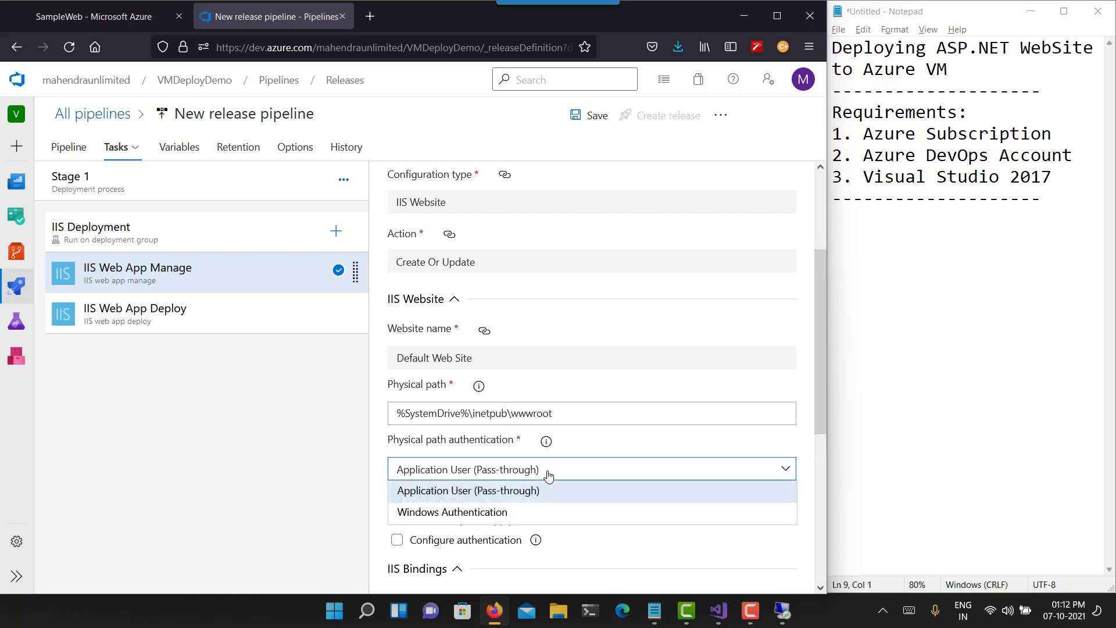
click(521, 513)
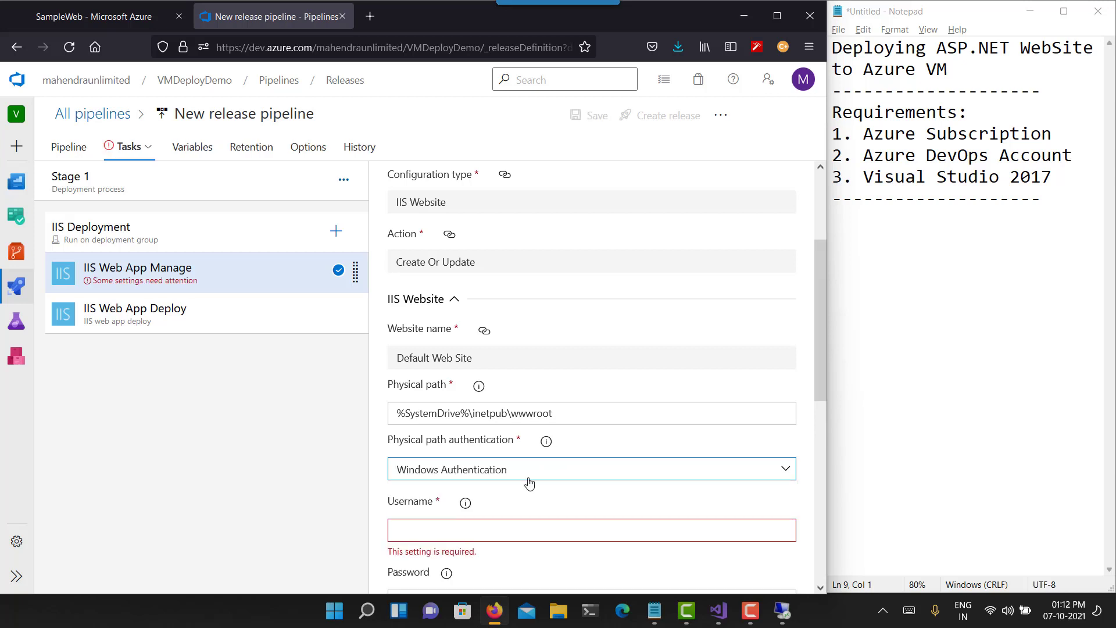
click(525, 470)
click(509, 492)
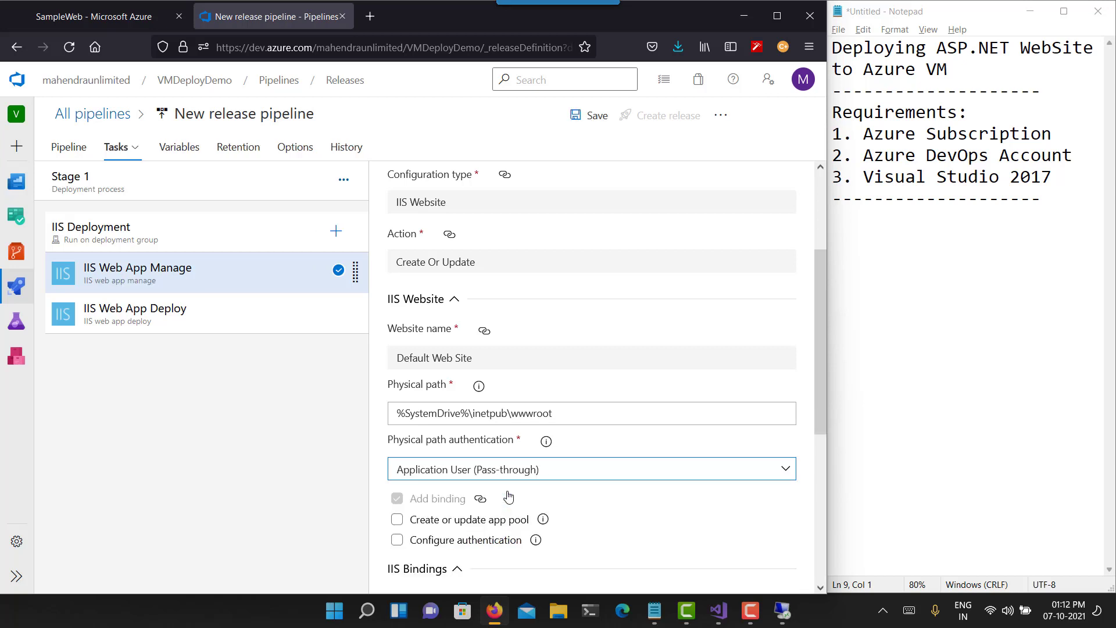
Review the IIS Web App Manage task's website, physical path, binding and advanced settings
scroll(578, 506, down, 2)
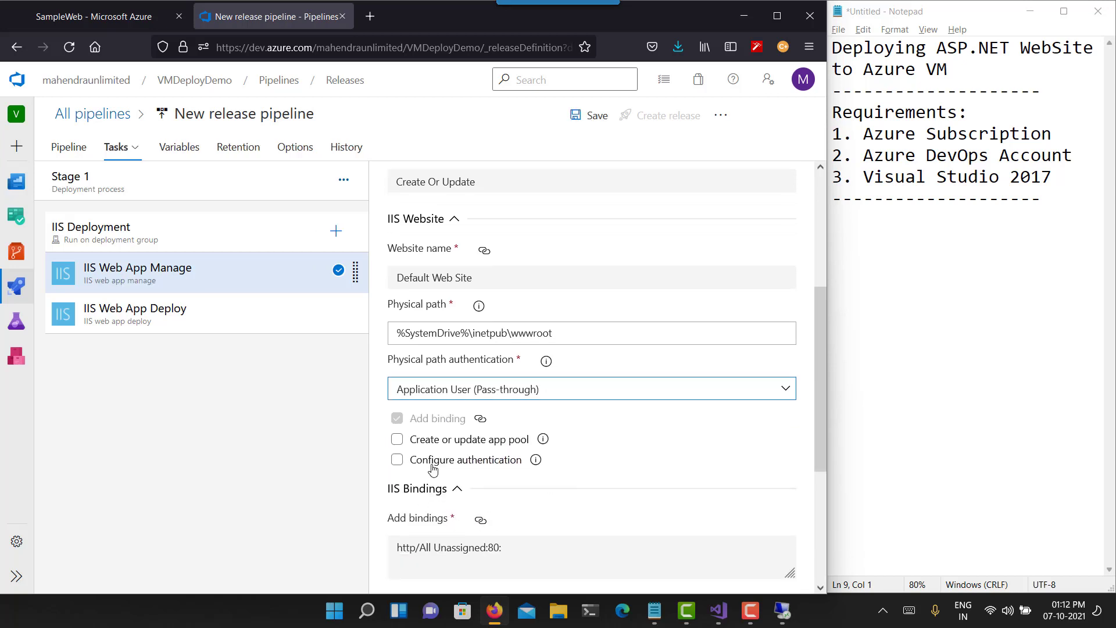
scroll(554, 464, down, 2)
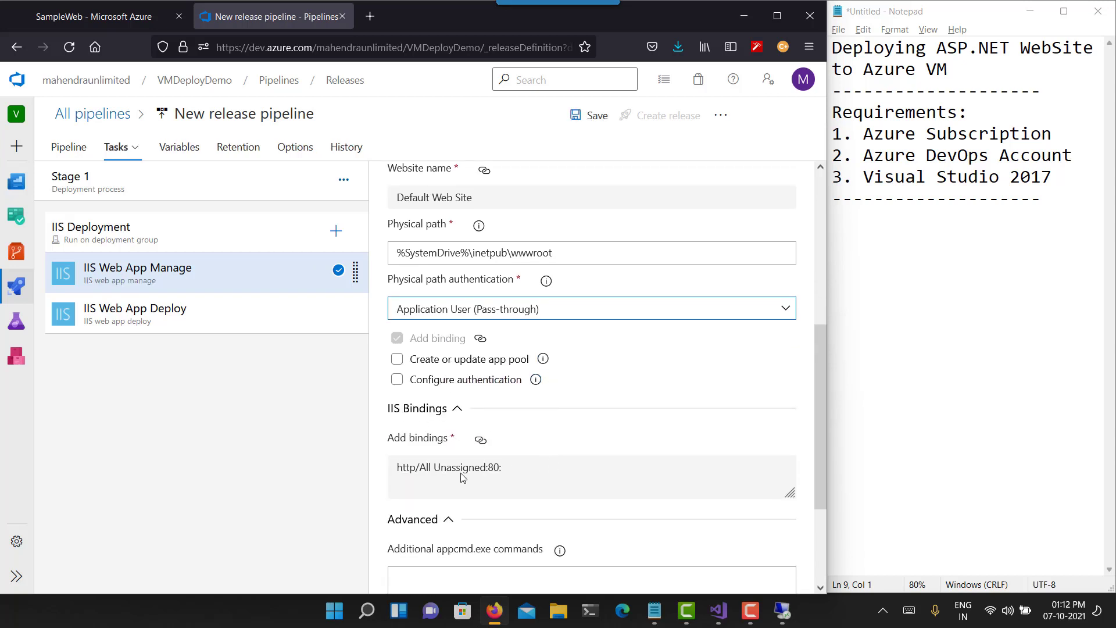
scroll(558, 454, down, 4)
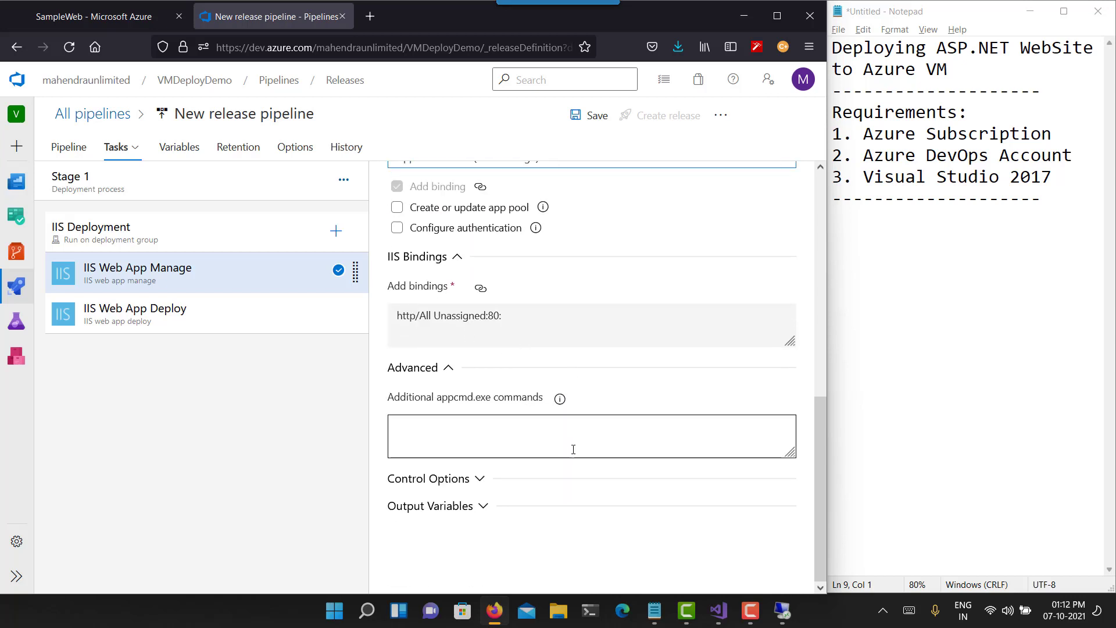
scroll(573, 448, up, 4)
scroll(574, 450, up, 6)
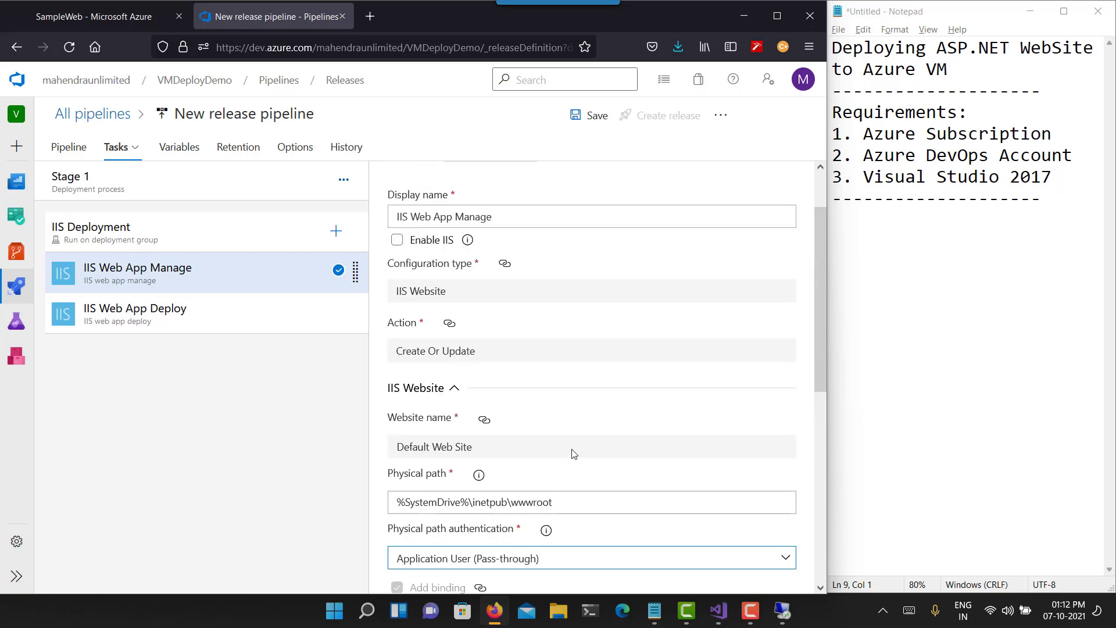
scroll(574, 454, down, 2)
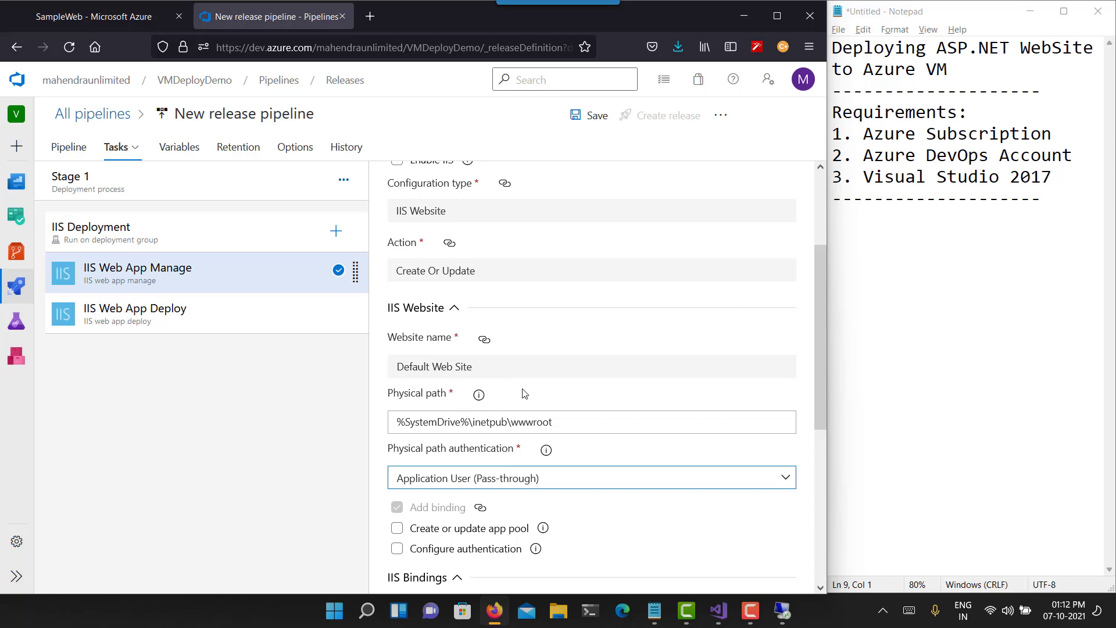
scroll(511, 349, up, 4)
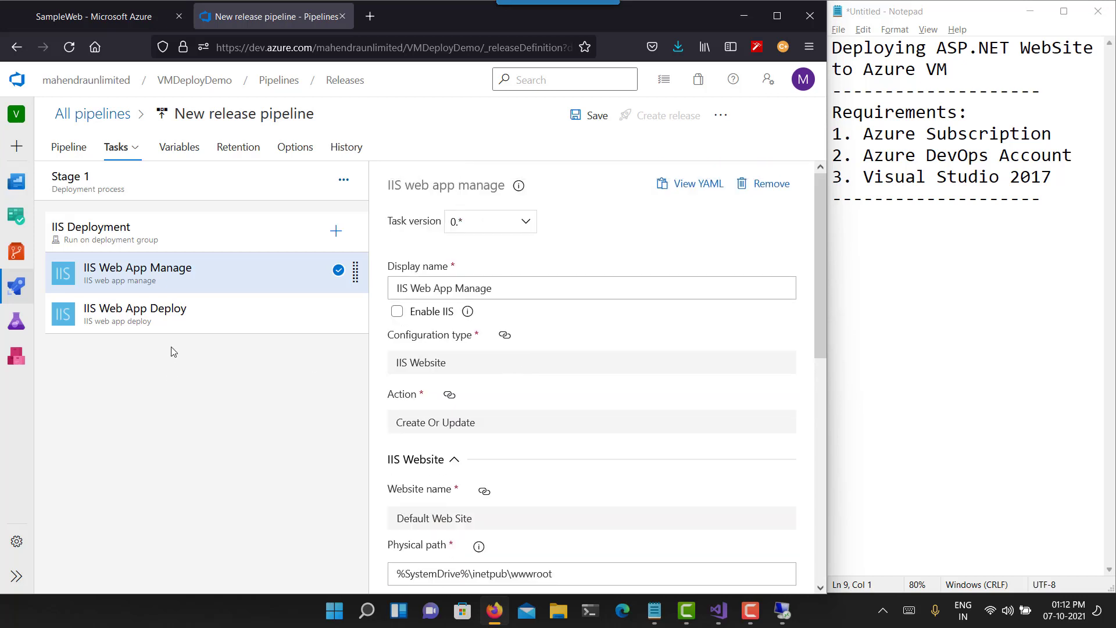
Review the IIS Web App Deploy task's package path and advanced deployment options, including the Take App Offline explanation
click(187, 317)
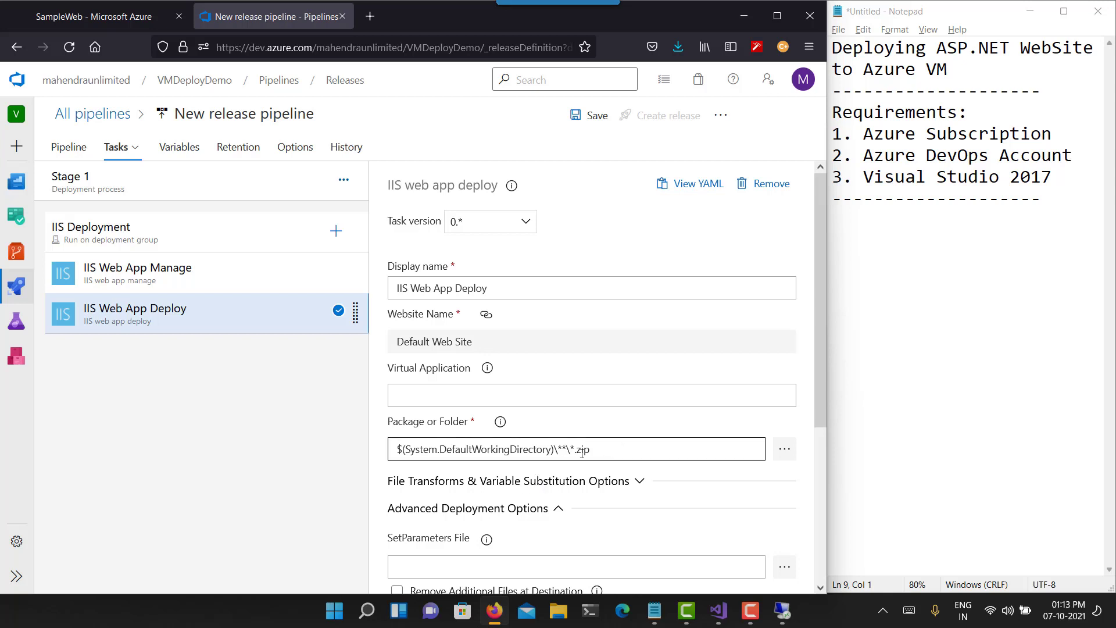
scroll(587, 457, down, 1)
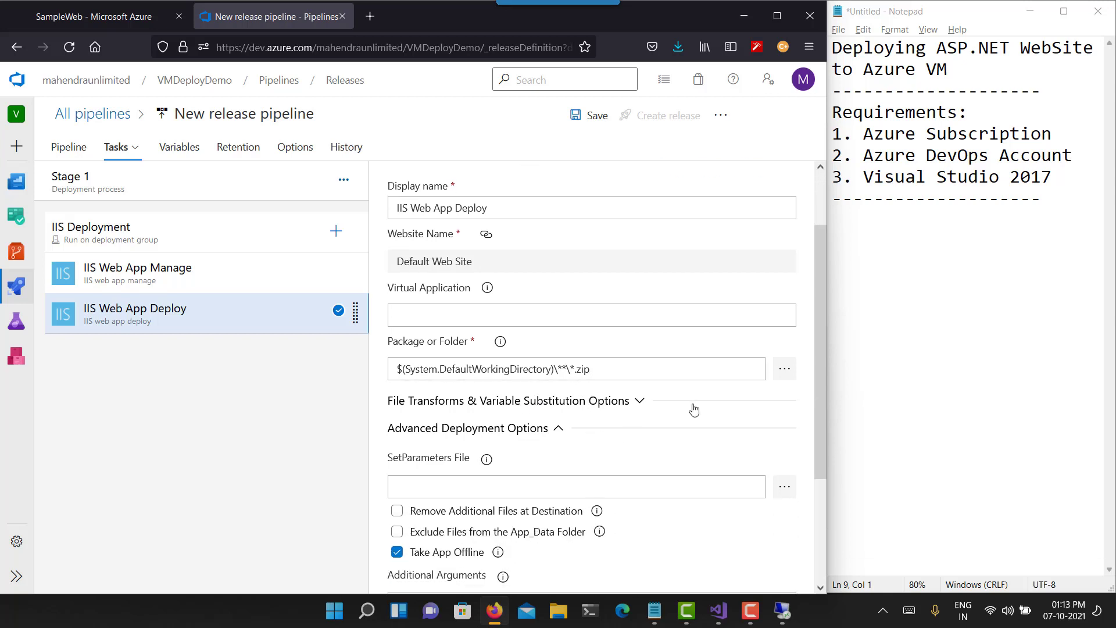
scroll(489, 515, down, 2)
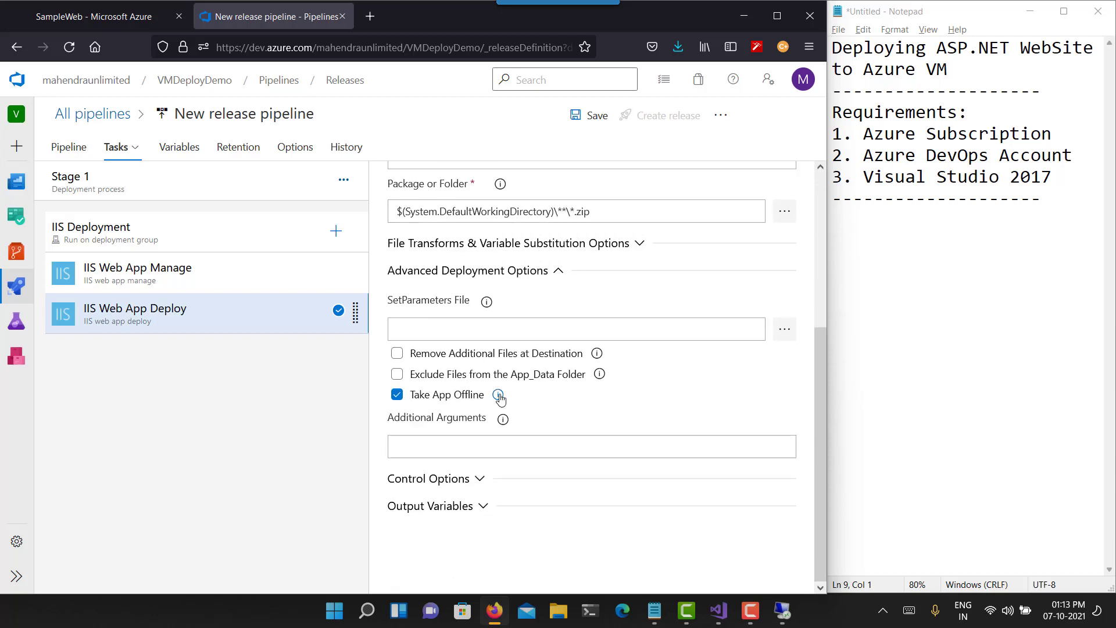
mouse_move(499, 397)
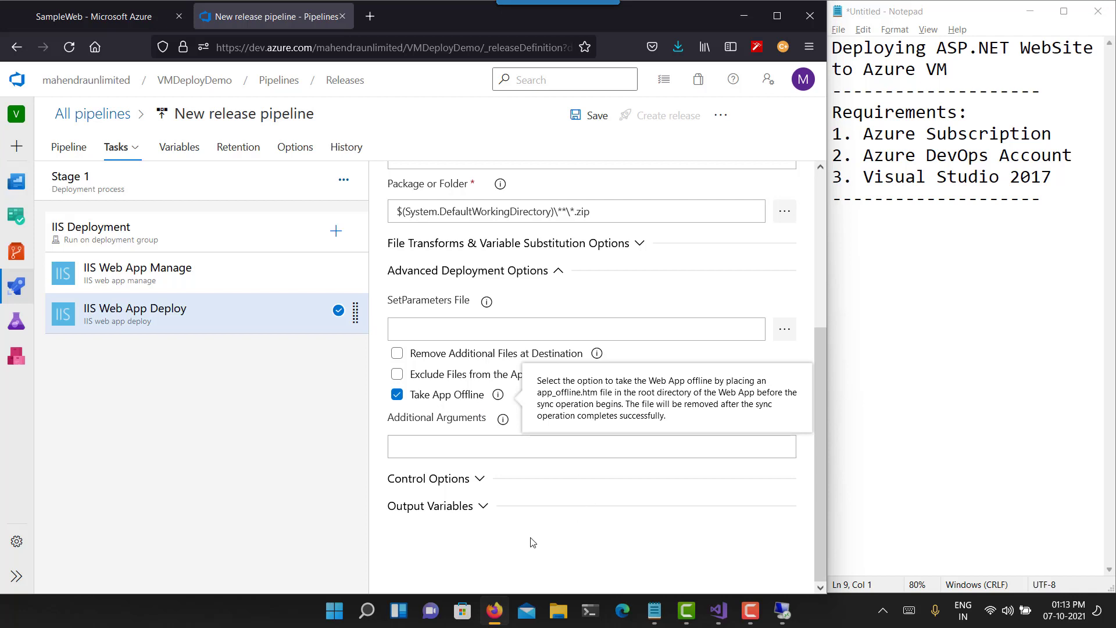
scroll(546, 531, up, 2)
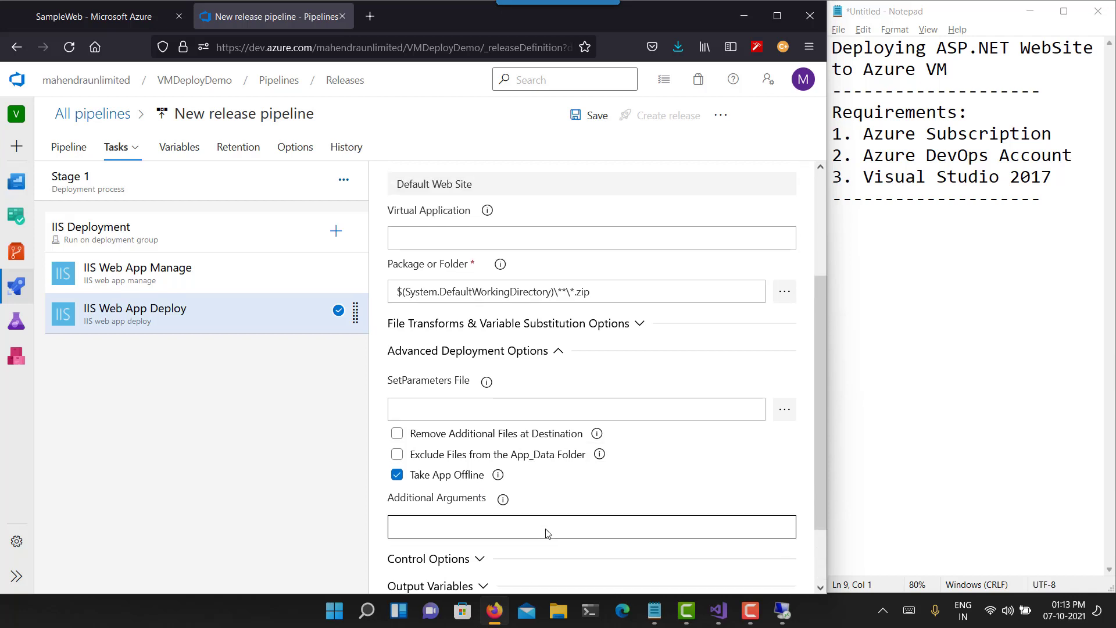
scroll(505, 459, down, 2)
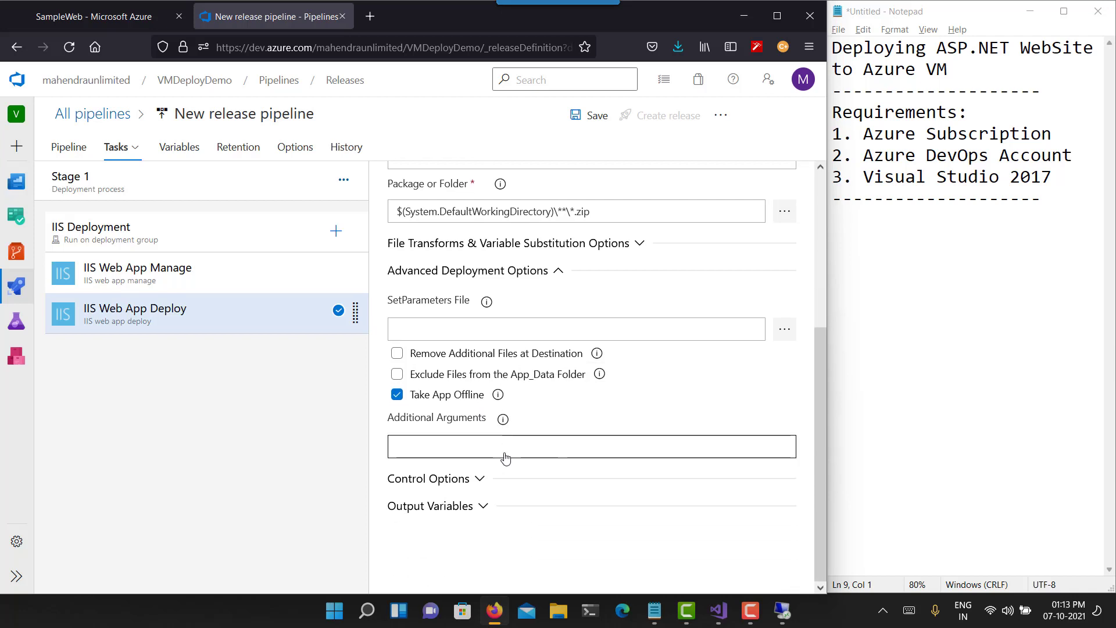
scroll(505, 453, up, 6)
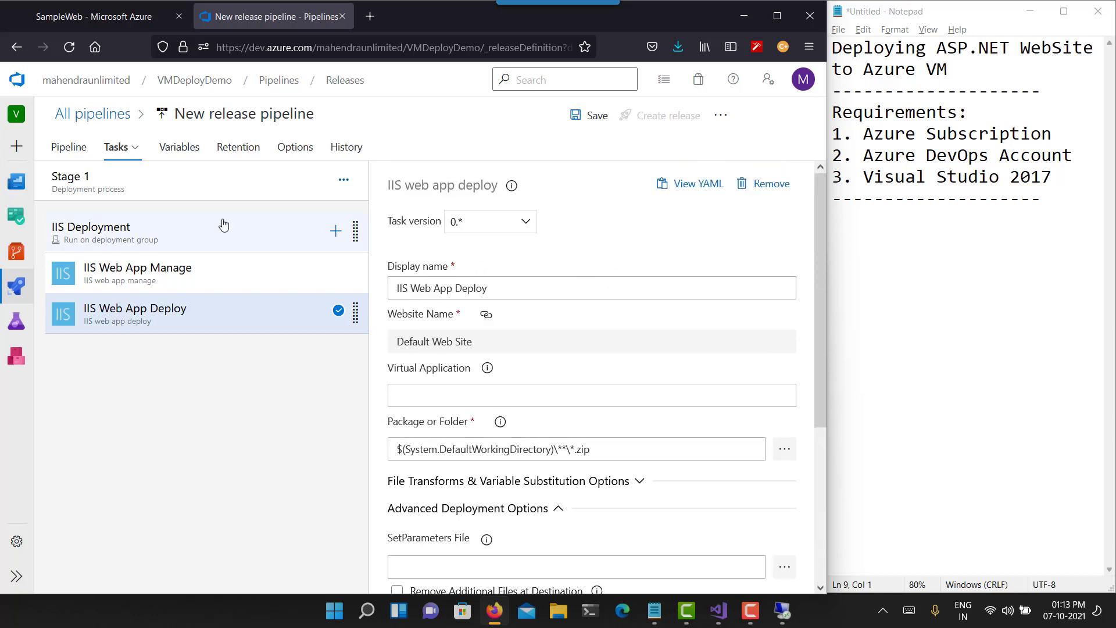
Save the release pipeline in the root folder and create a release with _VMDeployDemo version 20211007.1
click(587, 115)
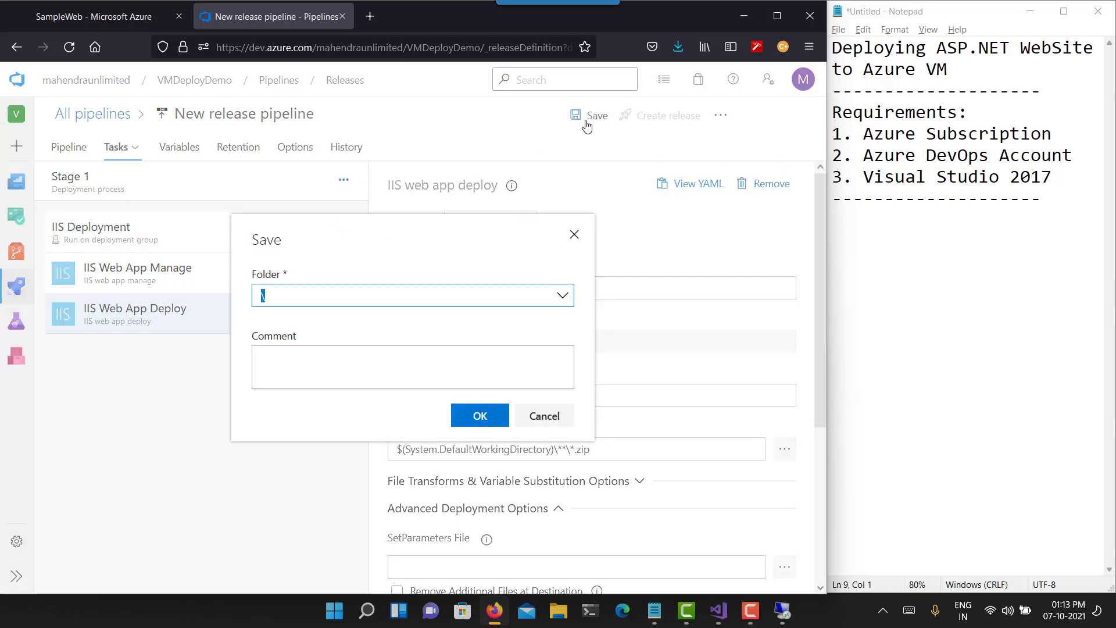
click(481, 416)
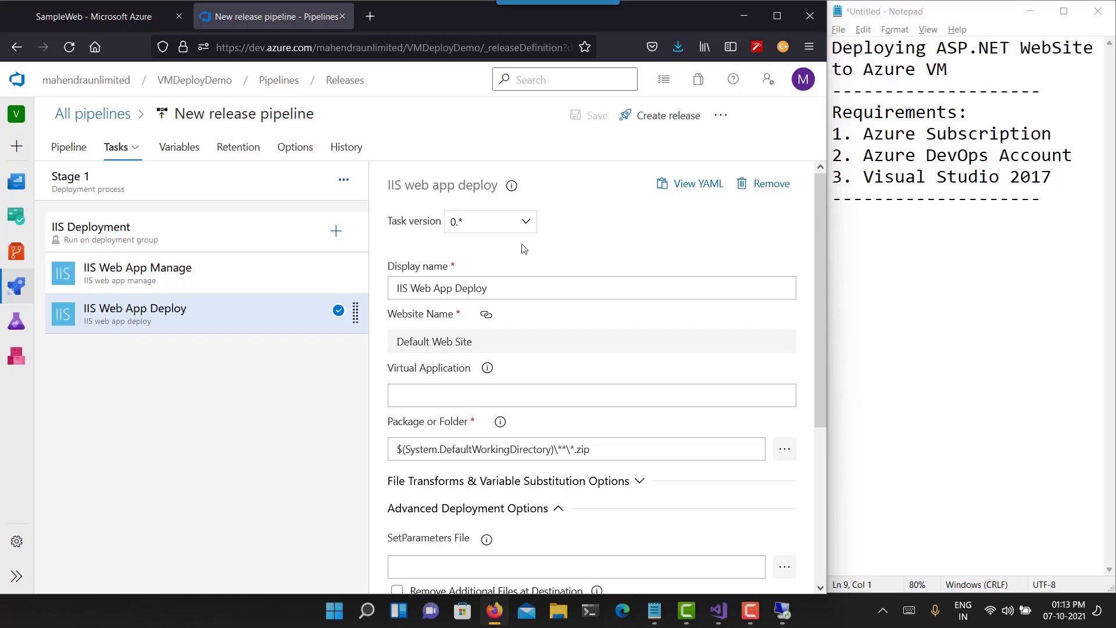
click(651, 125)
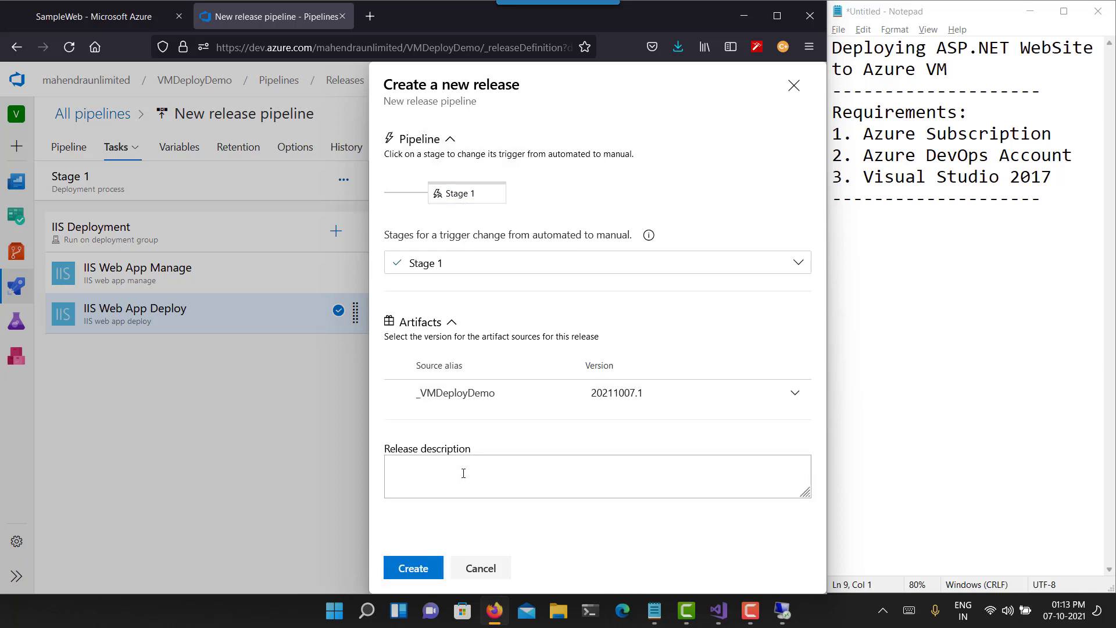
click(443, 575)
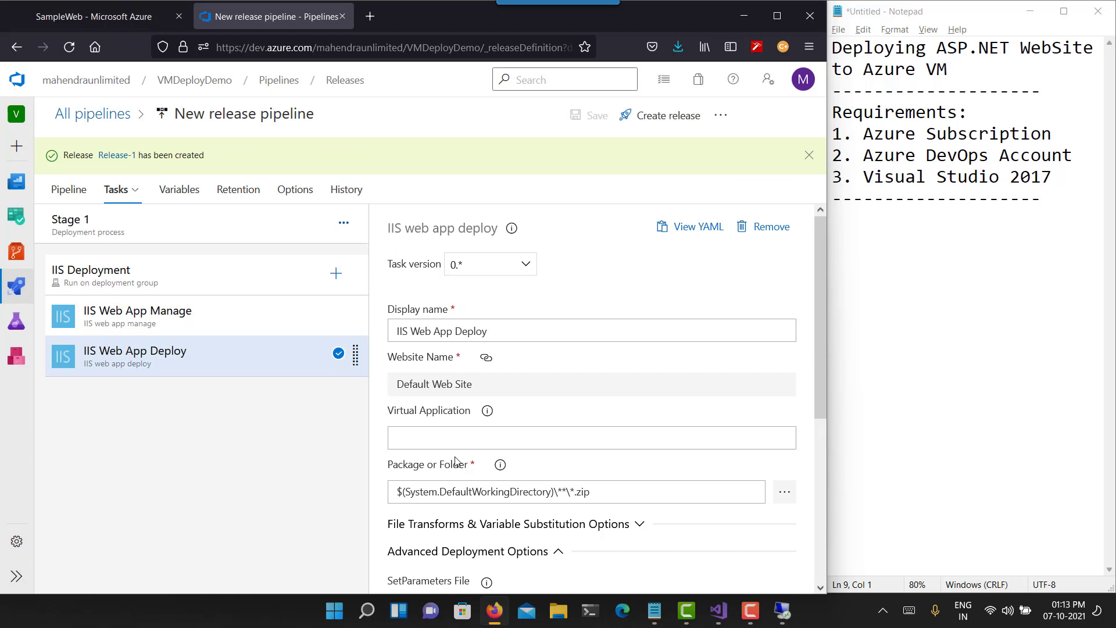
Deploy Release-1 to Stage 1 and open the stage's deployment logs
click(121, 155)
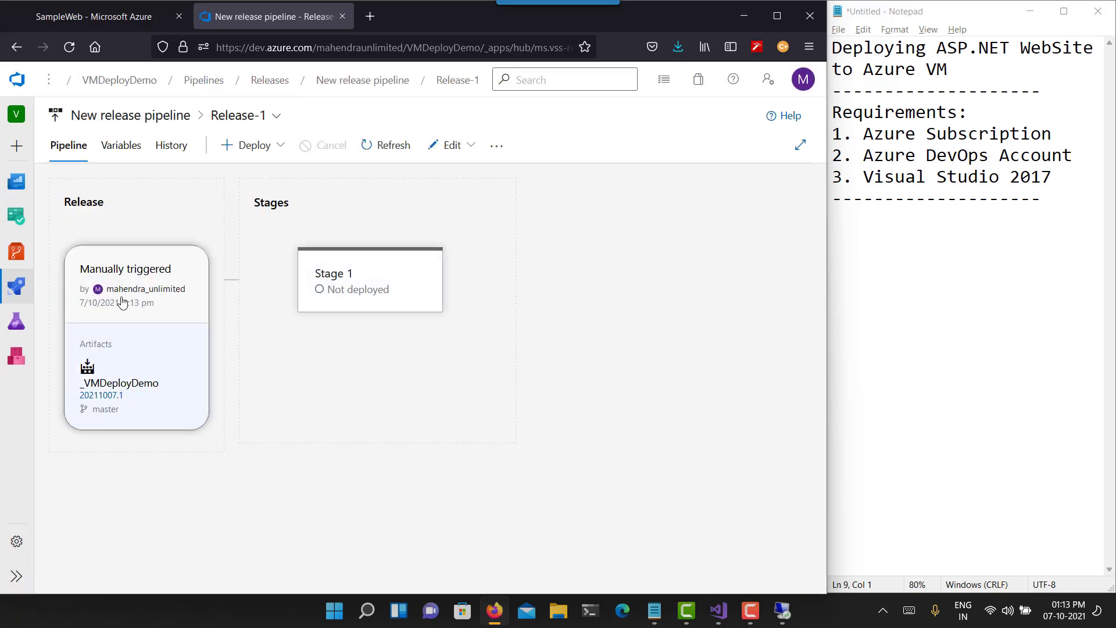
mouse_move(332, 278)
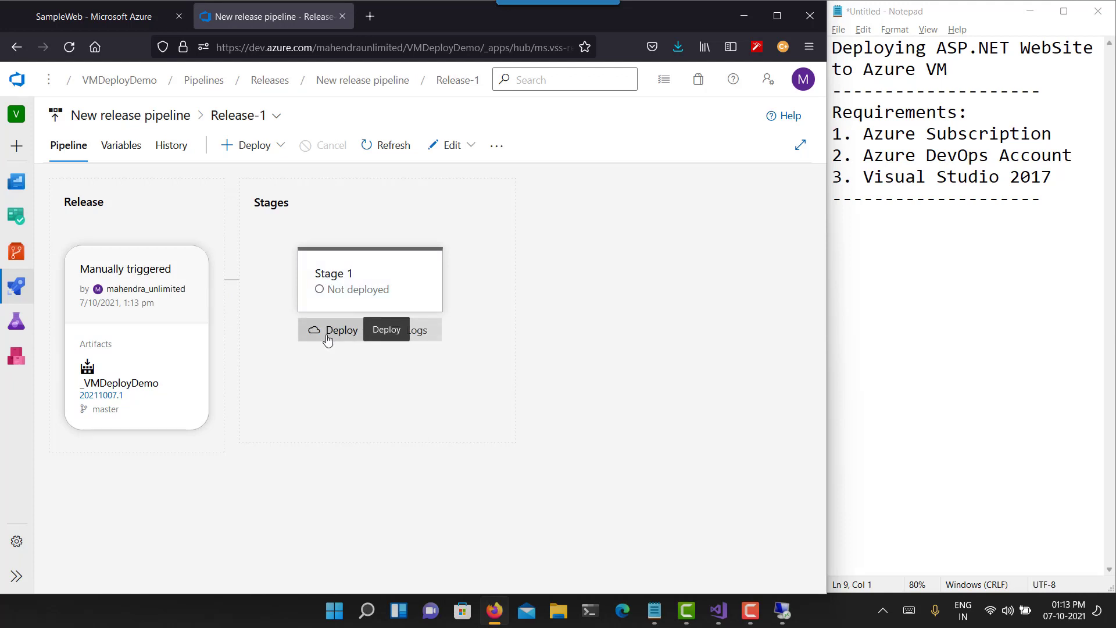
click(327, 340)
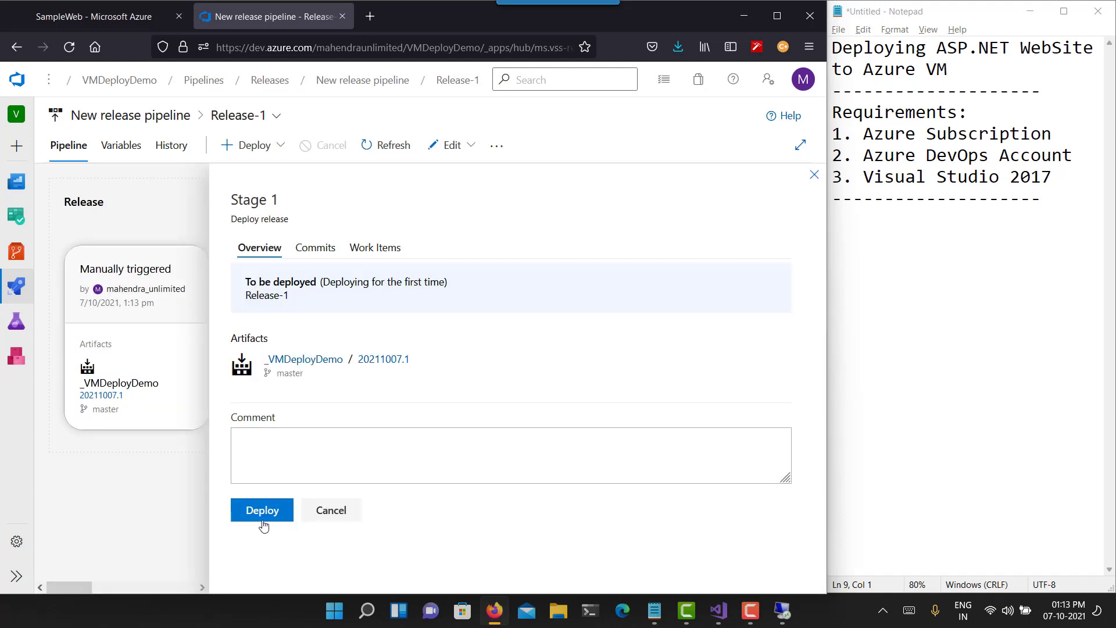
click(257, 523)
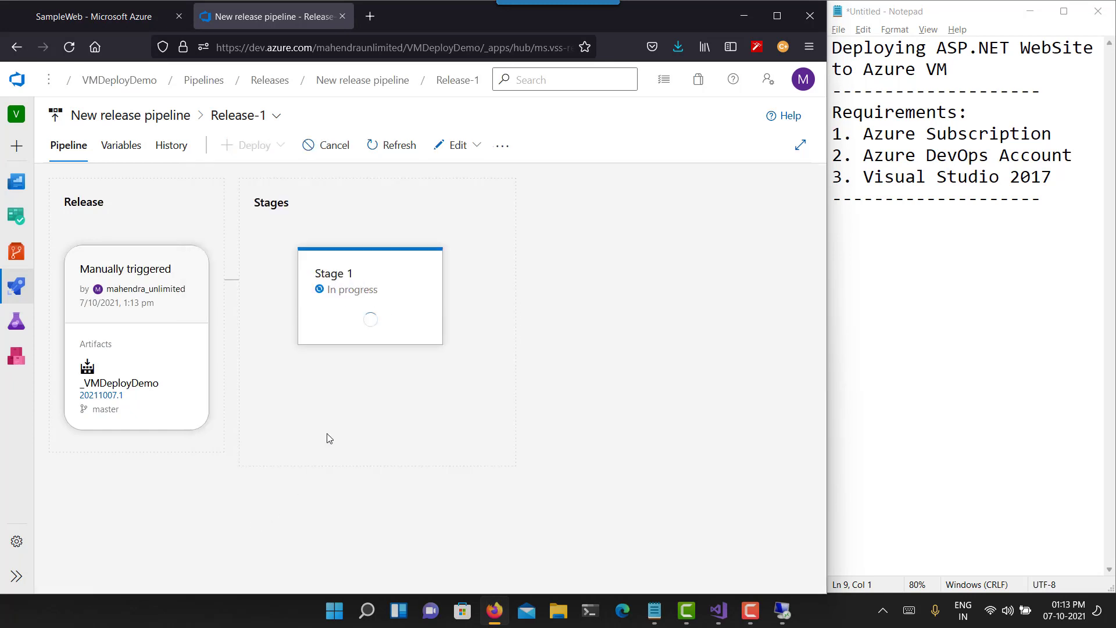
mouse_move(404, 274)
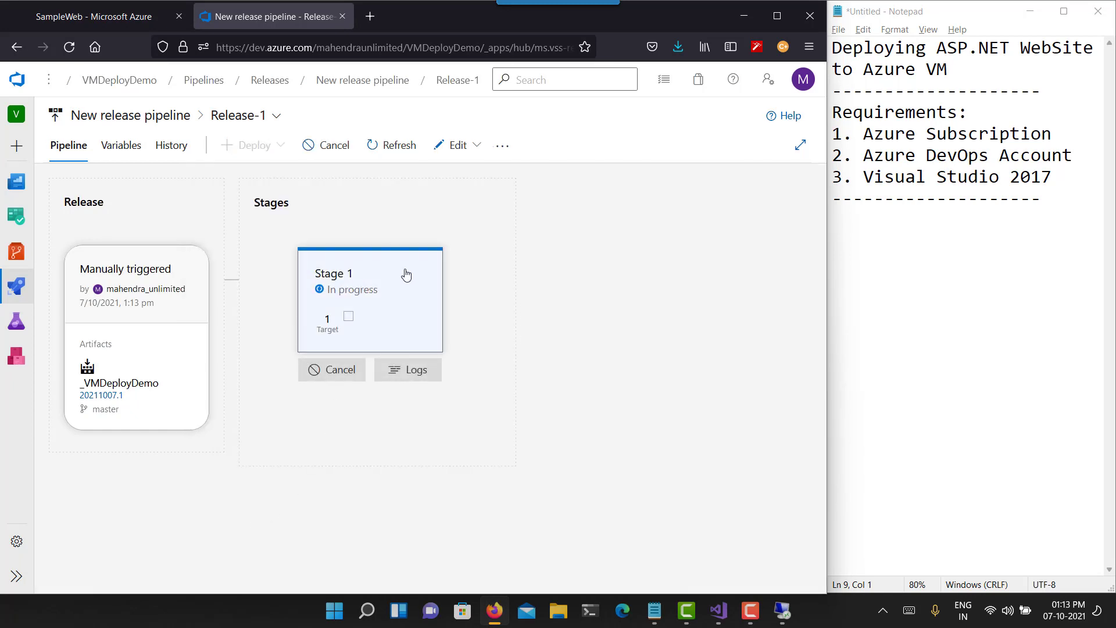
click(399, 372)
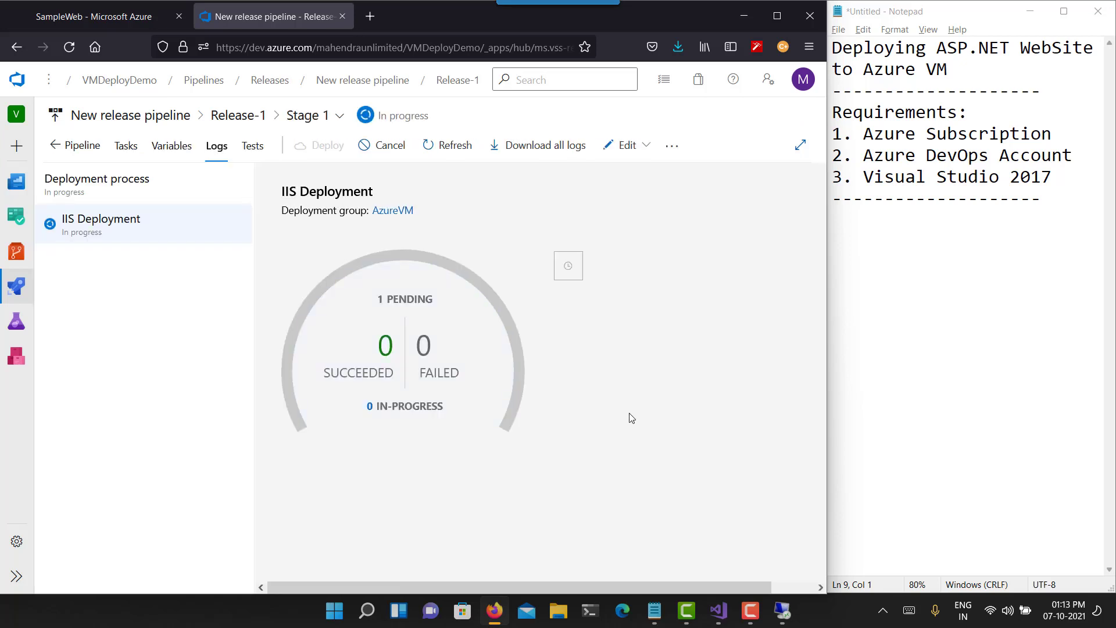
Open the SampleWeb target's IIS Deployment log, and add "Steps:" with "1. Add Project to Azure Repos (GIT)" to the Notepad notes
click(449, 339)
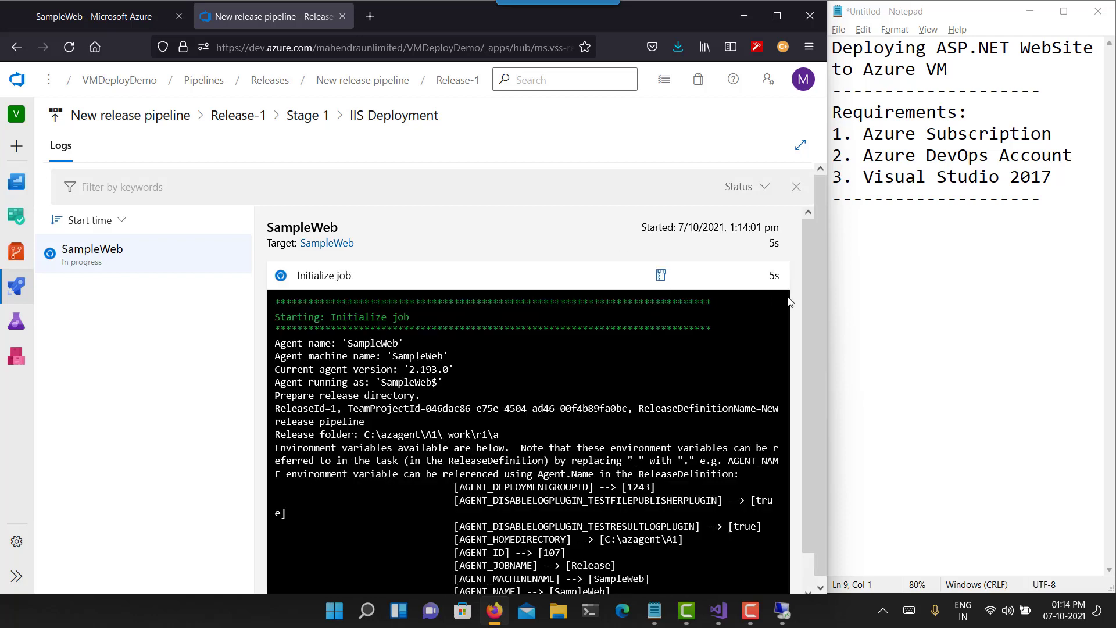
click(976, 288)
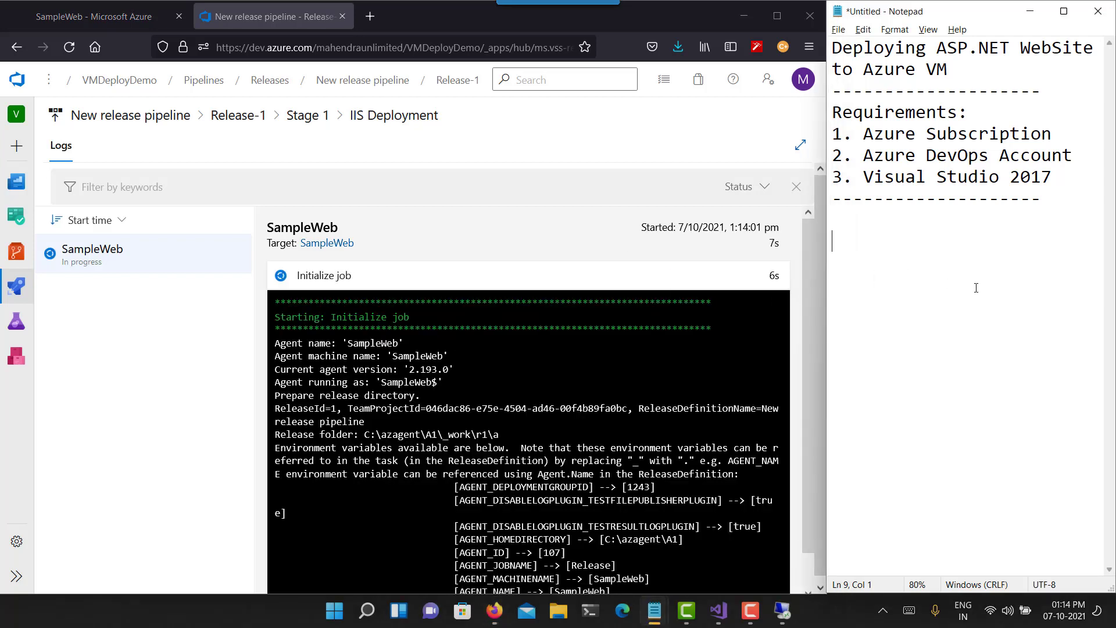
text(Steps:)
key(Return)
text(1. Add )
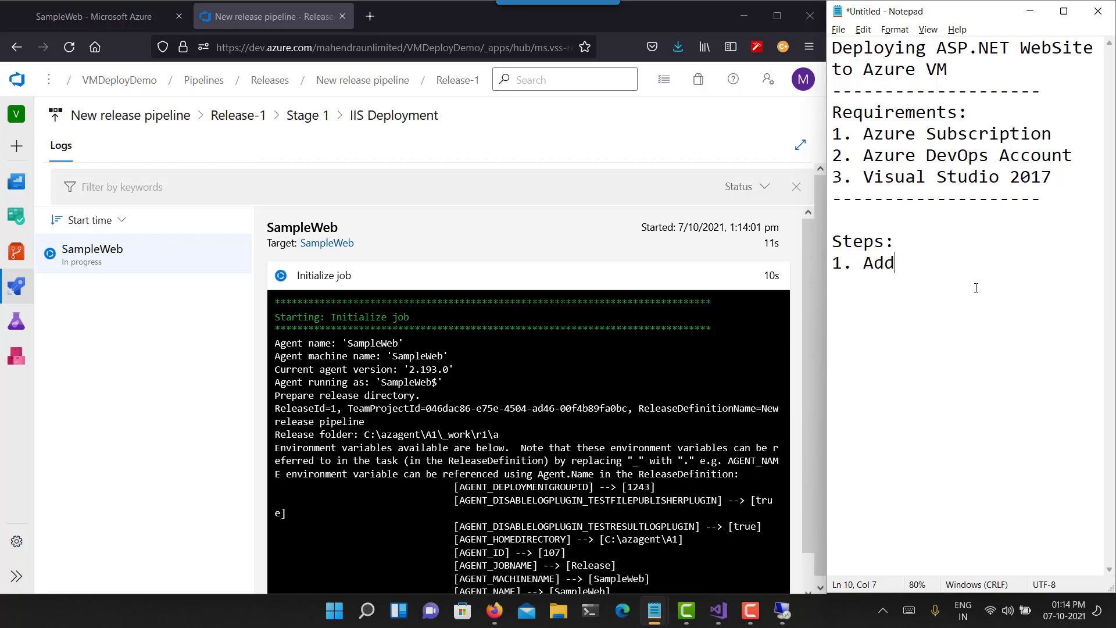
text(Project t)
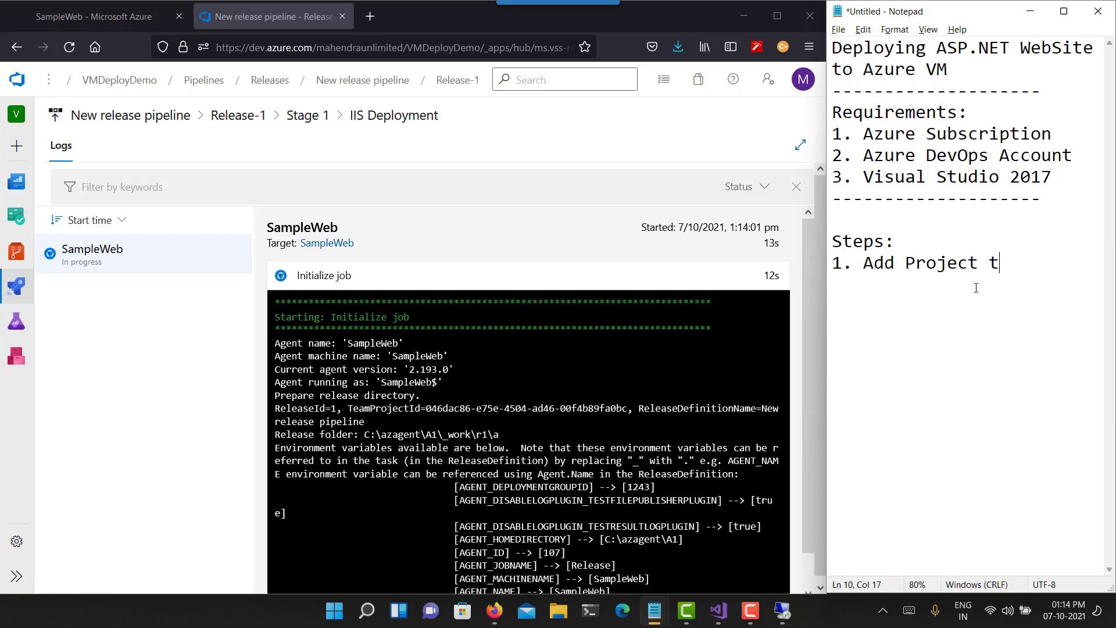
text(o Azure R)
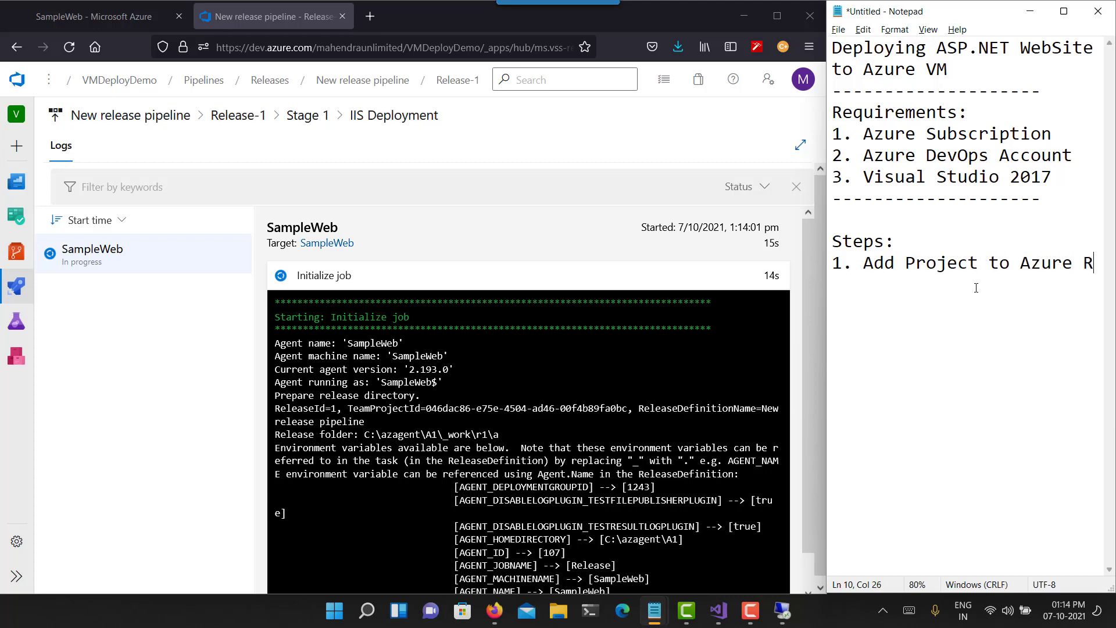
text(epos (GI)
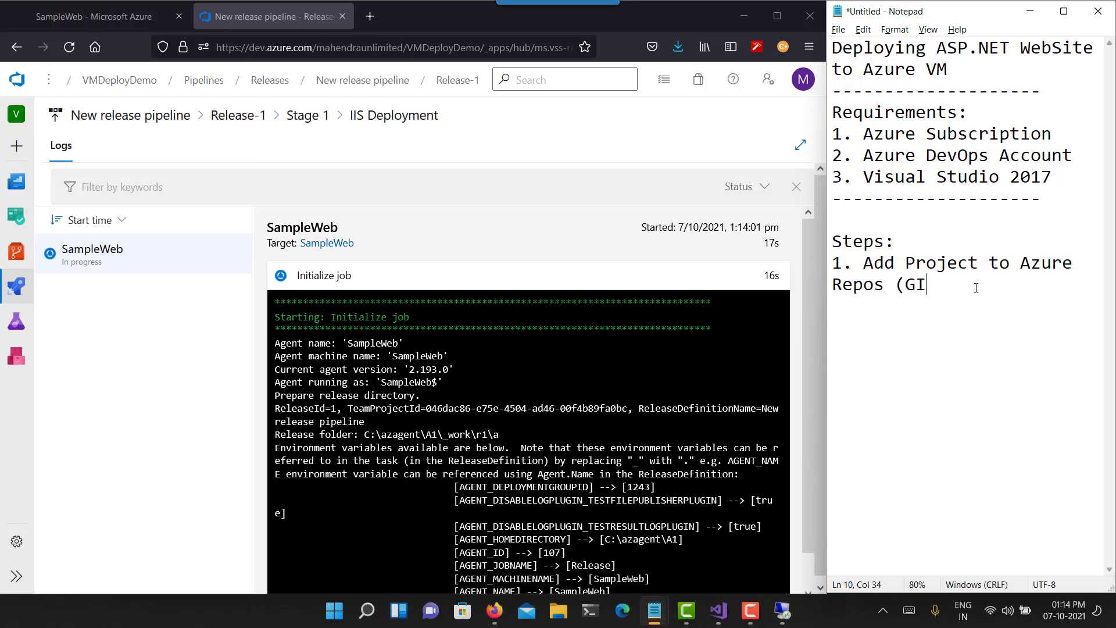
text(T) )
Add the notes "2. Created a new YAML pipeline" and "3. Added a step to "Publish build Artifacts"" under Steps
text(2. )
text(Created)
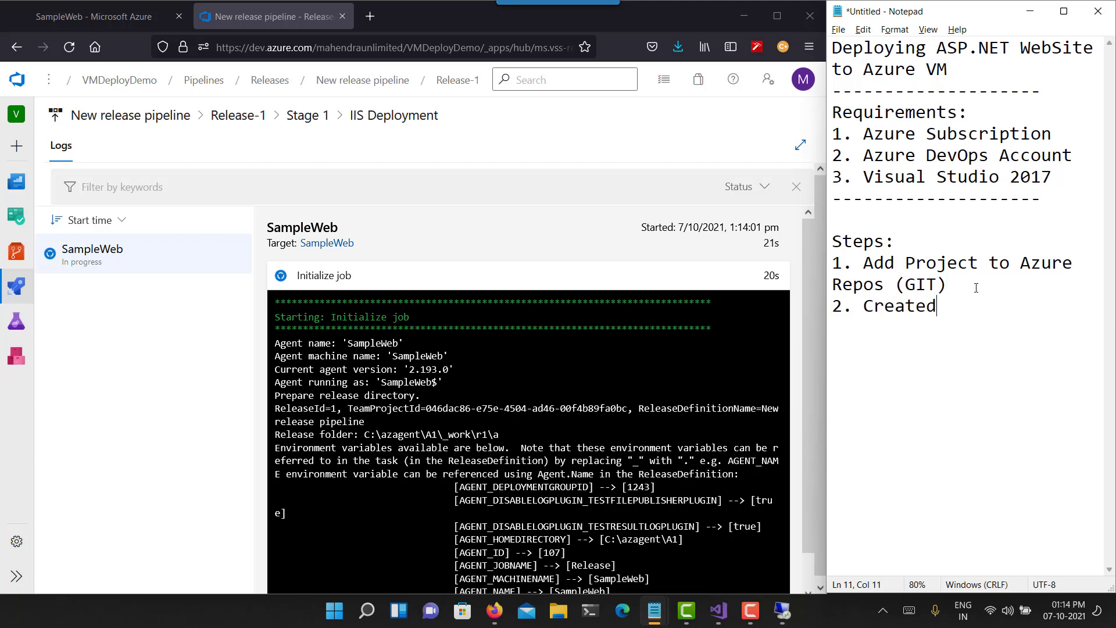
text( a new YAML pipeline)
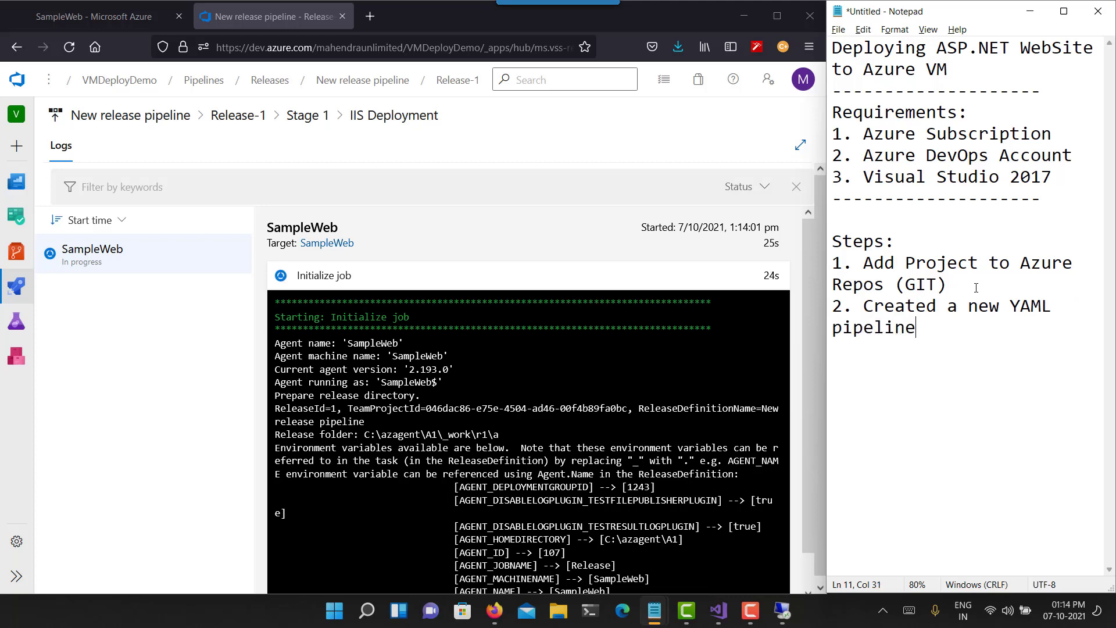
key(Return)
text(3. Added a step to)
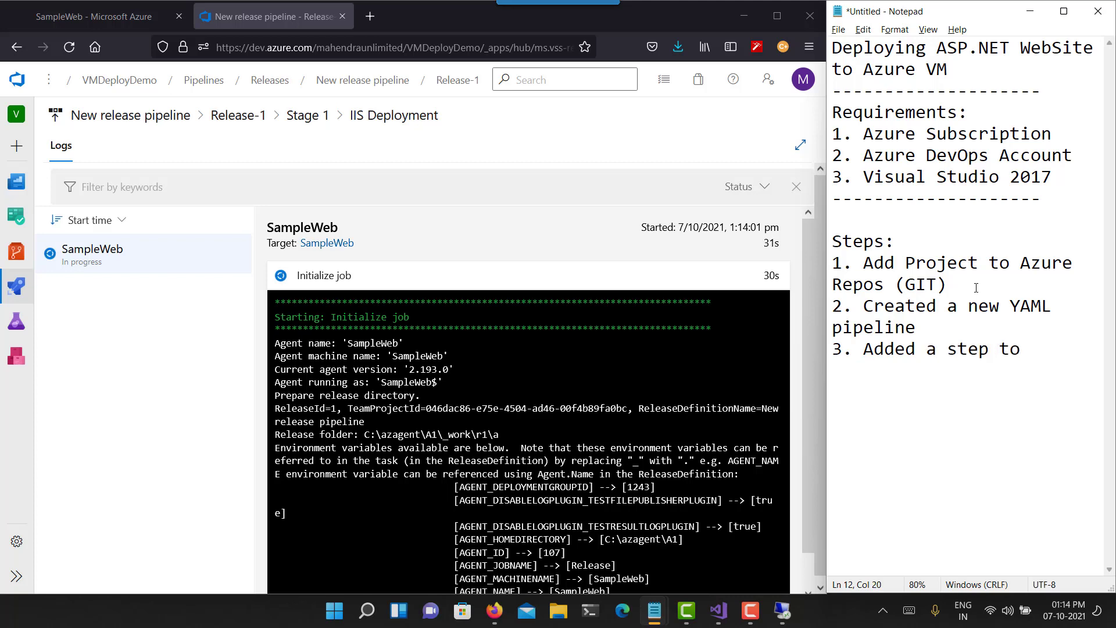
text( "Publish)
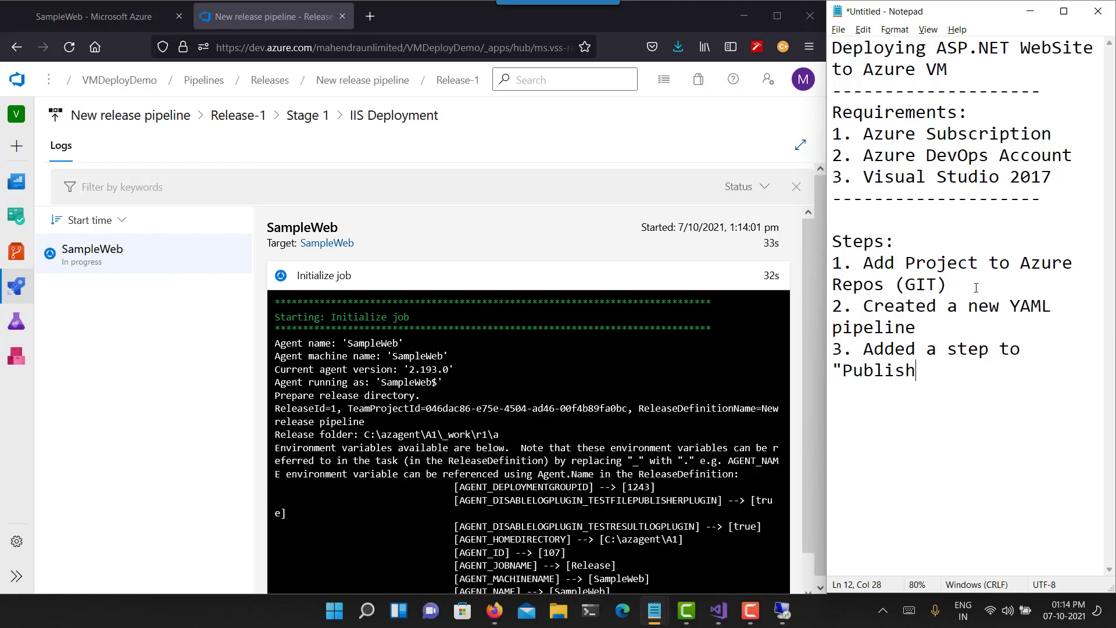
text( build Artifacts")
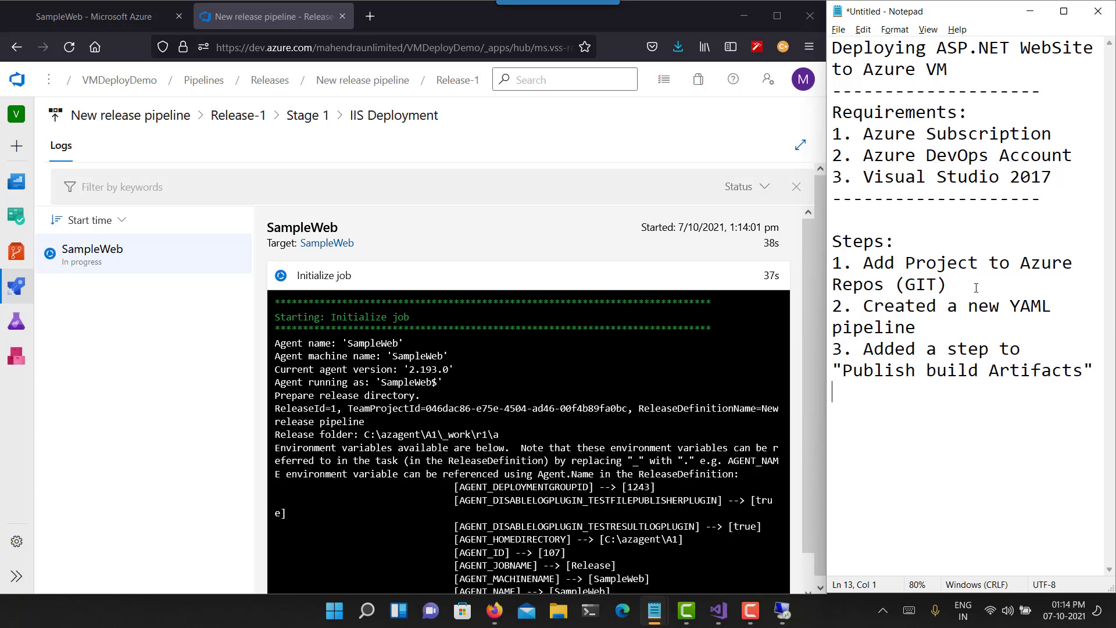
Add the note "4. Create new RELEASE pipeline" after a blank line below item 3
key(Return)
text(4. Create new R)
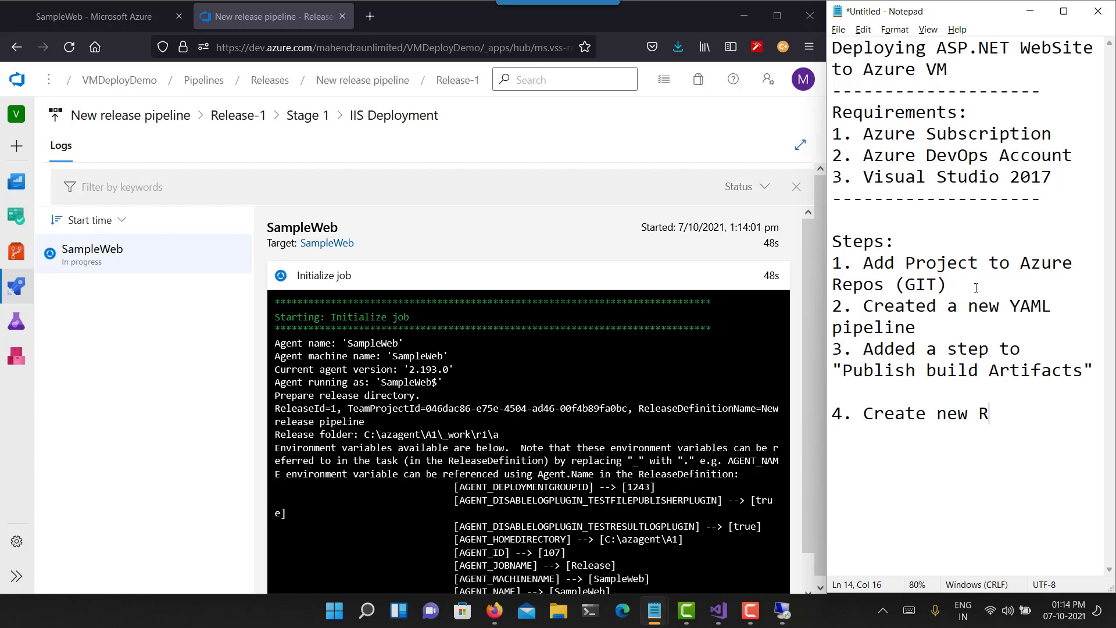
text(ELEASE i)
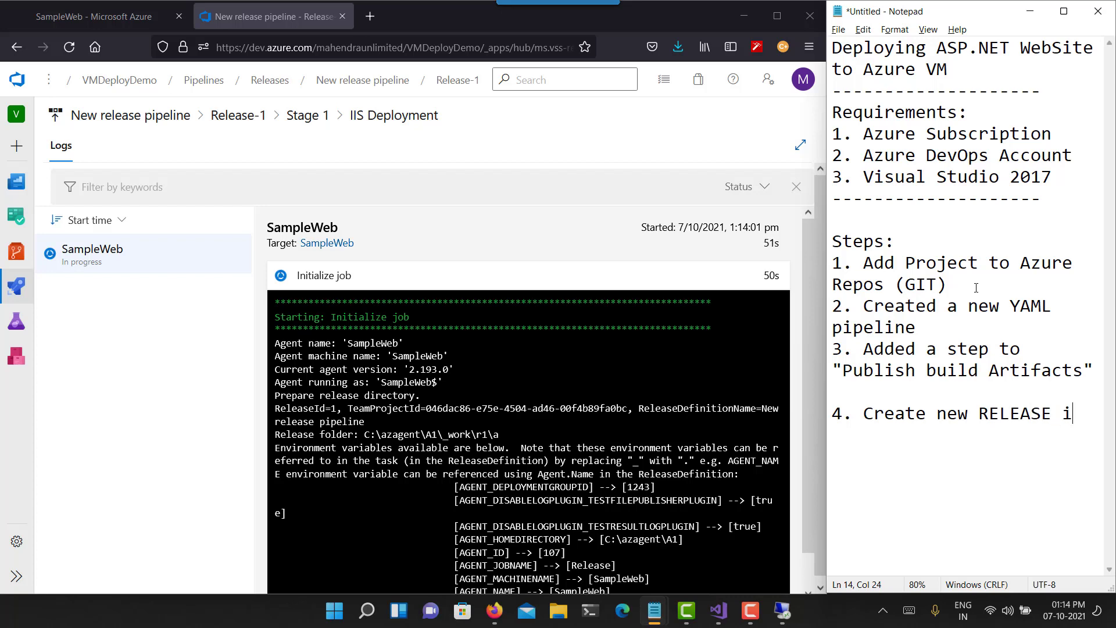
key(BackSpace)
text(pipeline)
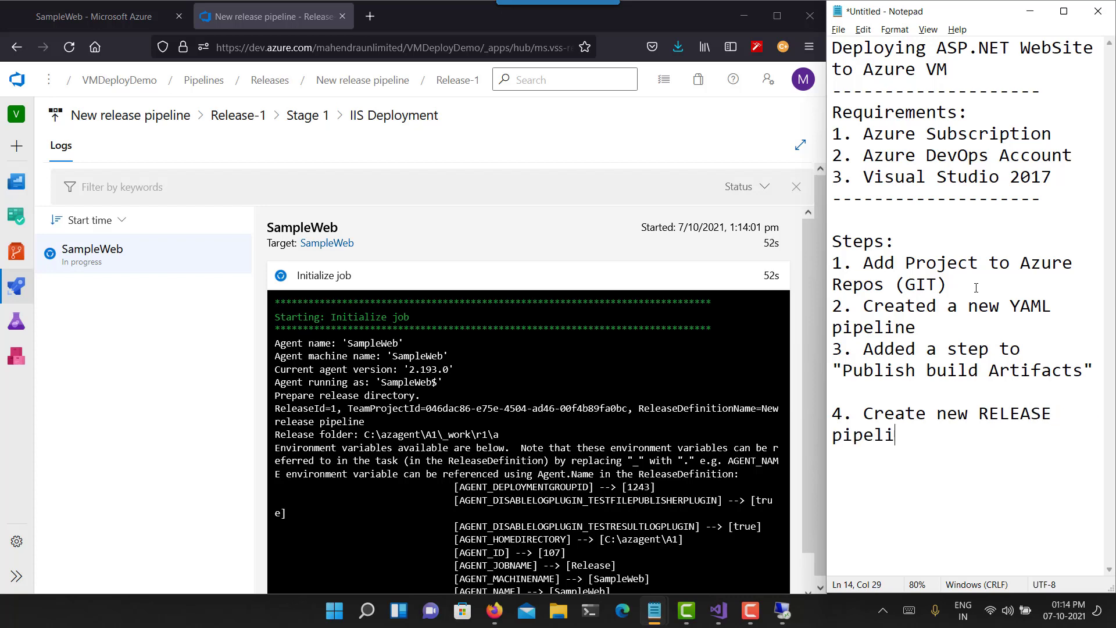
Add the notes "5. Choose Template "IIS Deployment"" and "6. Add "Server Group"" to the list of steps
key(Return)
text(5. Choose Te)
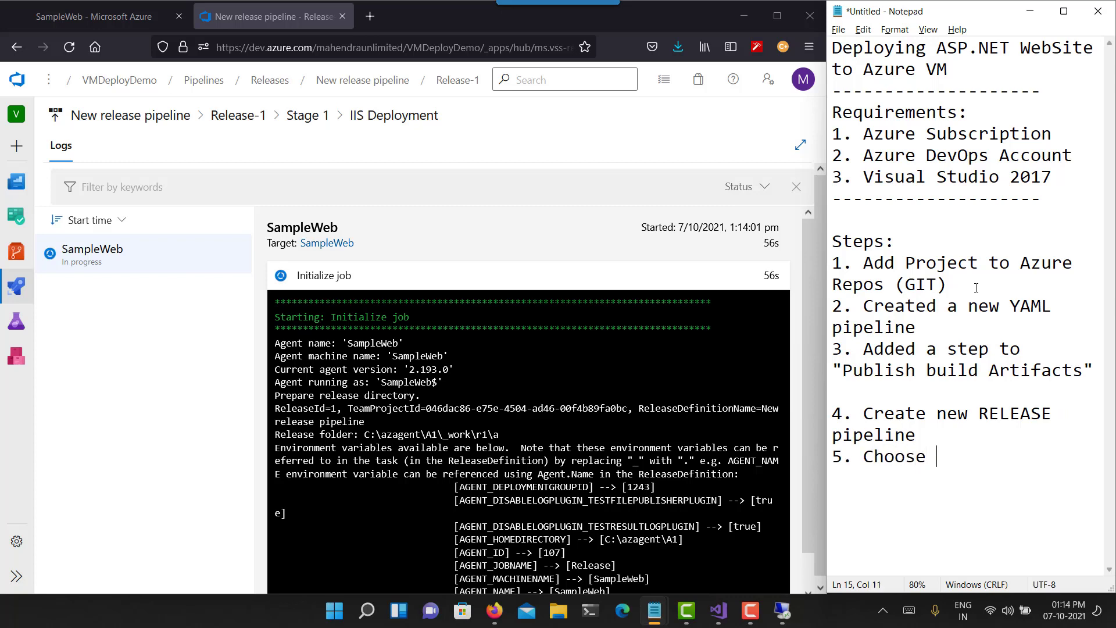
text(mplate )
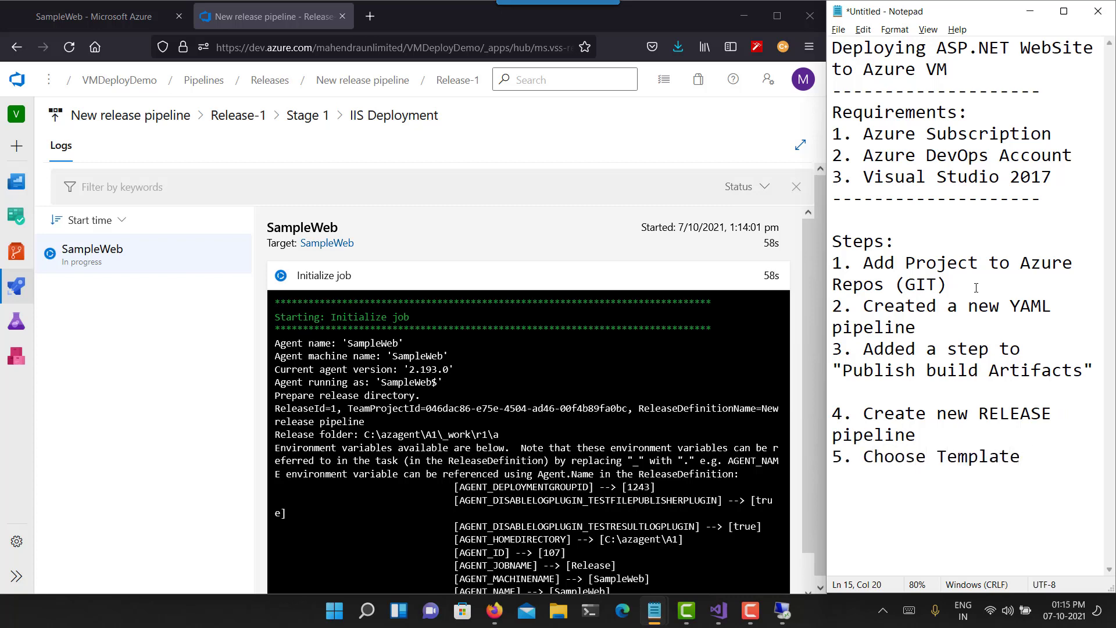
text("IIS Depl)
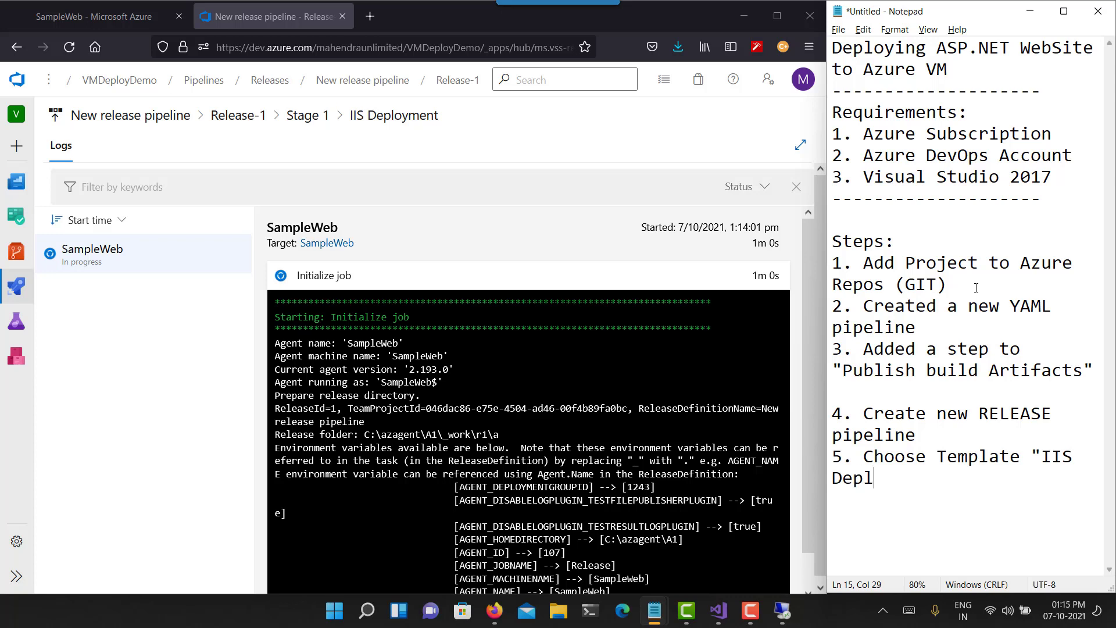
text(oyment")
key(Return)
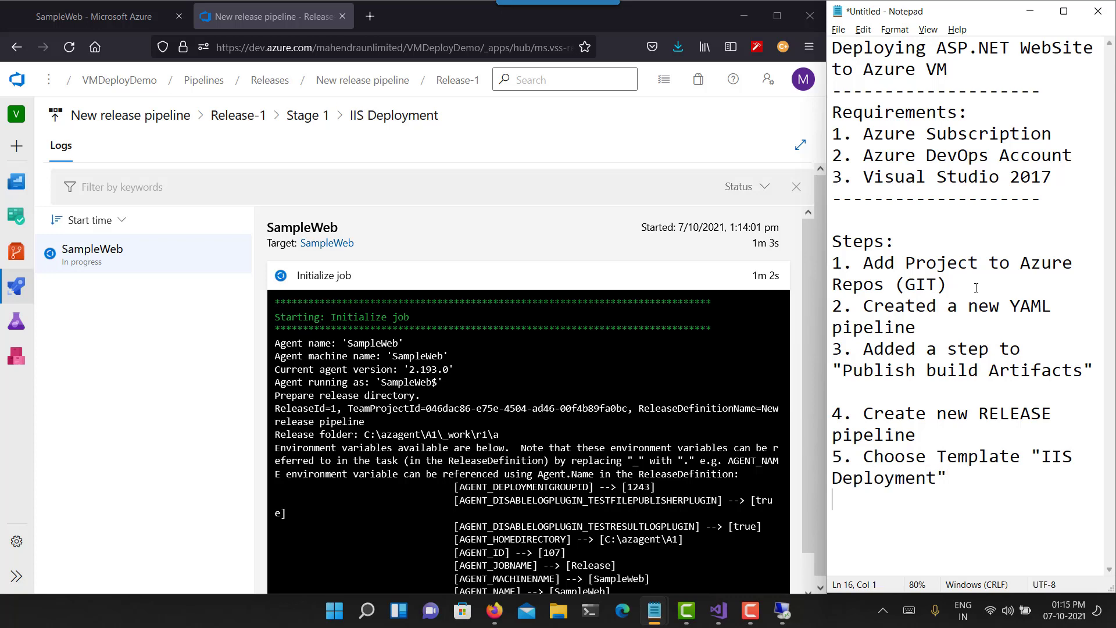
text(6. Add "Server Grou)
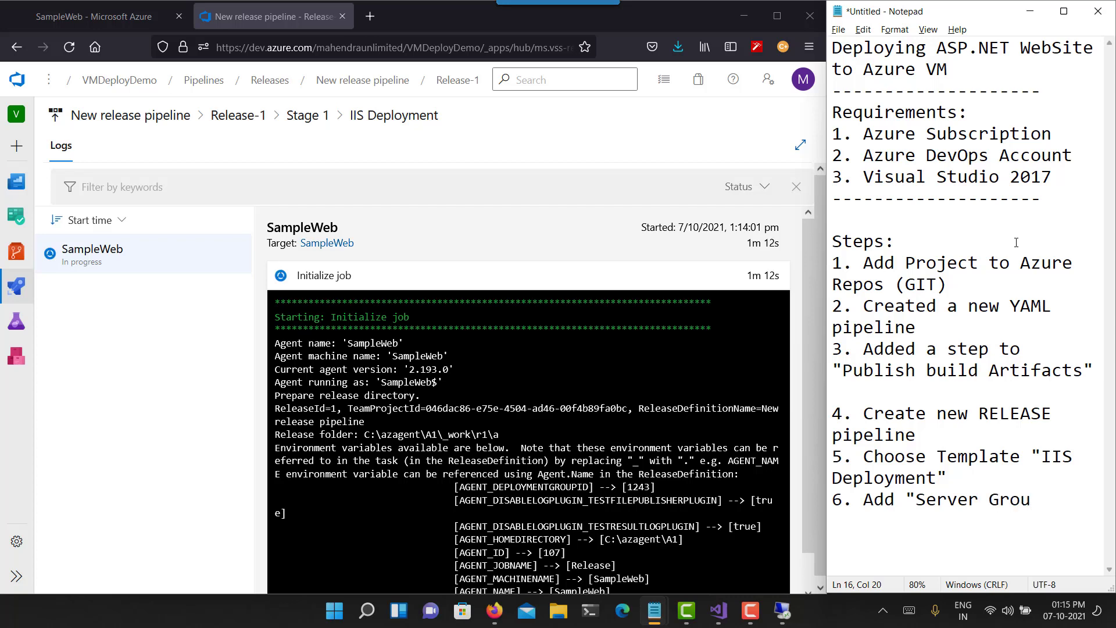
text(p")
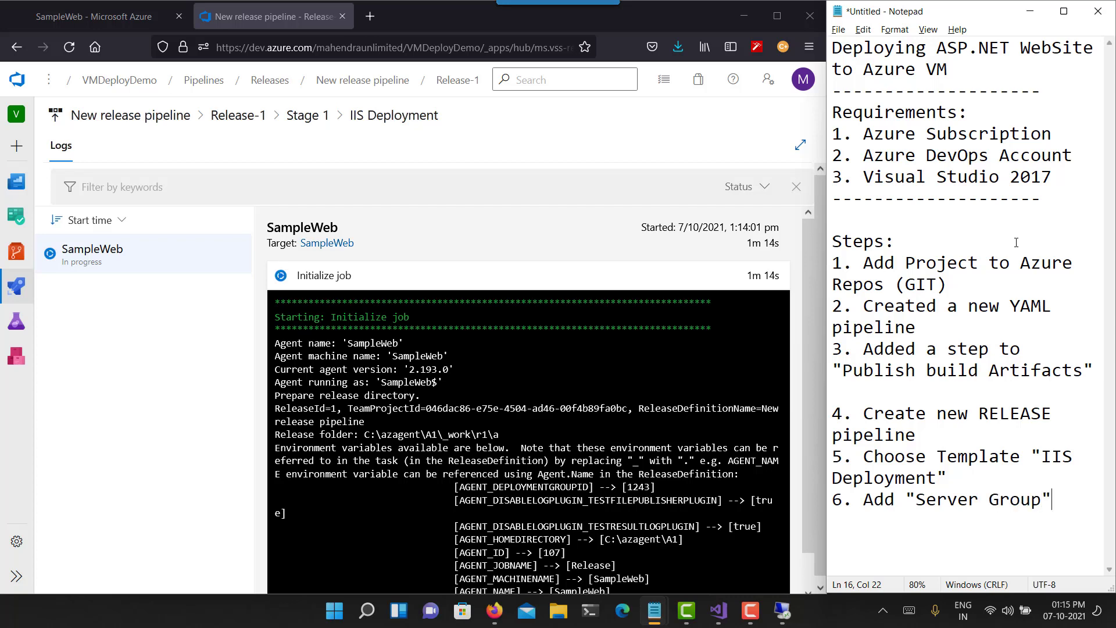
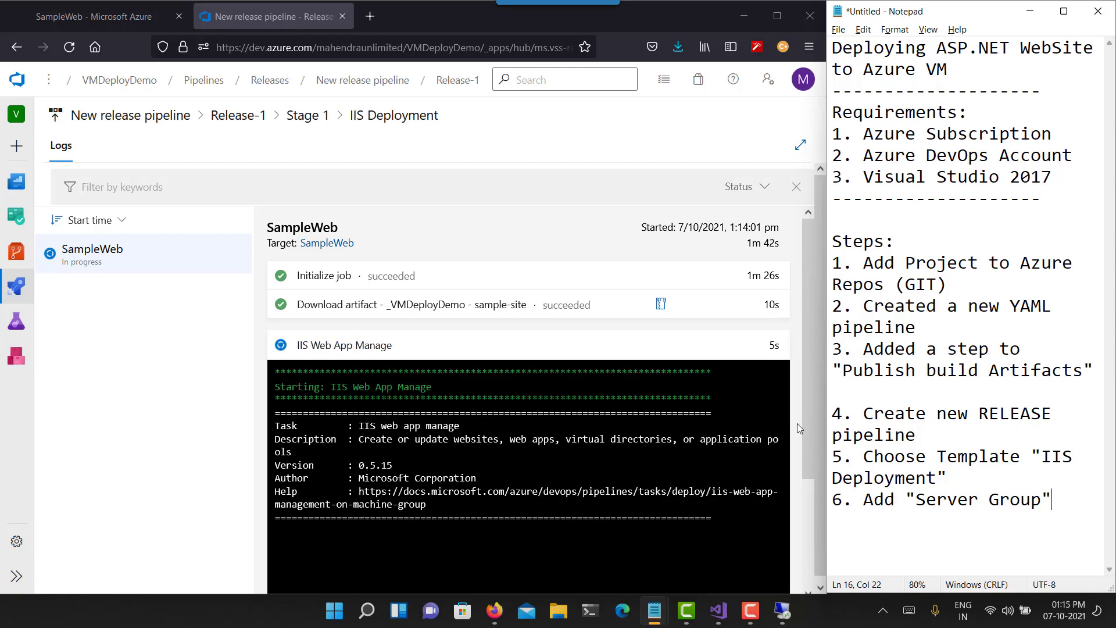
Return to the SampleWeb deployment in the browser and examine the log of its IIS Web App Deploy task
click(807, 434)
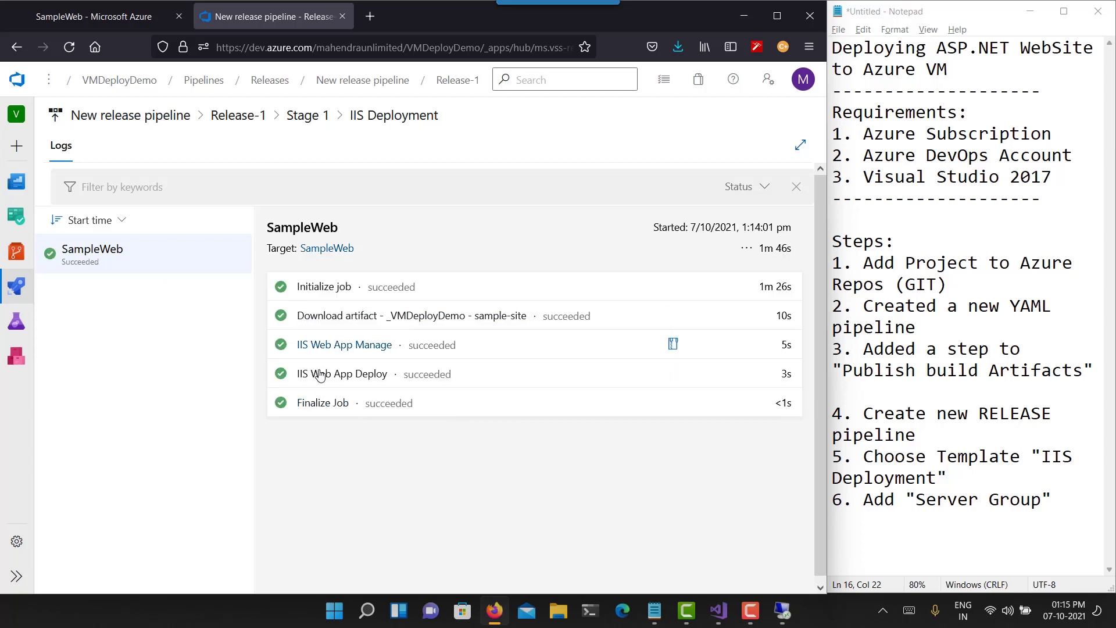
click(324, 375)
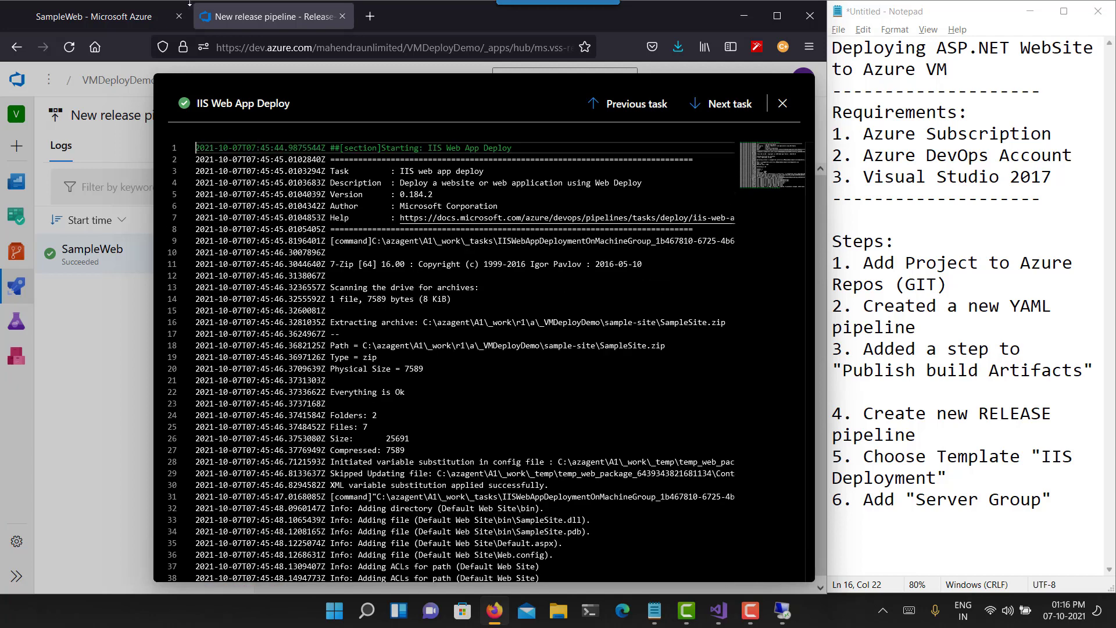
Copy the SampleWeb VM's public IP address from its Azure portal overview, then load and refresh that address in a new browser tab
click(113, 22)
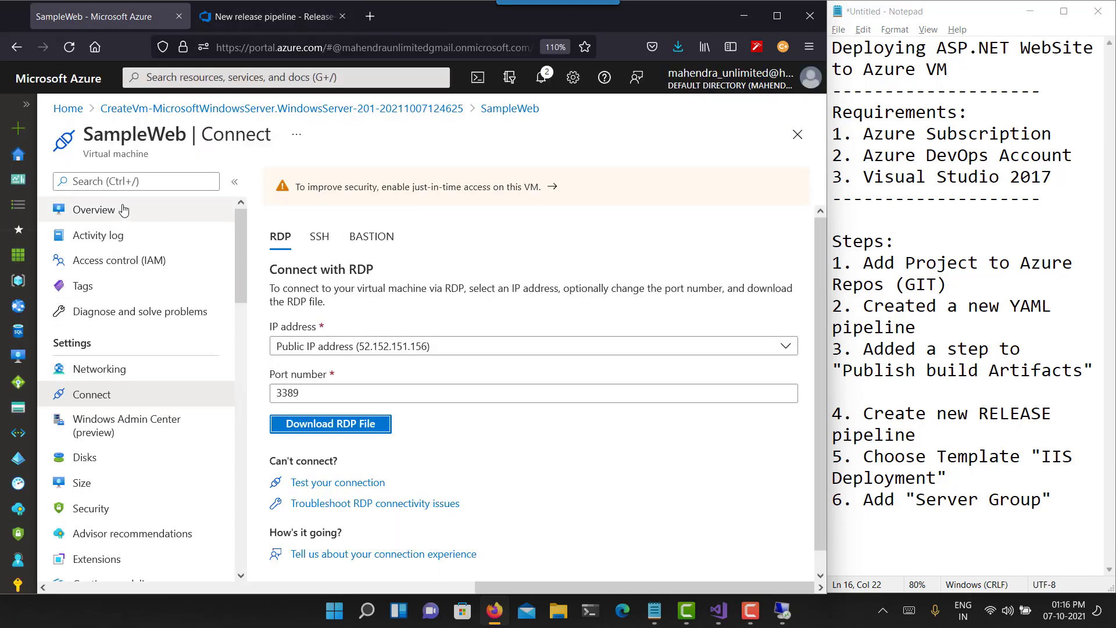
click(106, 222)
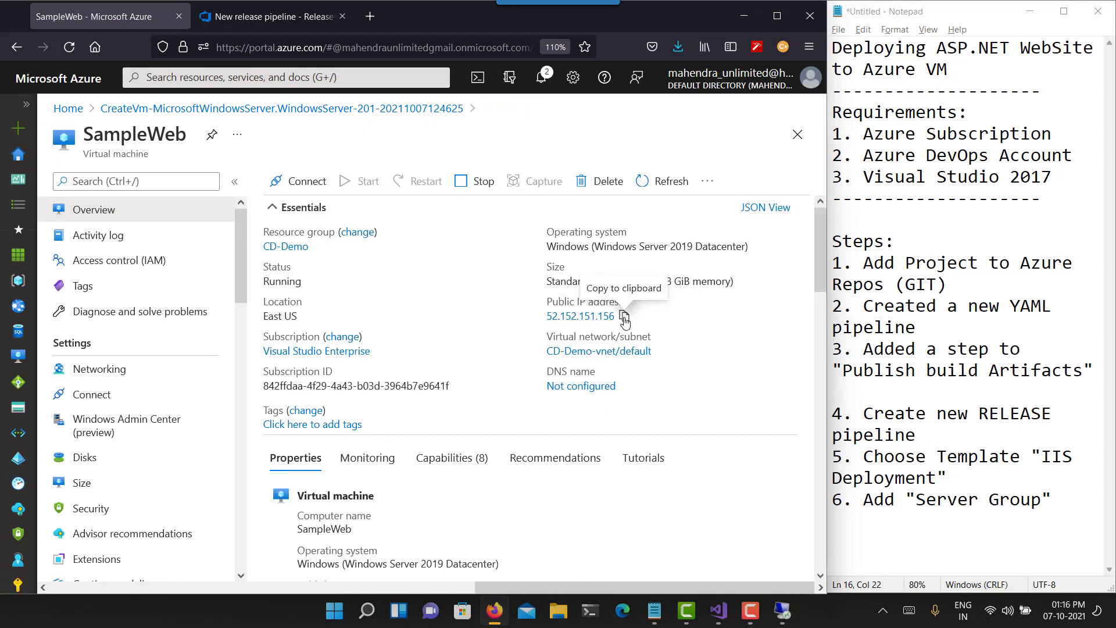
click(625, 317)
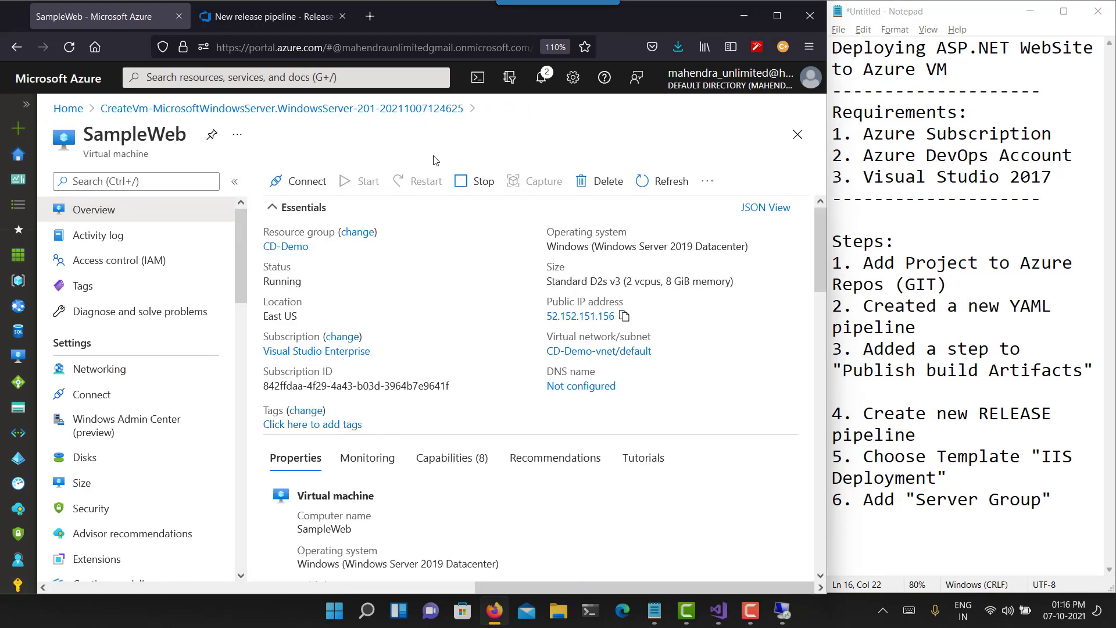
click(368, 21)
key(ctrl+v)
key(Return)
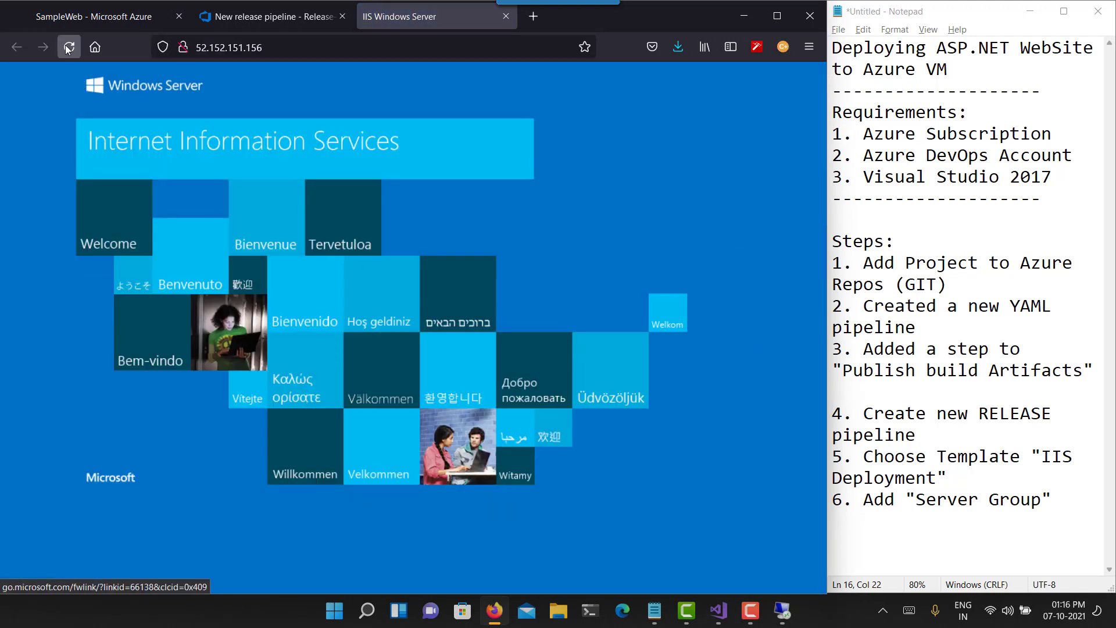
click(68, 48)
Open /Default.aspx at the VM's public IP address and reload the page several times to check the deployed site
click(332, 48)
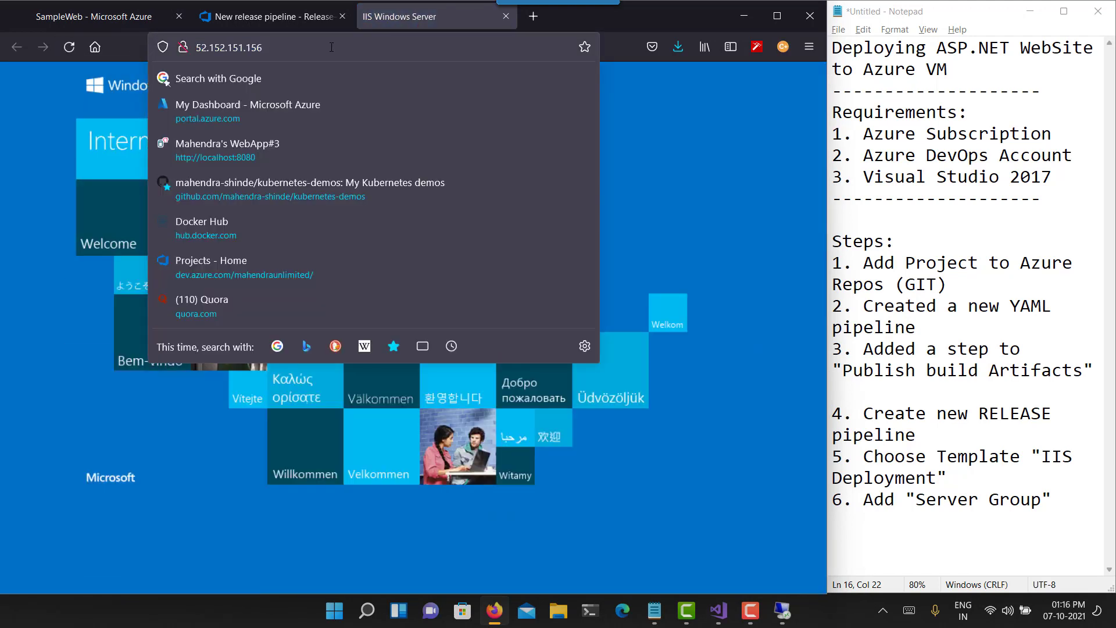
text(/Defaul)
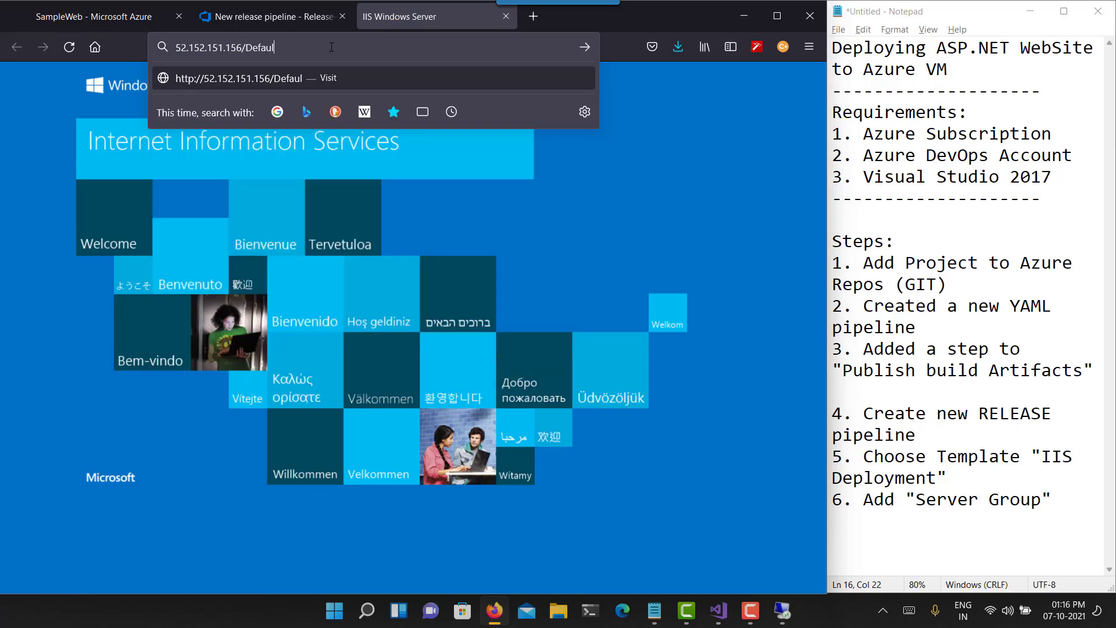
text(t.aspx)
key(Return)
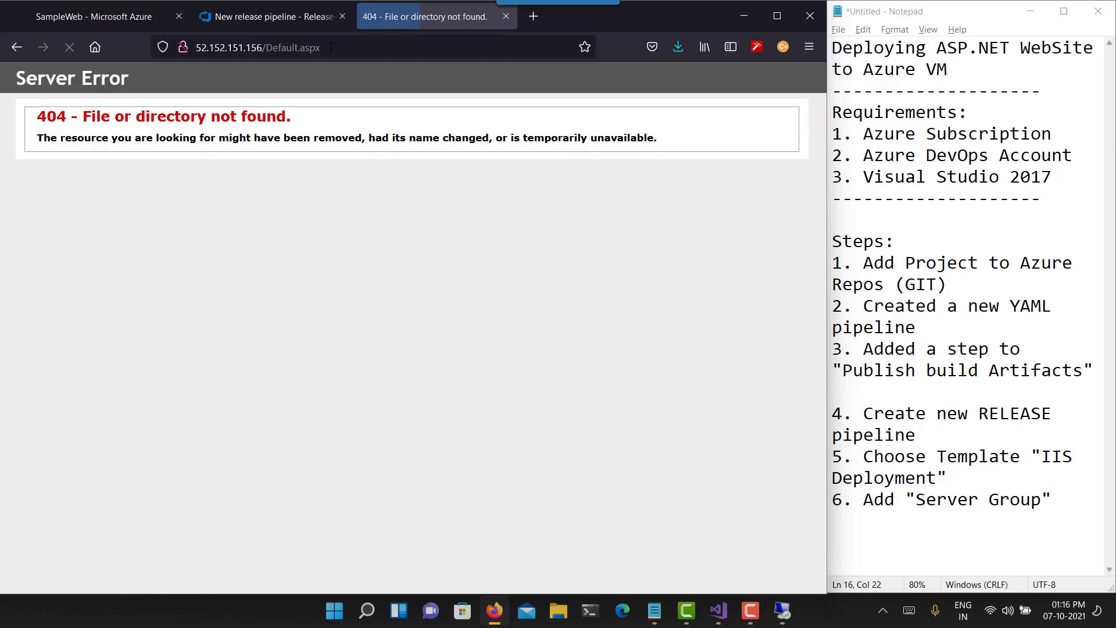
click(69, 48)
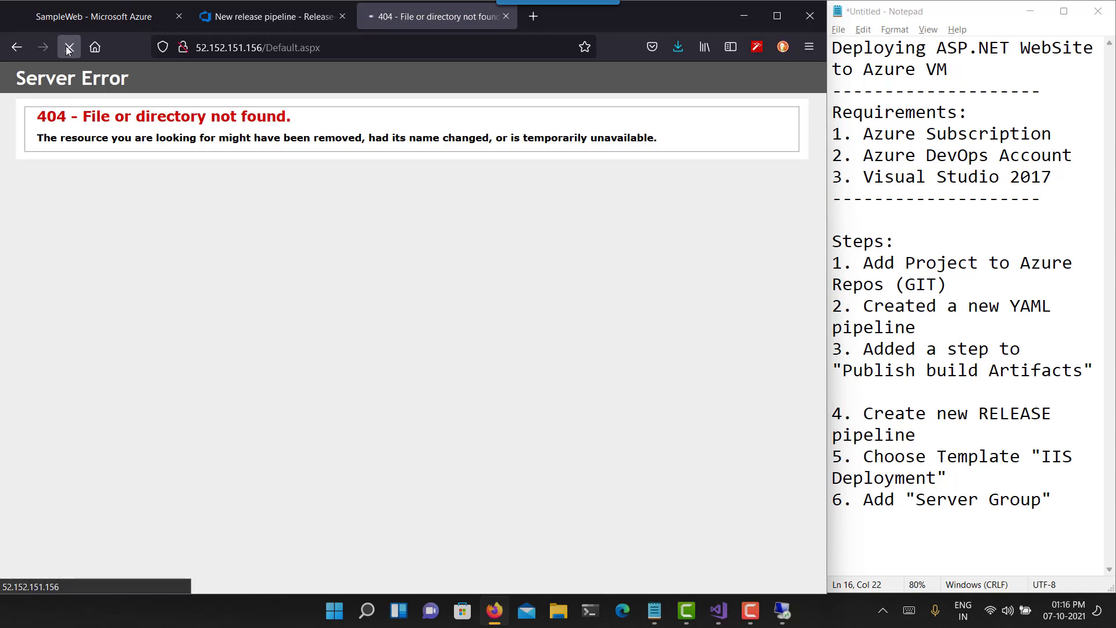
click(68, 49)
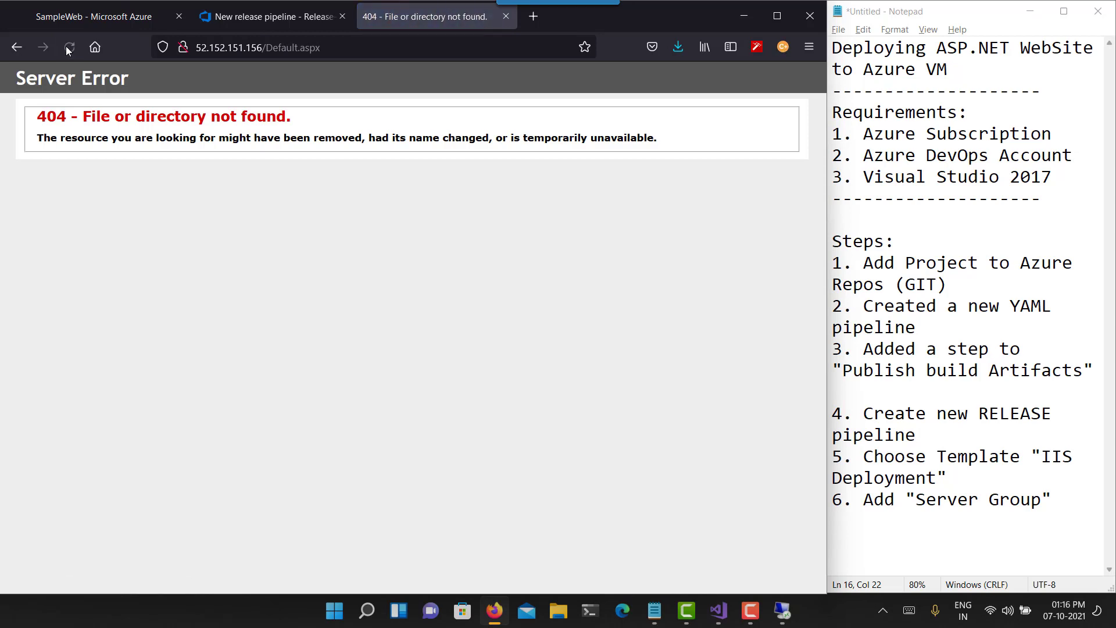
click(68, 48)
click(68, 48)
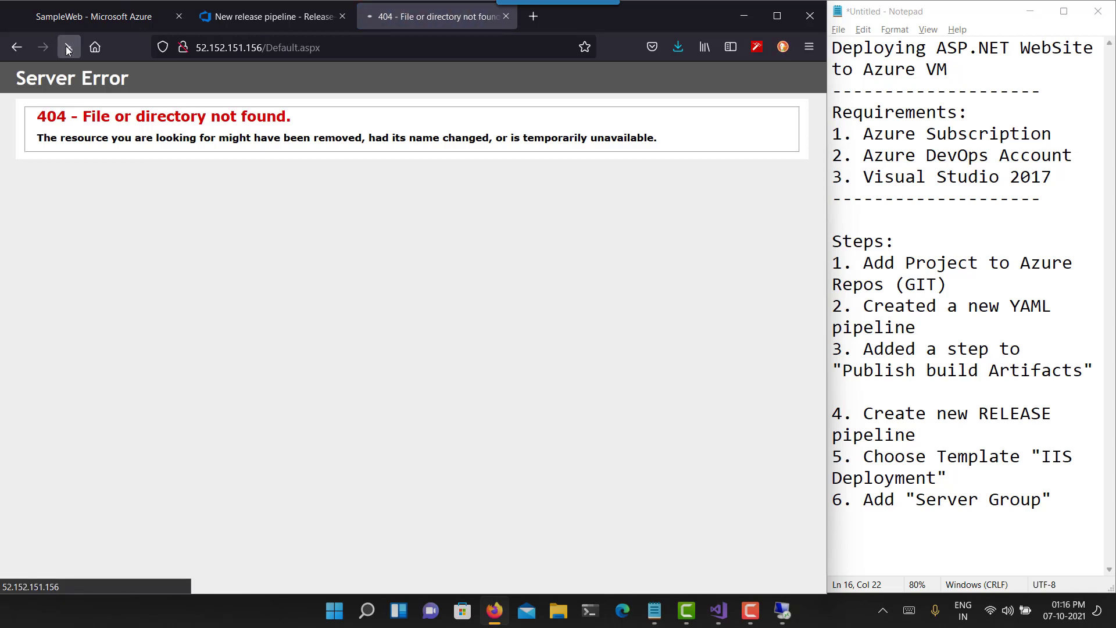
click(68, 49)
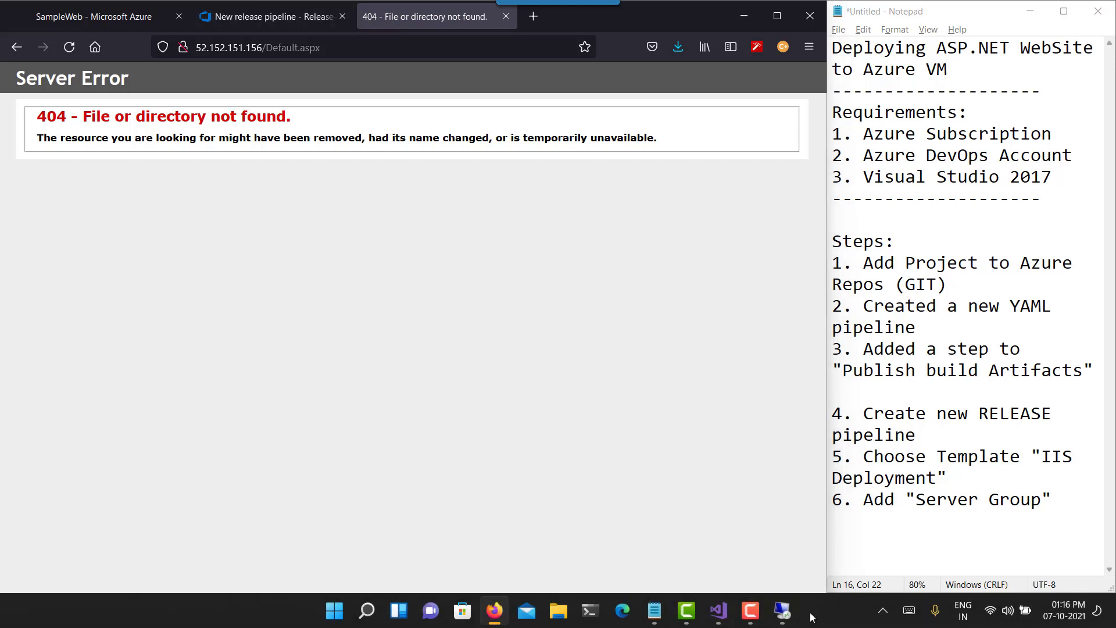
Switch to the SampleWeb Remote Desktop session, make it full screen, and close its Server Manager window
click(782, 611)
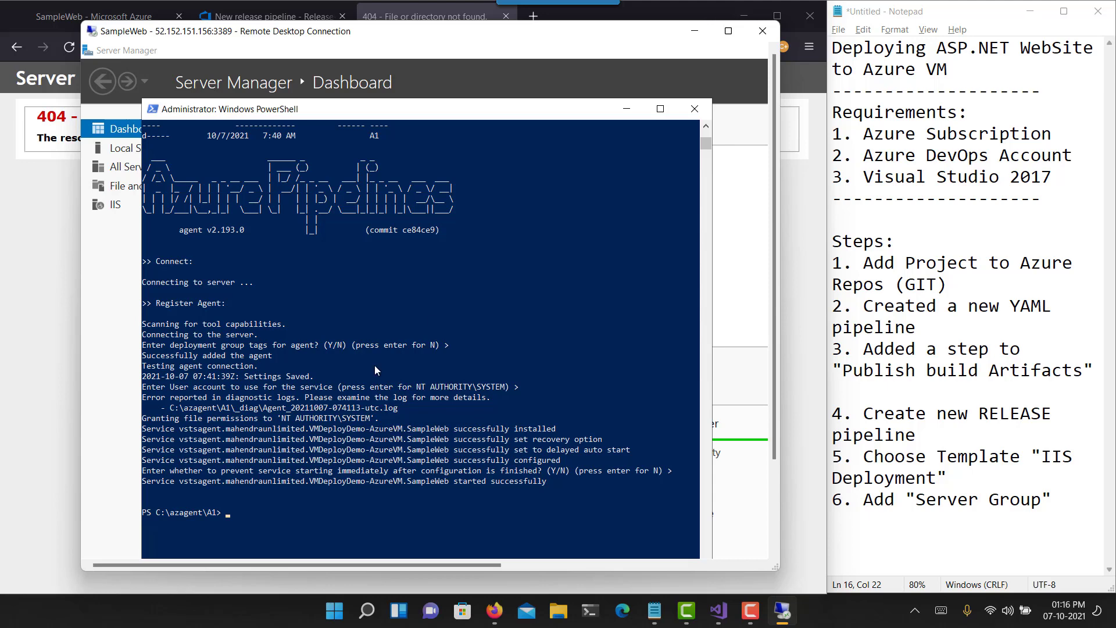
click(695, 71)
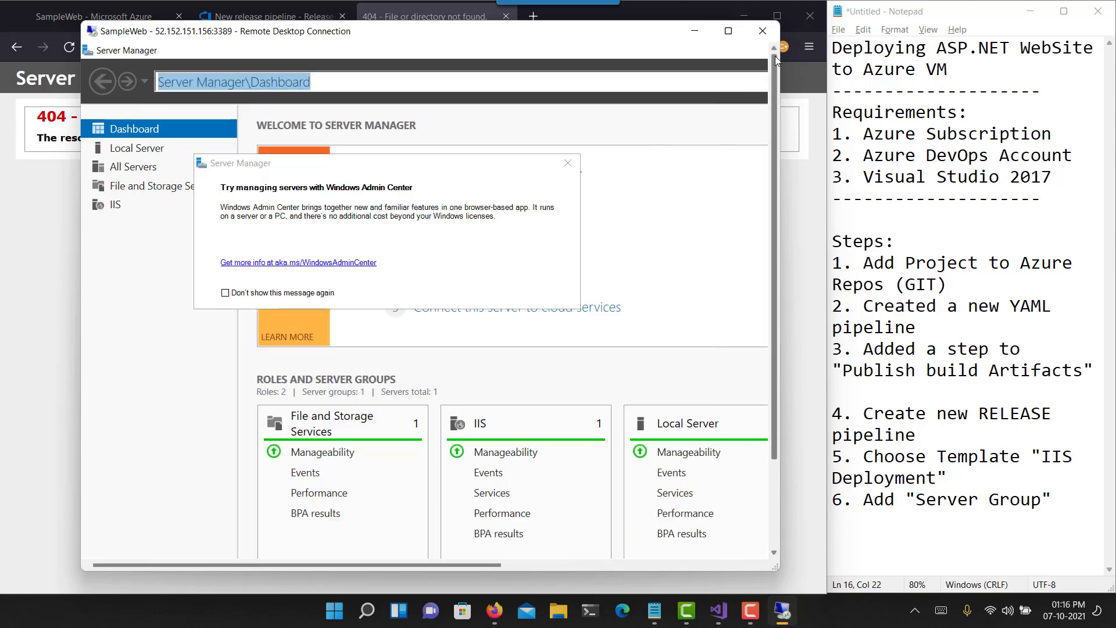
drag(779, 58, 1009, 76)
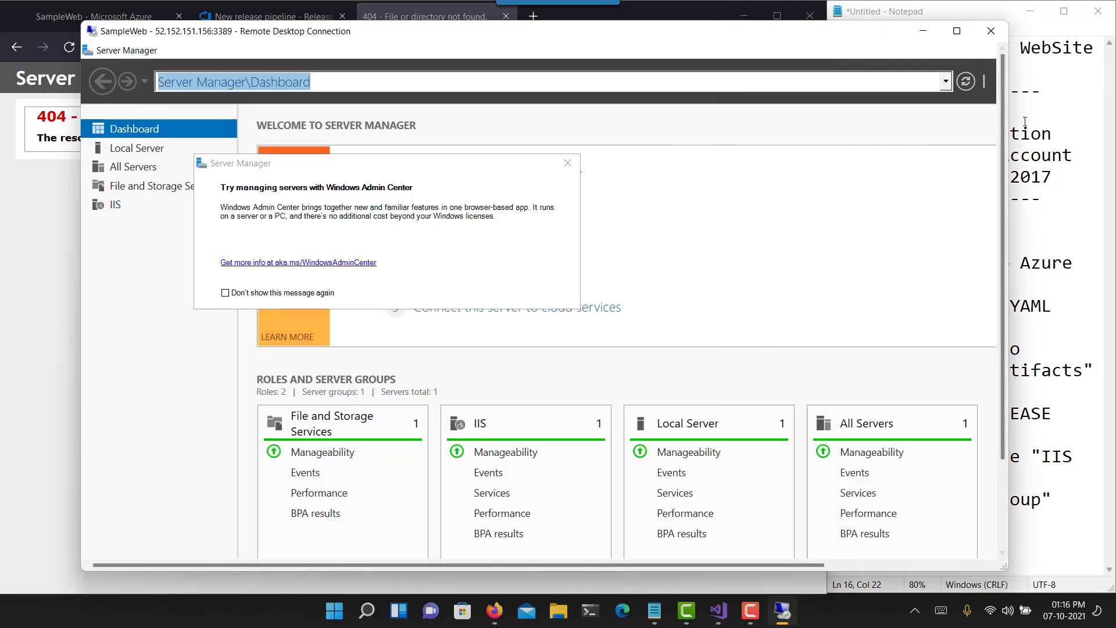
drag(1010, 120, 1090, 119)
click(1037, 31)
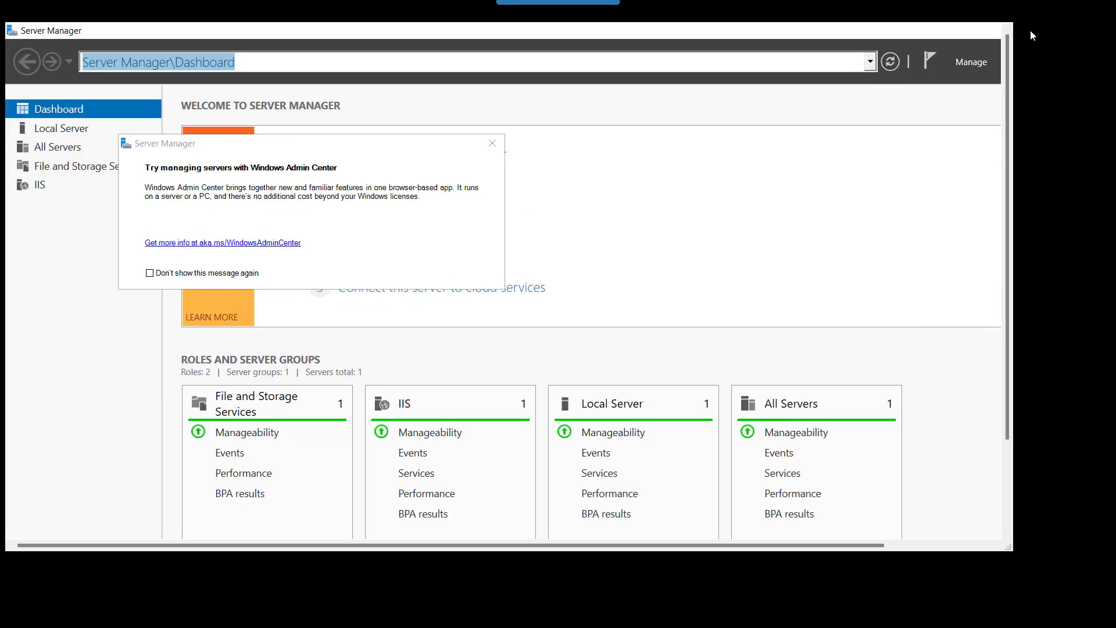
click(1098, 6)
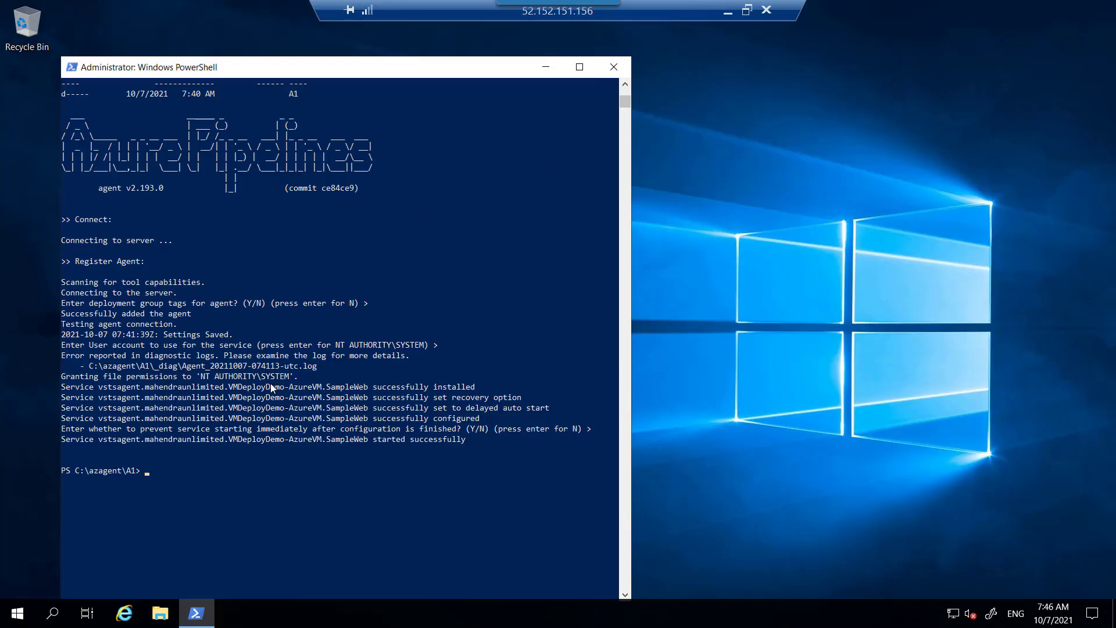
Open the folder C:\inetpub\wwwroot in the VM's File Explorer to check the deployed website files
click(25, 616)
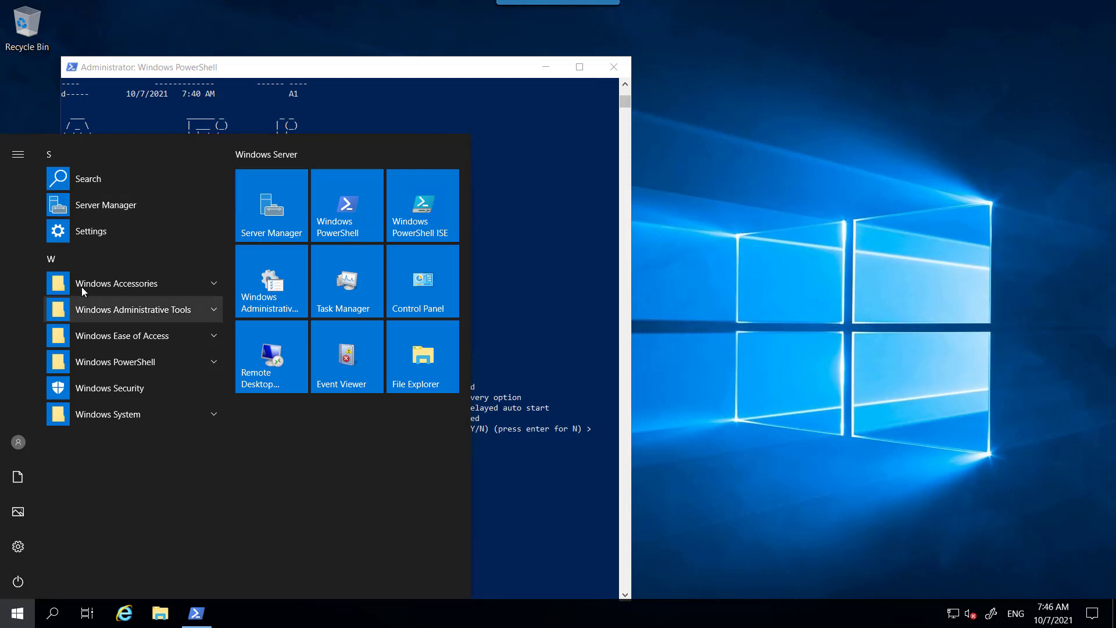
click(163, 623)
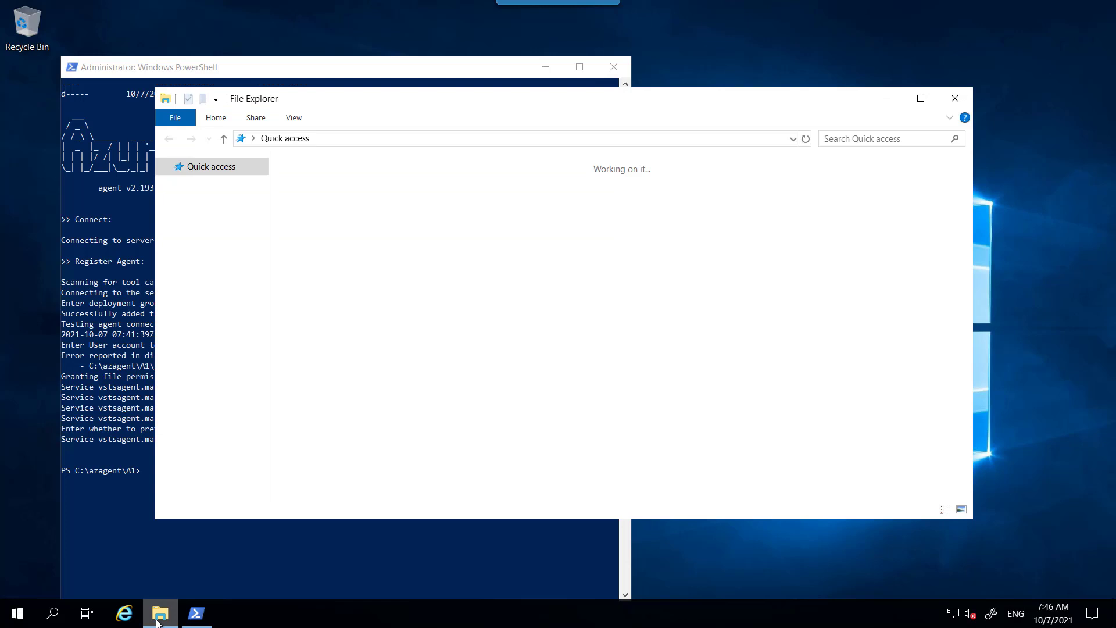
click(156, 622)
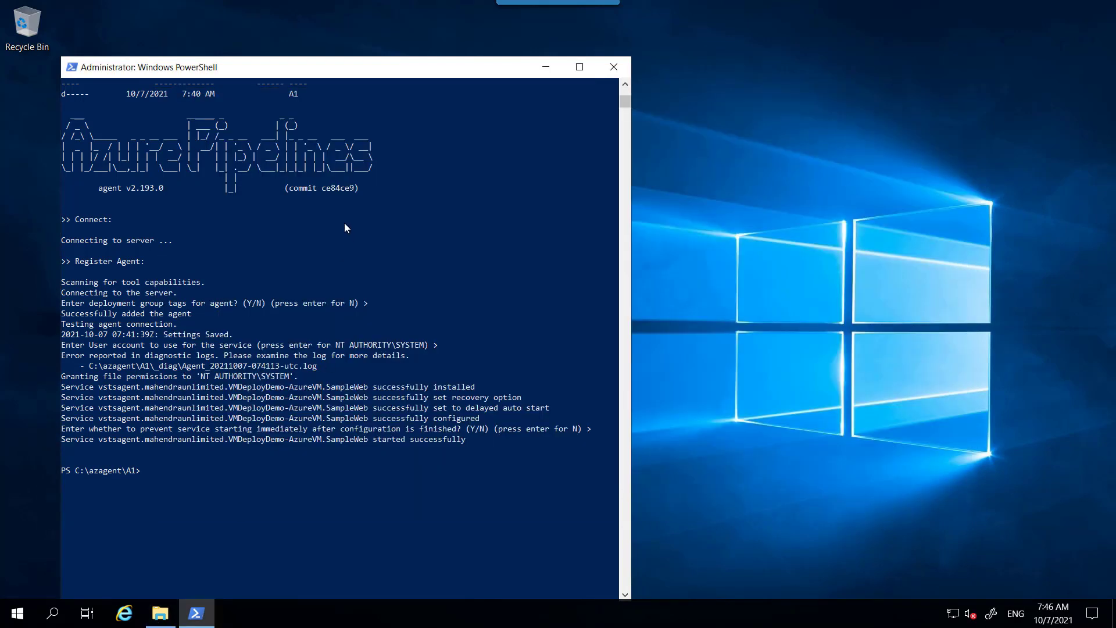
click(167, 607)
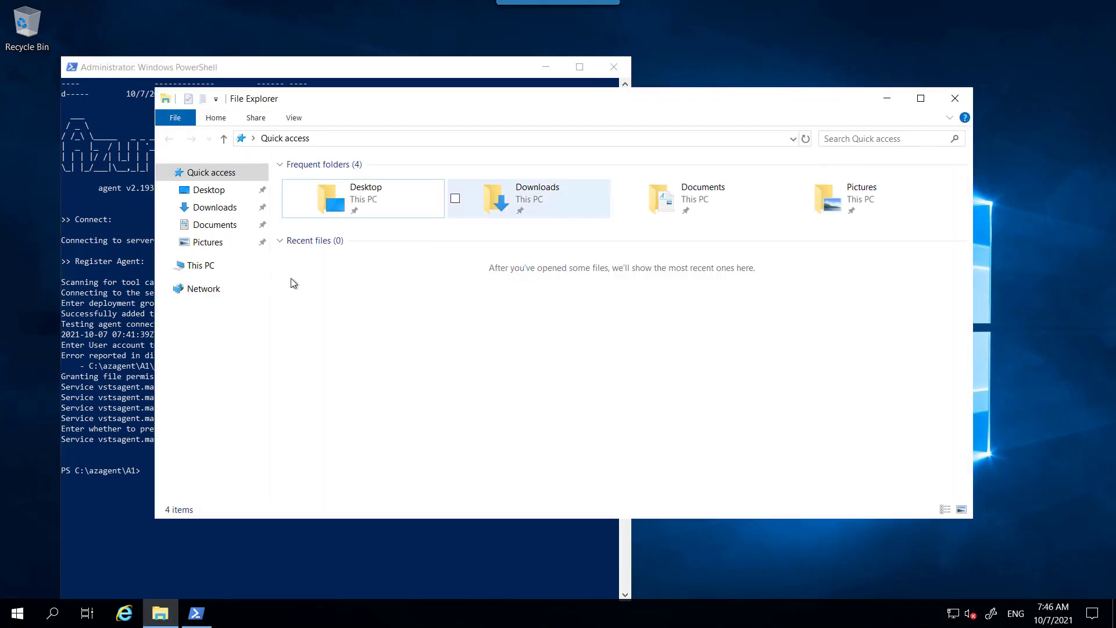
click(218, 271)
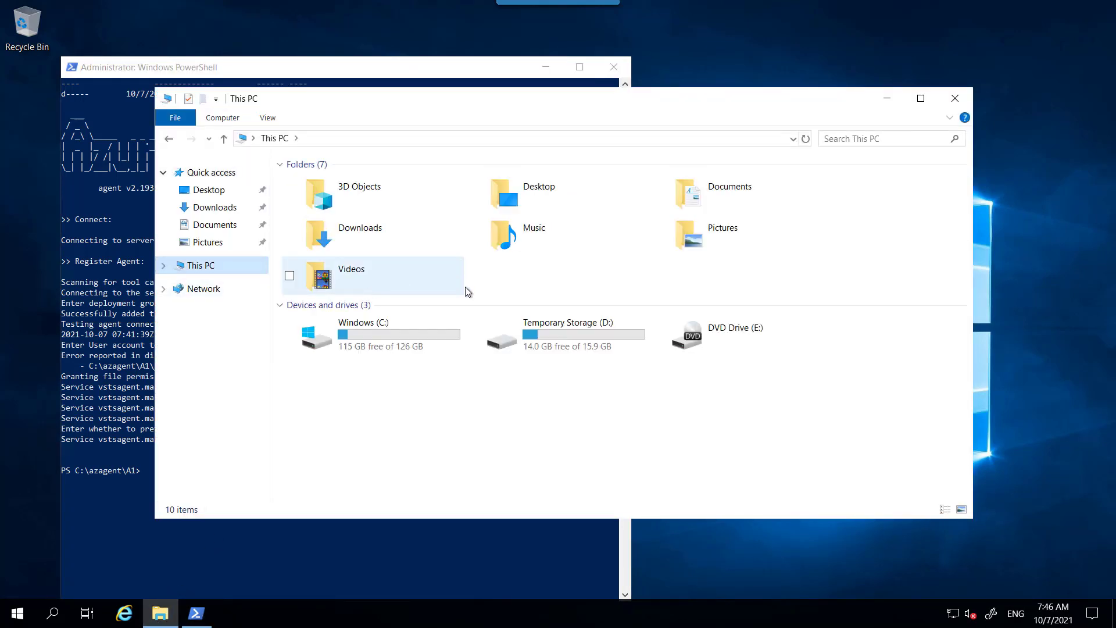
double_click(378, 347)
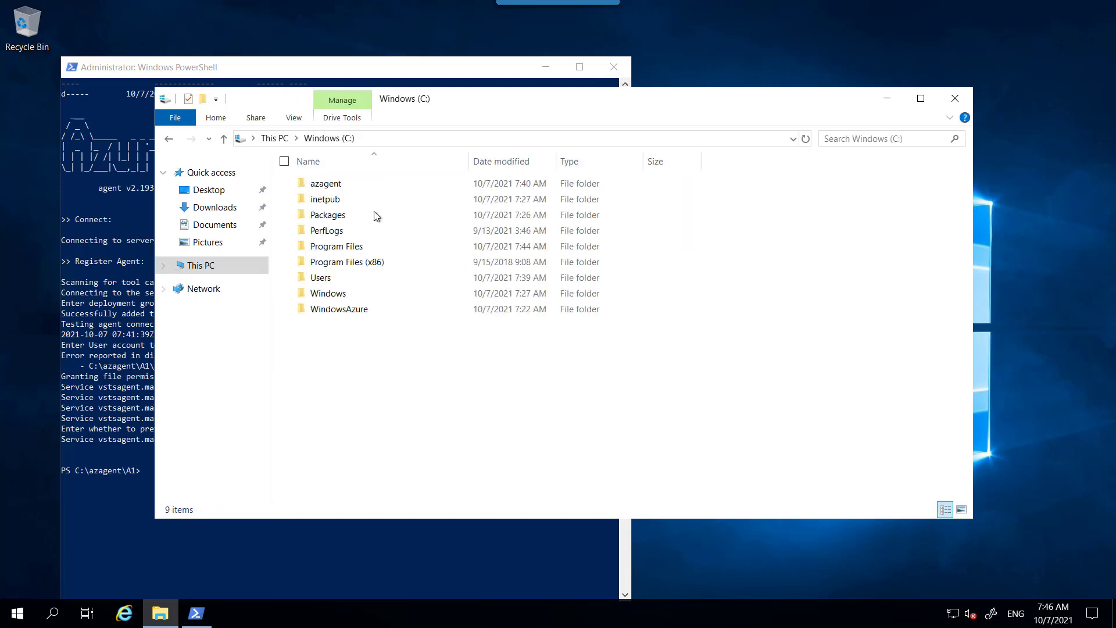
double_click(351, 197)
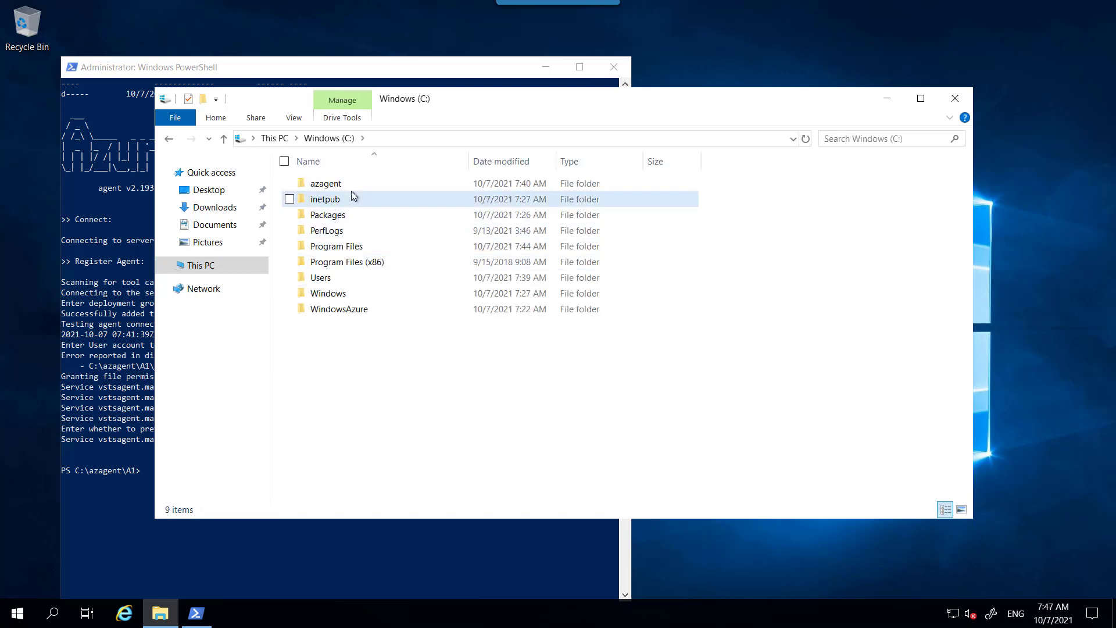
double_click(343, 240)
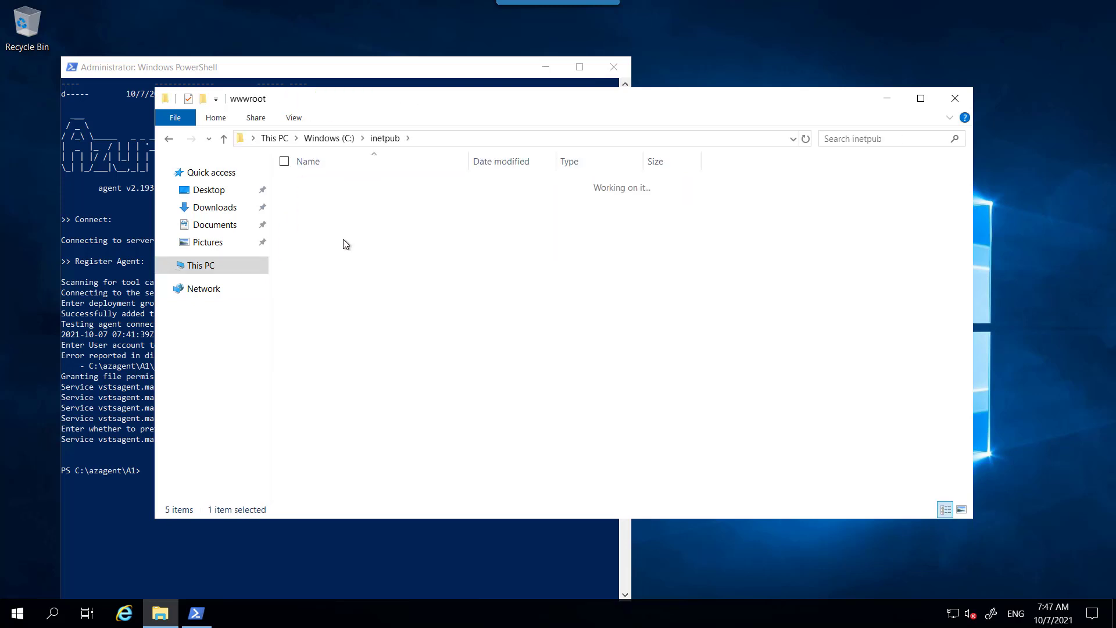
click(343, 240)
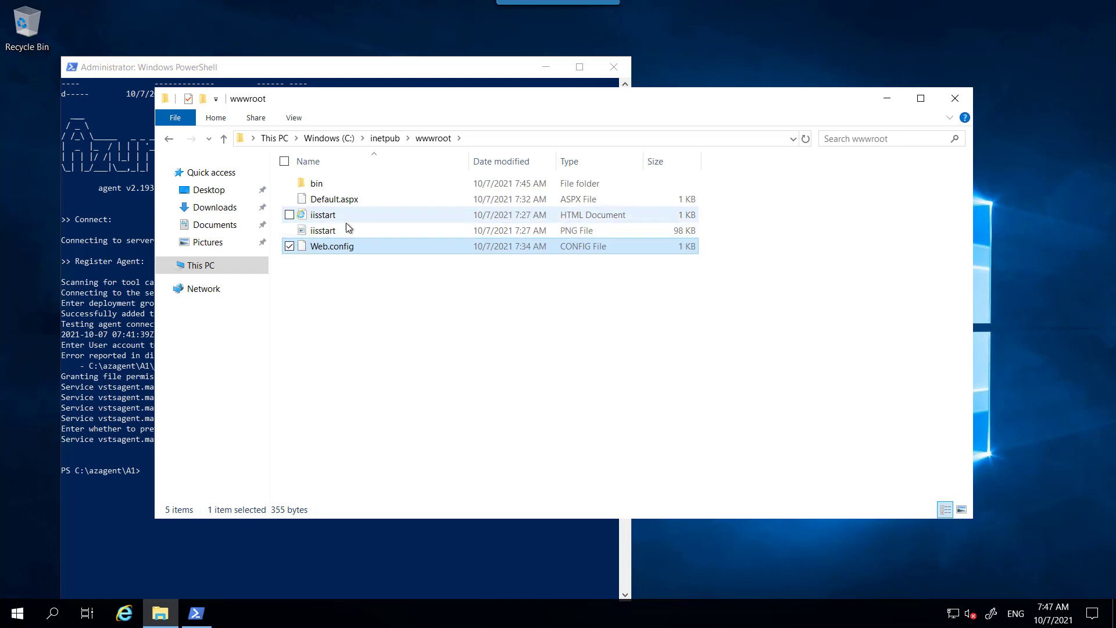
Examine the contents of the bin folder and the parent inetpub folder, and return to wwwroot
click(357, 338)
double_click(348, 184)
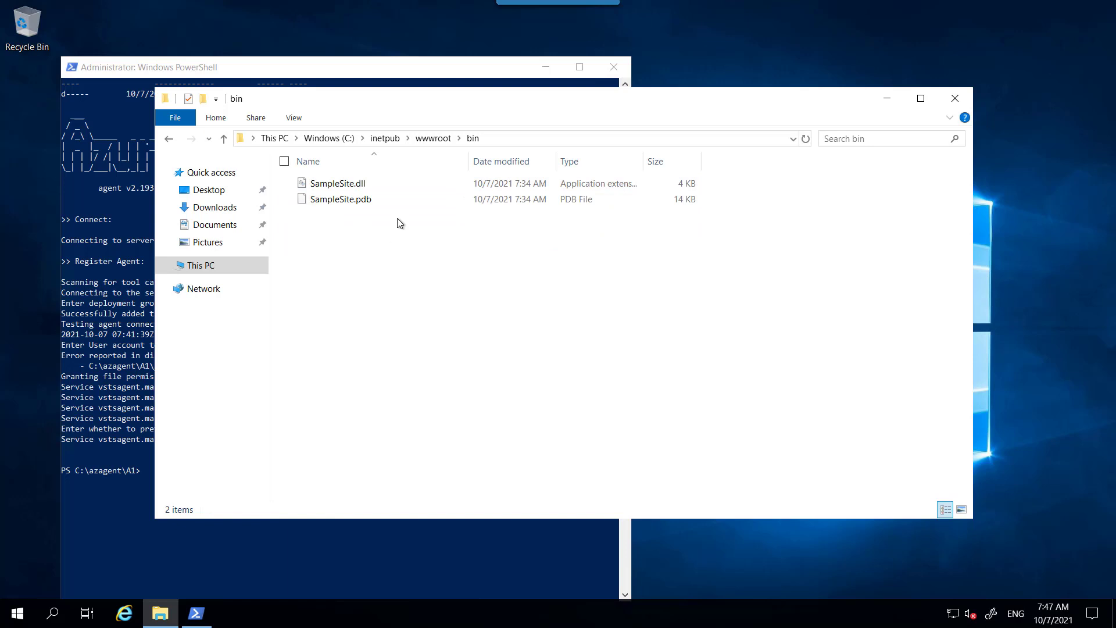
click(431, 138)
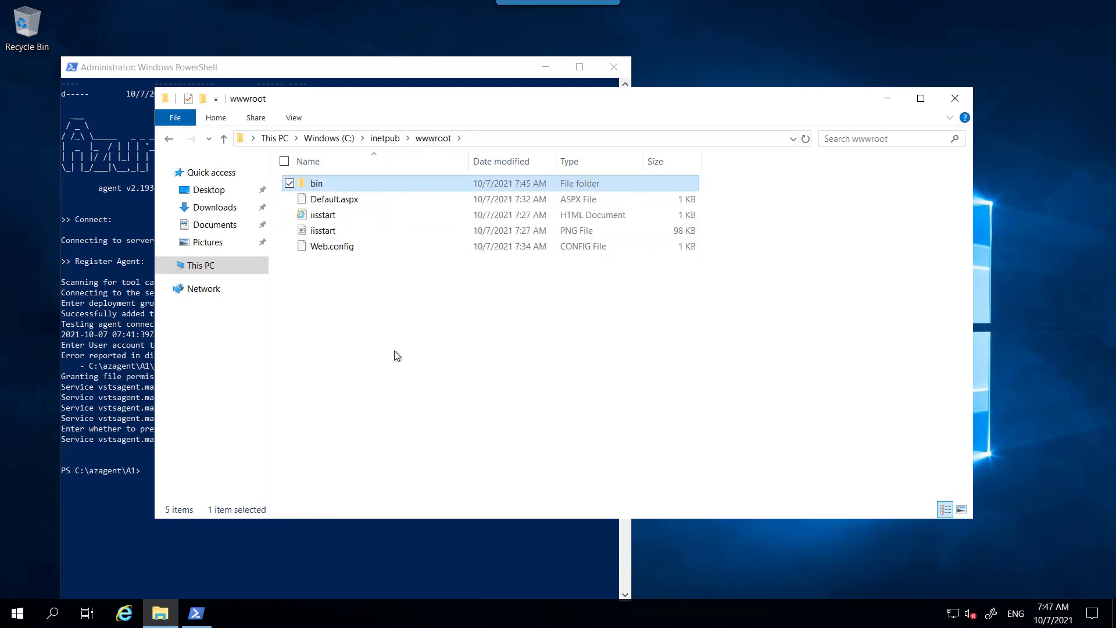
click(383, 139)
click(427, 361)
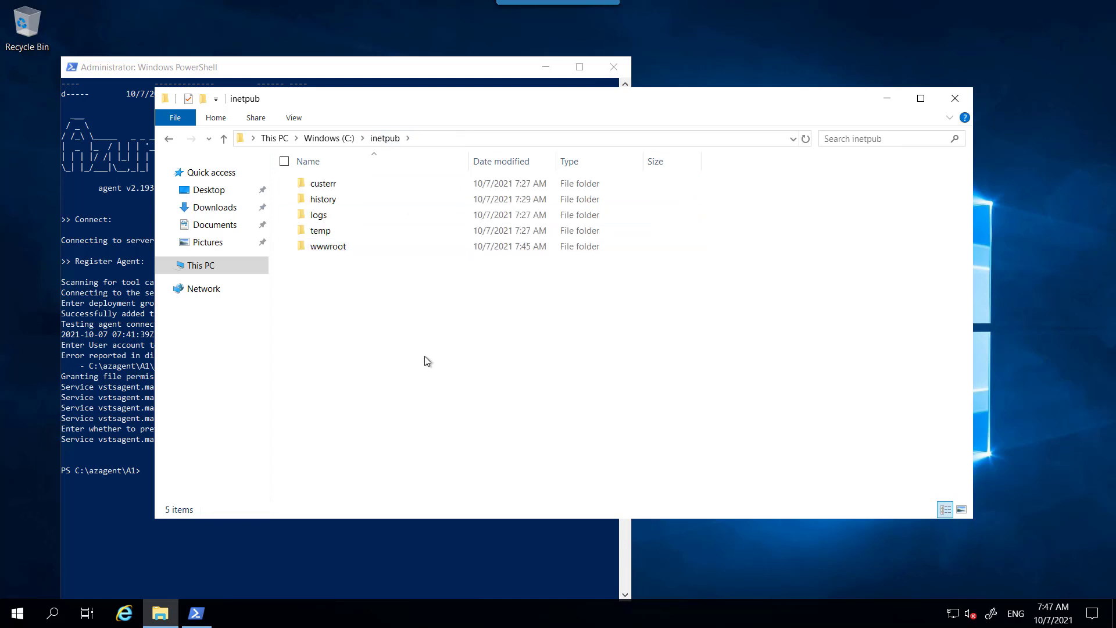
double_click(339, 249)
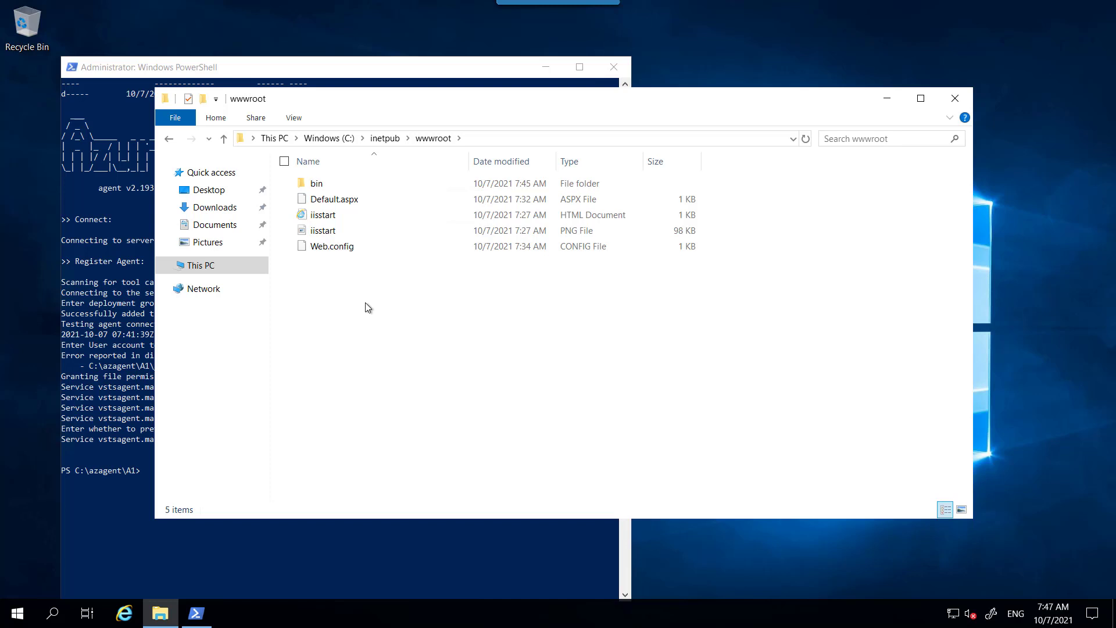
Switch back from the VM to the local browser and reload /Default.aspx at the VM's public IP address
key(alt+Tab)
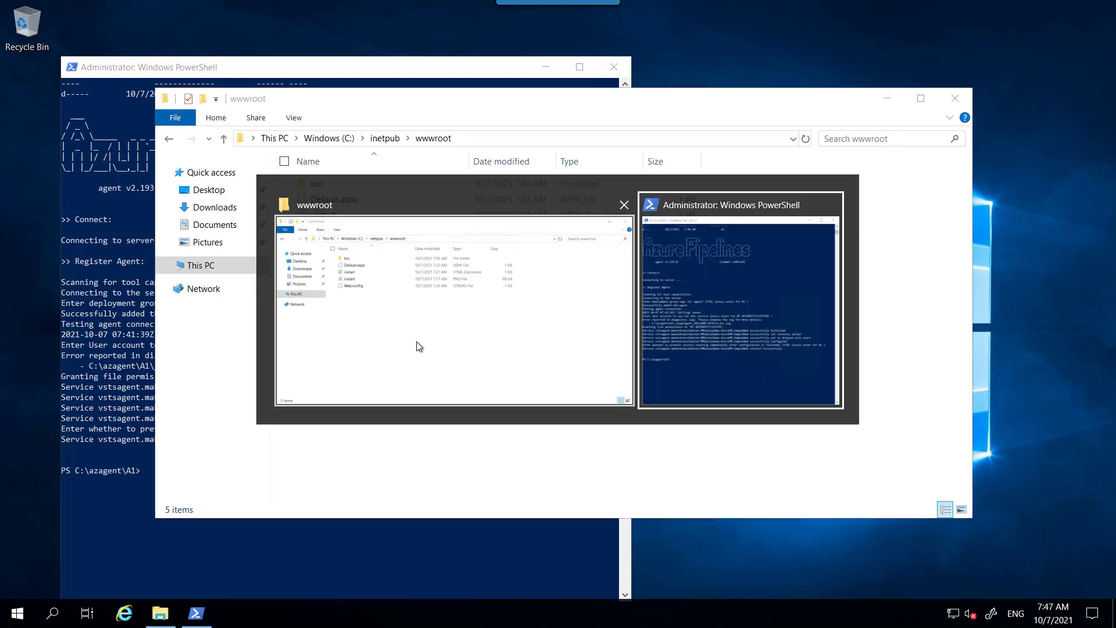
mouse_move(834, 3)
click(728, 13)
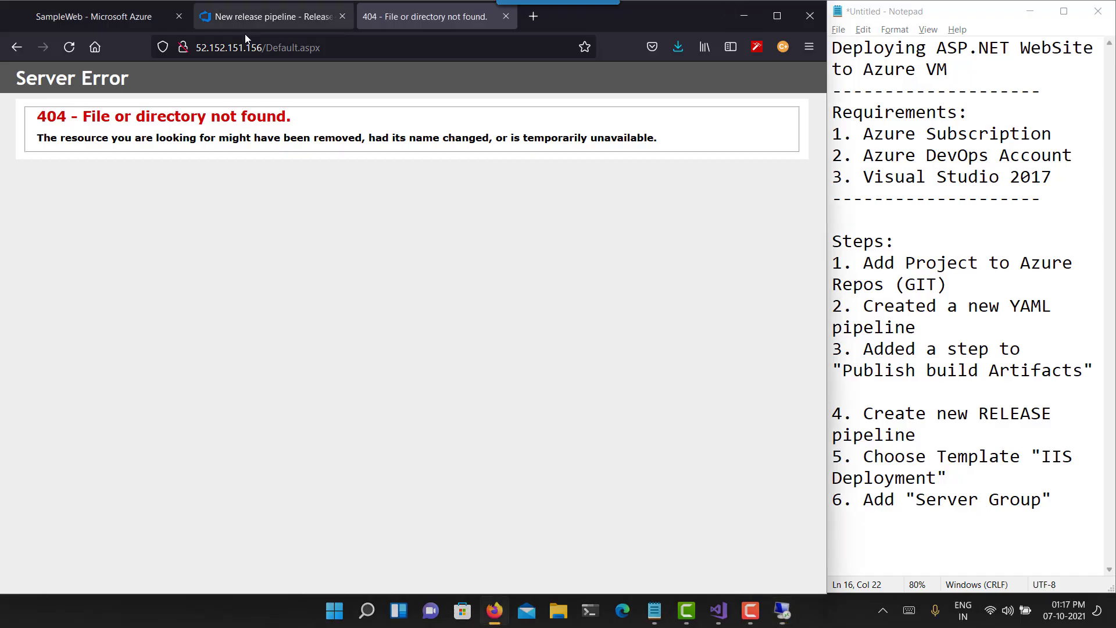
click(365, 48)
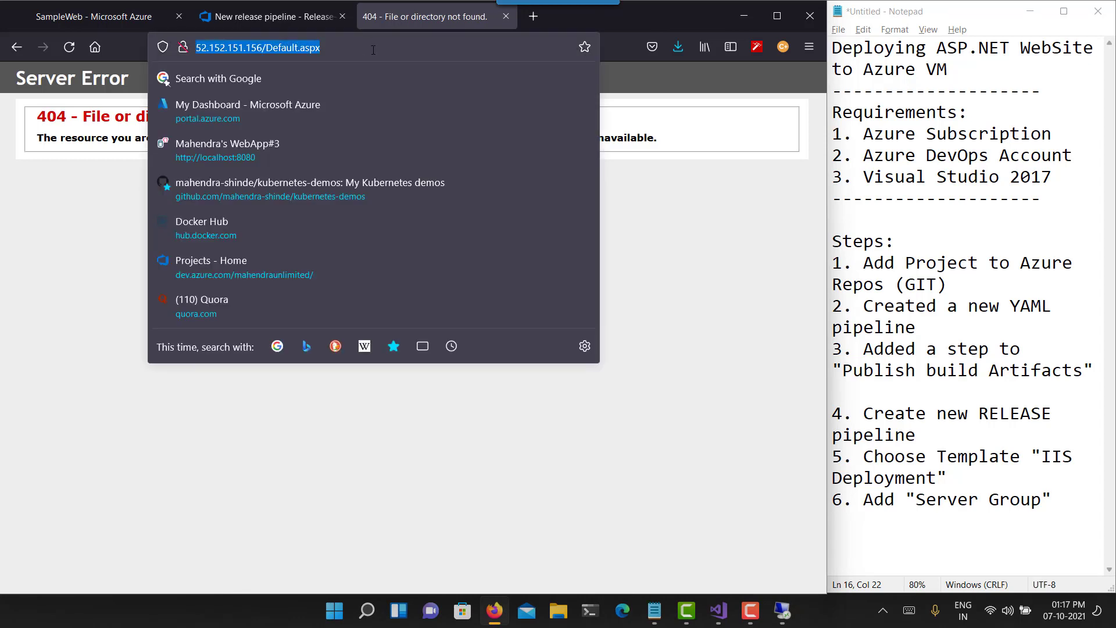
key(Return)
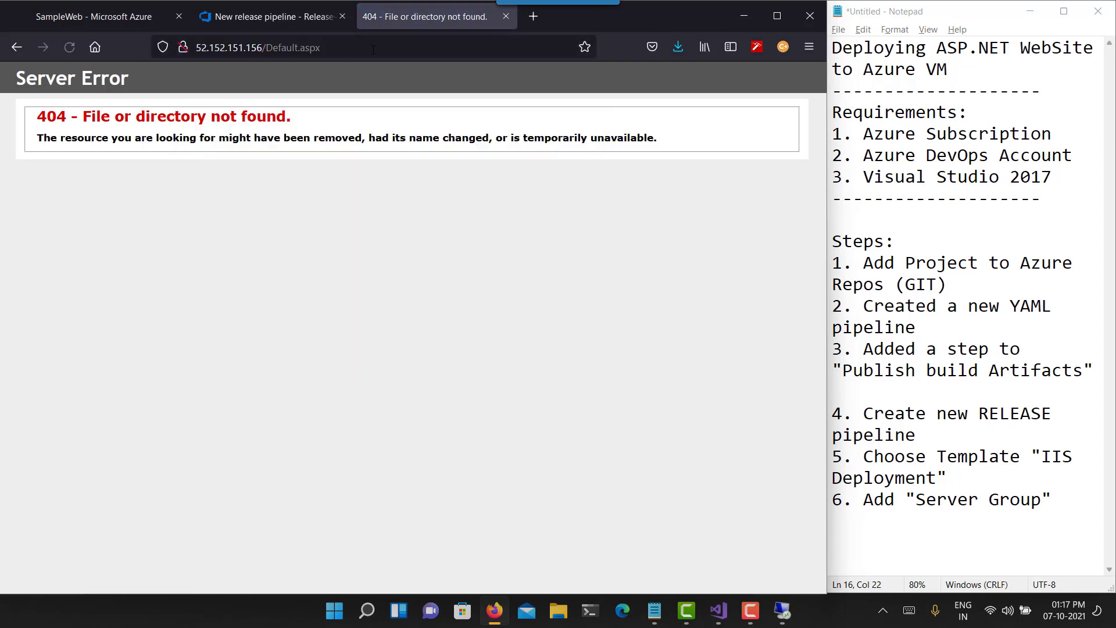
click(76, 45)
key(alt+Tab)
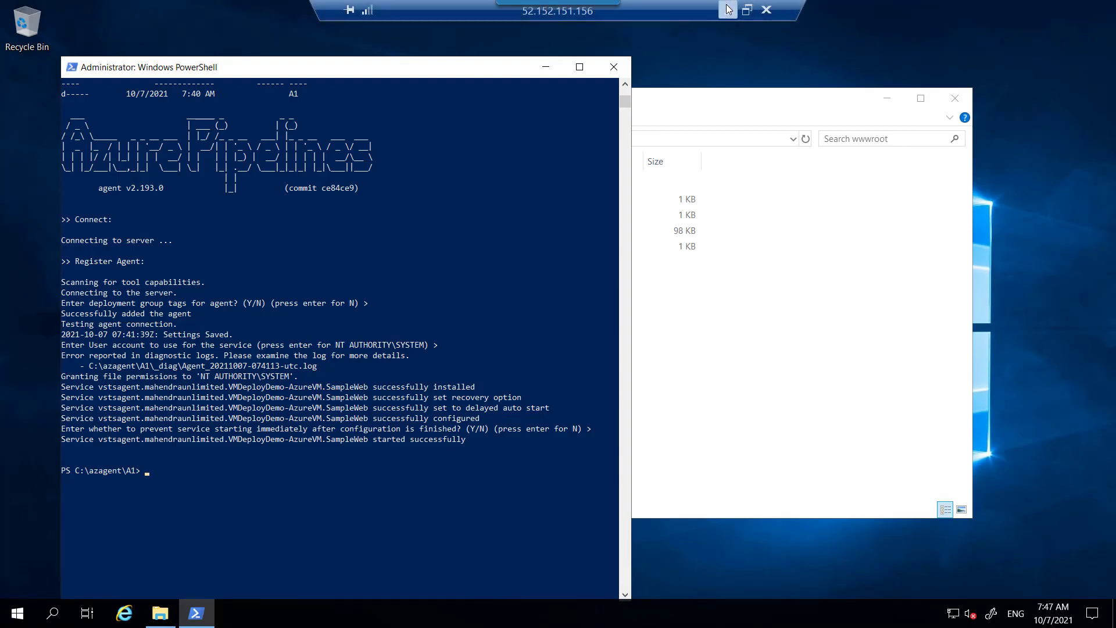
click(727, 8)
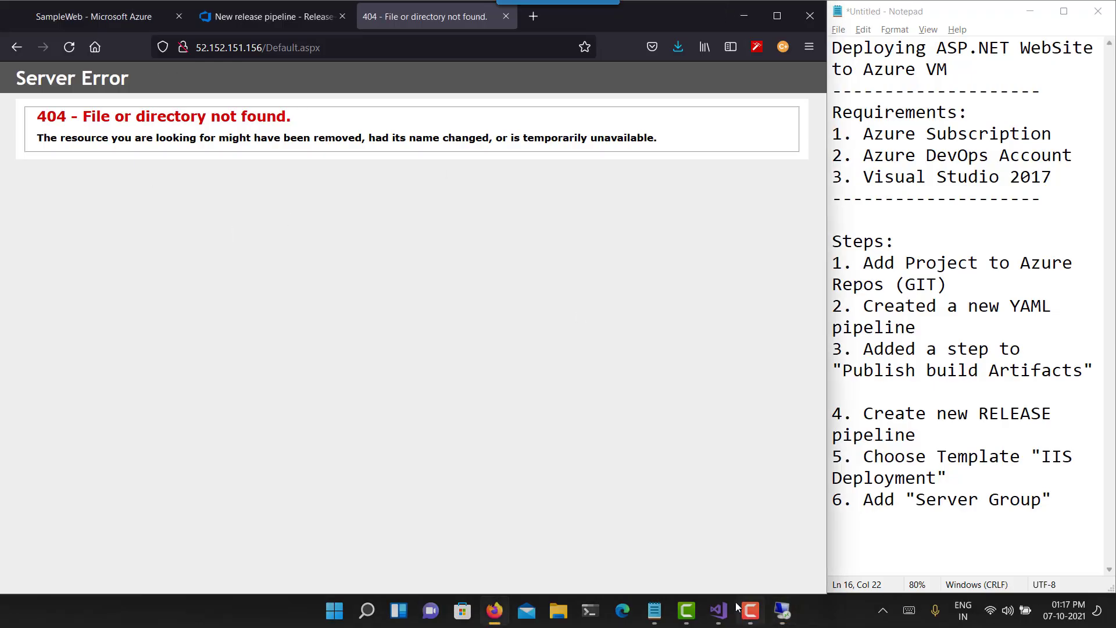
Switch to Visual Studio and save Default.aspx in the SampleSite project
click(718, 610)
click(315, 253)
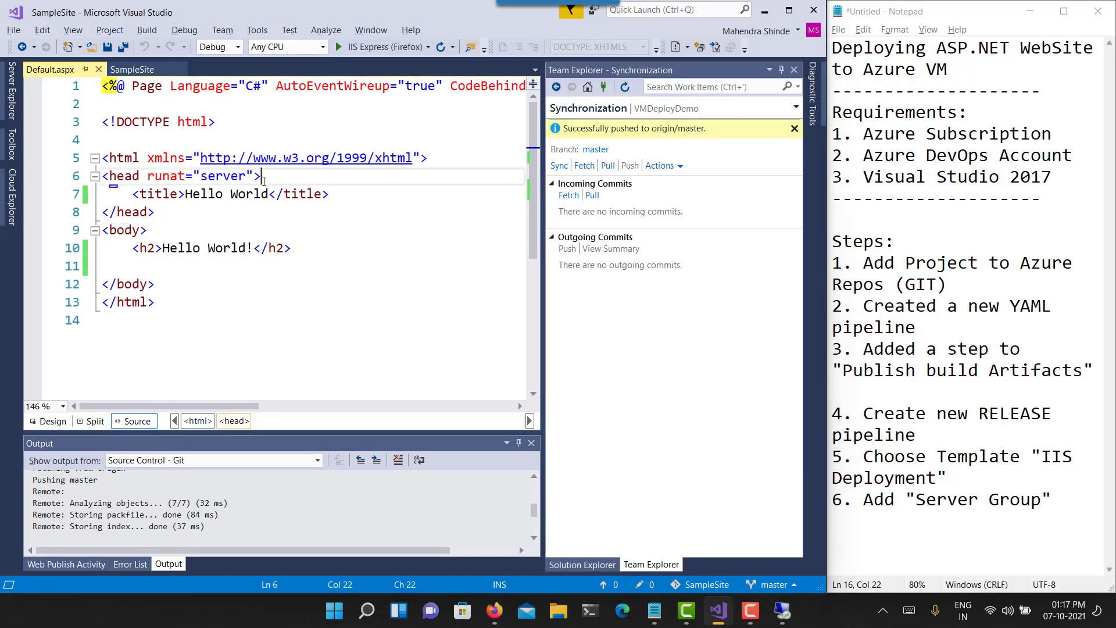
key(ctrl+s)
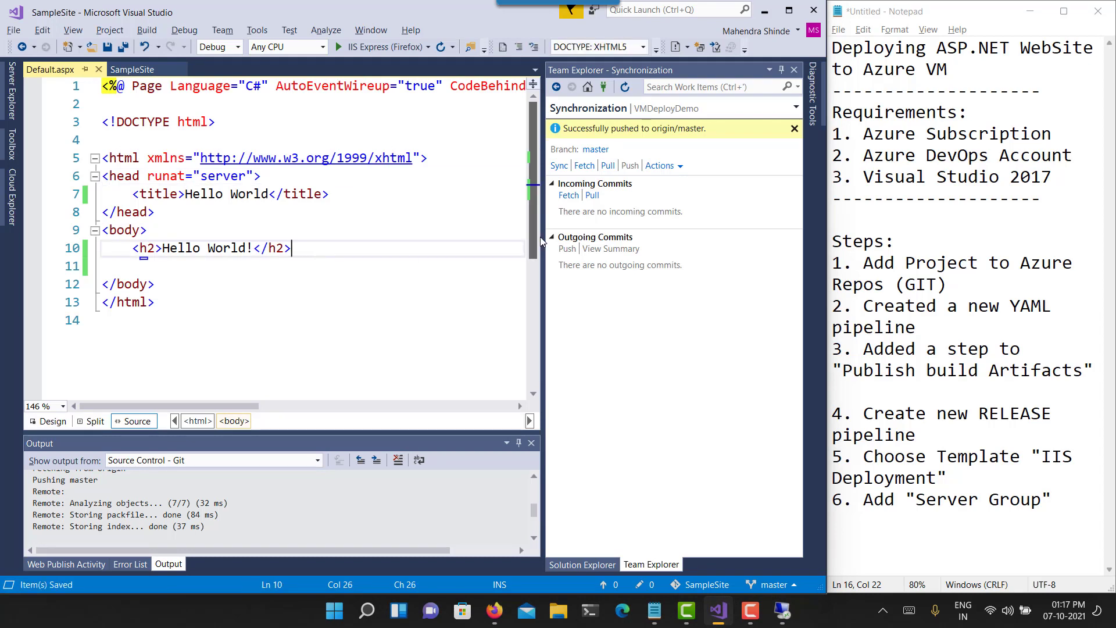
click(220, 121)
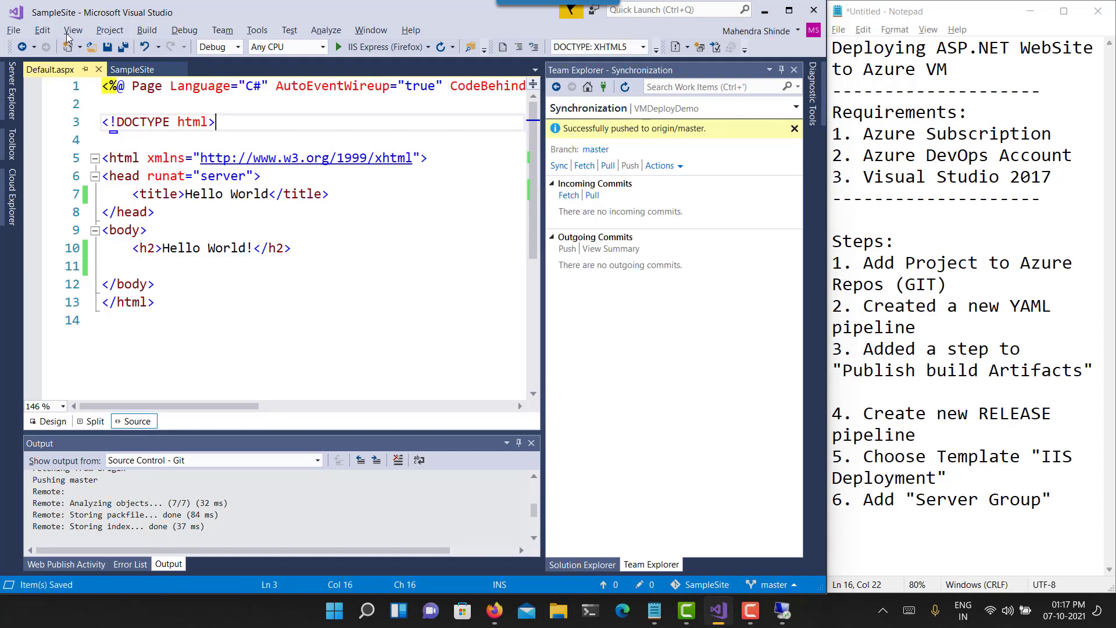
Add the paragraph "The quick brown fox jumps over the lazy dog." below the h2 heading in Default.aspx and save the file
click(251, 271)
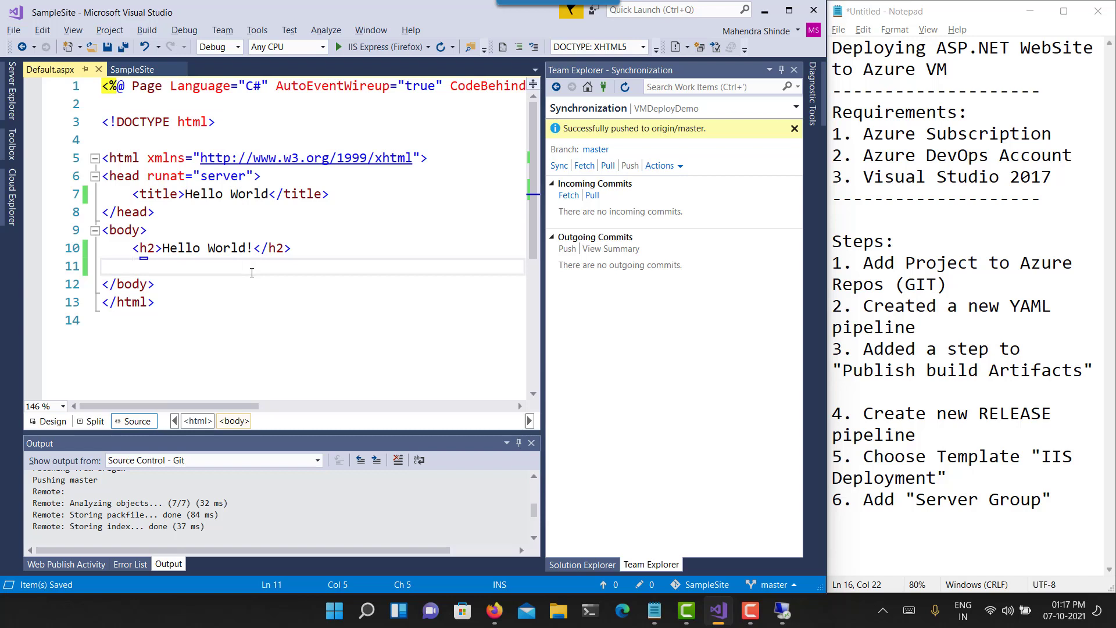
text(<p>)
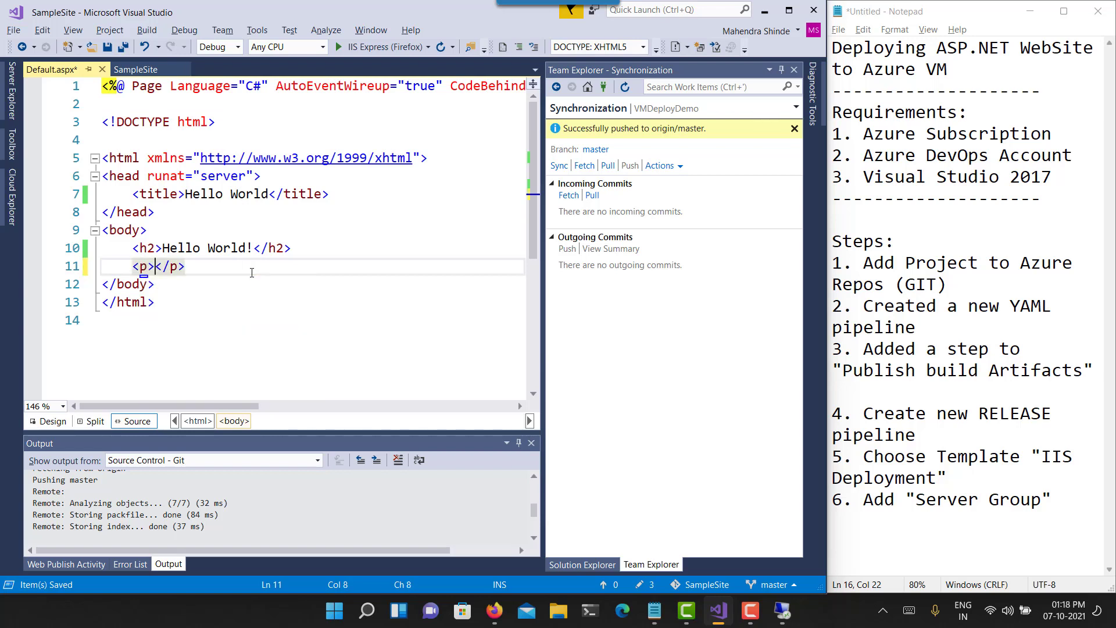
text(The quick r)
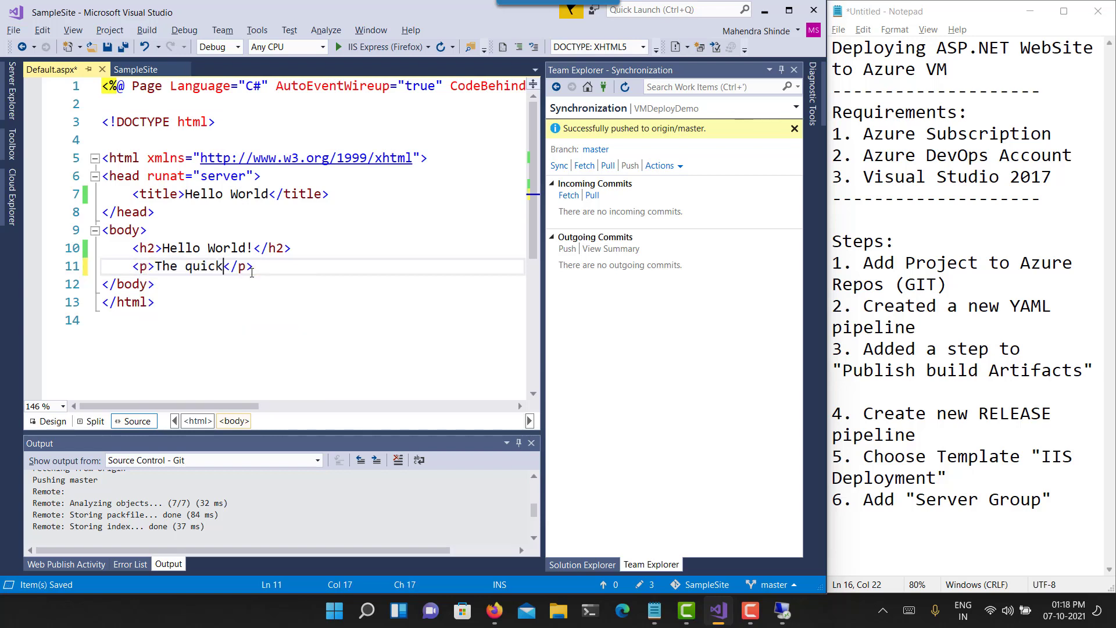
key(BackSpace)
text(brown )
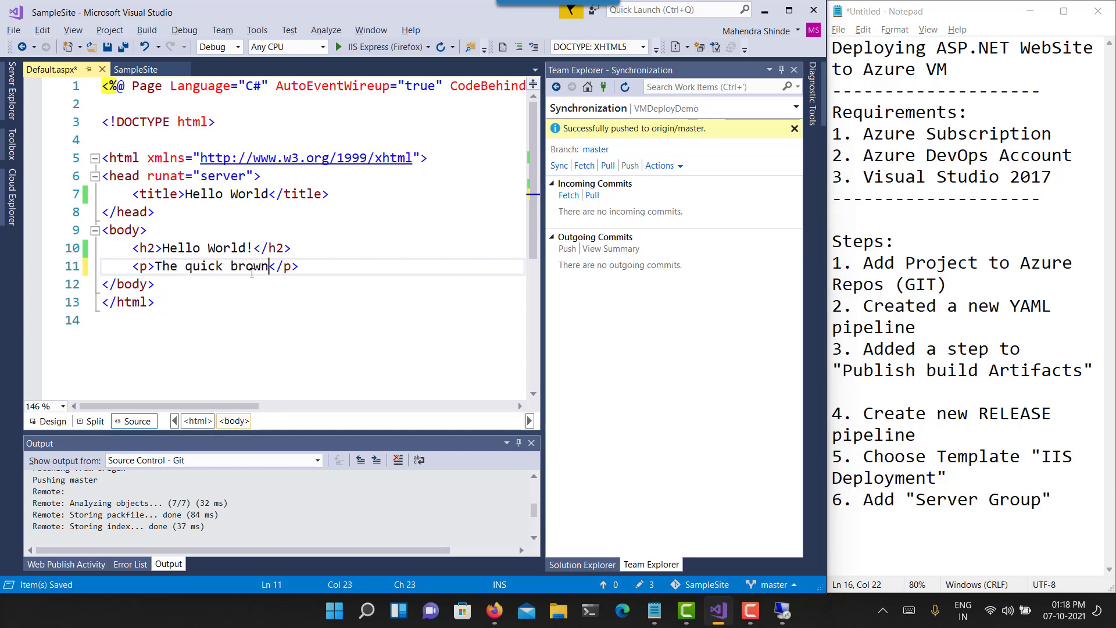
text(fox jumps )
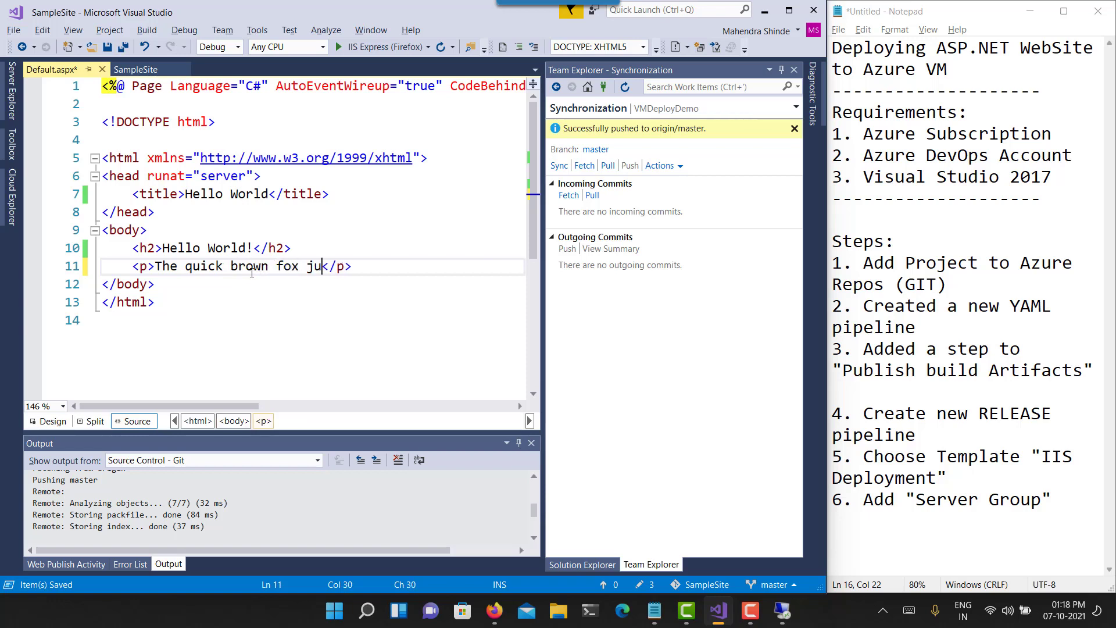
text(over the lz)
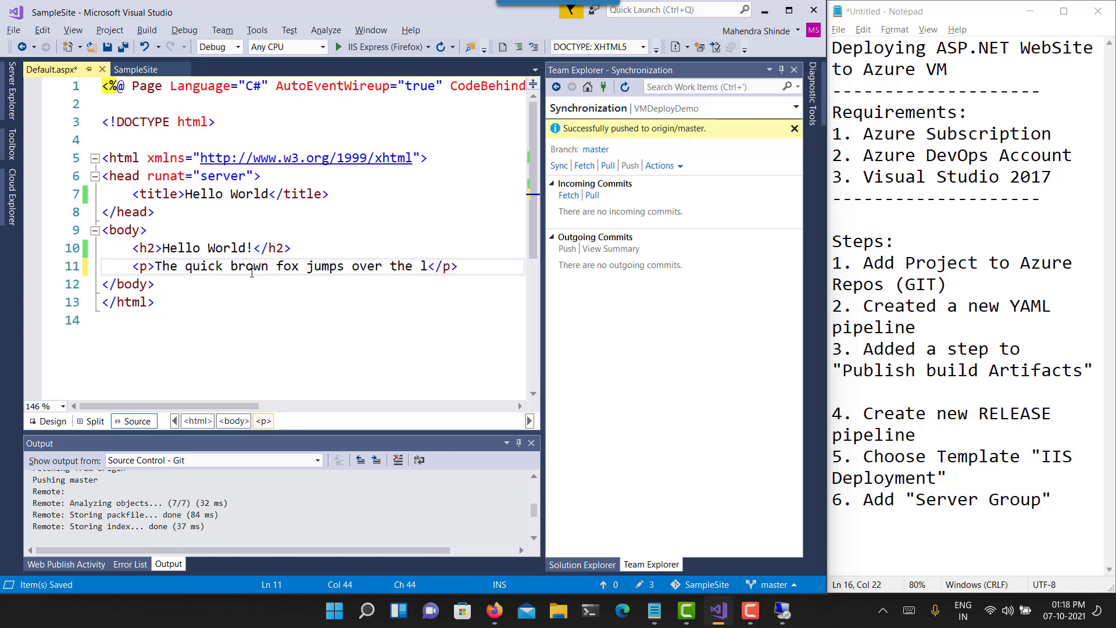
key(BackSpace)
text(azy dog.)
key(ctrl+s)
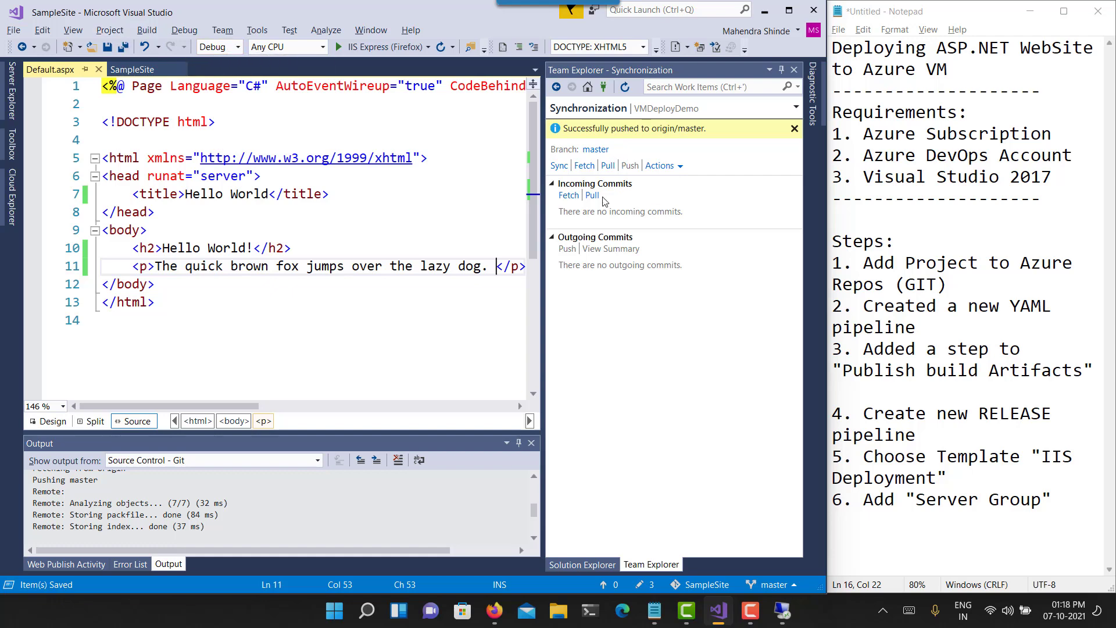
Commit all pending changes to the local master branch with the message "Home Page editing"
click(645, 585)
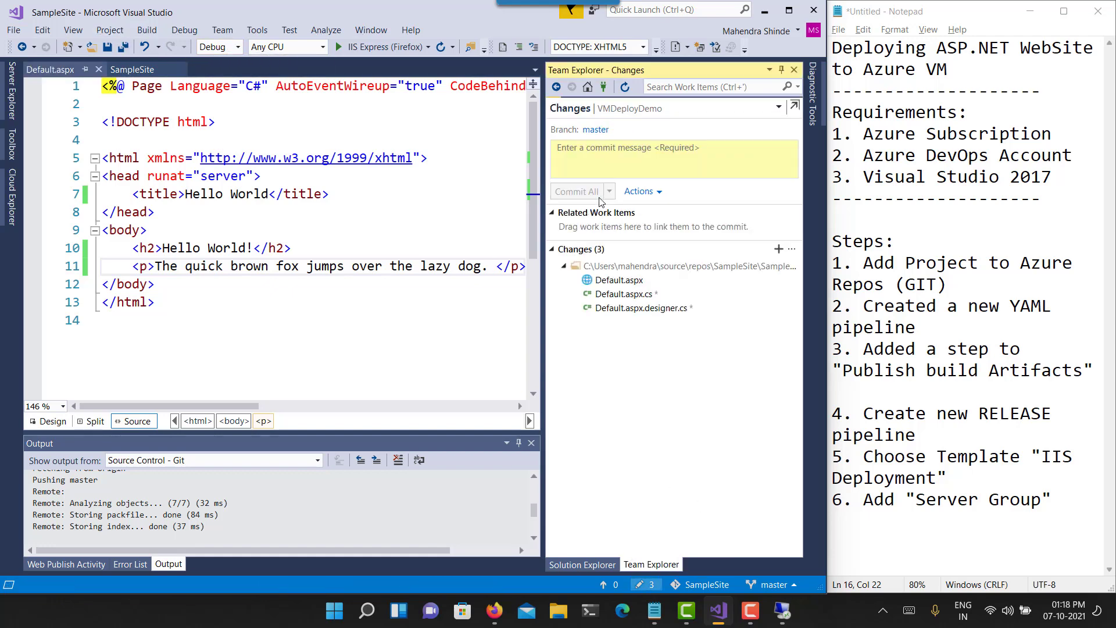
click(641, 164)
text(Home Page editing)
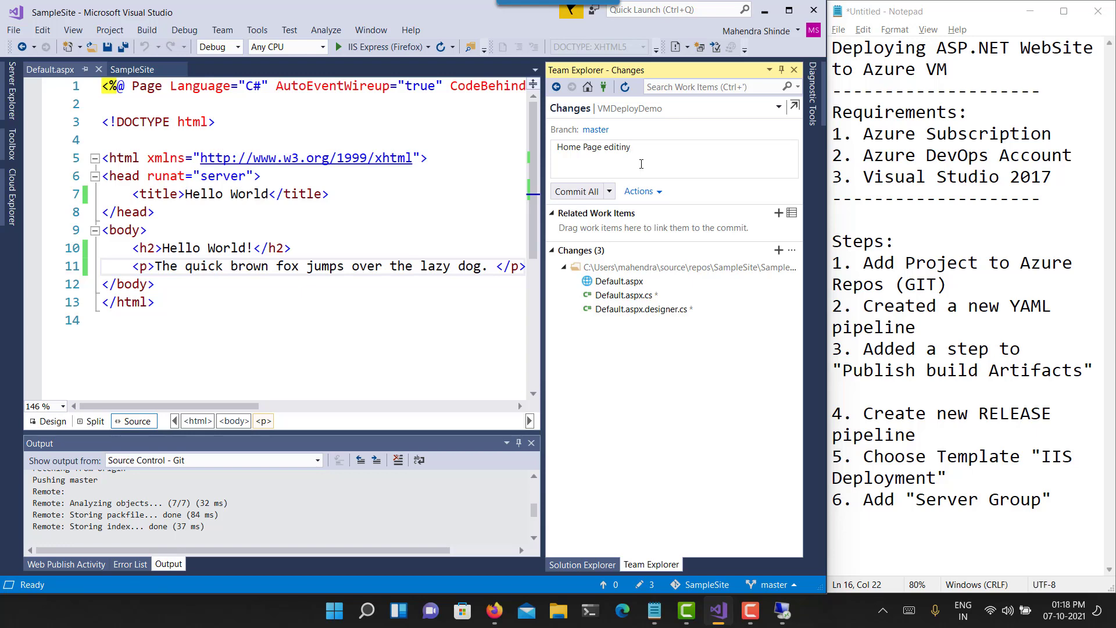
click(570, 191)
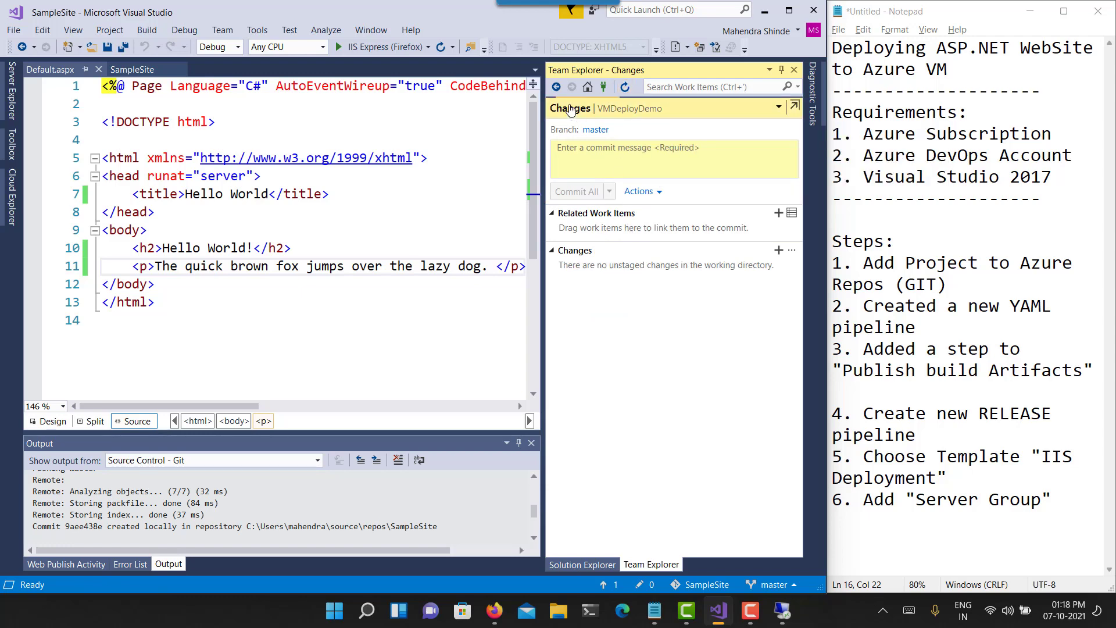
Fetch and pull the incoming commits for master, and push the outgoing commits to origin
click(559, 88)
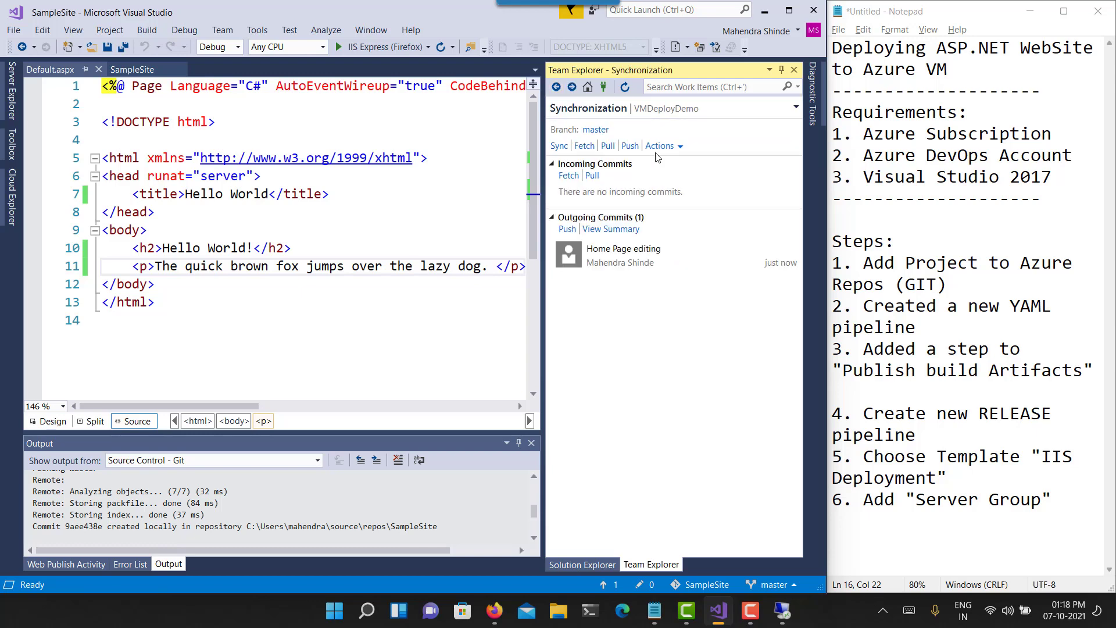
click(574, 176)
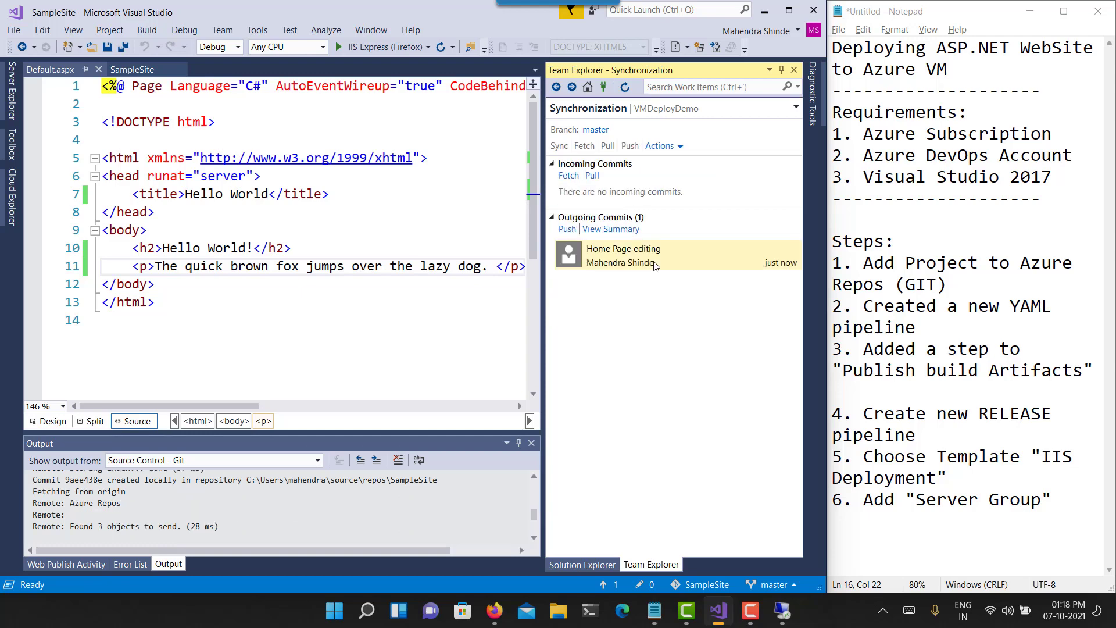
click(598, 175)
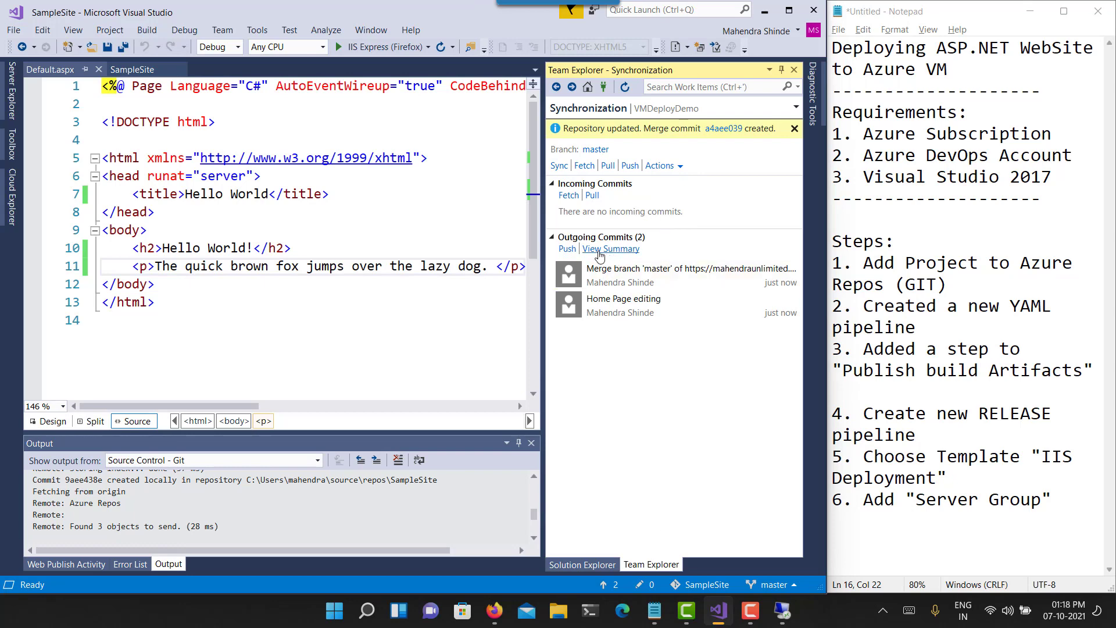
click(568, 249)
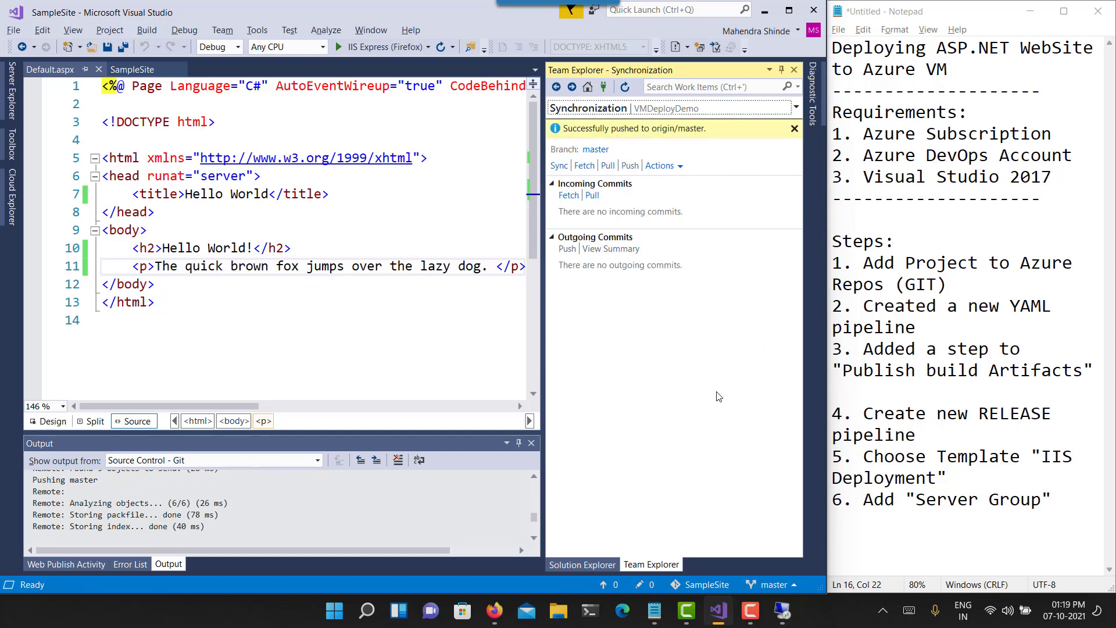
Switch to the browser, close the IIS Web App Deploy log, and examine the VMDeployDemo project summary
key(alt+Tab)
click(78, 48)
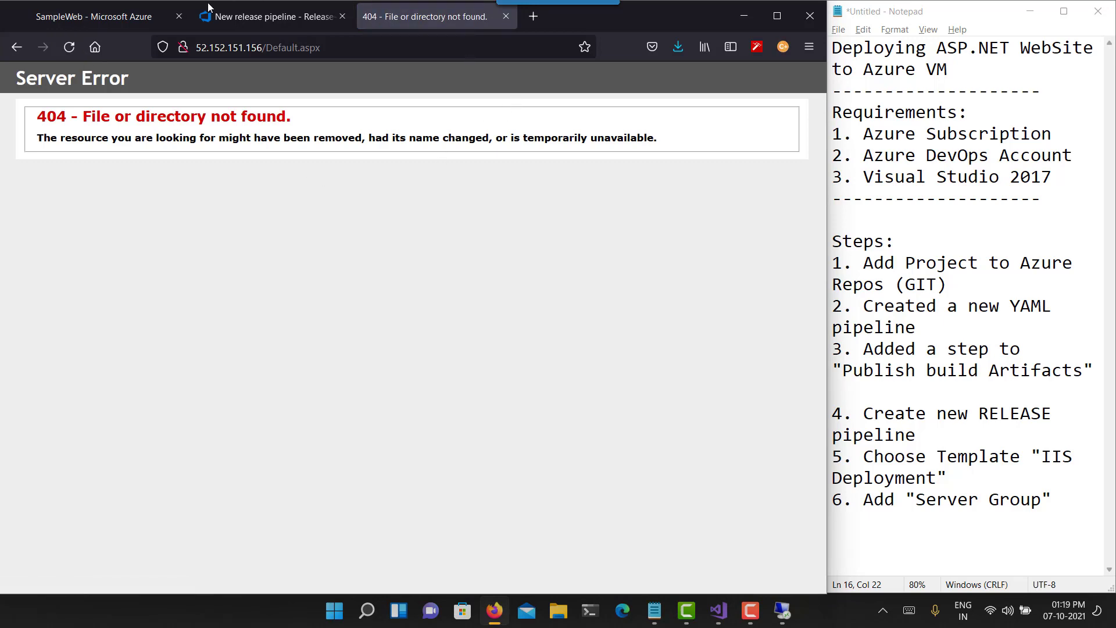
click(265, 10)
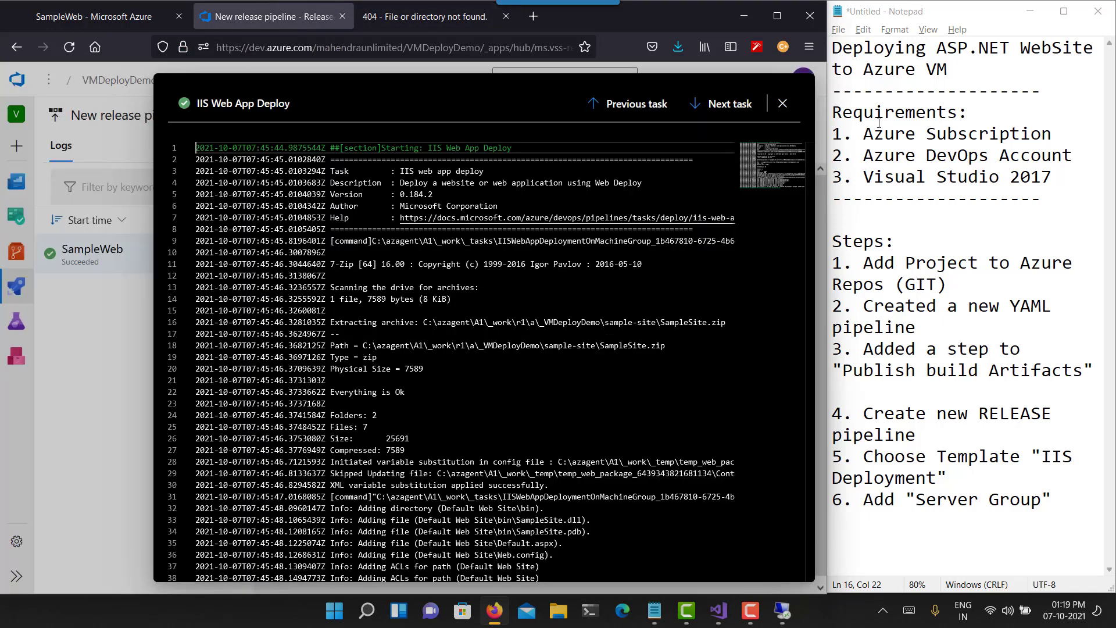
click(783, 103)
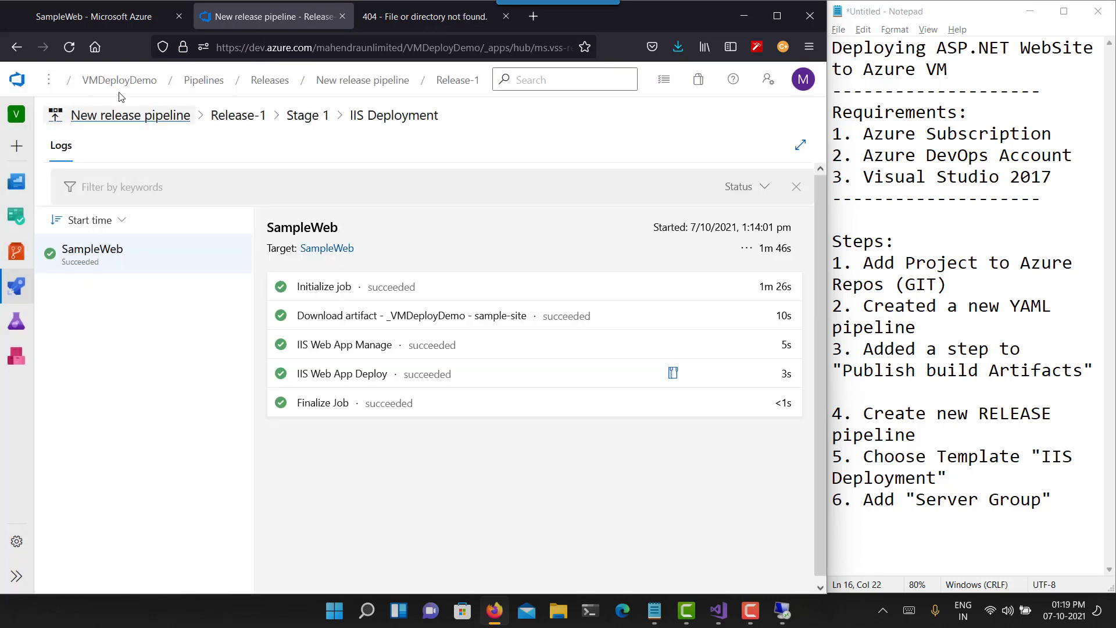
click(109, 79)
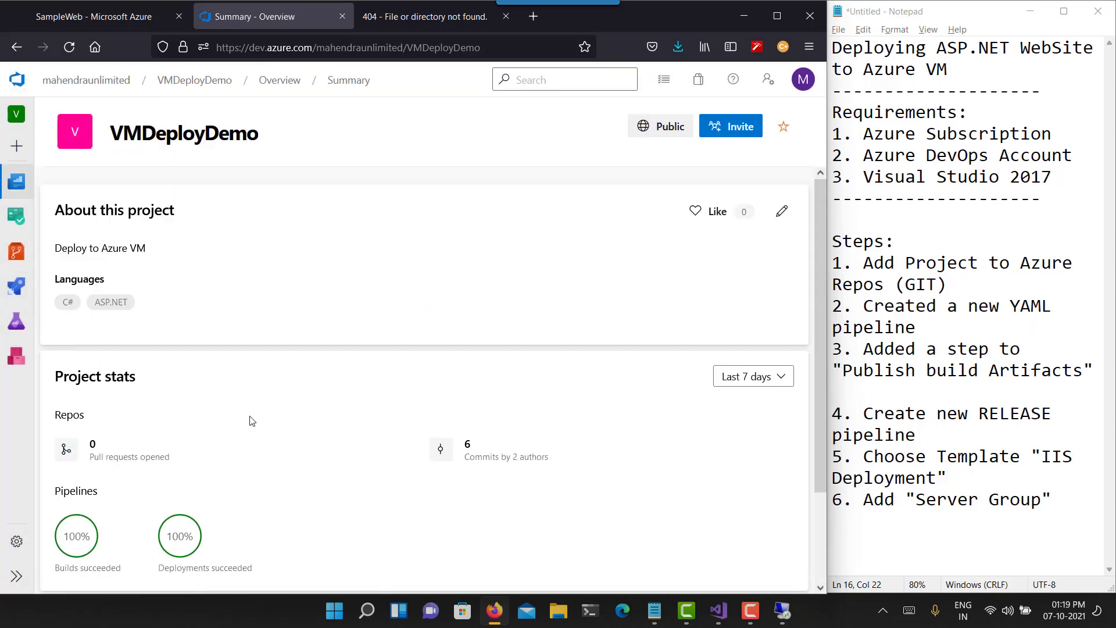
scroll(292, 341, down, 2)
scroll(292, 342, up, 2)
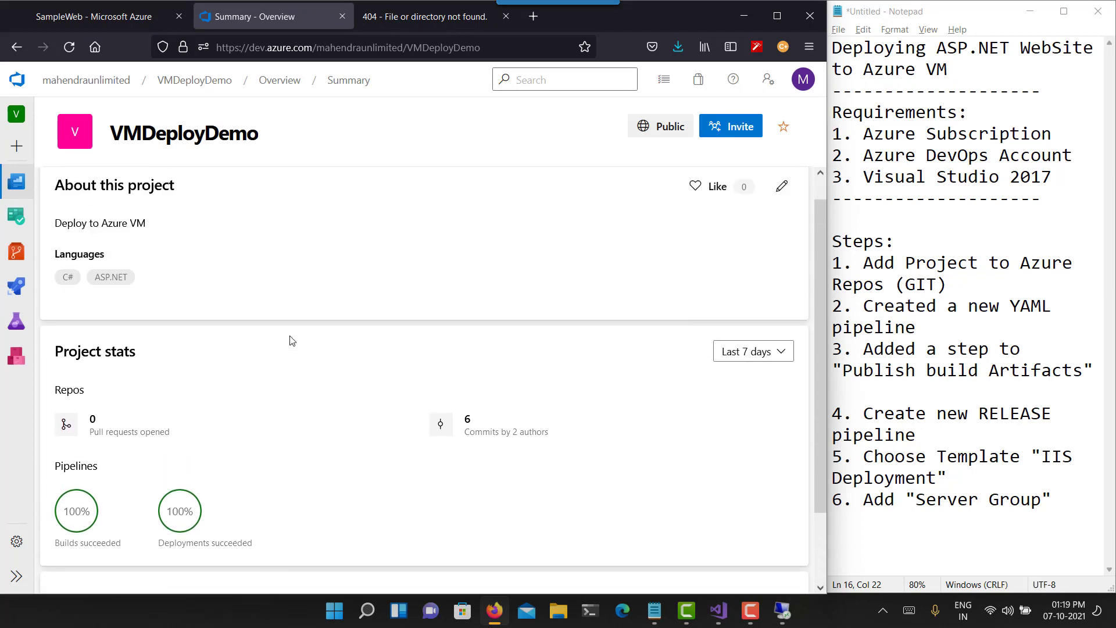
scroll(292, 341, down, 2)
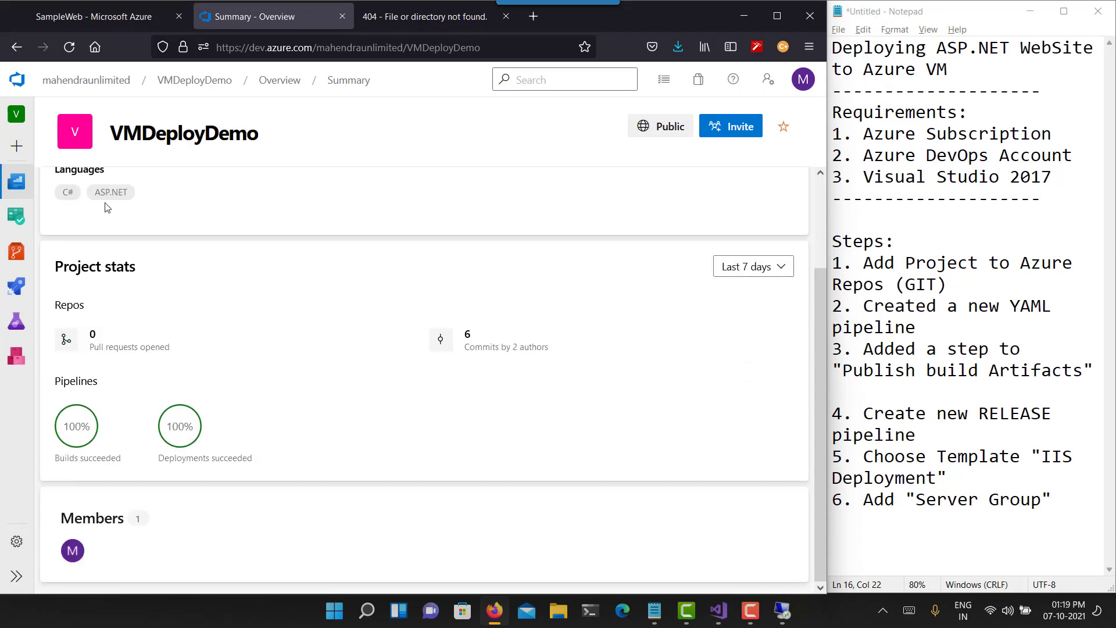
Open the latest VMDeployDemo pipeline run, follow its job log, and return to the run summary
click(15, 297)
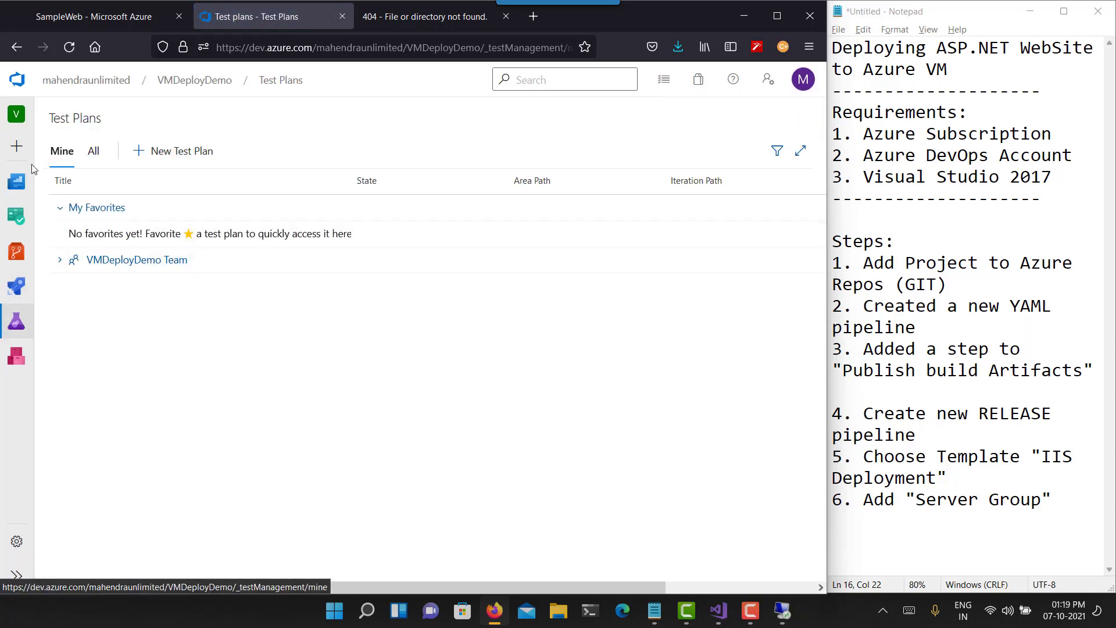
mouse_move(17, 251)
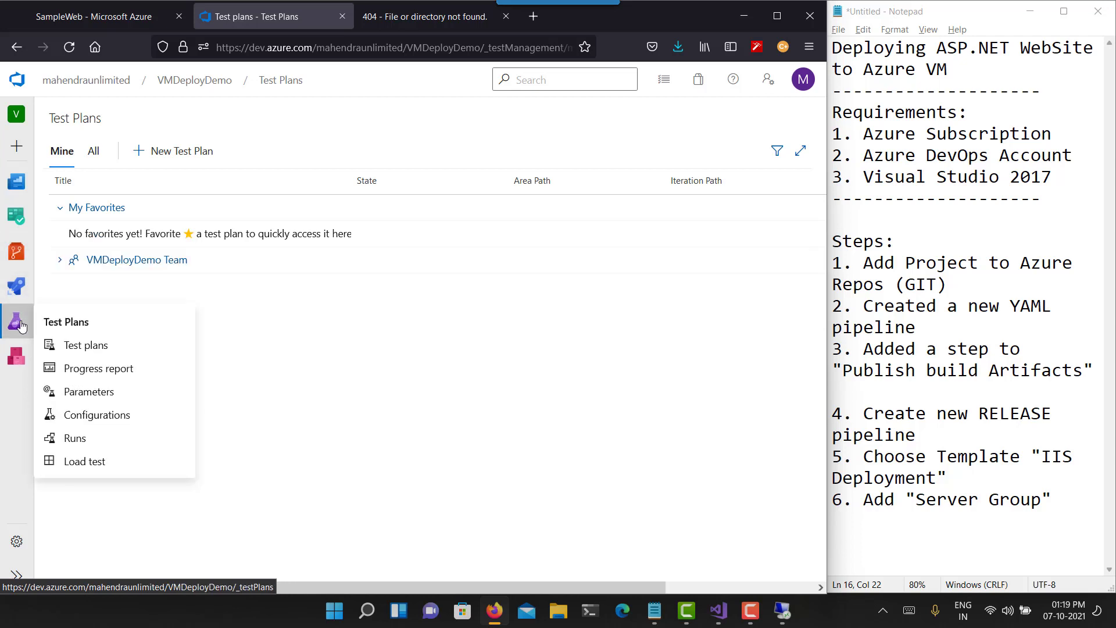
mouse_move(16, 286)
click(121, 311)
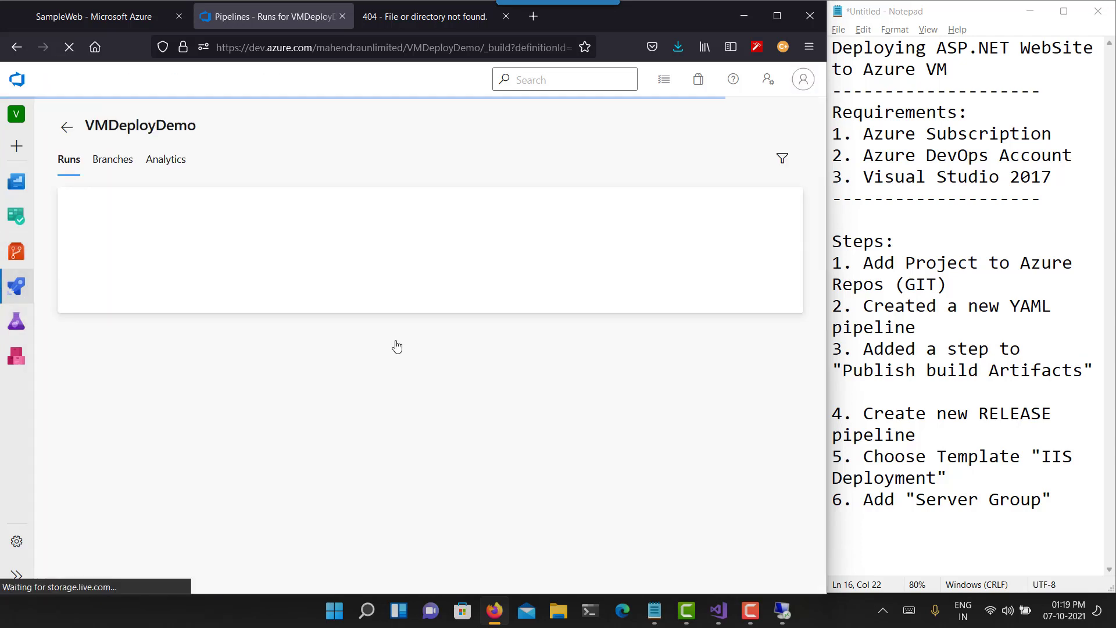
click(329, 261)
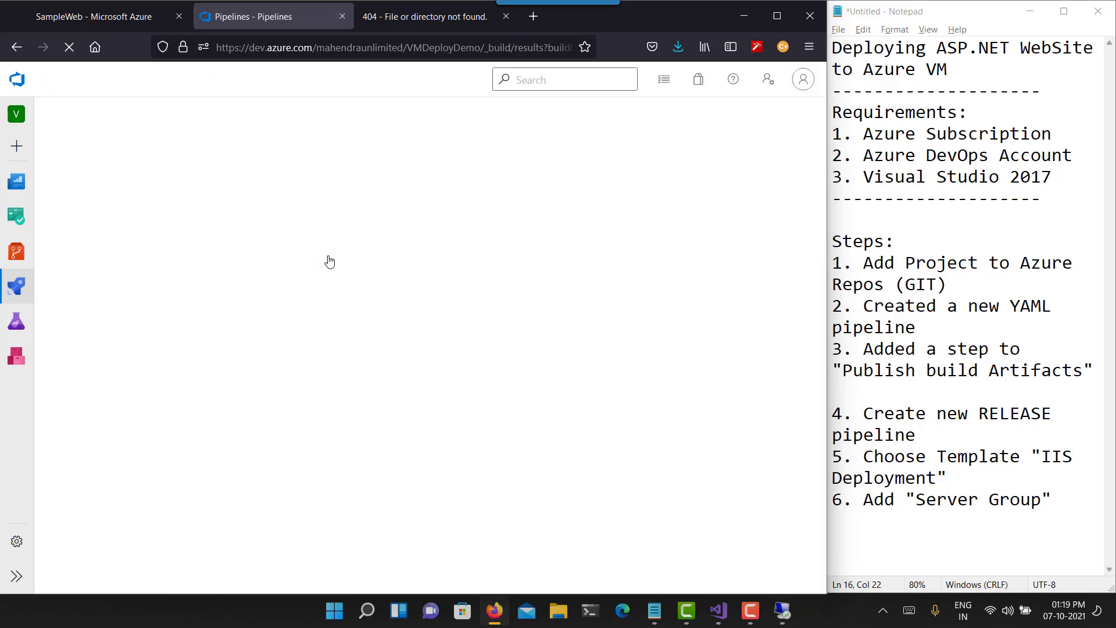
click(236, 417)
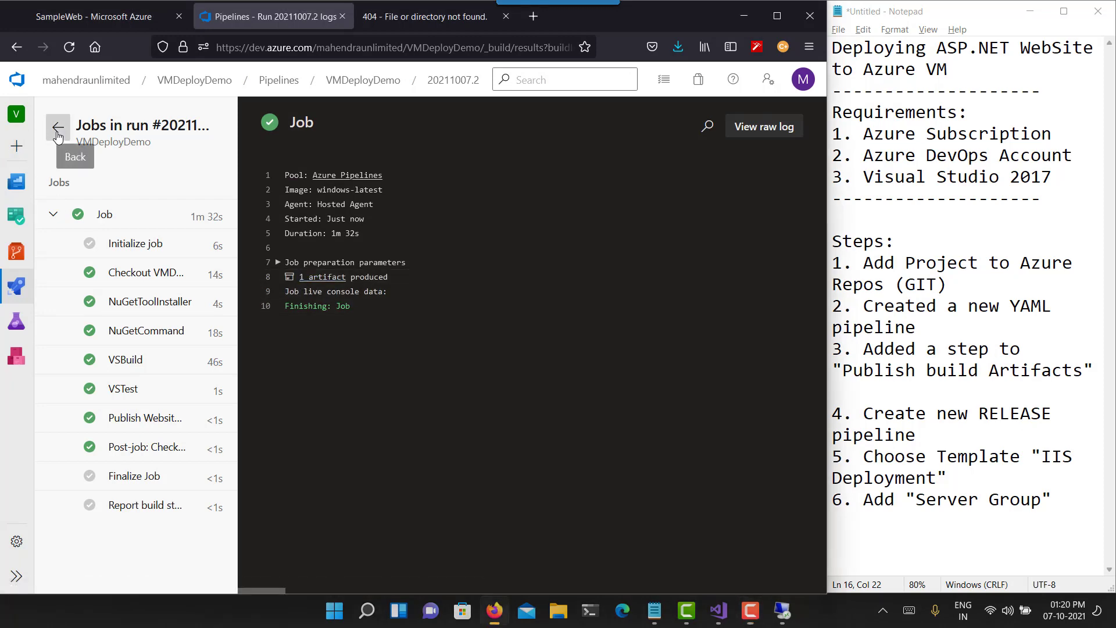
click(58, 126)
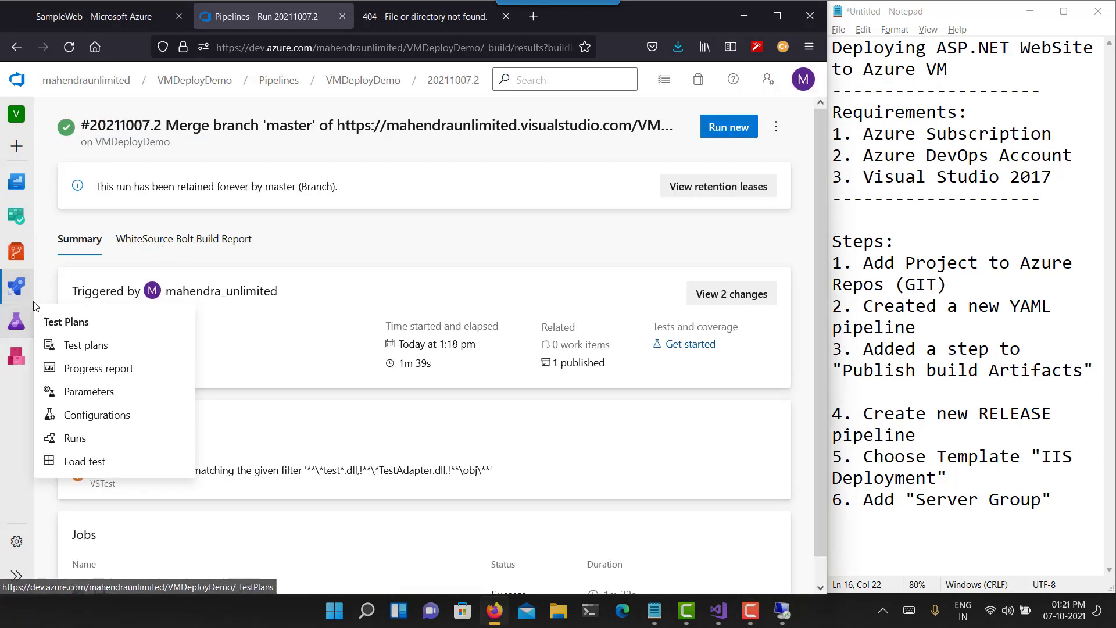
Open Release-2 of the new release pipeline and follow the Stage 1 IIS Deployment logs for the SampleWeb target
mouse_move(16, 286)
click(98, 356)
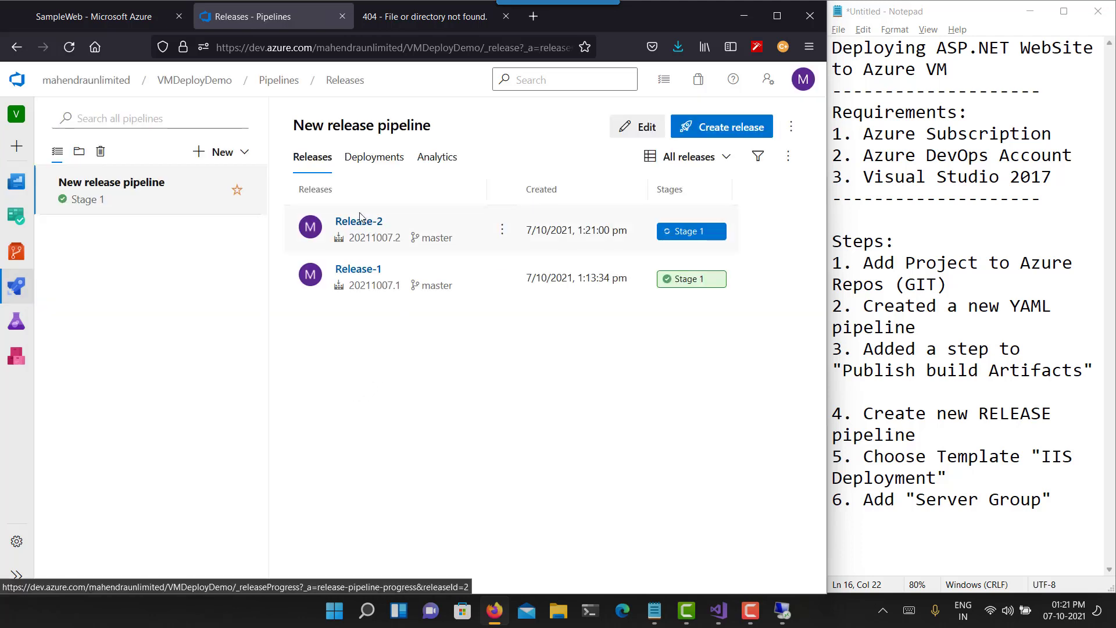
click(361, 232)
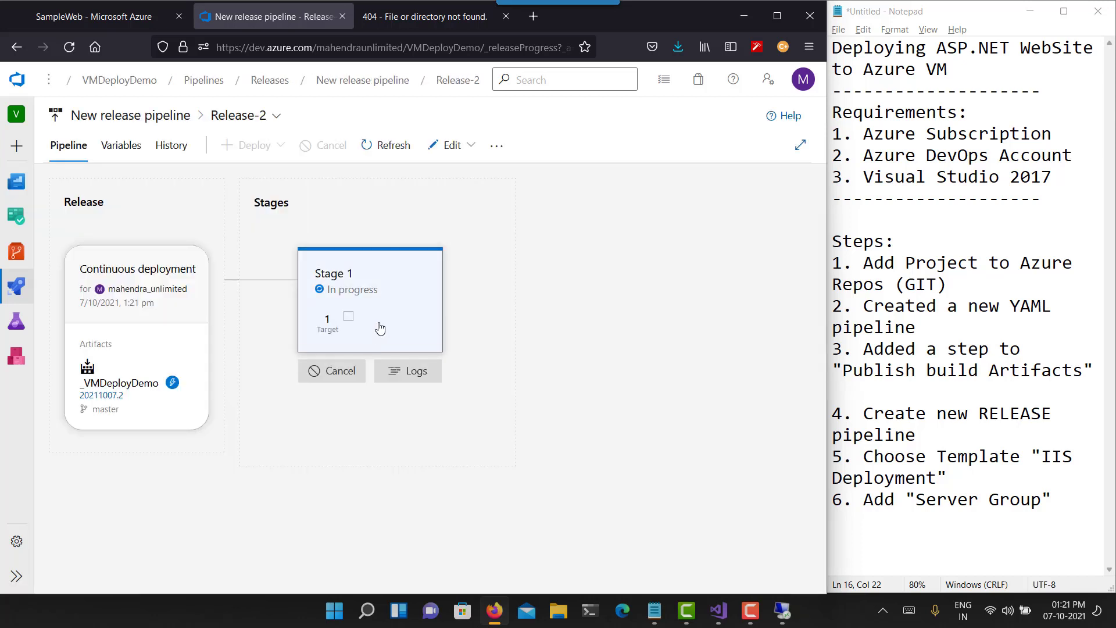
click(380, 329)
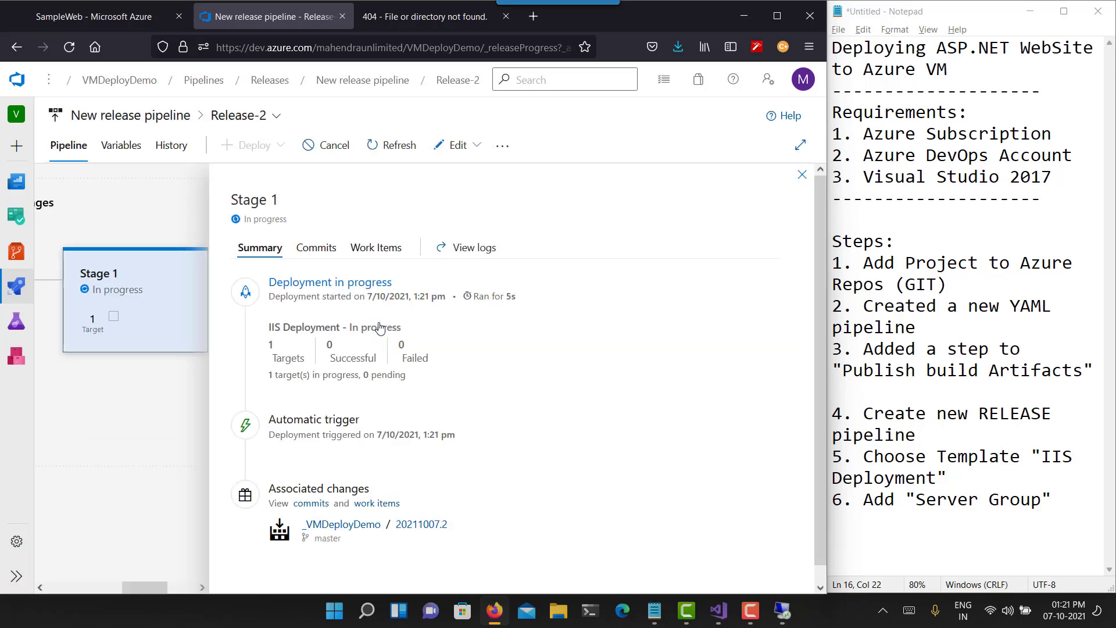
click(336, 282)
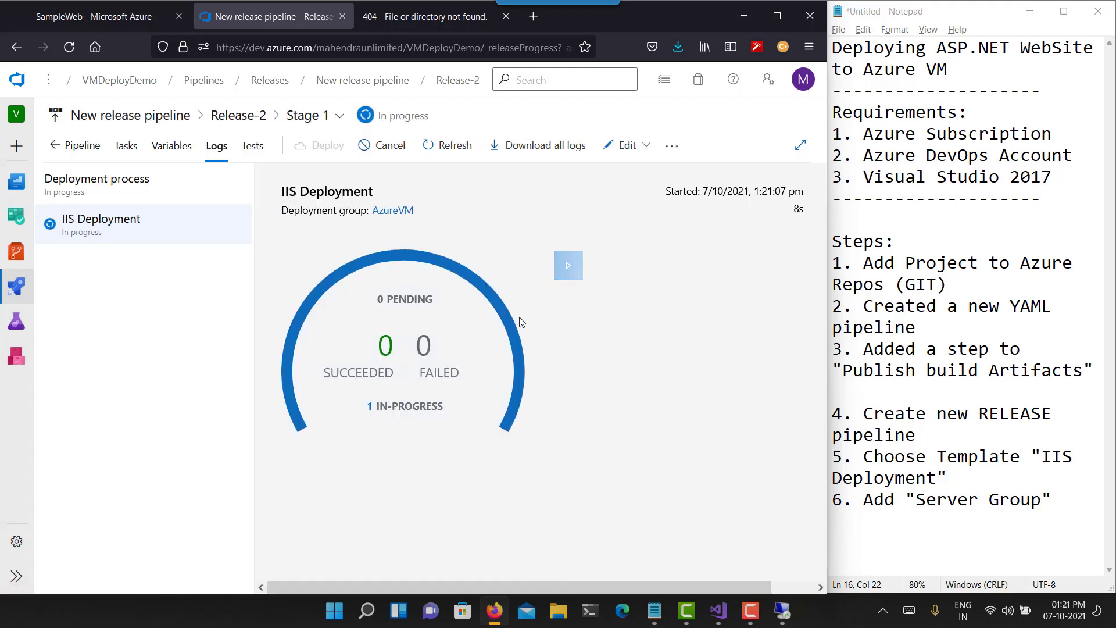
click(435, 344)
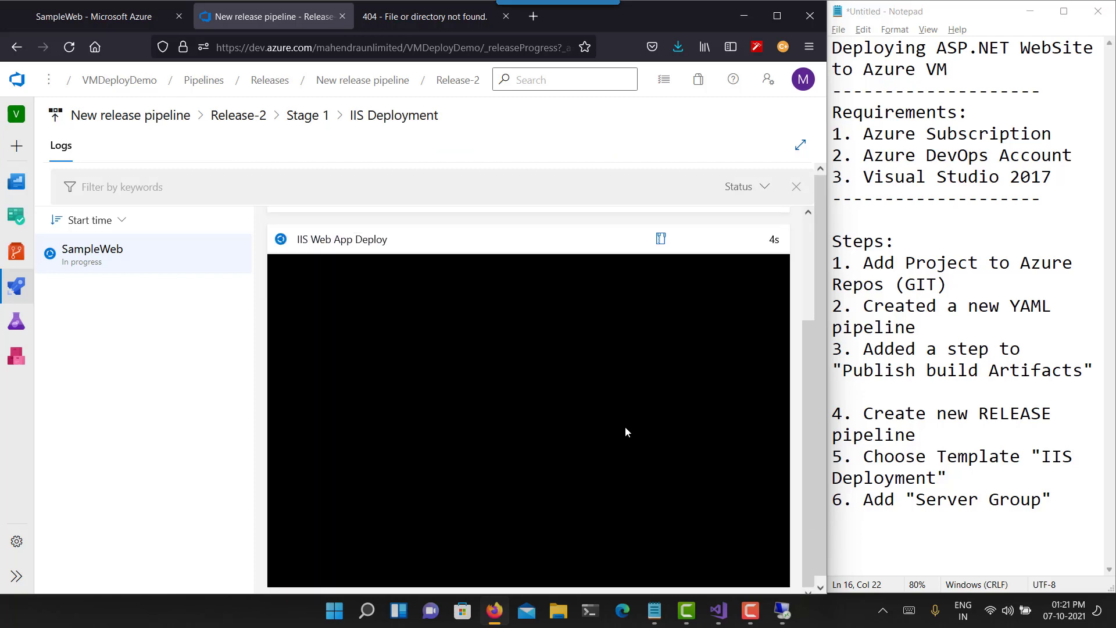
scroll(625, 427, up, 3)
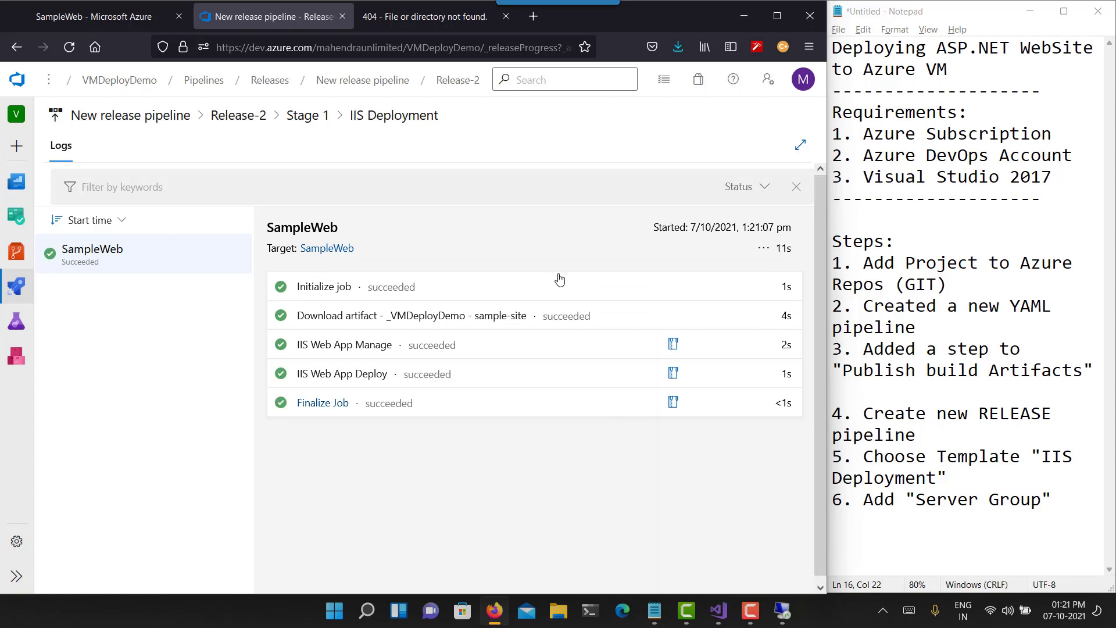
Reload /Default.aspx at the VM's public IP address several times to check the redeployed page
click(424, 16)
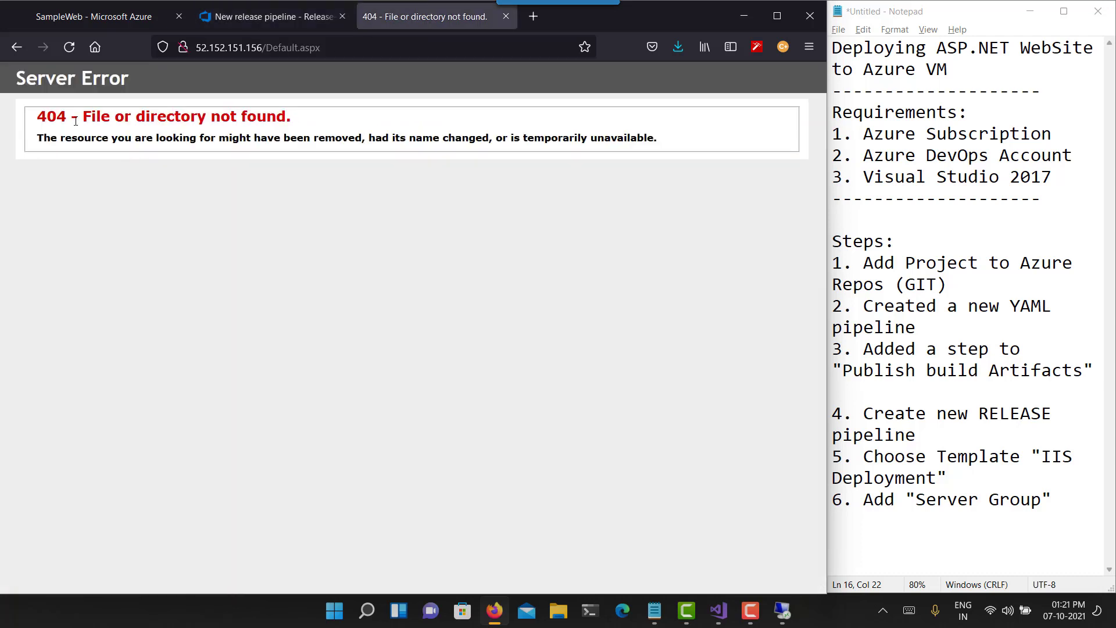
click(70, 48)
click(70, 49)
click(71, 49)
click(70, 49)
click(70, 49)
click(70, 49)
click(71, 50)
Remove Default.aspx from the address and load the site root at the VM's public IP address
drag(266, 47, 320, 47)
key(BackSpace)
key(Return)
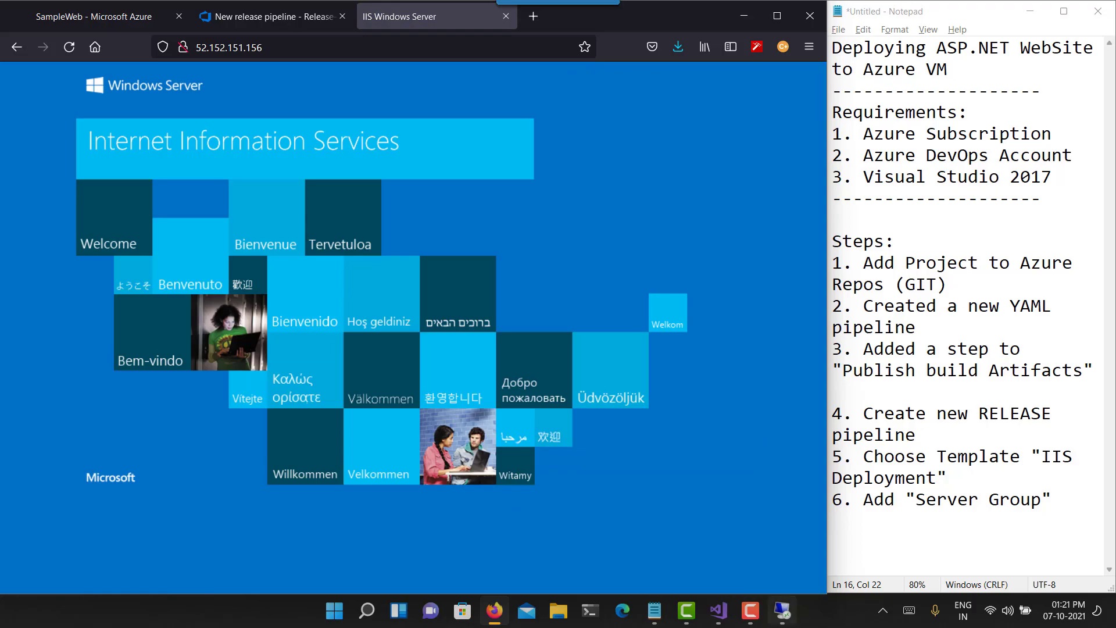
Switch to the VM's remote desktop, open Server Manager, and dismiss the Windows Admin Center notice
click(786, 614)
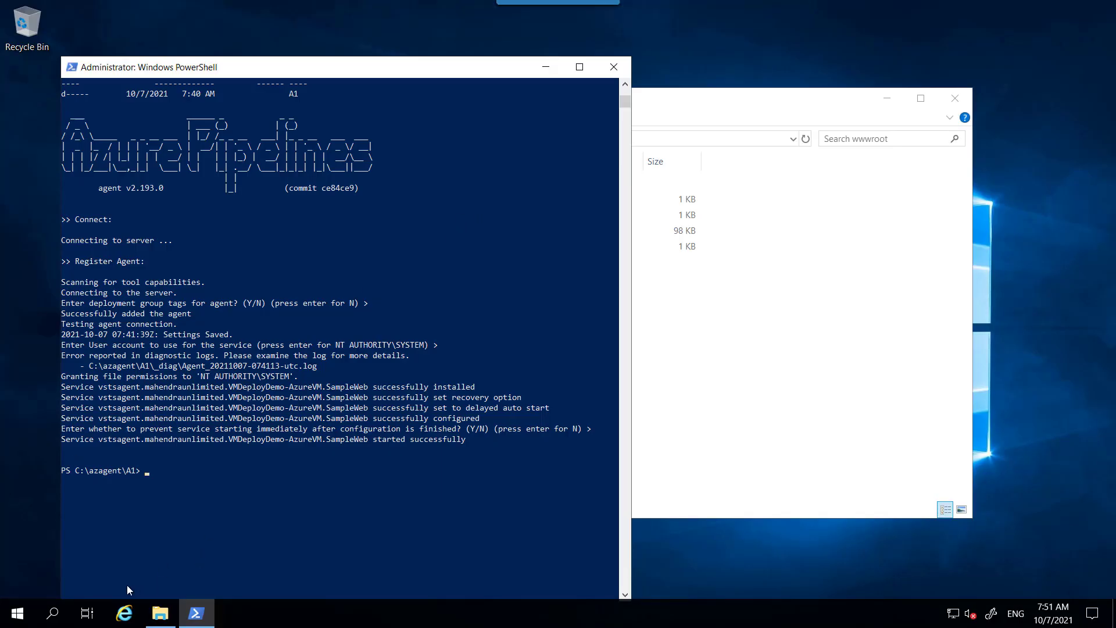
click(18, 613)
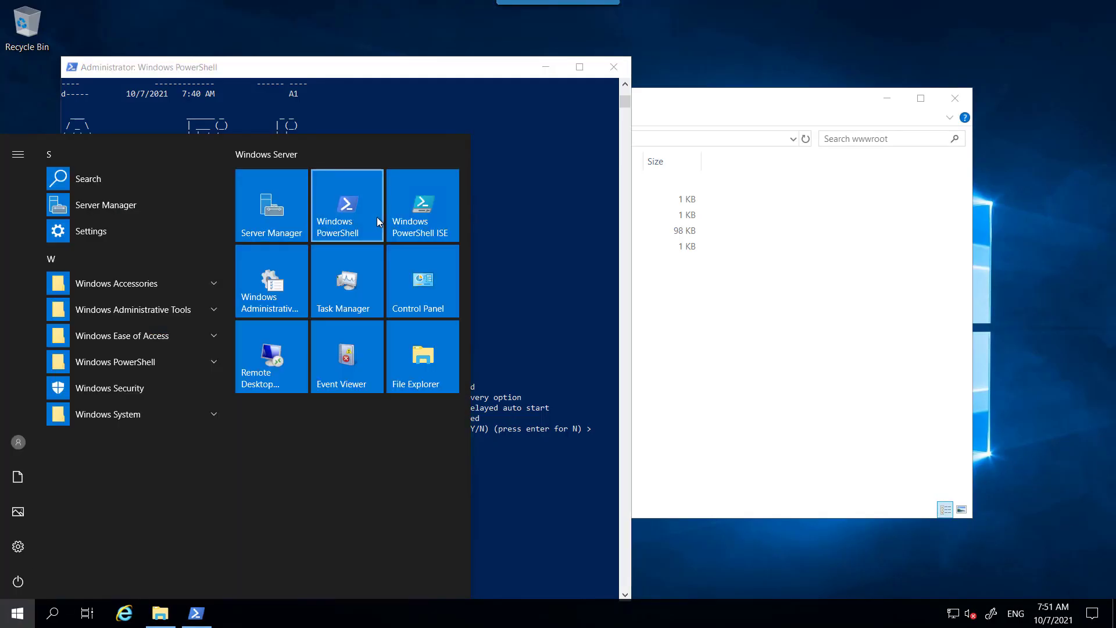
click(279, 230)
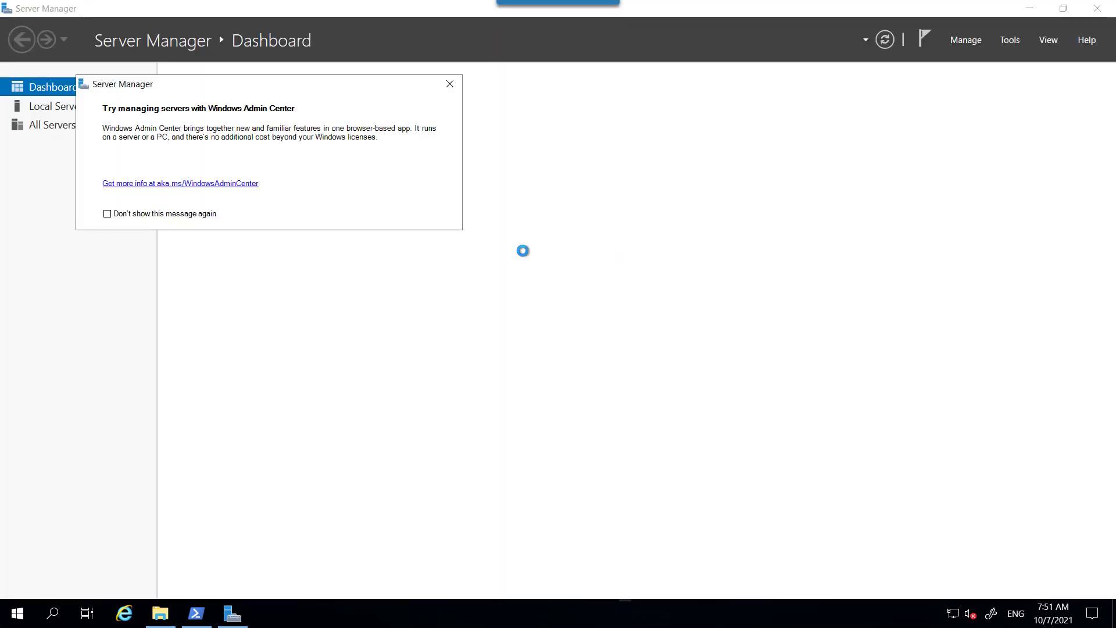
click(448, 86)
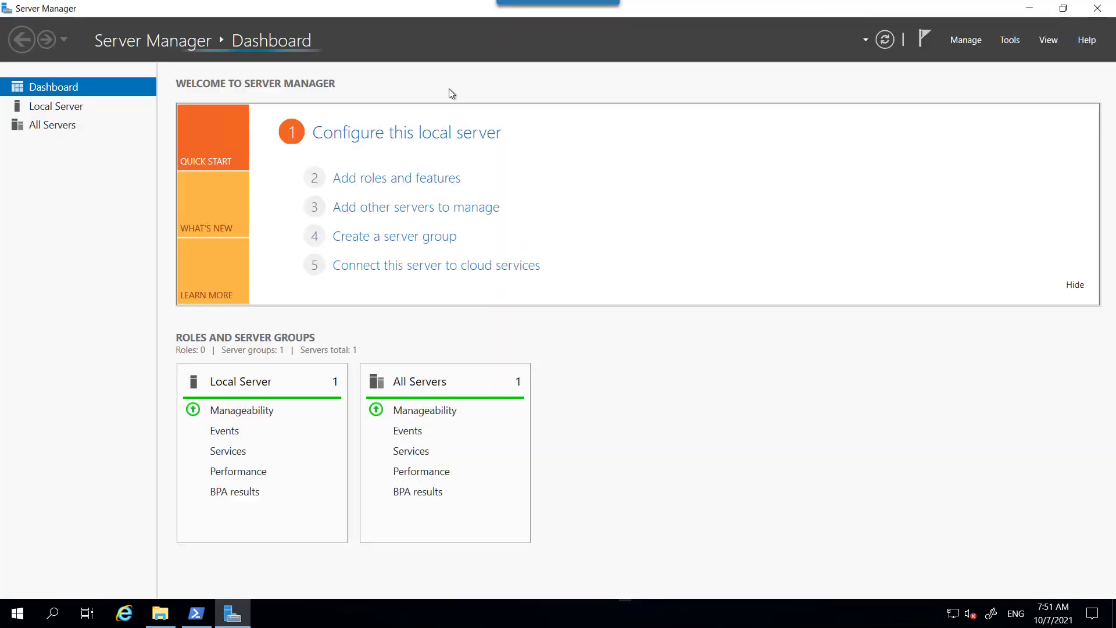
Start adding roles and features in Server Manager and advance to the server roles with SampleWeb as the destination server
click(411, 181)
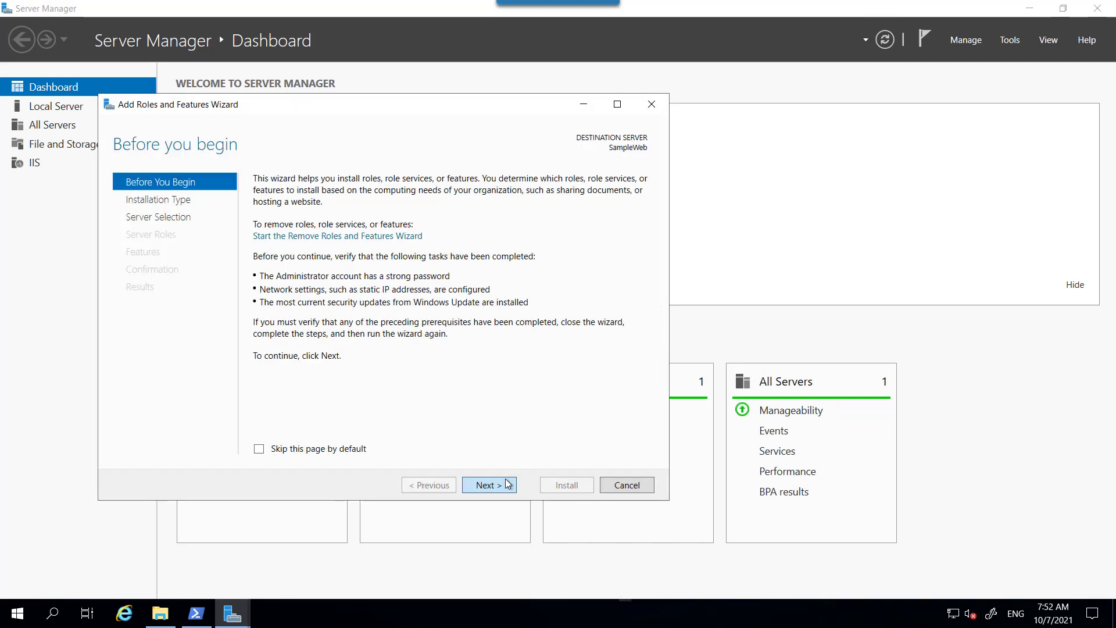
click(508, 483)
click(495, 490)
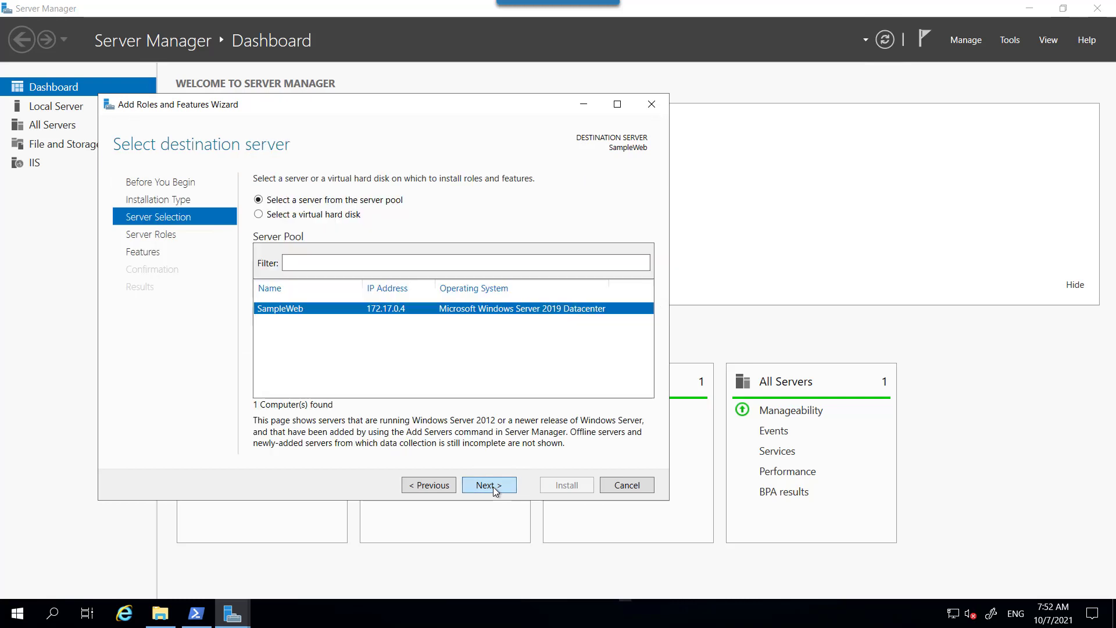
click(494, 489)
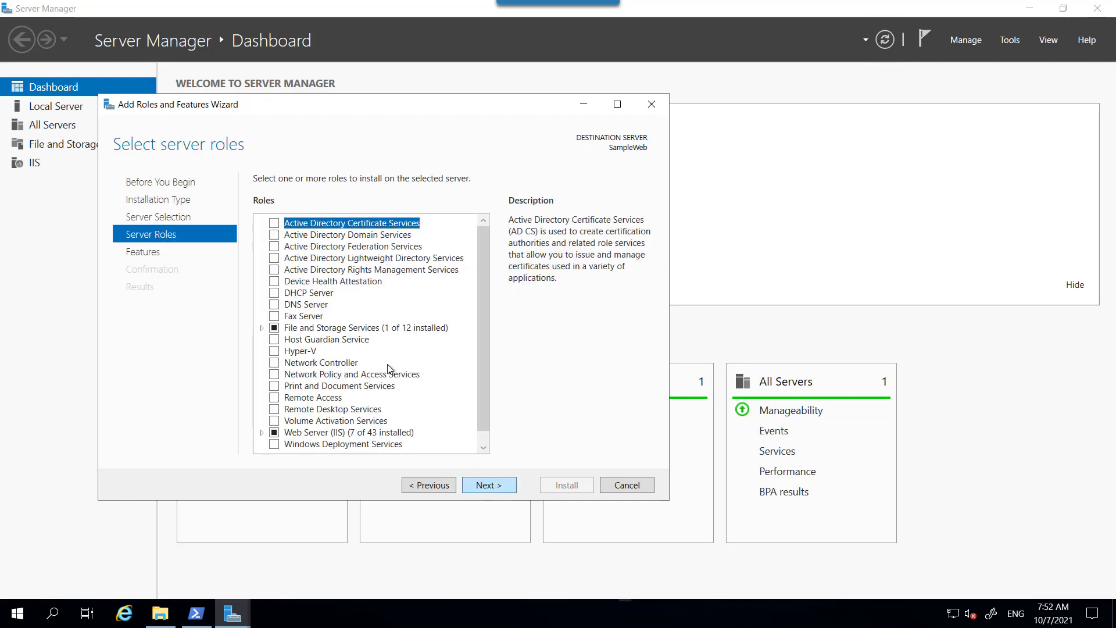
Select ASP.NET 4.7 under the Web Server (IIS) role's Application Development services and add its required features
scroll(401, 311, down, 1)
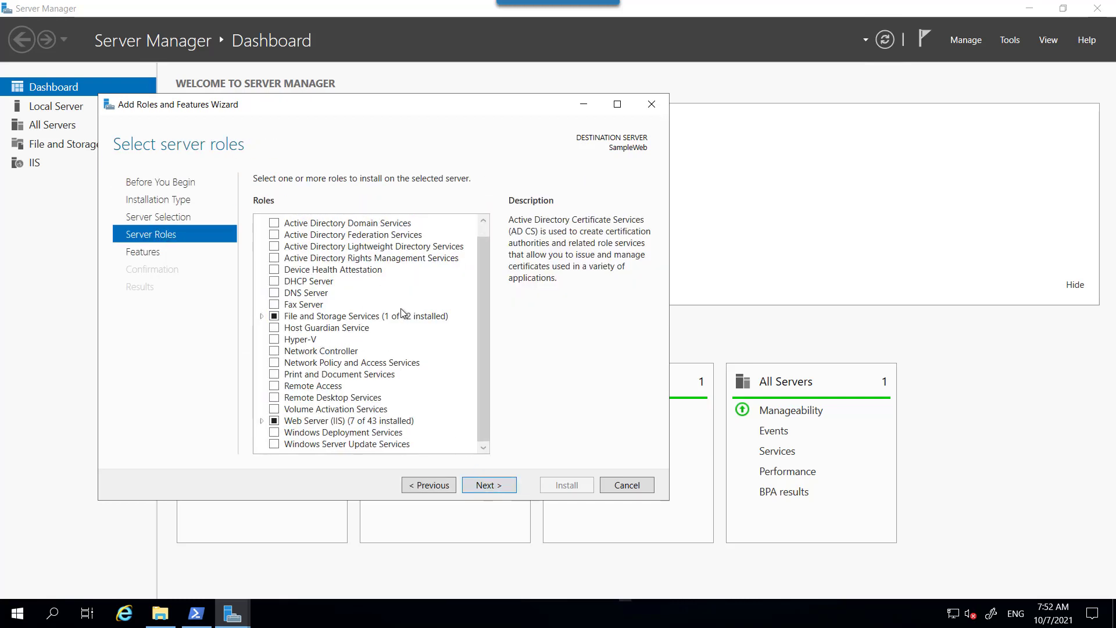
double_click(356, 424)
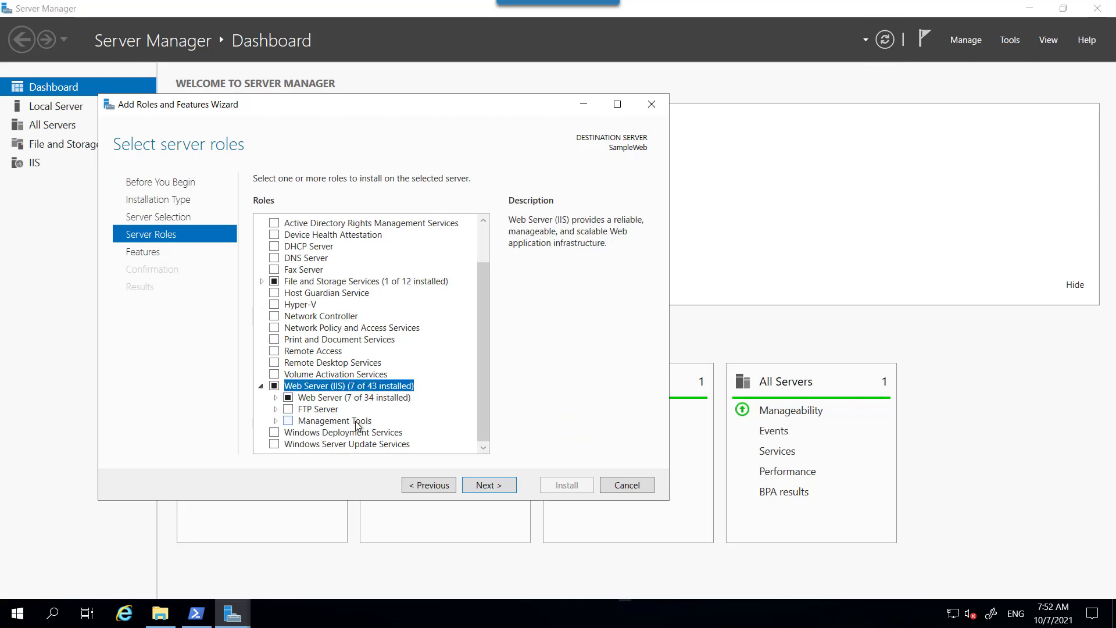
click(277, 400)
scroll(413, 395, down, 2)
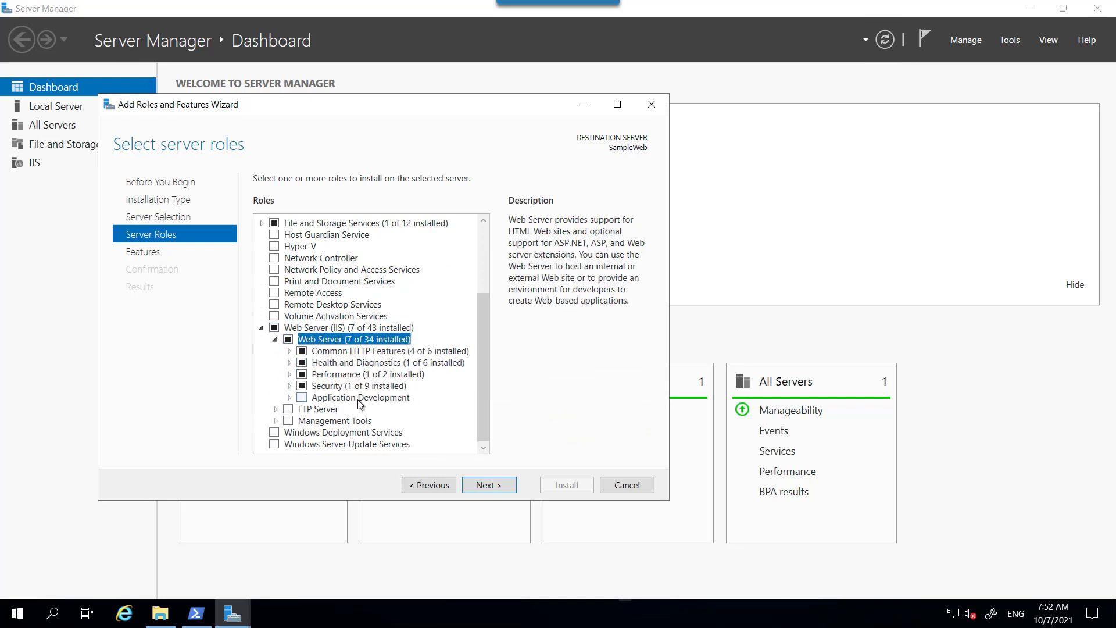
click(332, 399)
click(289, 398)
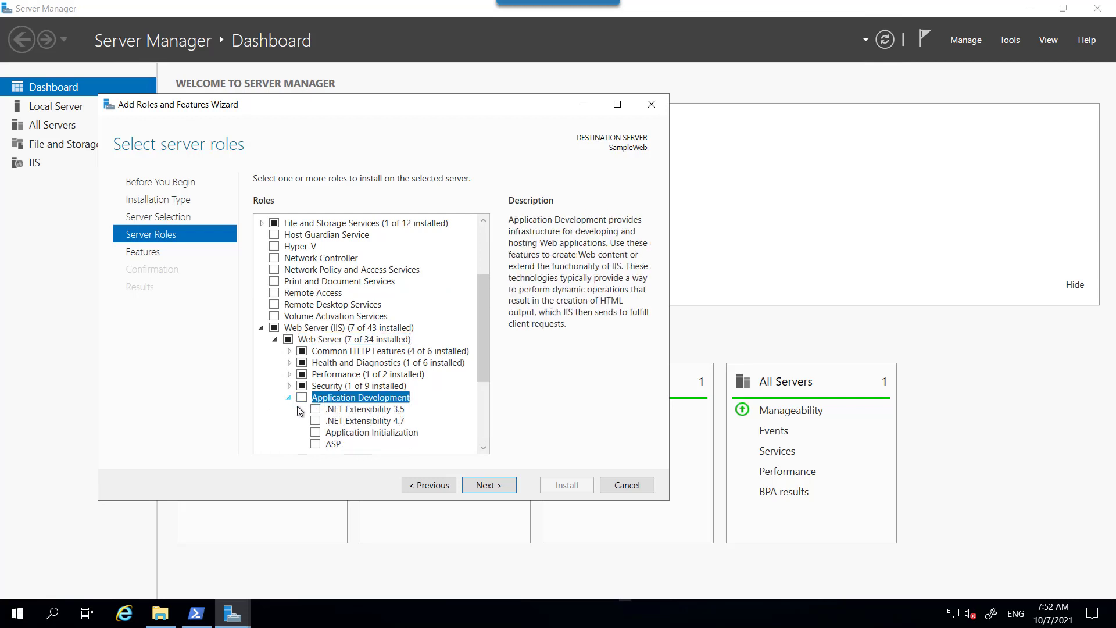
scroll(446, 407, down, 1)
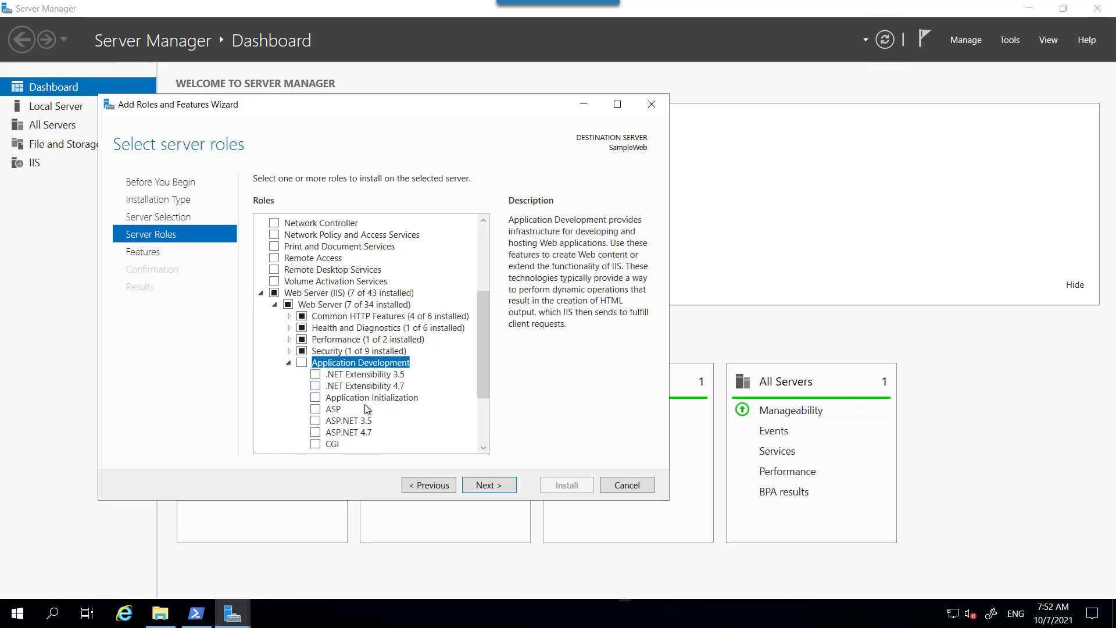
scroll(412, 409, down, 2)
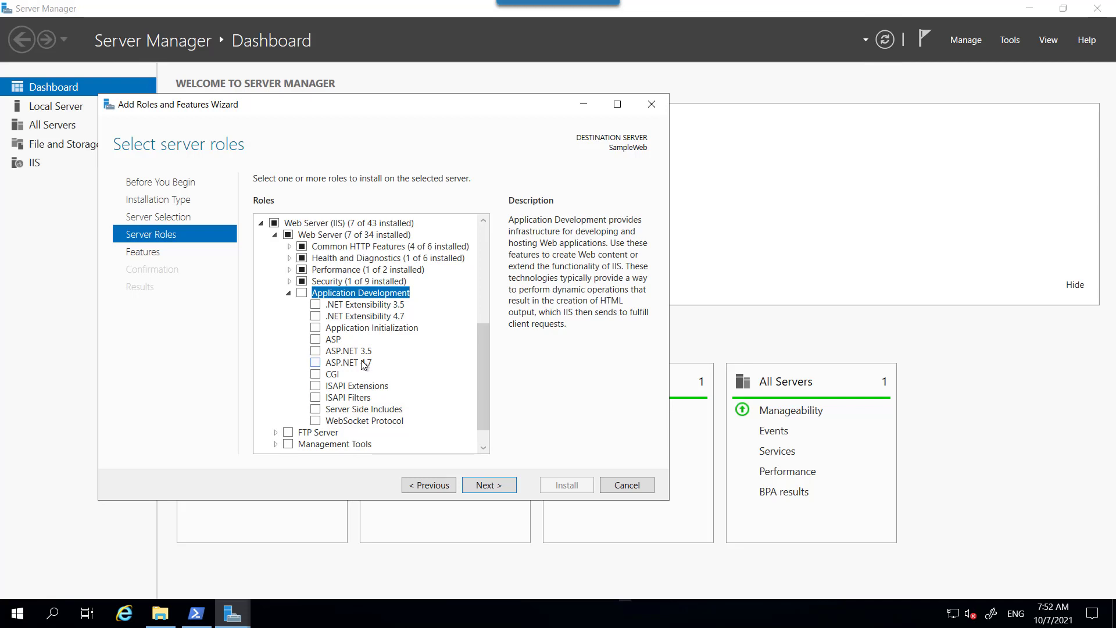
click(363, 363)
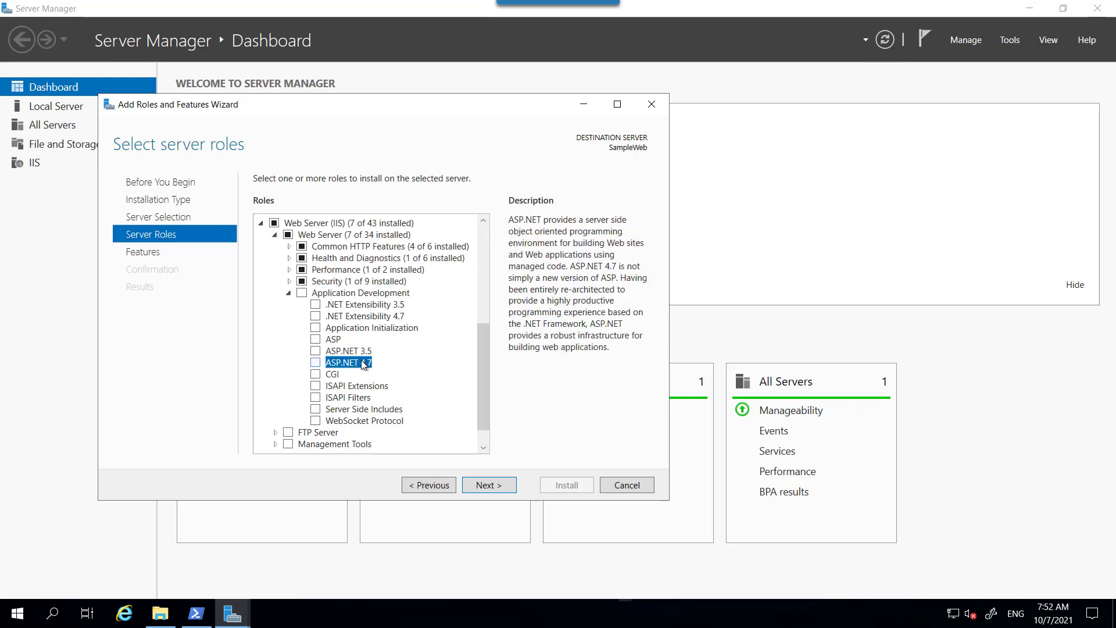
click(317, 362)
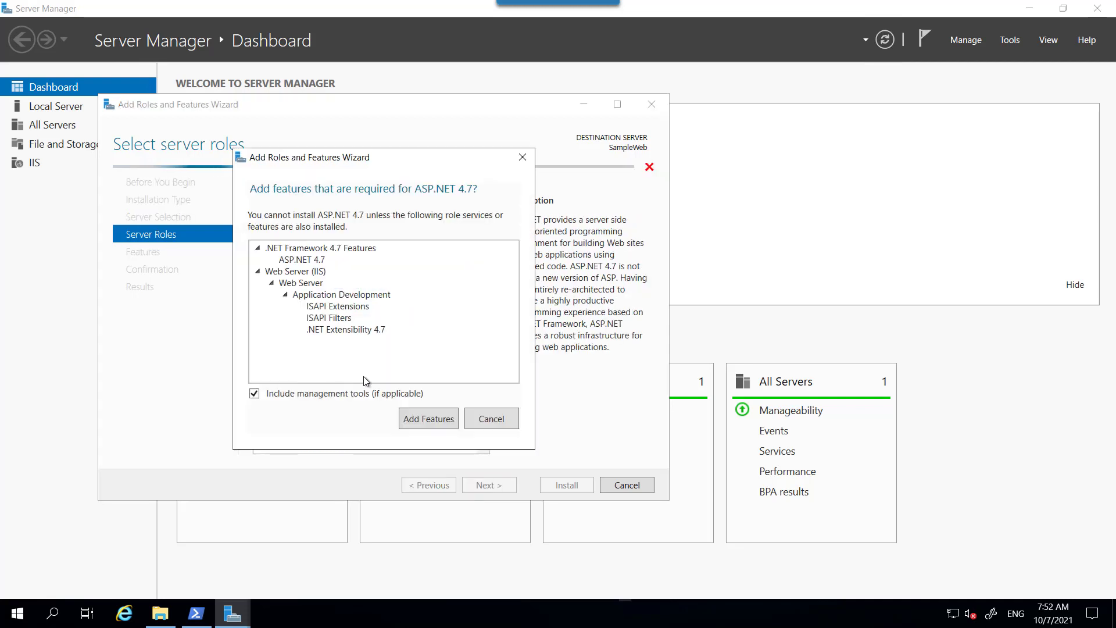
click(444, 421)
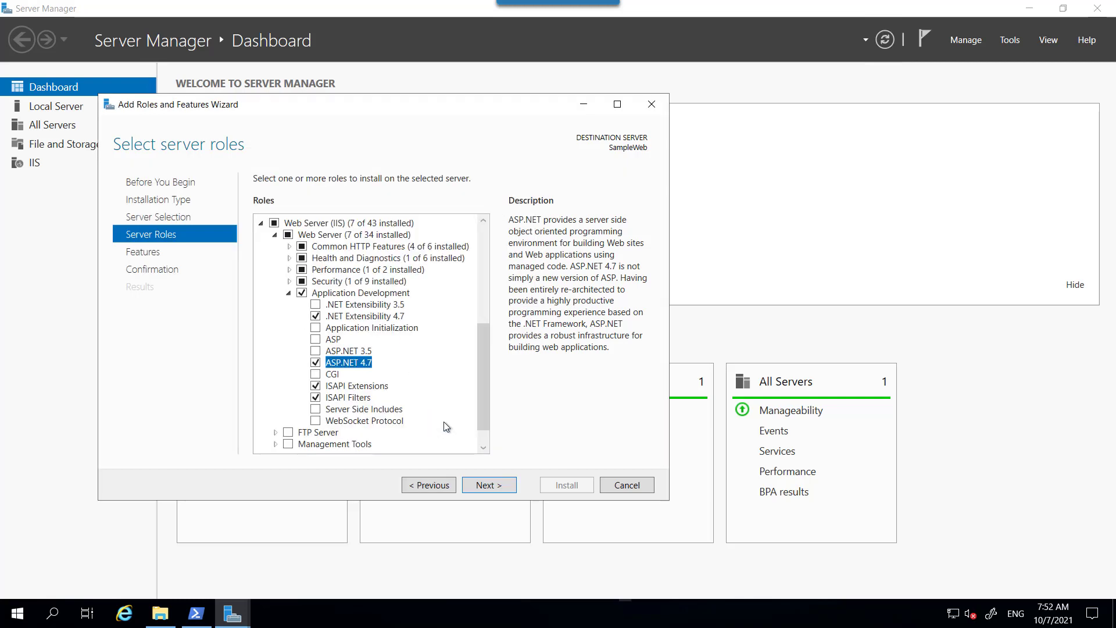
Review the .NET Framework 4.7 features, install the selected roles and features on SampleWeb, and close the wizard
click(487, 486)
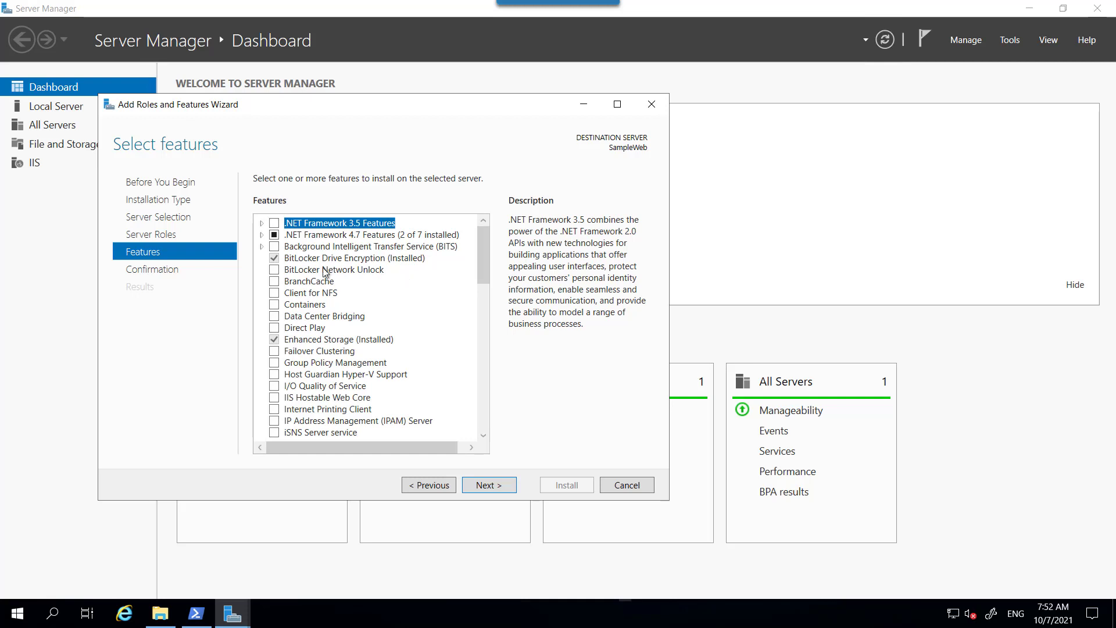
click(261, 235)
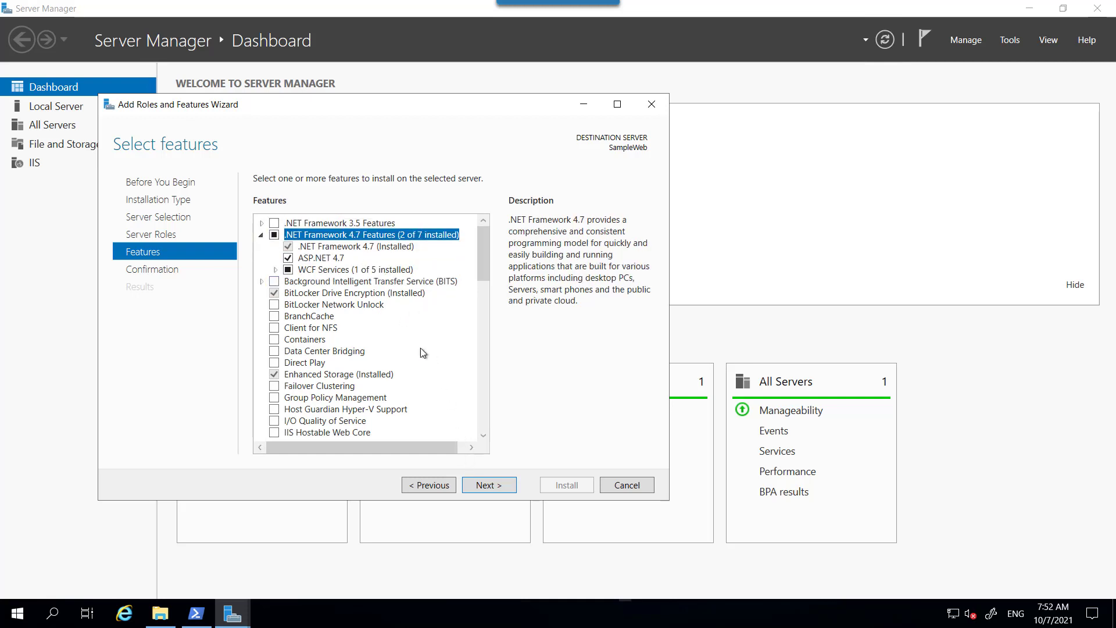
click(480, 484)
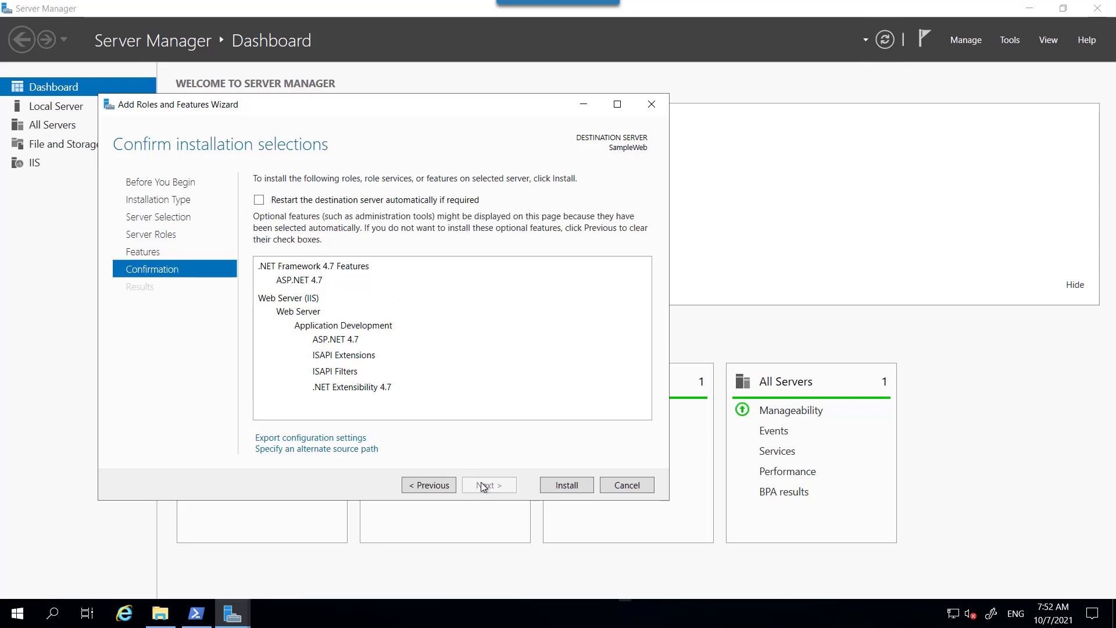
click(557, 485)
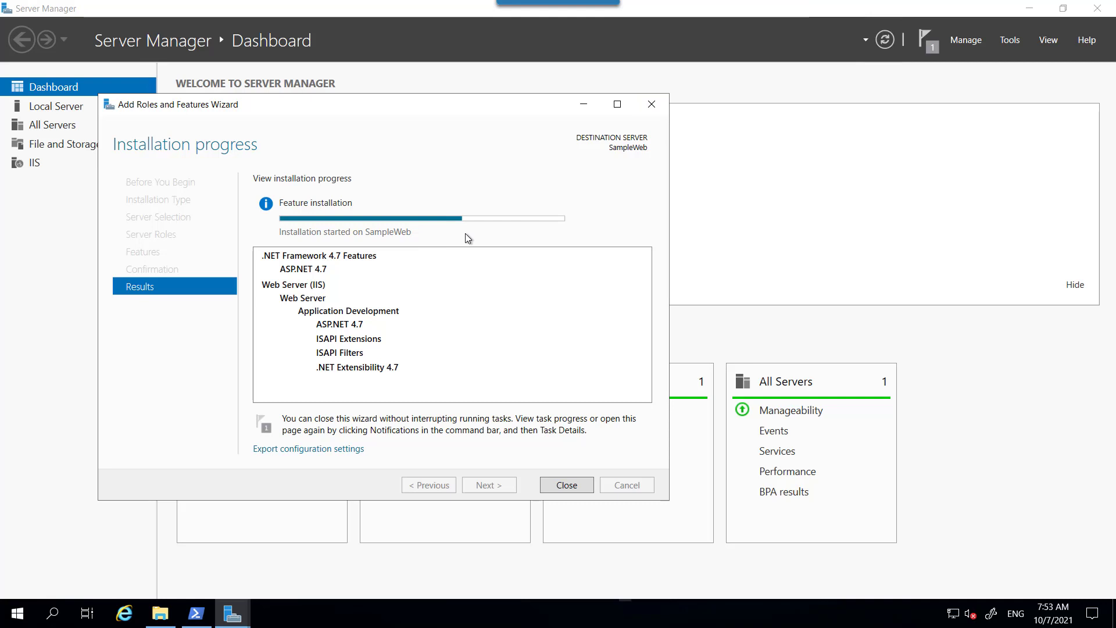
click(652, 104)
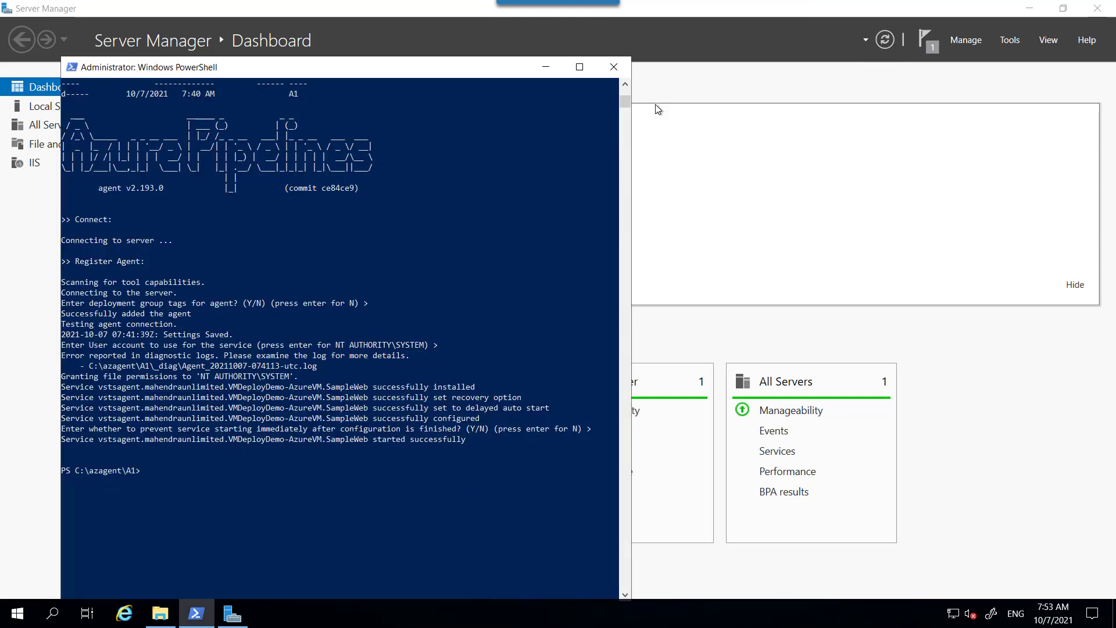
Minimize Server Manager, PowerShell and the VM's remote desktop session to return to the local browser
click(1027, 9)
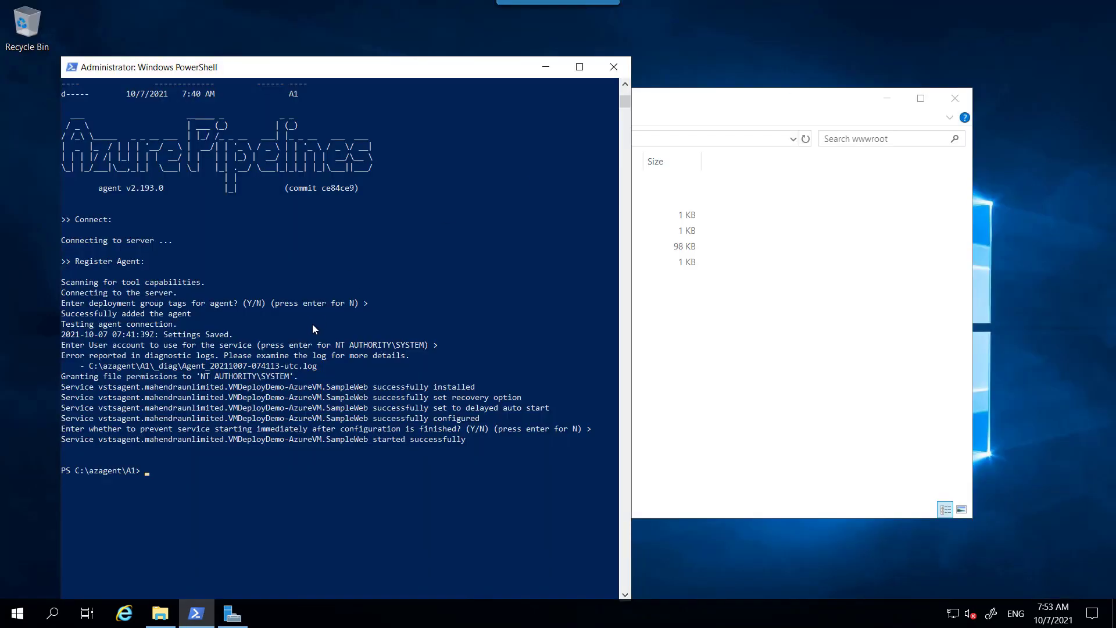
click(544, 67)
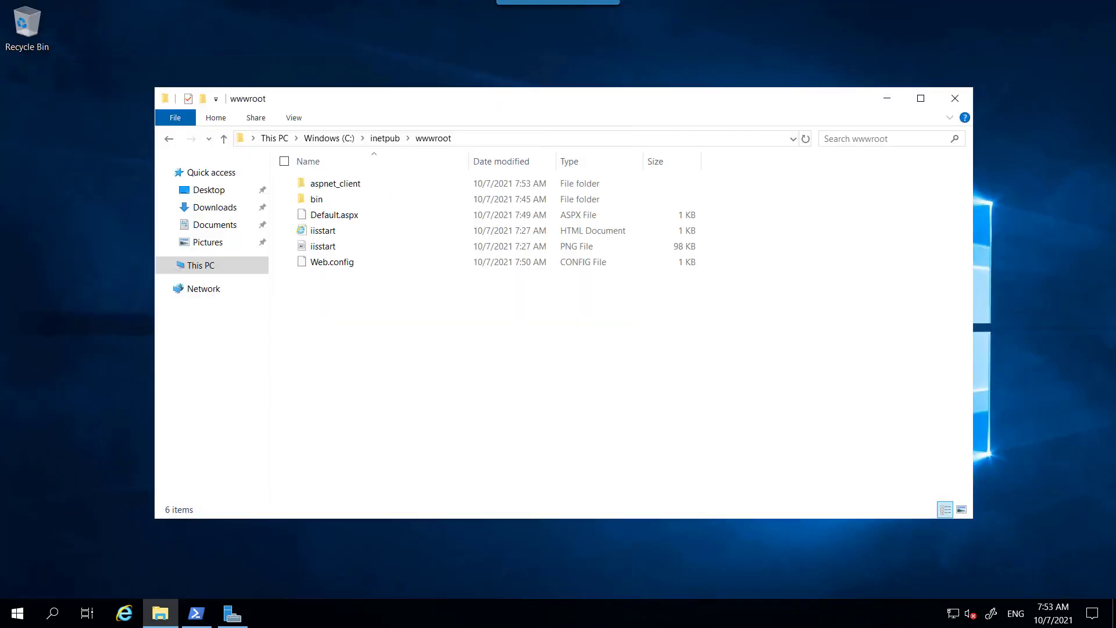
click(747, 9)
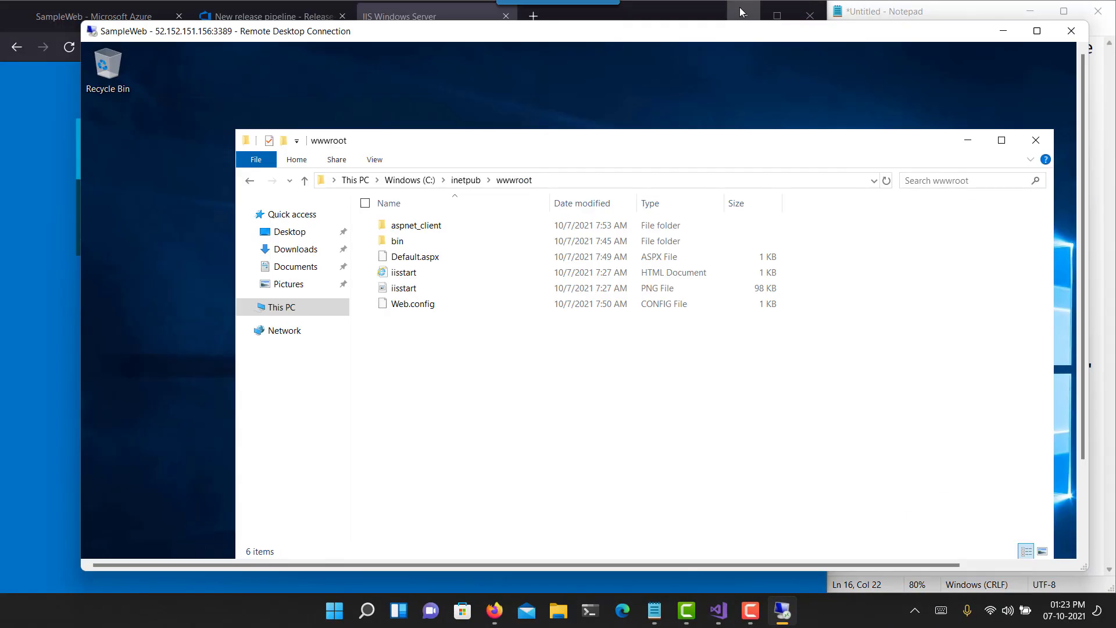
click(1002, 30)
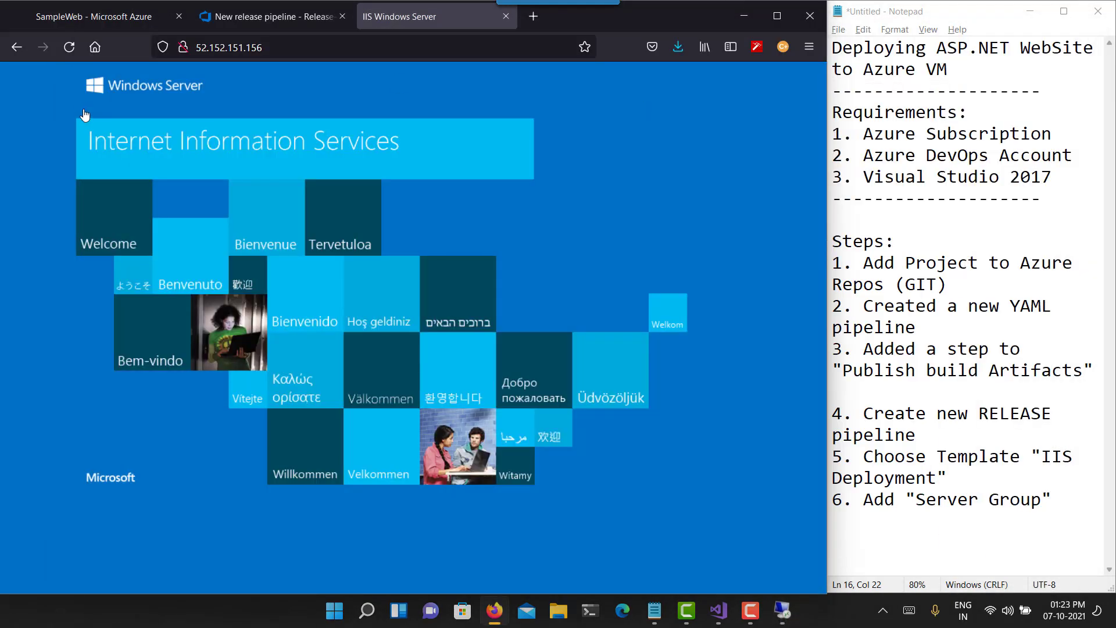
Reload the site root and open /Default.aspx at the VM's public IP address to check the deployed page
click(69, 47)
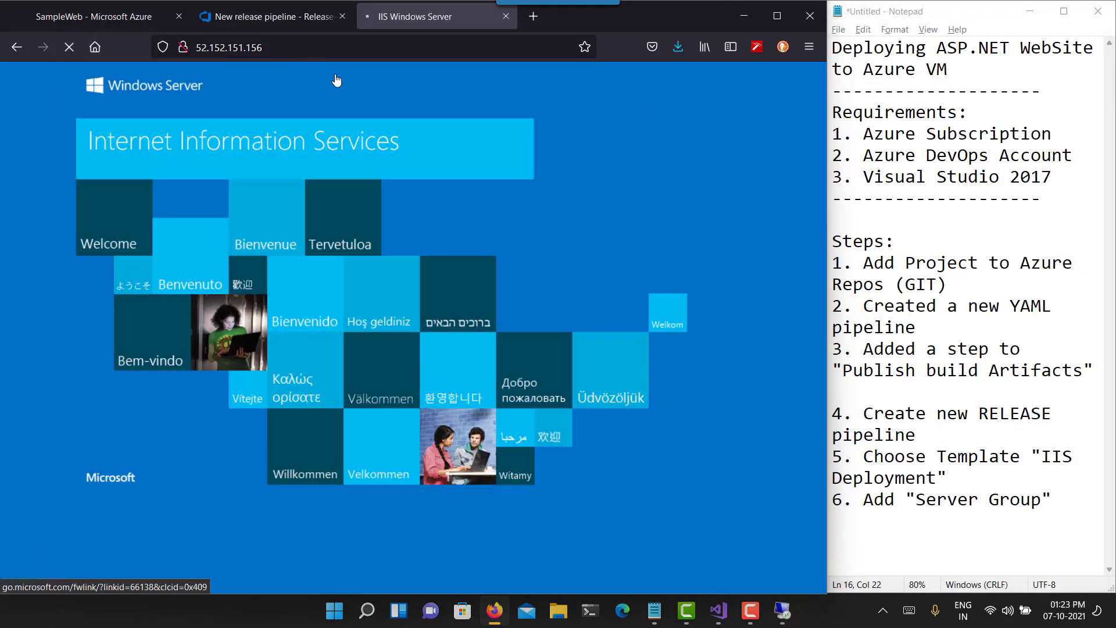
click(346, 45)
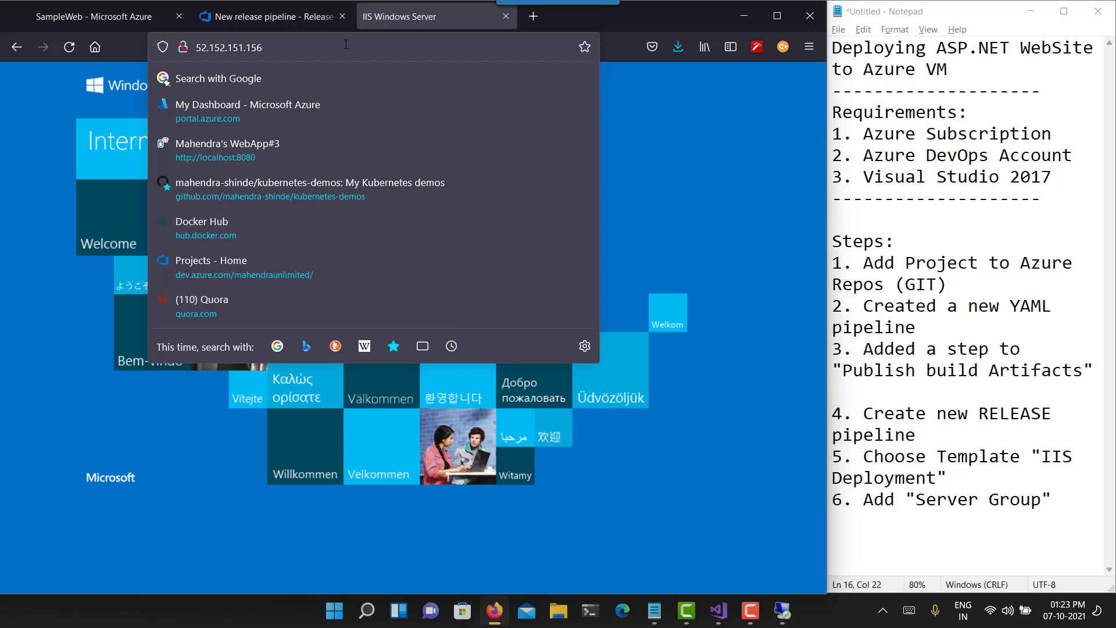
text(/Def)
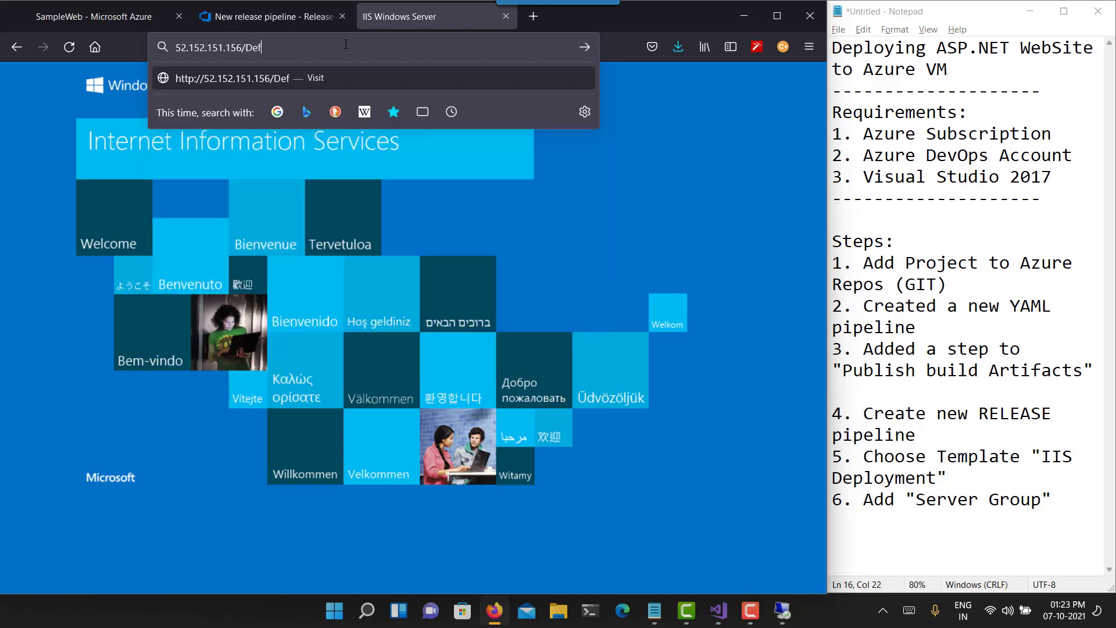
text(ault.aspx)
key(Return)
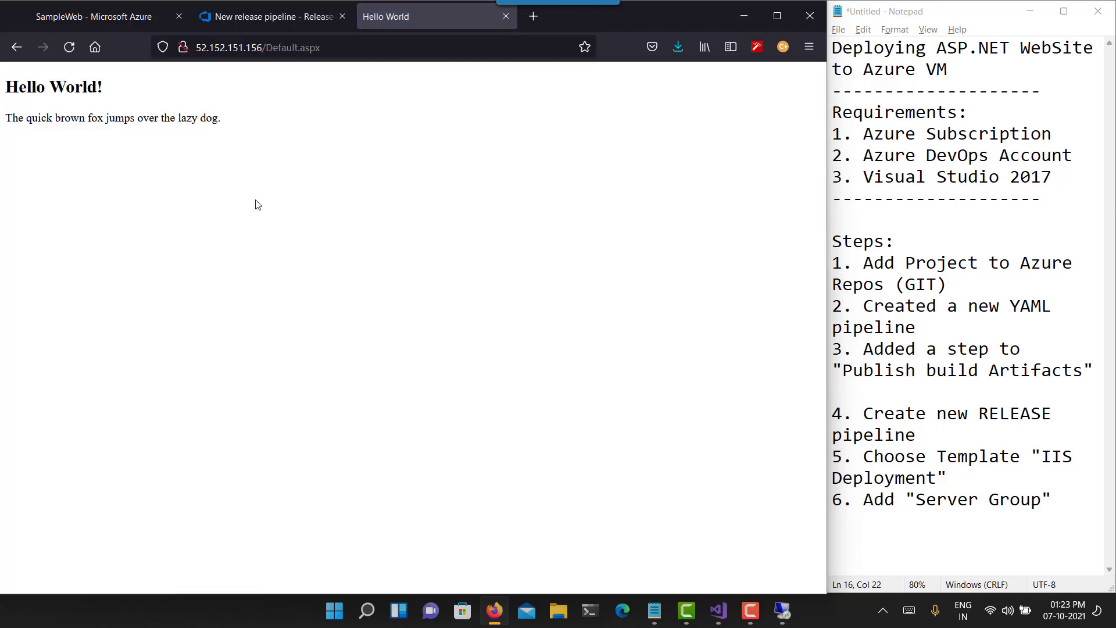
Switch back to the VM's remote desktop and reposition the wwwroot folder window to view its contents
key(alt+Tab)
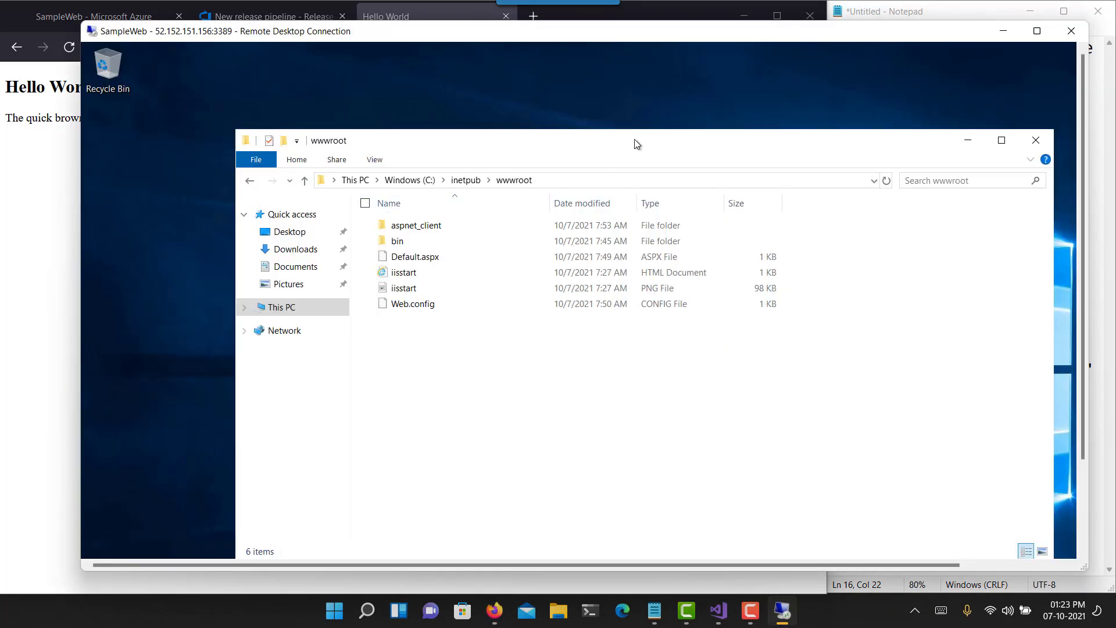
drag(635, 140, 563, 80)
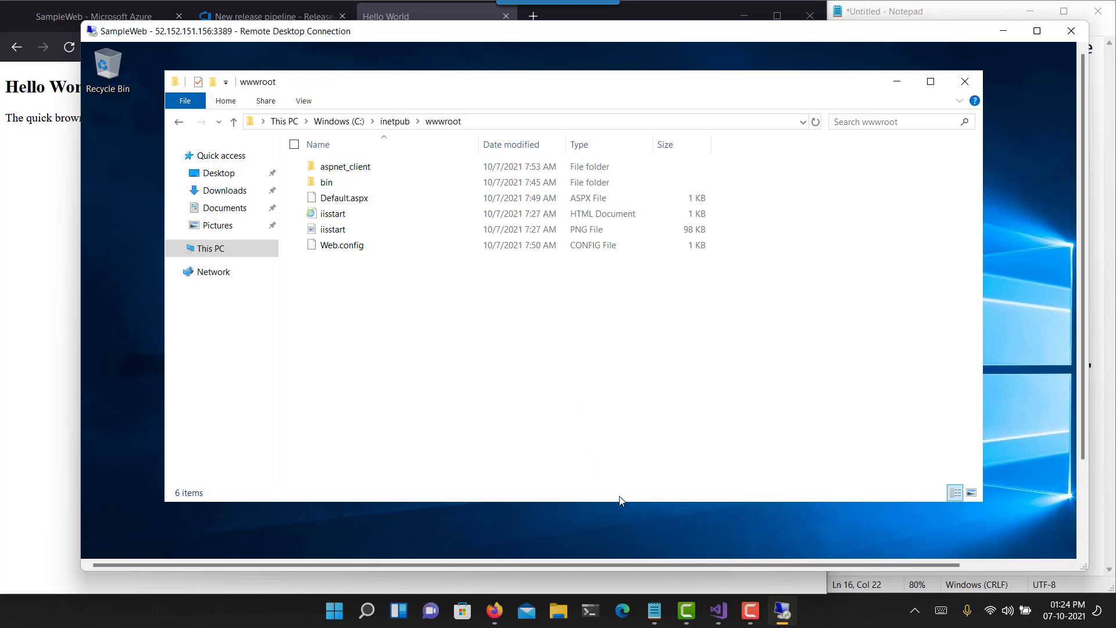
Switch to Visual Studio, add style="background-color:teal" to the Hello World! h2 heading in Default.aspx, and save the file
click(719, 611)
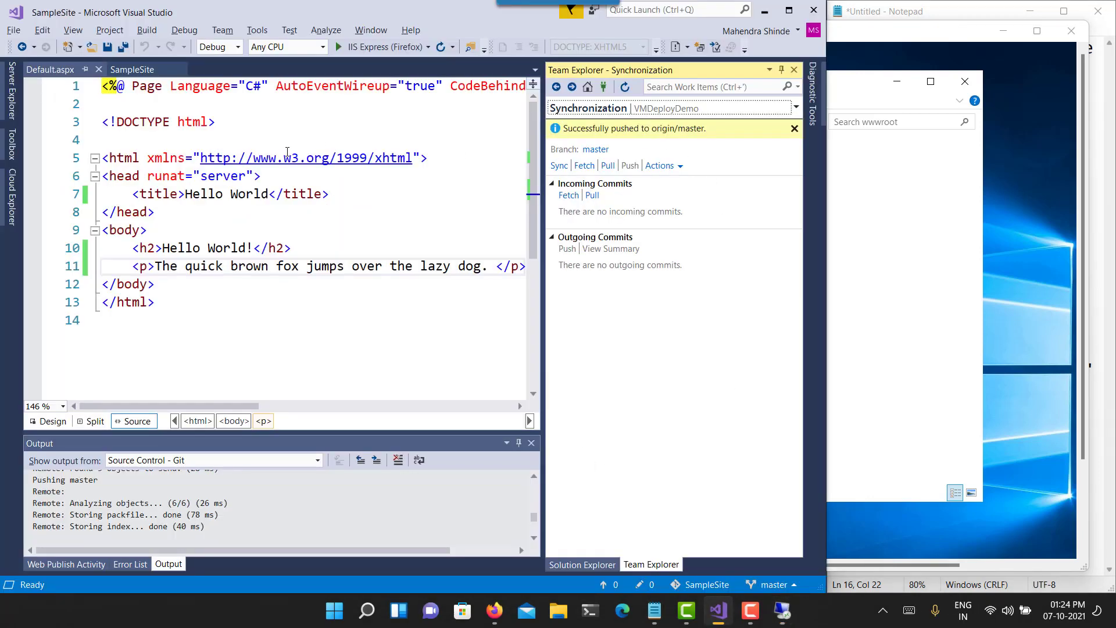
click(155, 248)
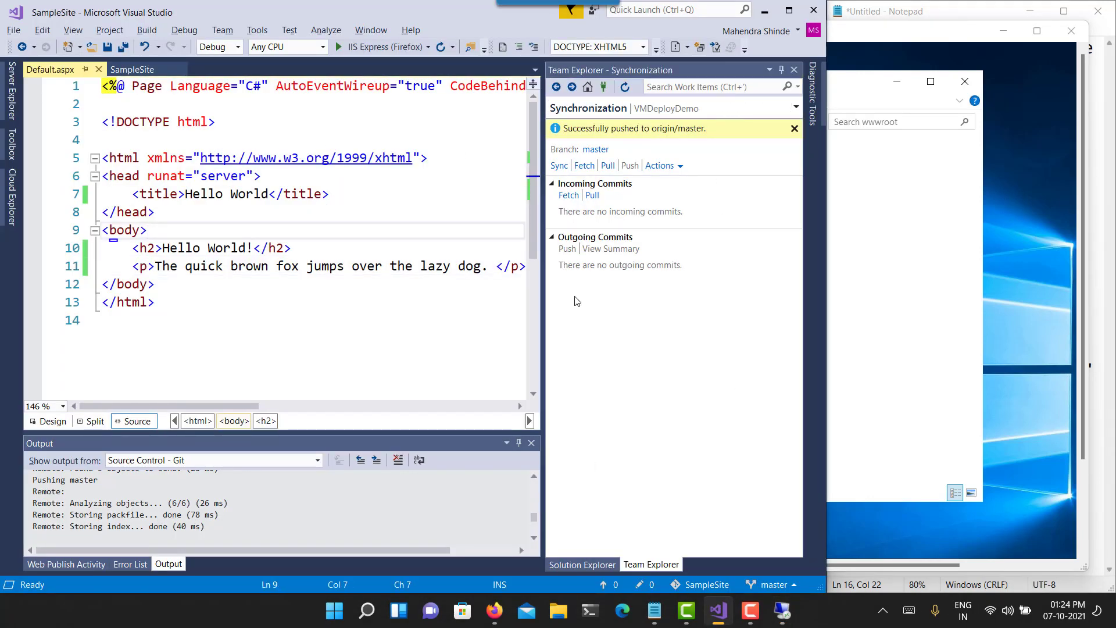
text(style)
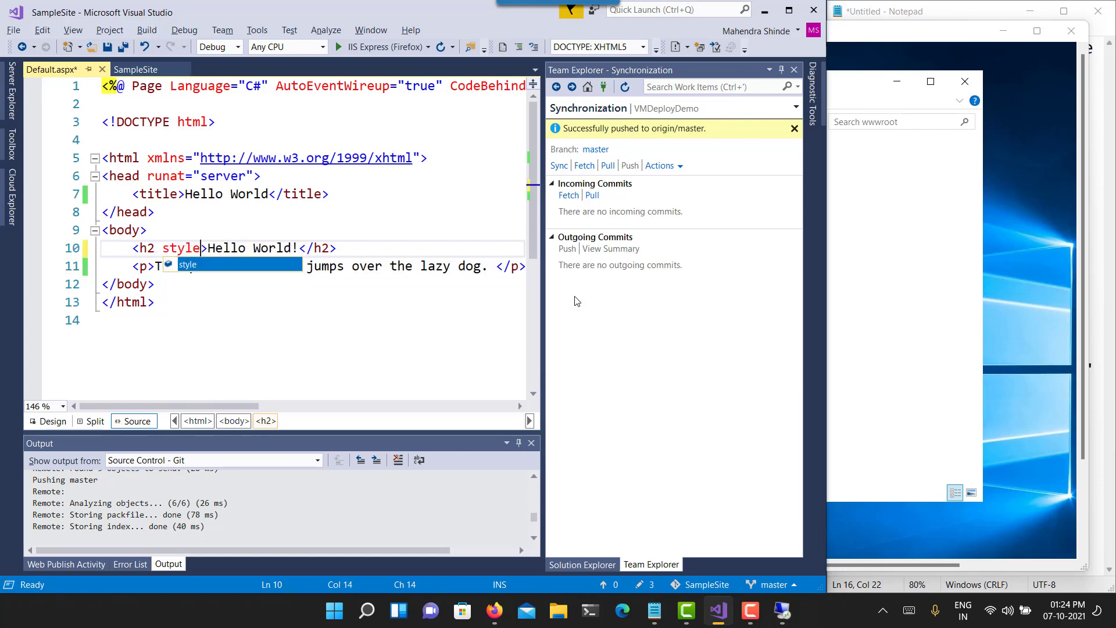
text(=")
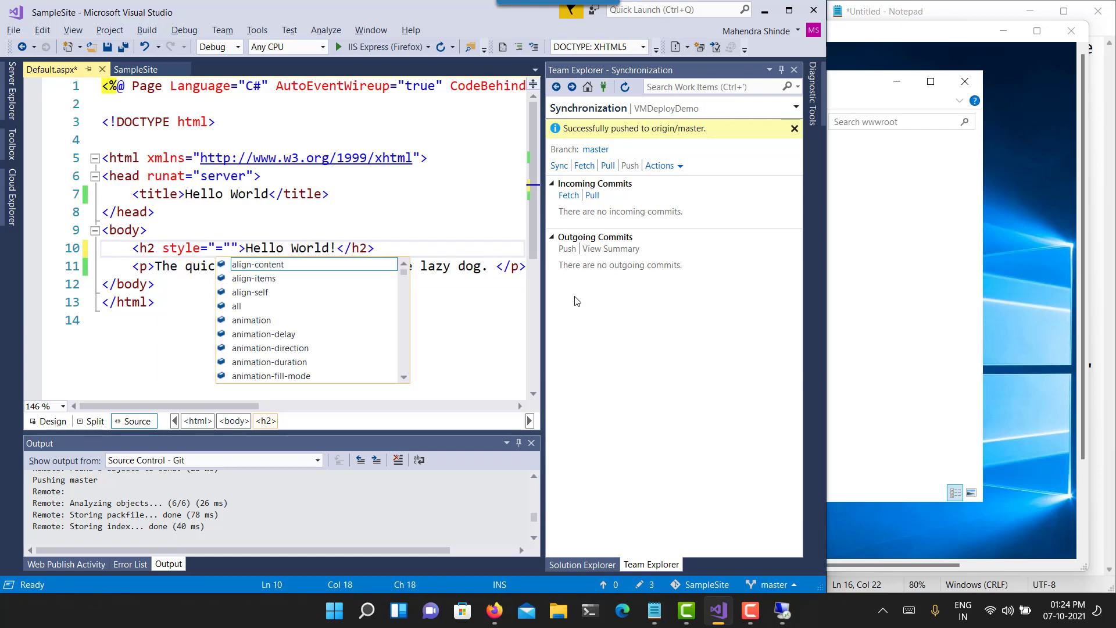
text(back)
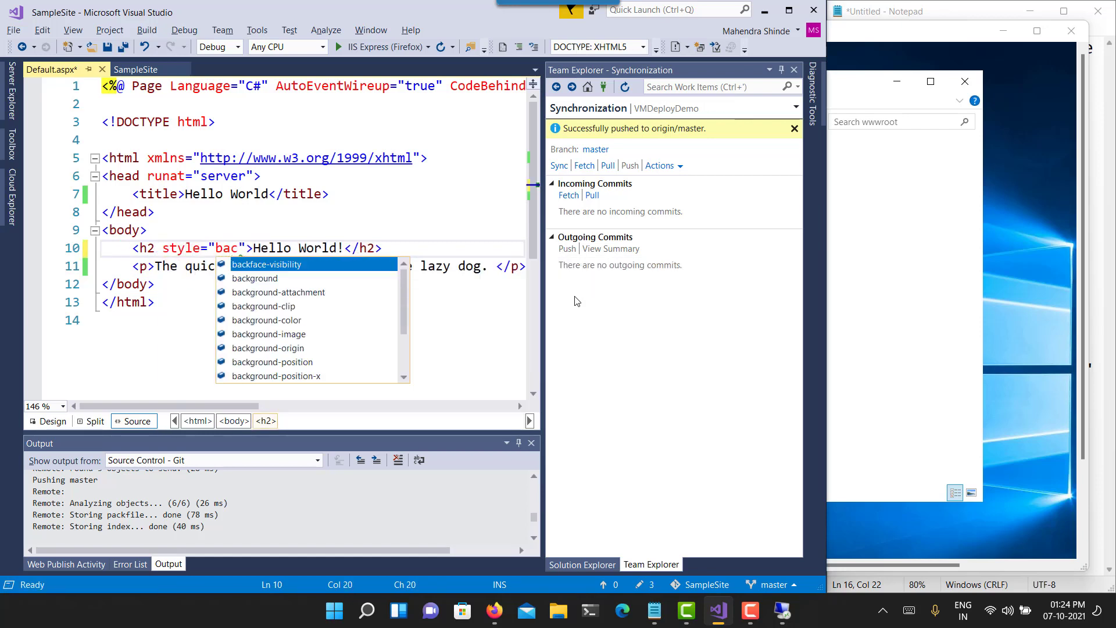
key(Down)
key(Down)
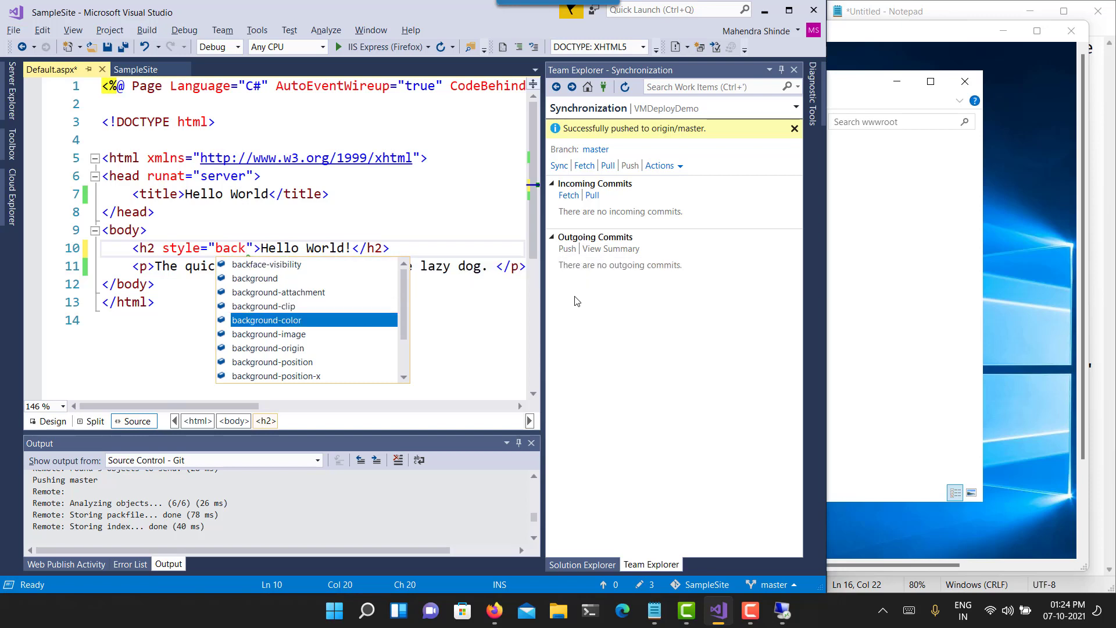
key(Tab)
text(:teal)
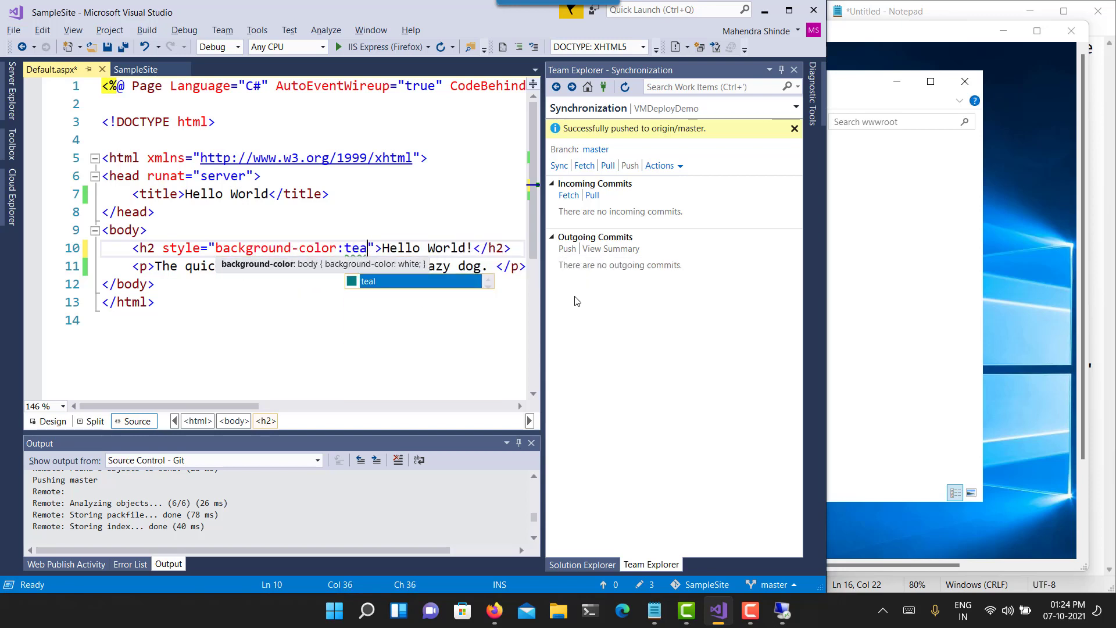
key(Tab)
key(ctrl+s)
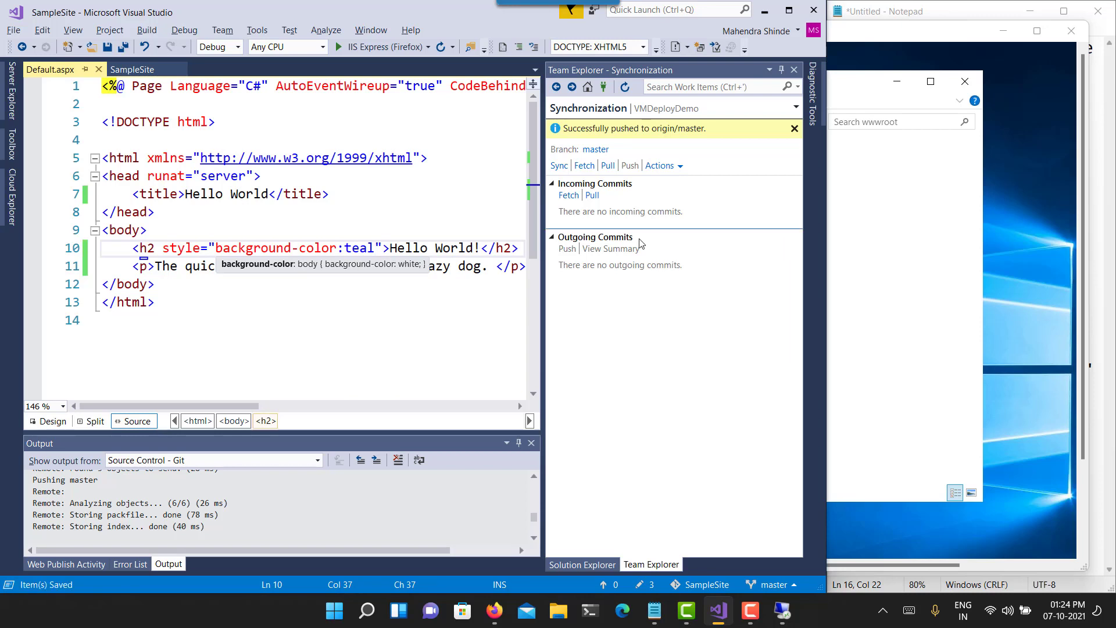
Pull the latest commits from the remote repository into the local master branch
click(596, 199)
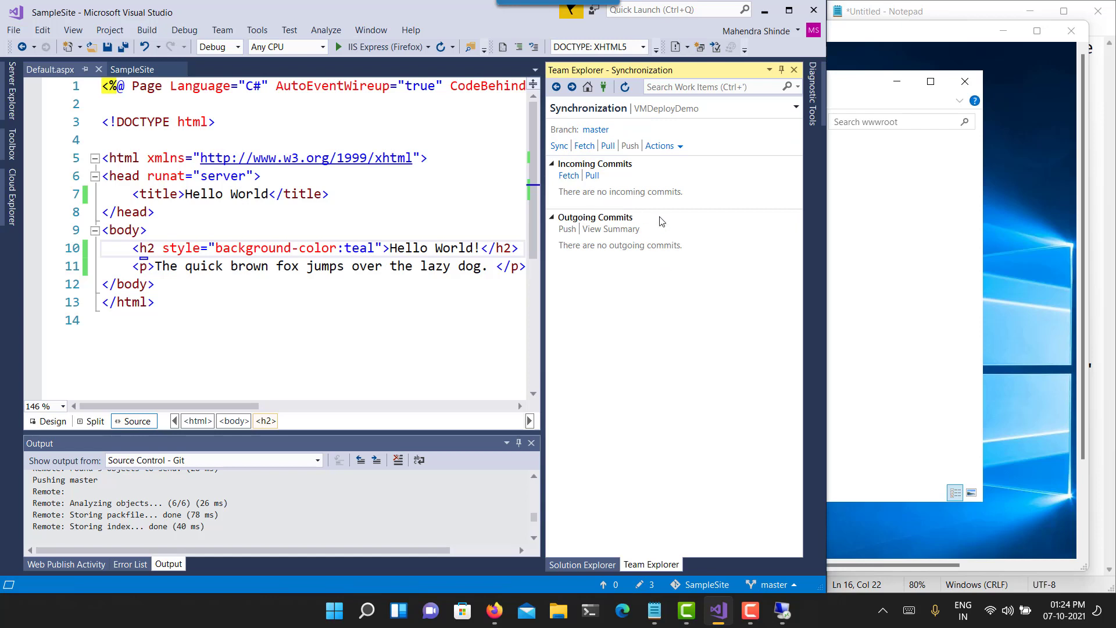
click(593, 175)
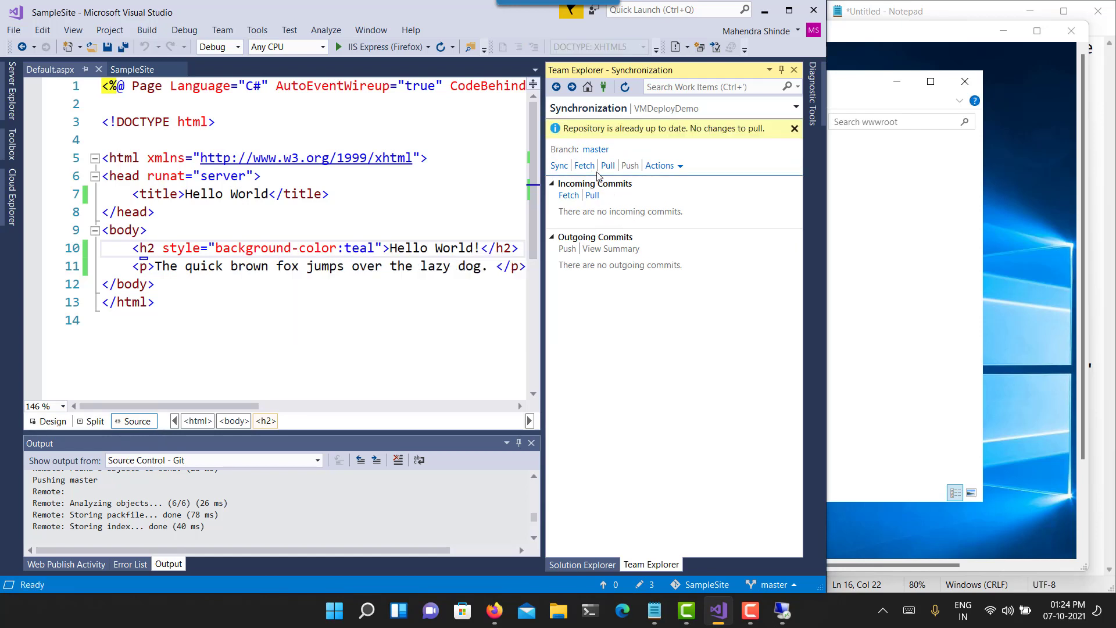
click(594, 196)
click(608, 146)
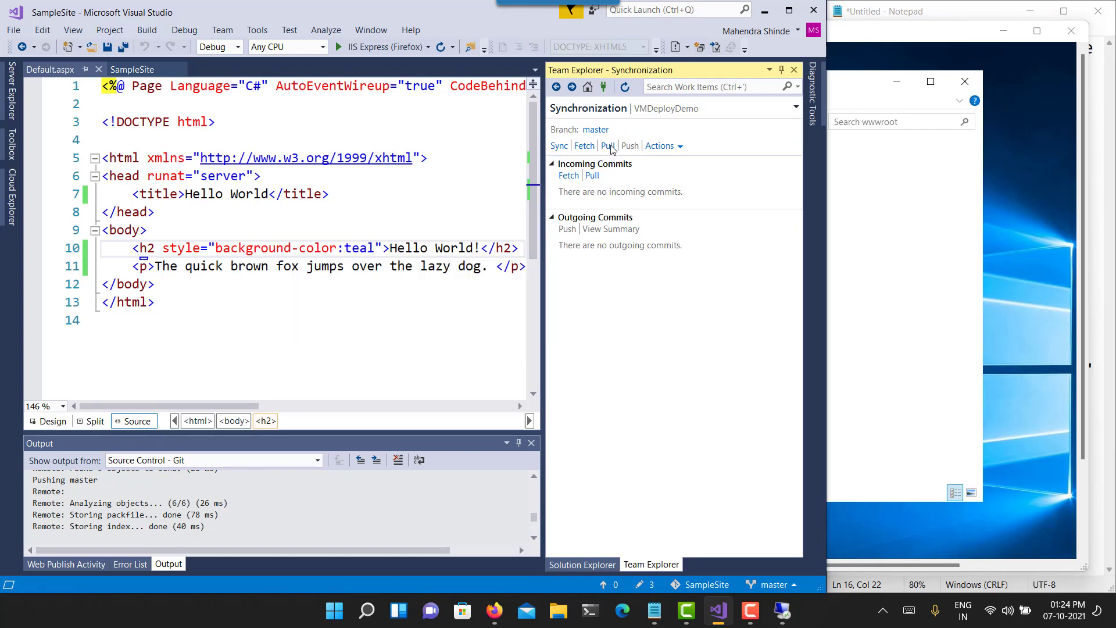
Commit all pending changes with the message "Added Background" and push the commit to origin/master
click(639, 584)
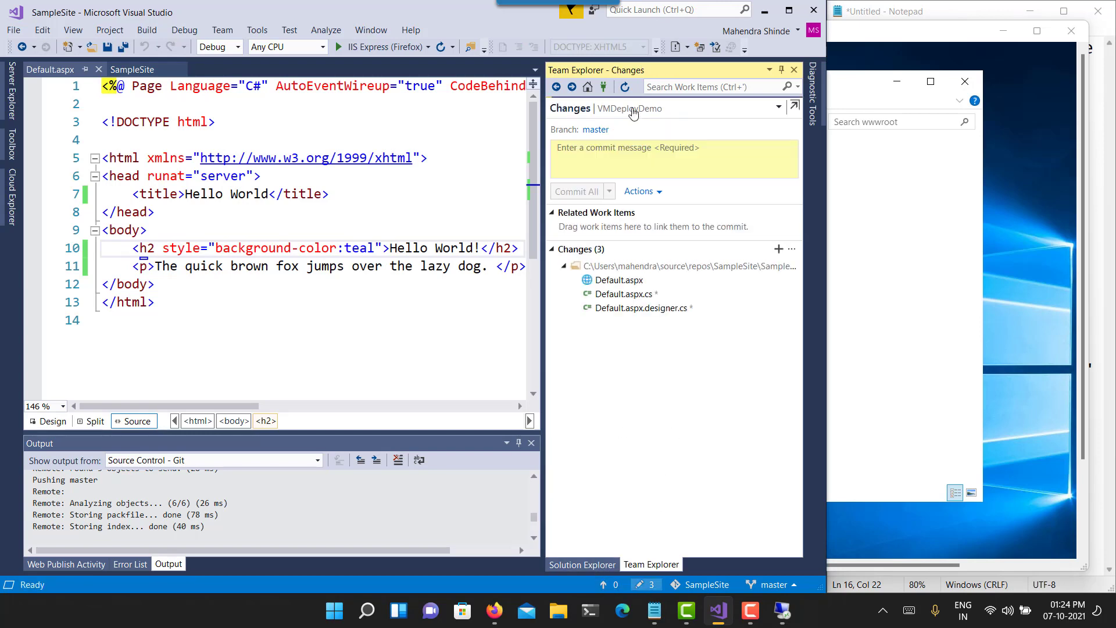
click(642, 146)
text(Added Back)
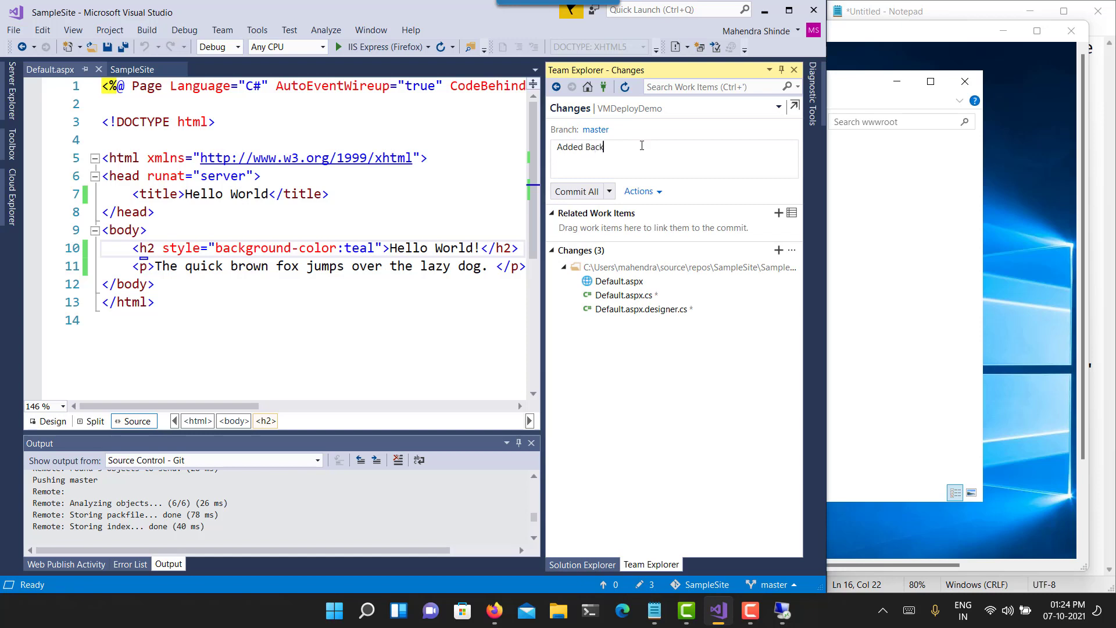
text(gt)
key(BackSpace)
key(BackSpace)
text(rpoun)
key(BackSpace)
key(BackSpace)
key(BackSpace)
key(BackSpace)
text(ound)
click(581, 187)
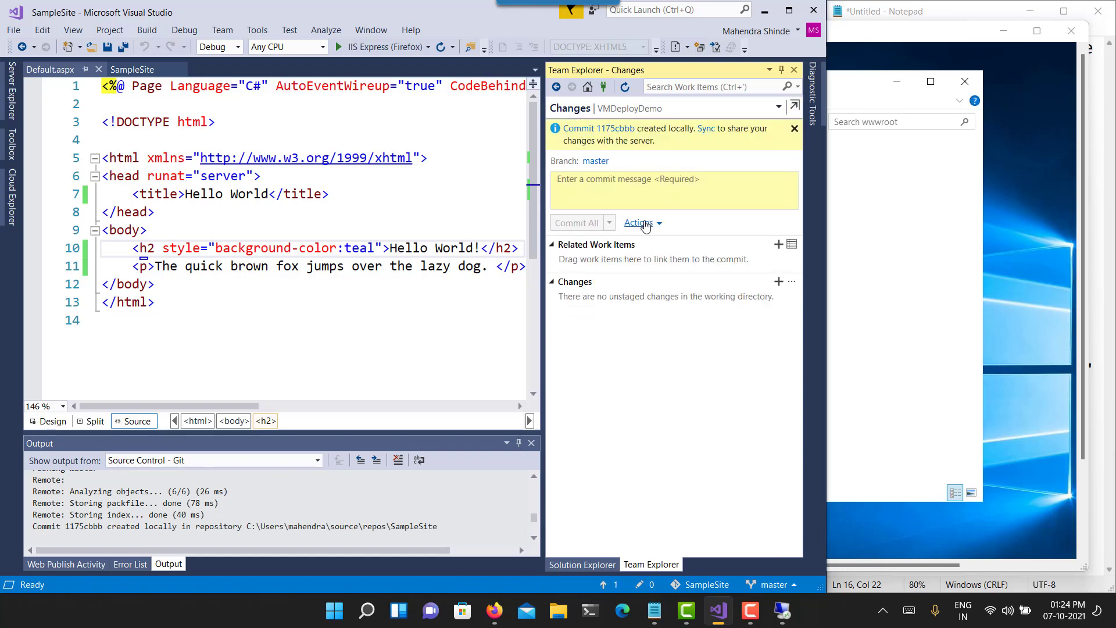
click(706, 132)
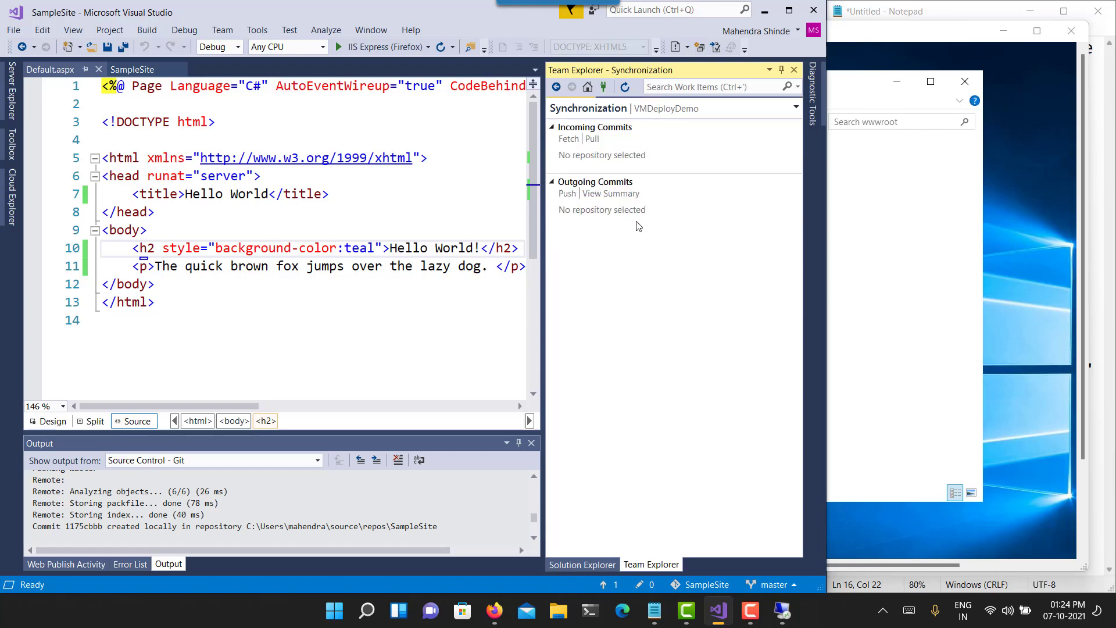
click(567, 229)
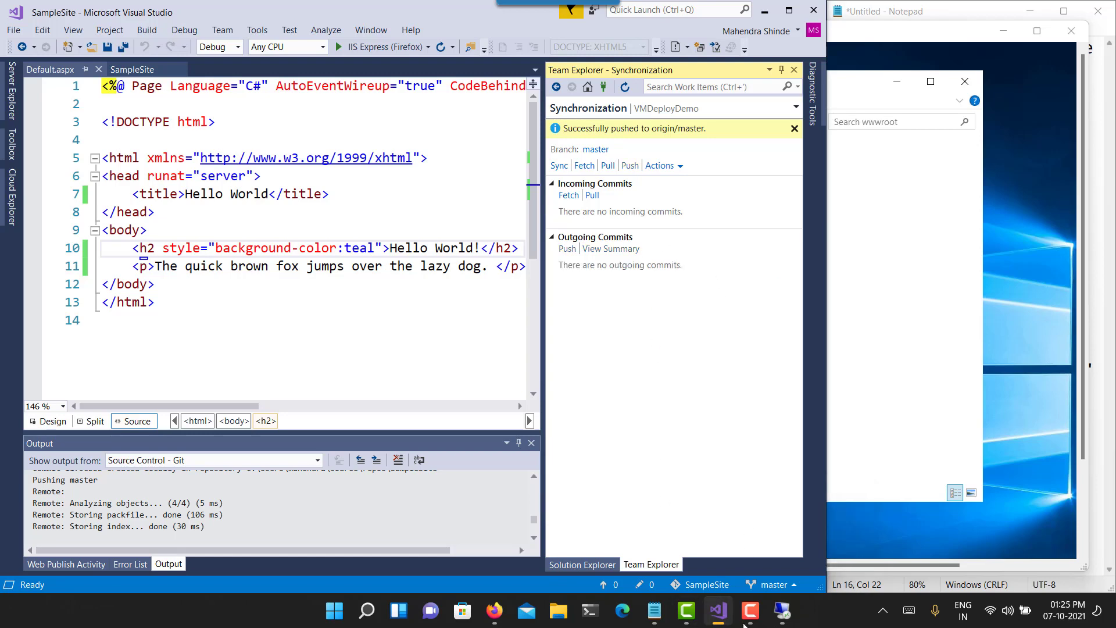
Switch to Azure DevOps in Firefox and open the job log of the VMDeployDemo pipeline's "Added Background" run to follow the build
click(501, 616)
click(249, 20)
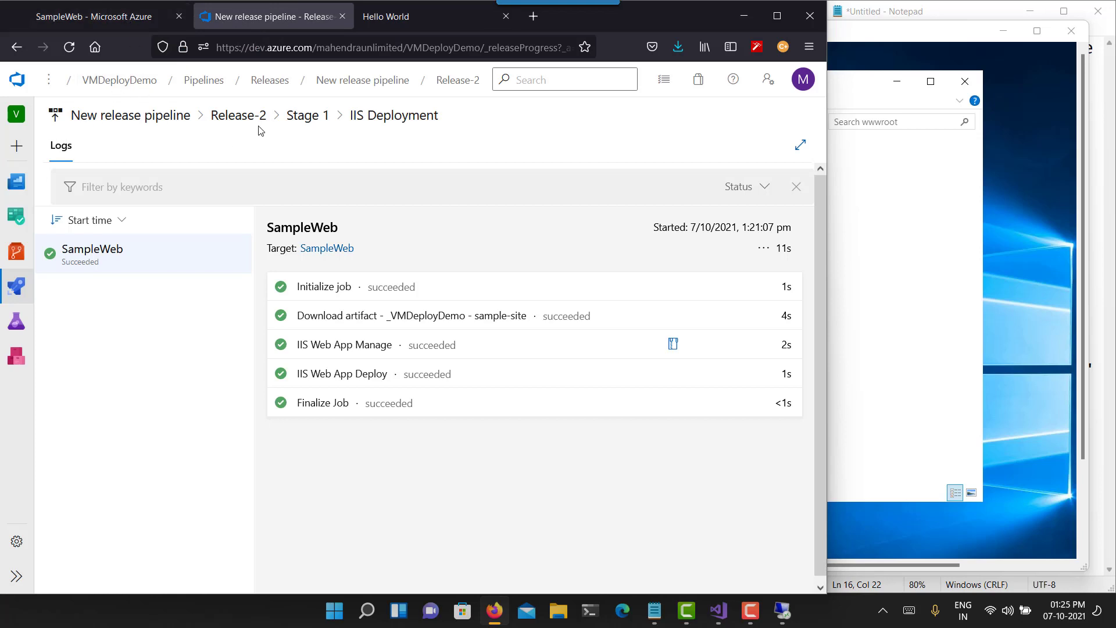
click(145, 116)
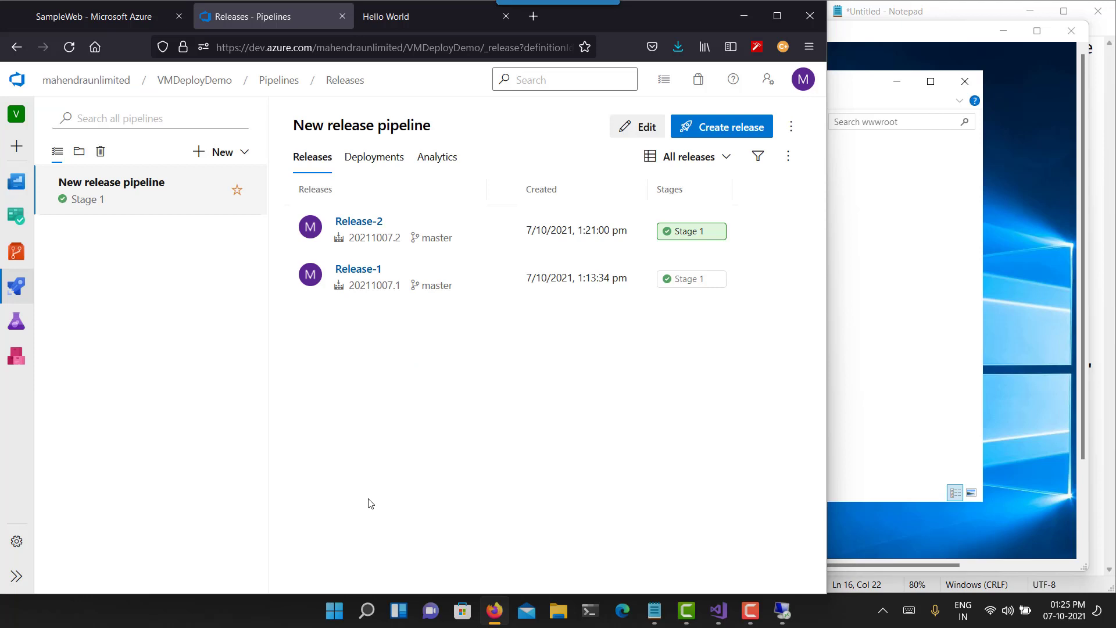
mouse_move(18, 285)
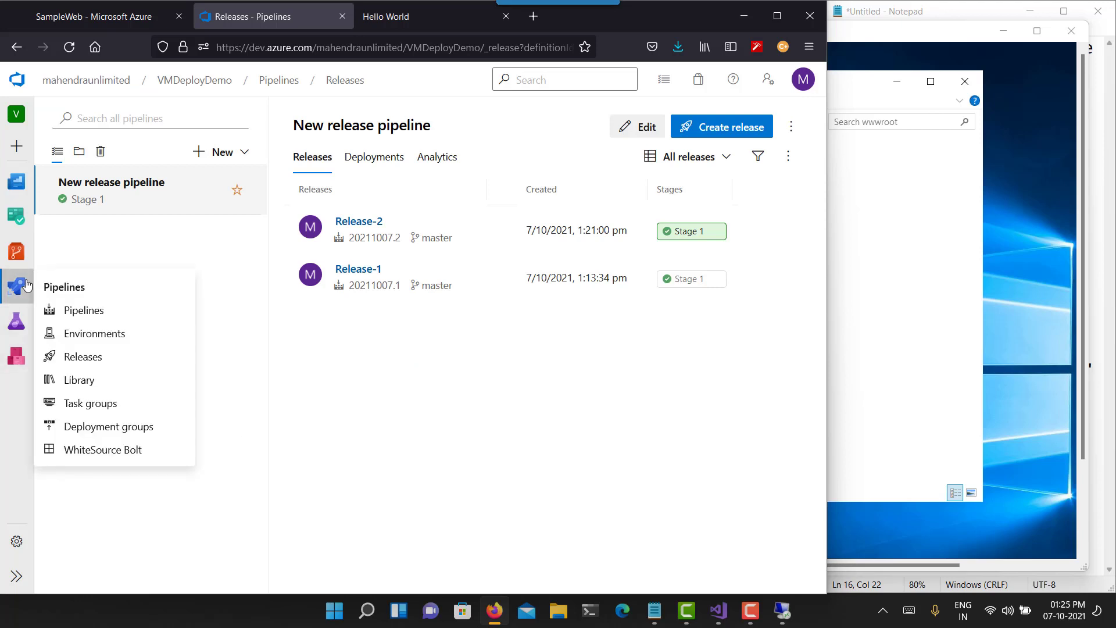
click(77, 309)
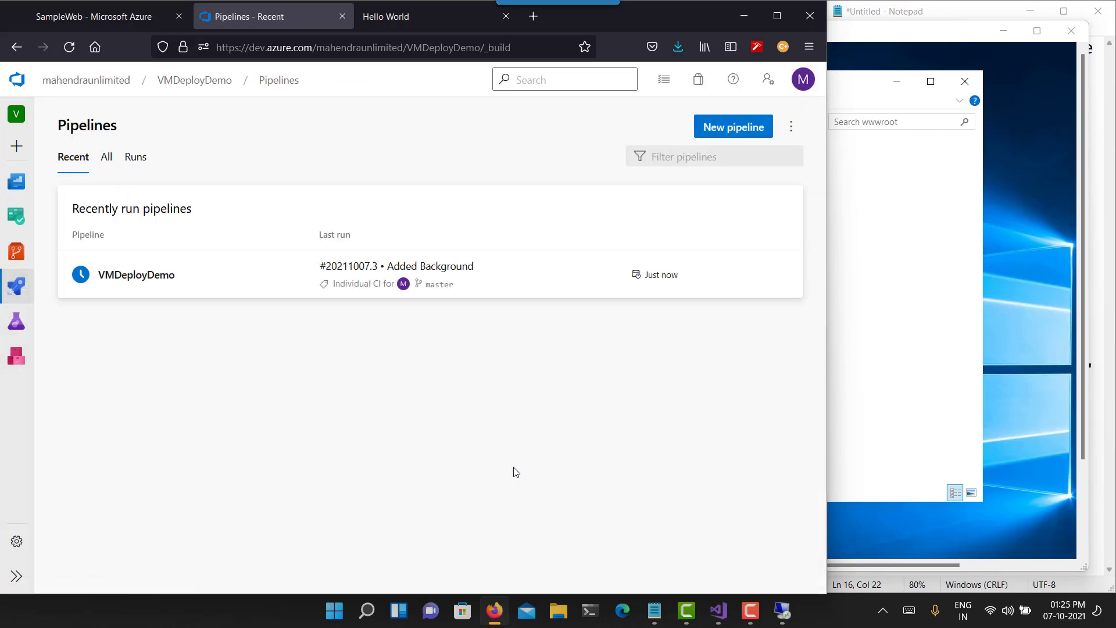
click(206, 283)
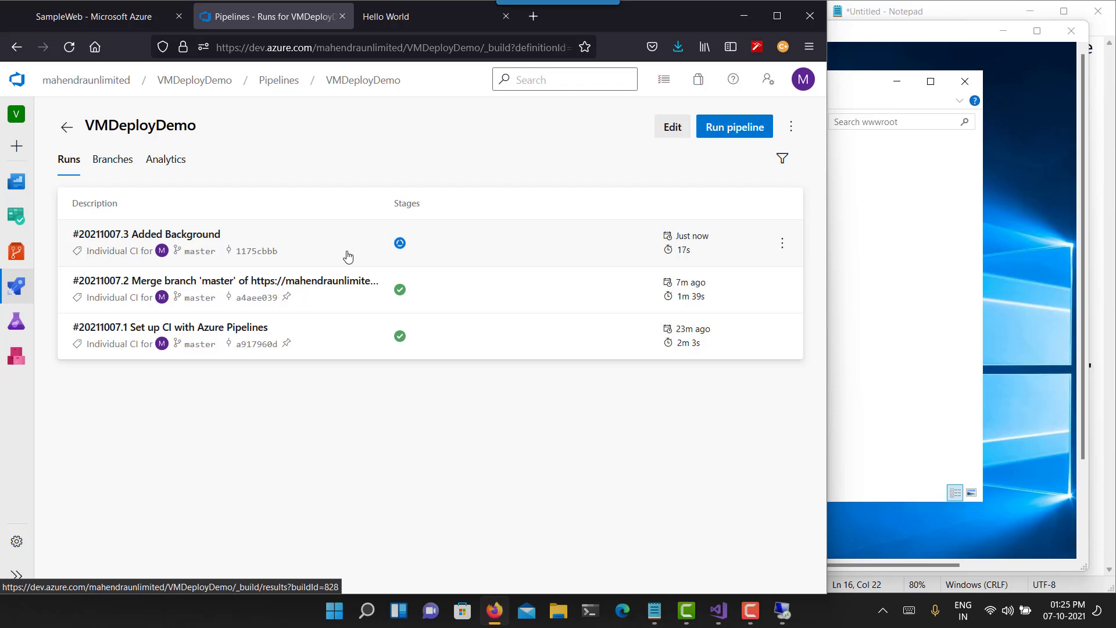
click(348, 256)
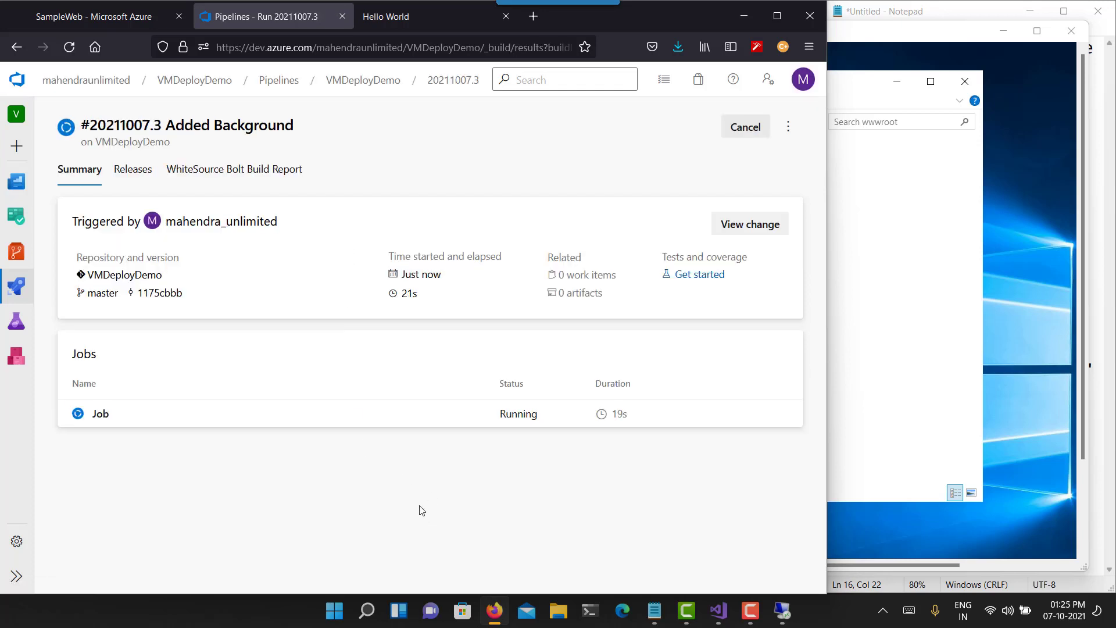
click(454, 417)
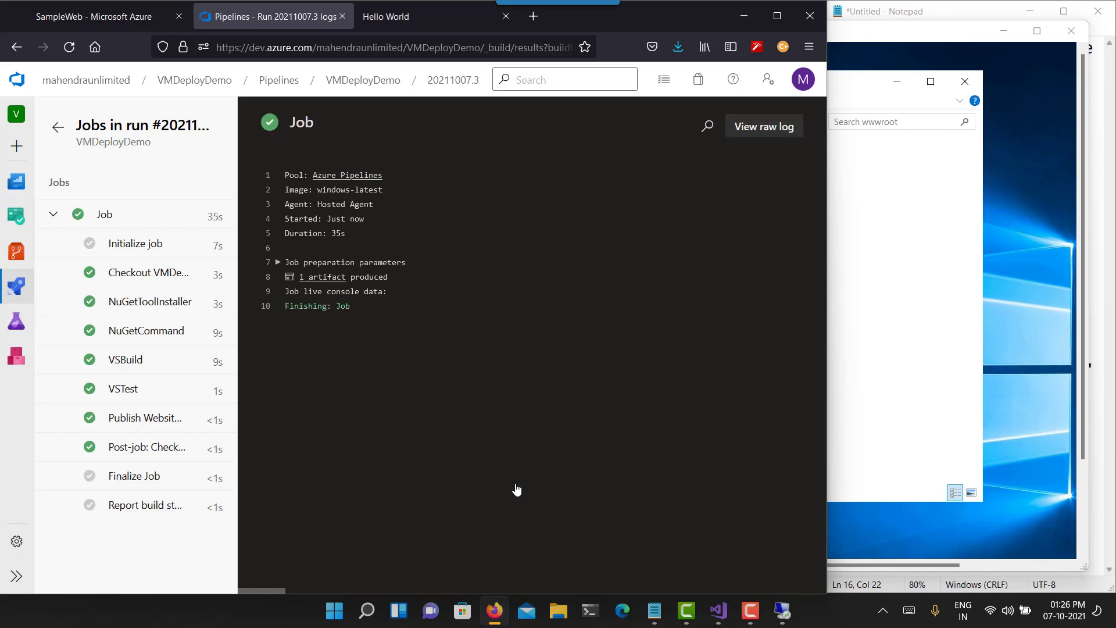
Open Release-3 of the New release pipeline and check the deployment status of Stage 1
mouse_move(17, 293)
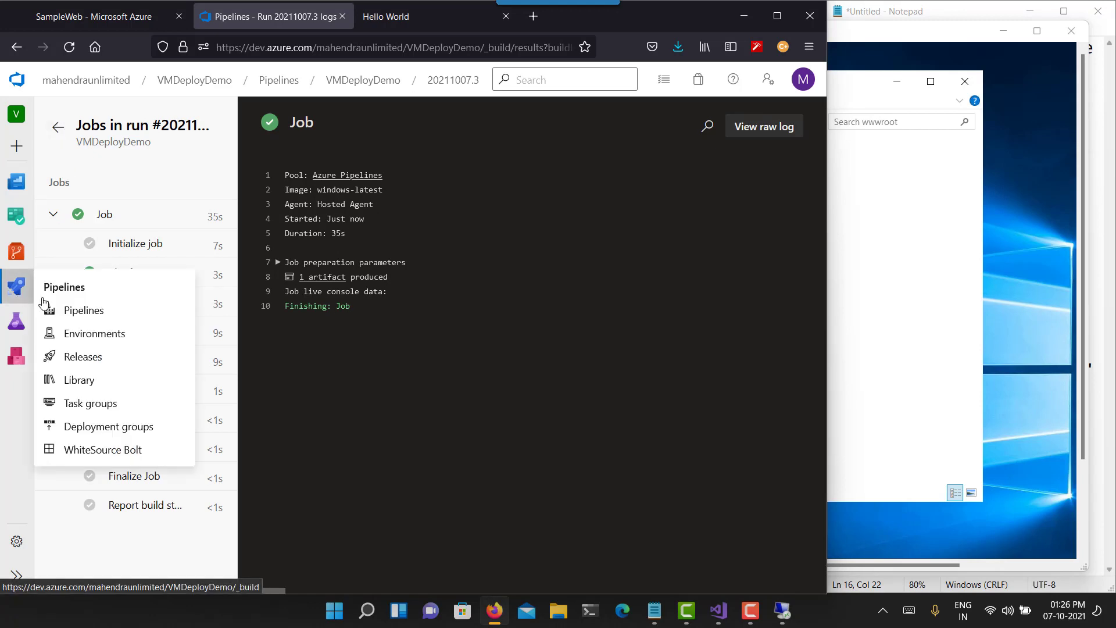
click(82, 355)
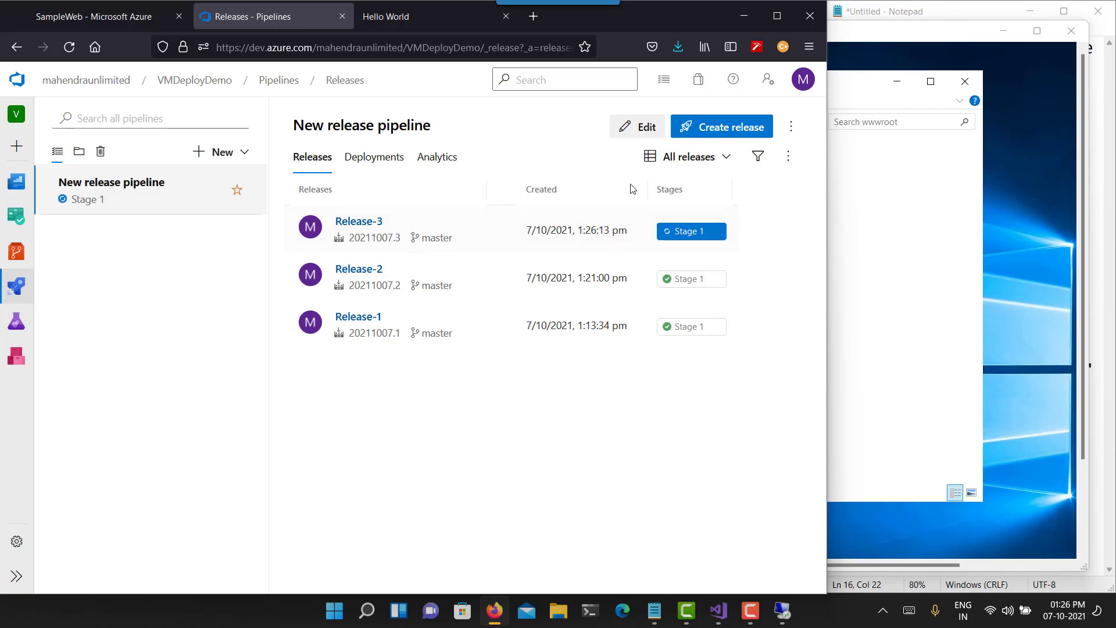
click(641, 127)
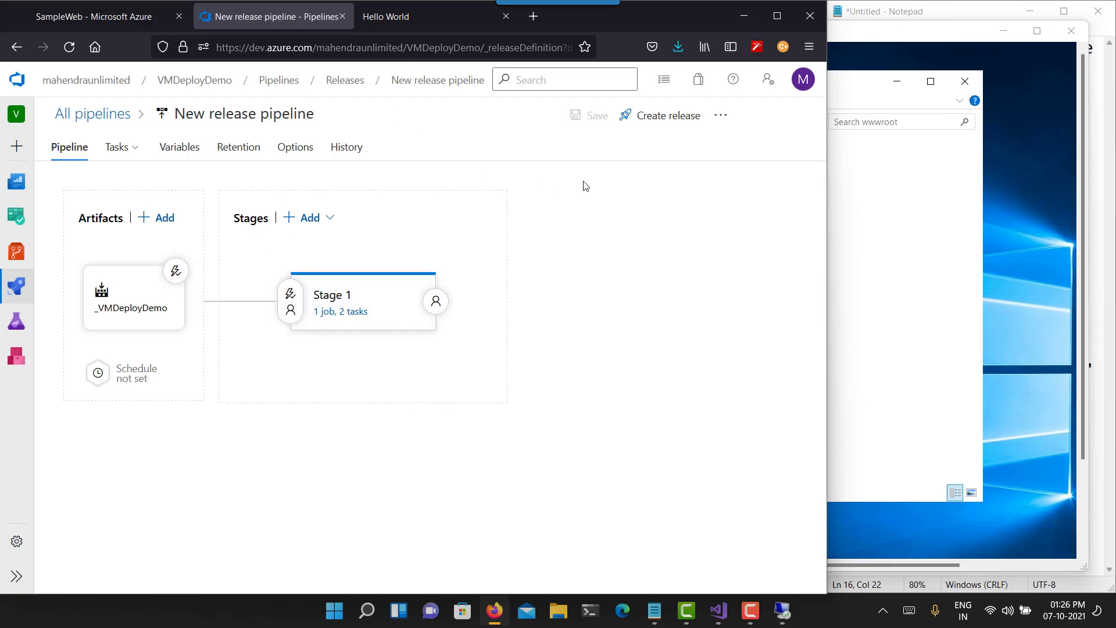
click(93, 114)
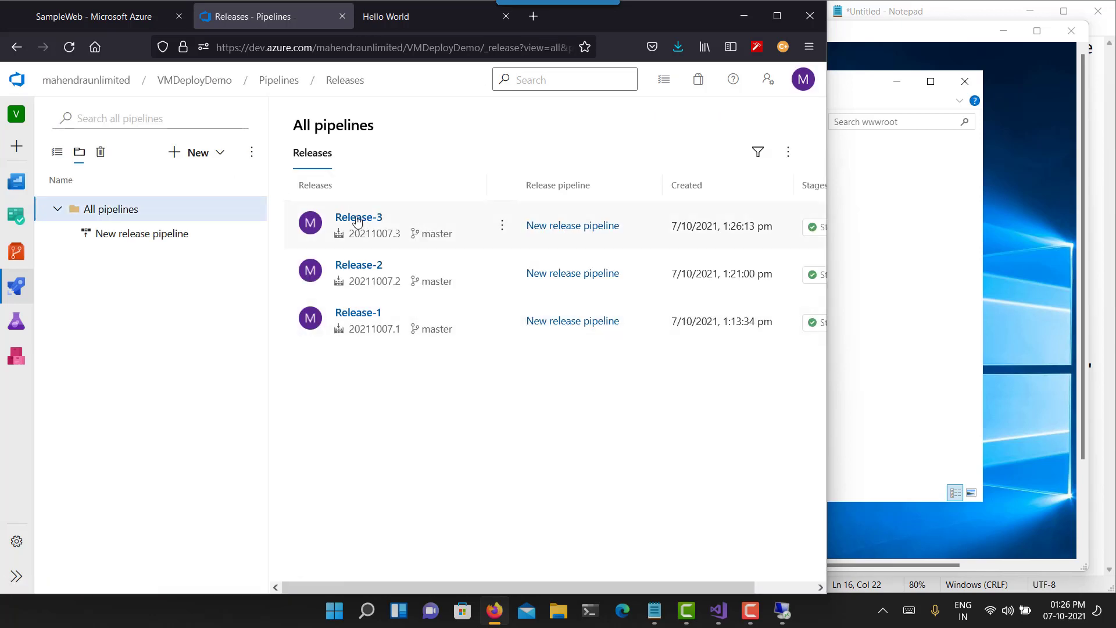
click(357, 218)
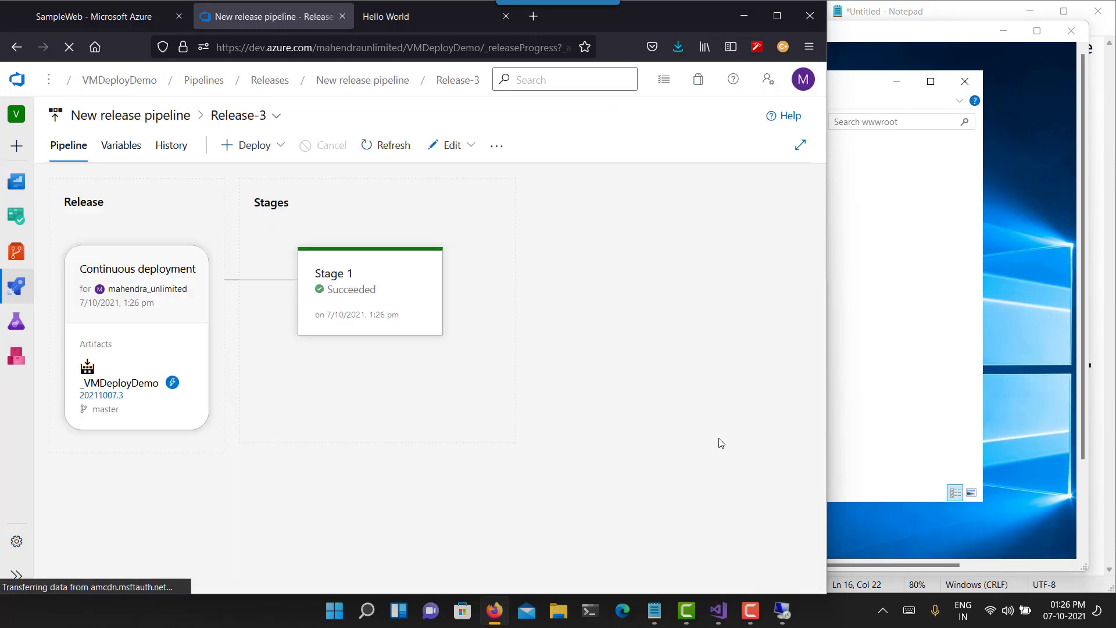
mouse_move(357, 285)
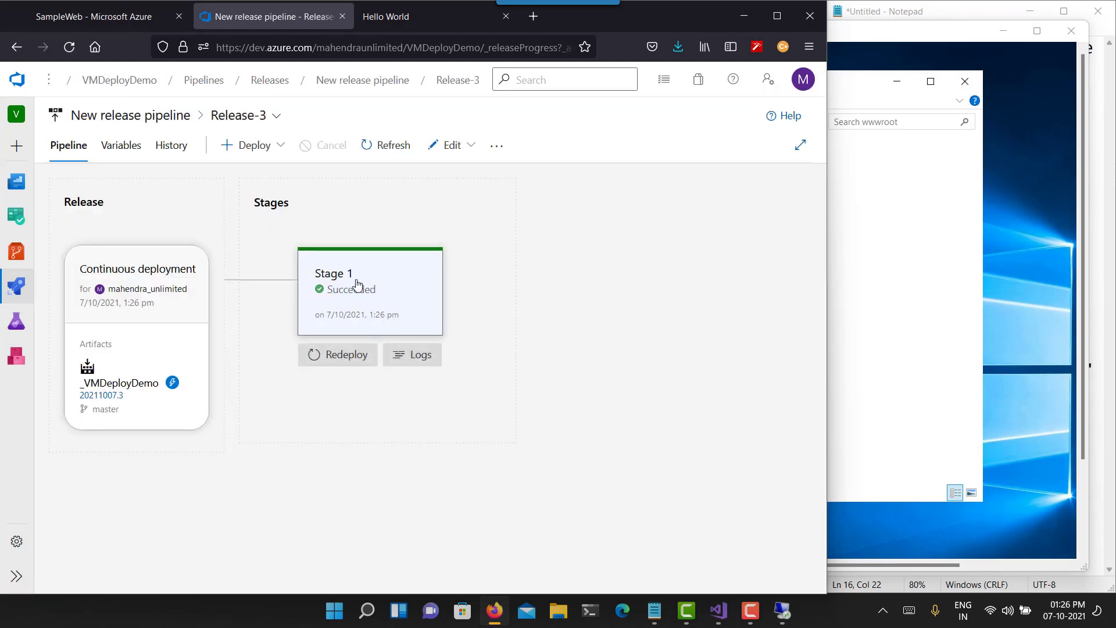
Return to the deployed Hello World page and reload Default.aspx to check the heading's background
click(384, 25)
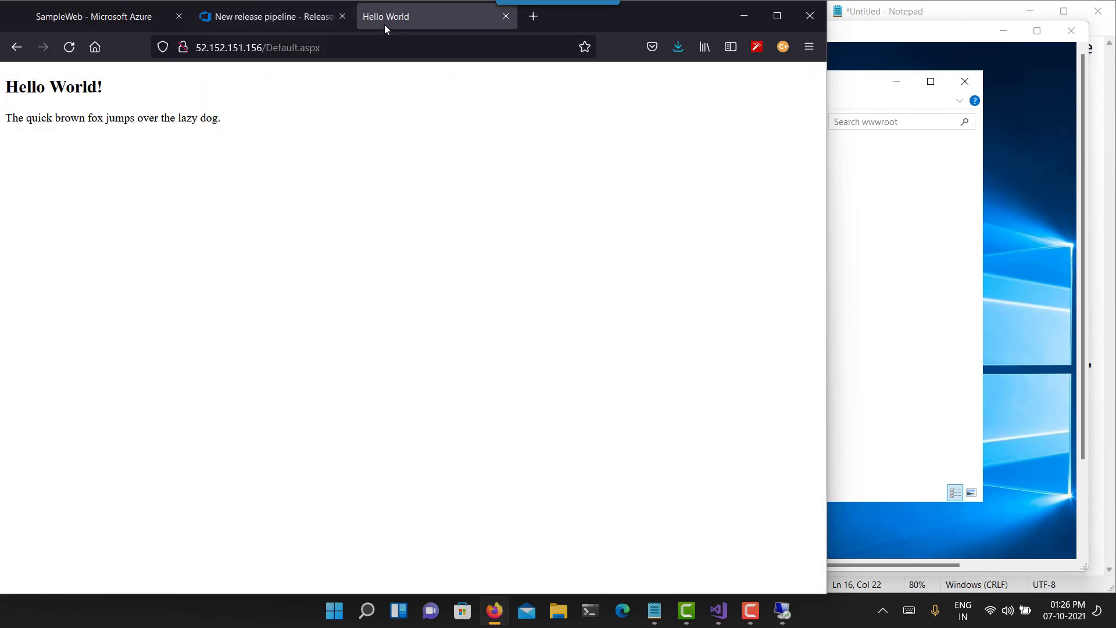
click(70, 47)
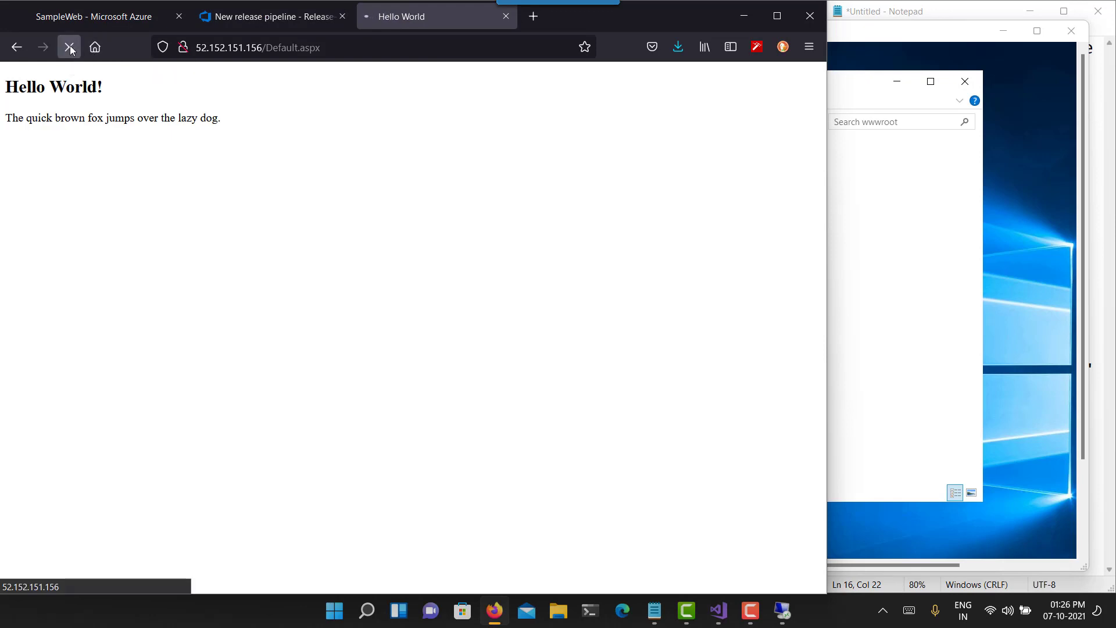